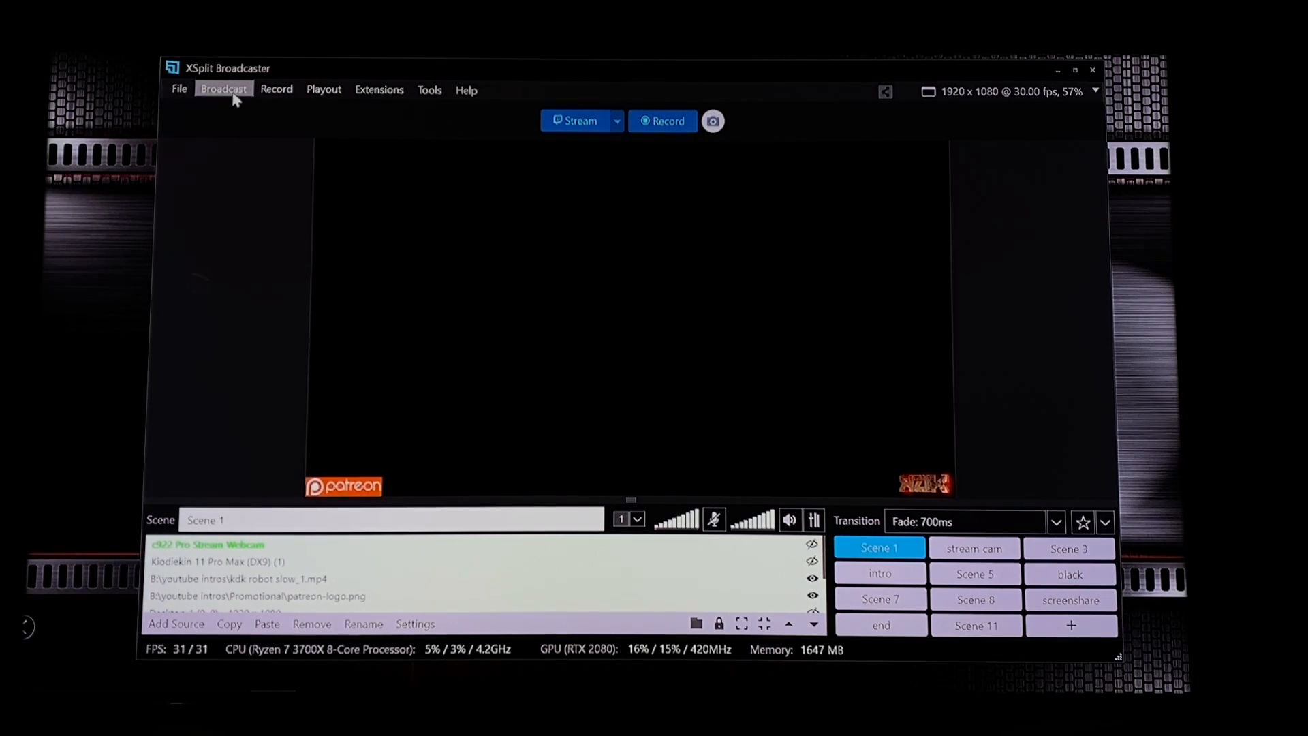
Step: Examine the broadcast, recording, playout, extension and file options, including the available stream outputs
left_click(237, 96)
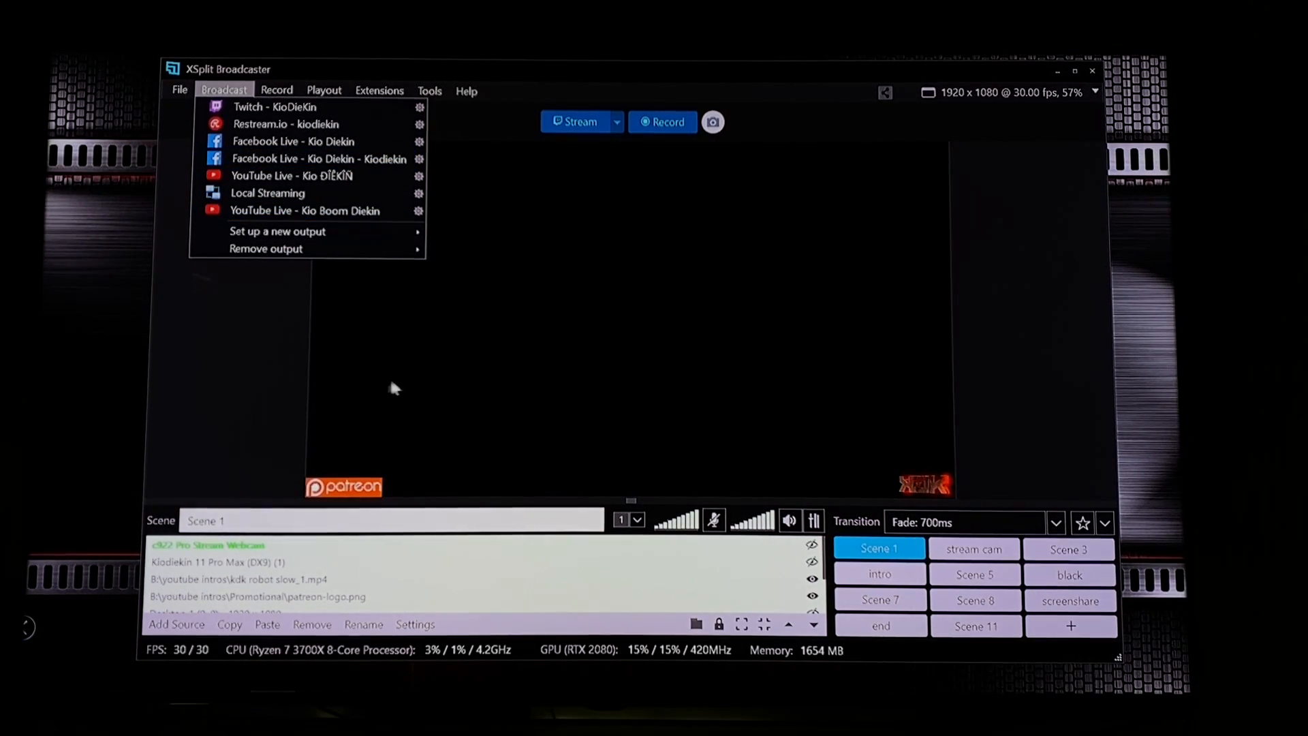
left_click(560, 376)
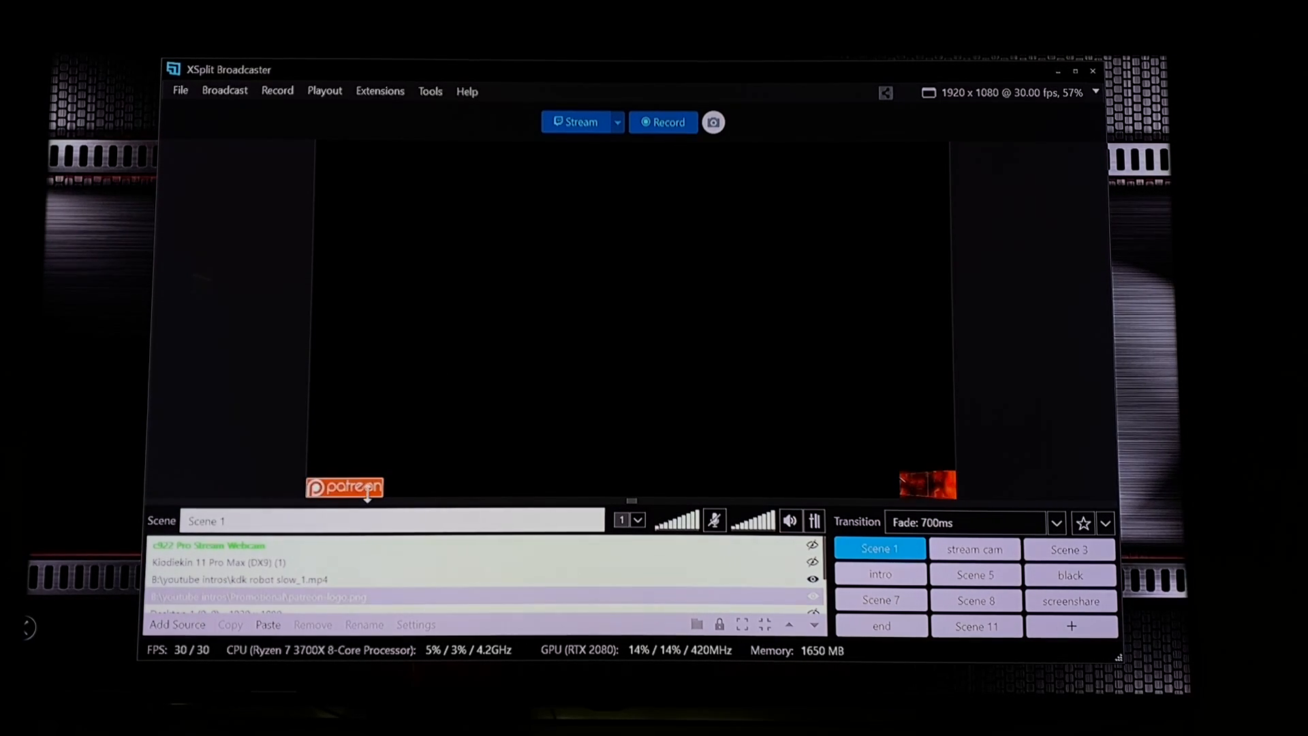
left_click(921, 488)
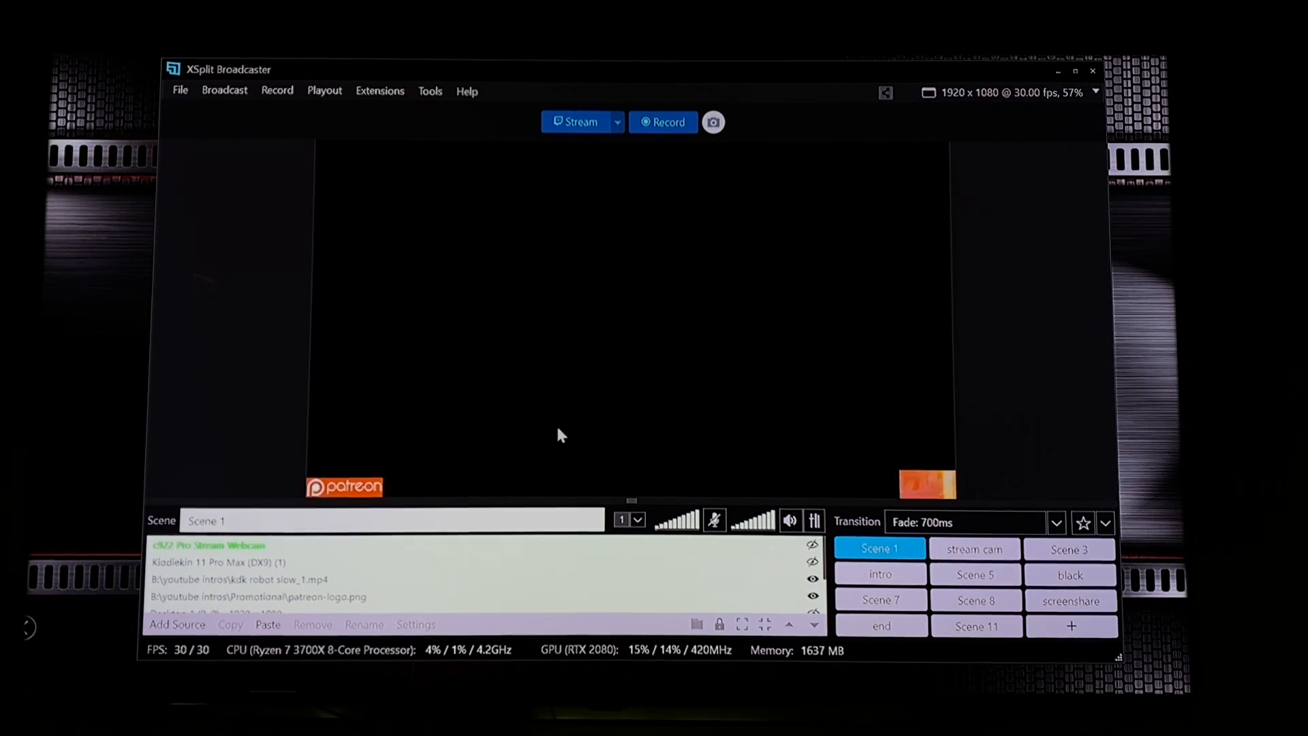
left_click(276, 101)
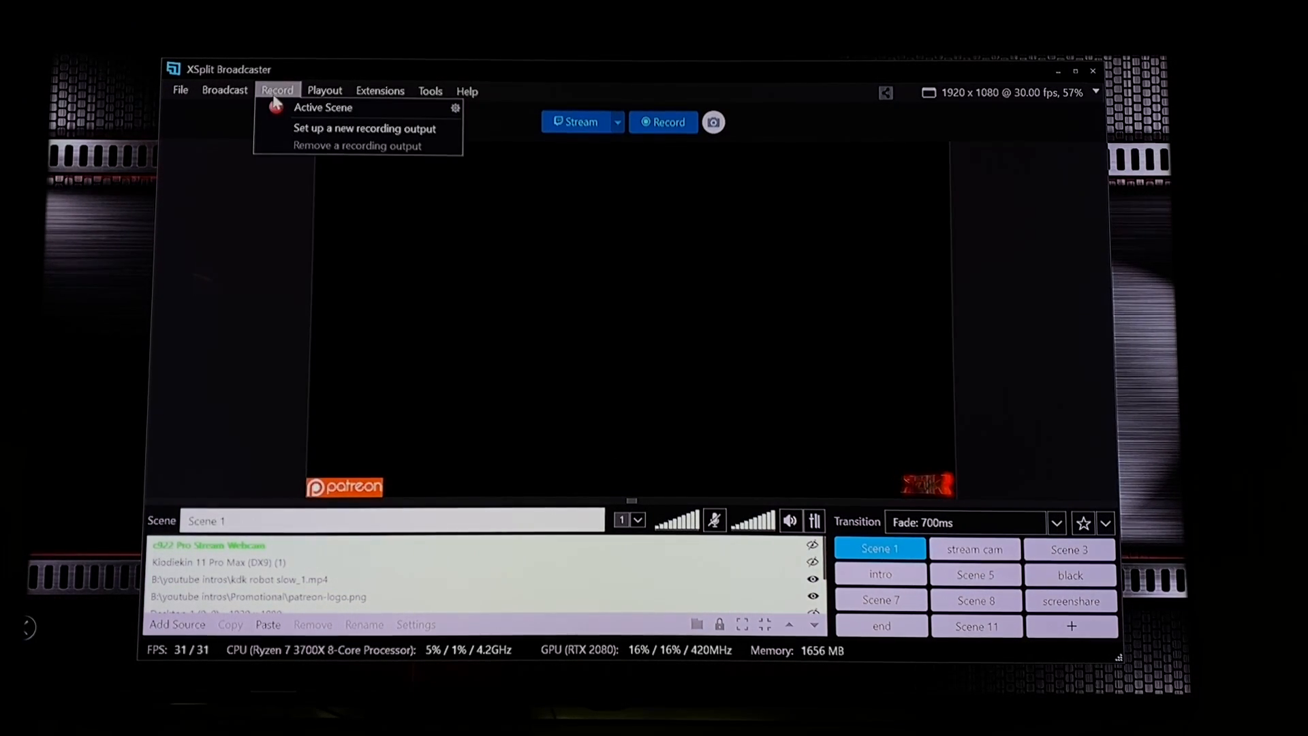
left_click(332, 95)
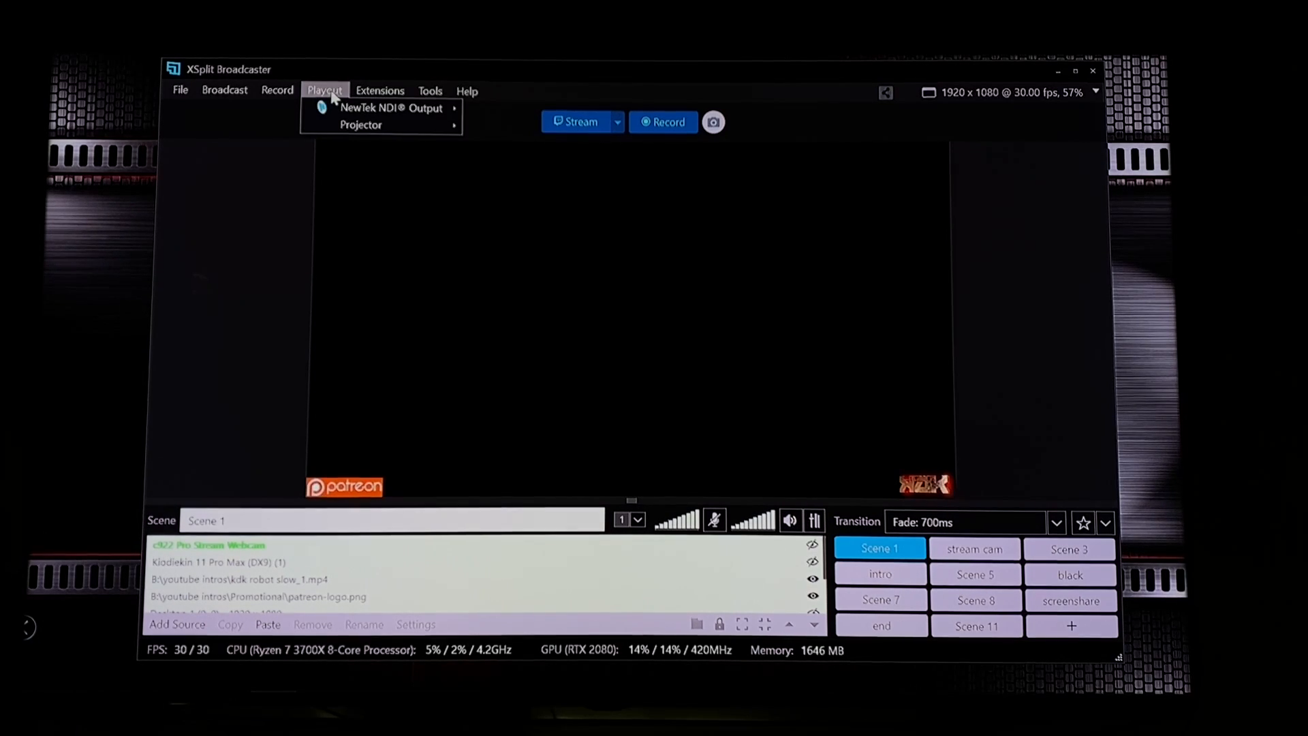
left_click(375, 93)
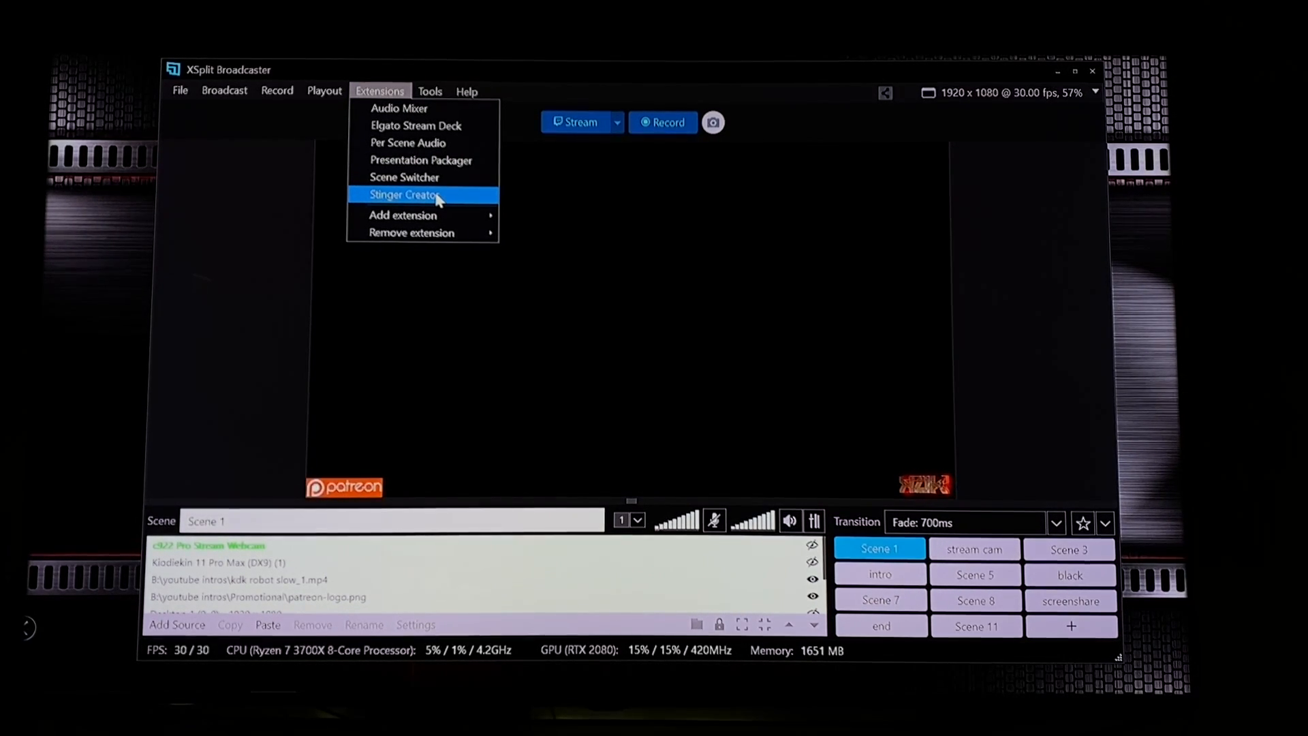
left_click(178, 96)
left_click(179, 95)
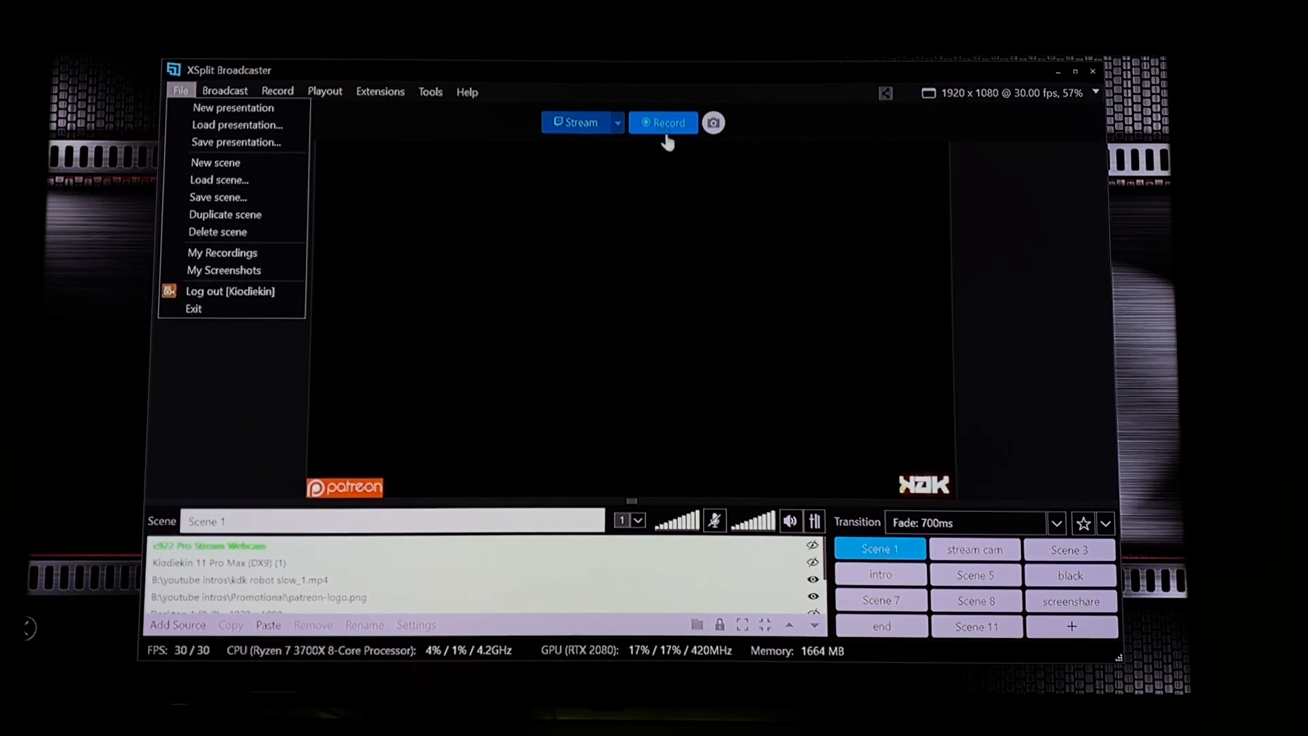
left_click(617, 122)
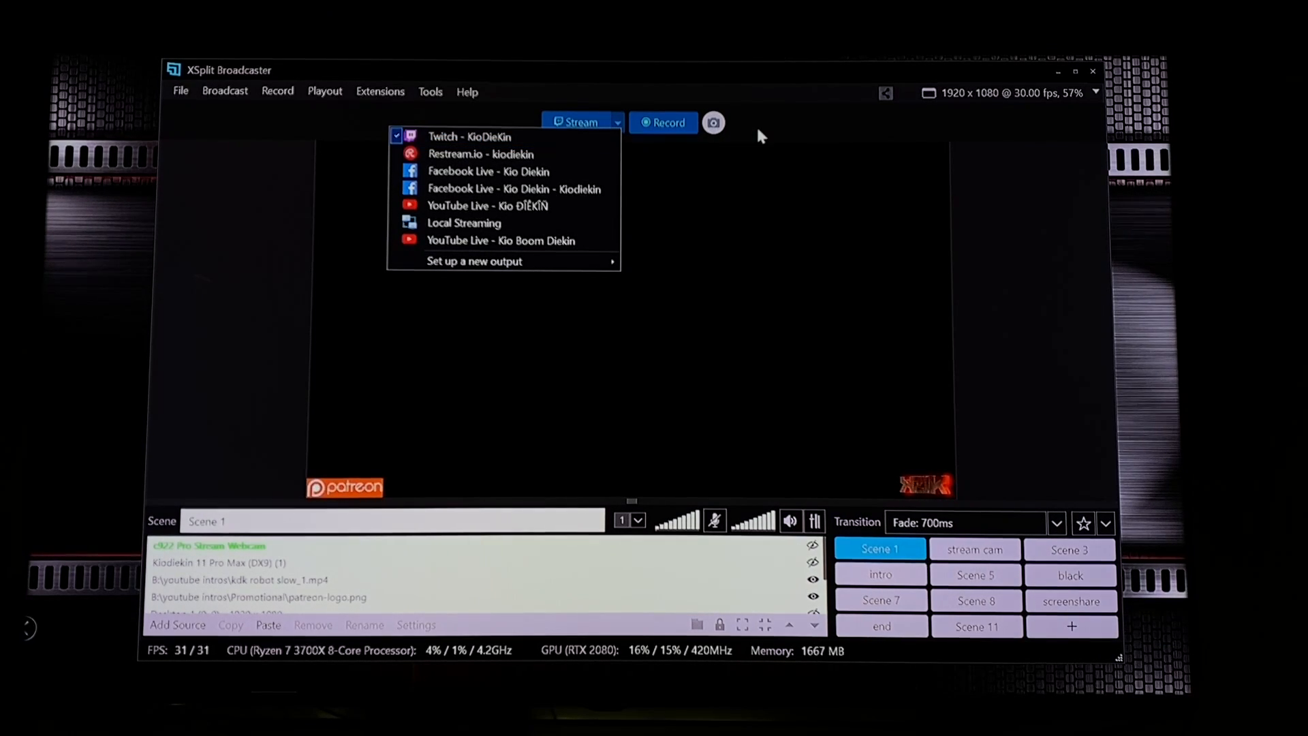
left_click(781, 135)
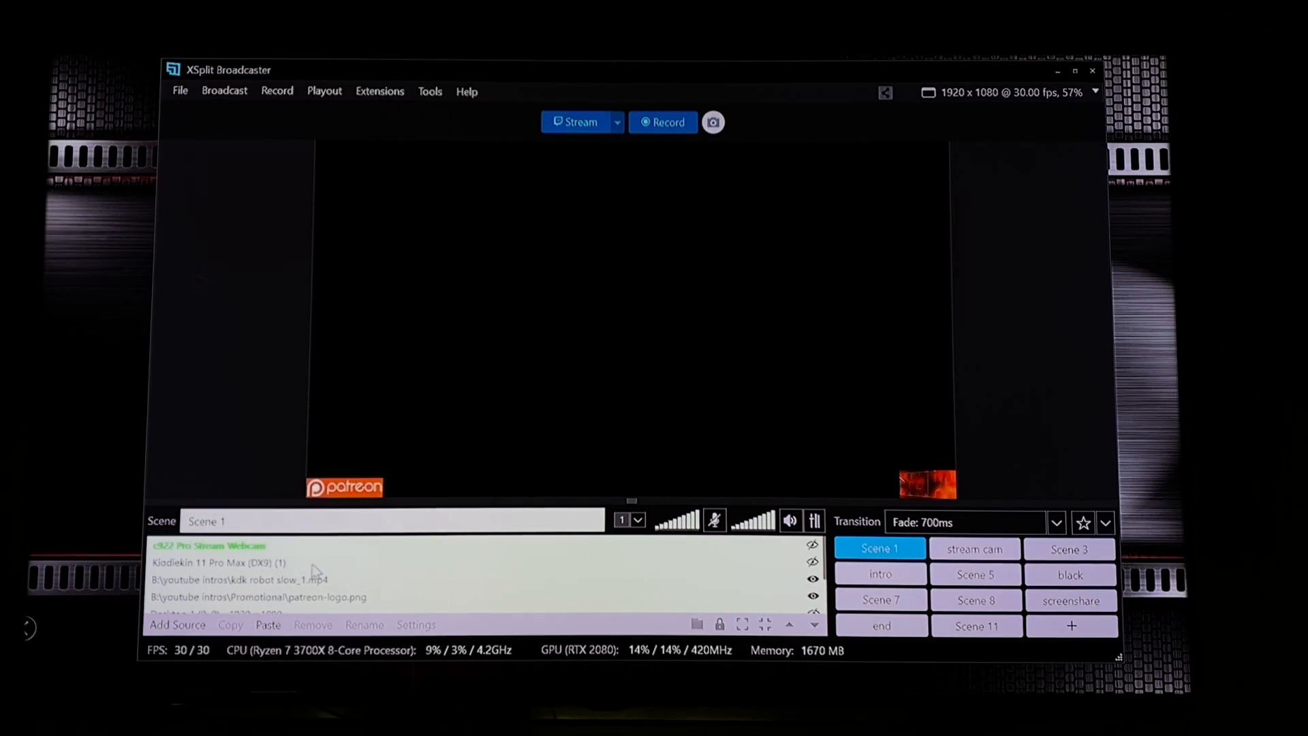
Step: Review the screen capture and video device source types, and show the c922 Pro Stream Webcam source in Scene 1
left_click(191, 633)
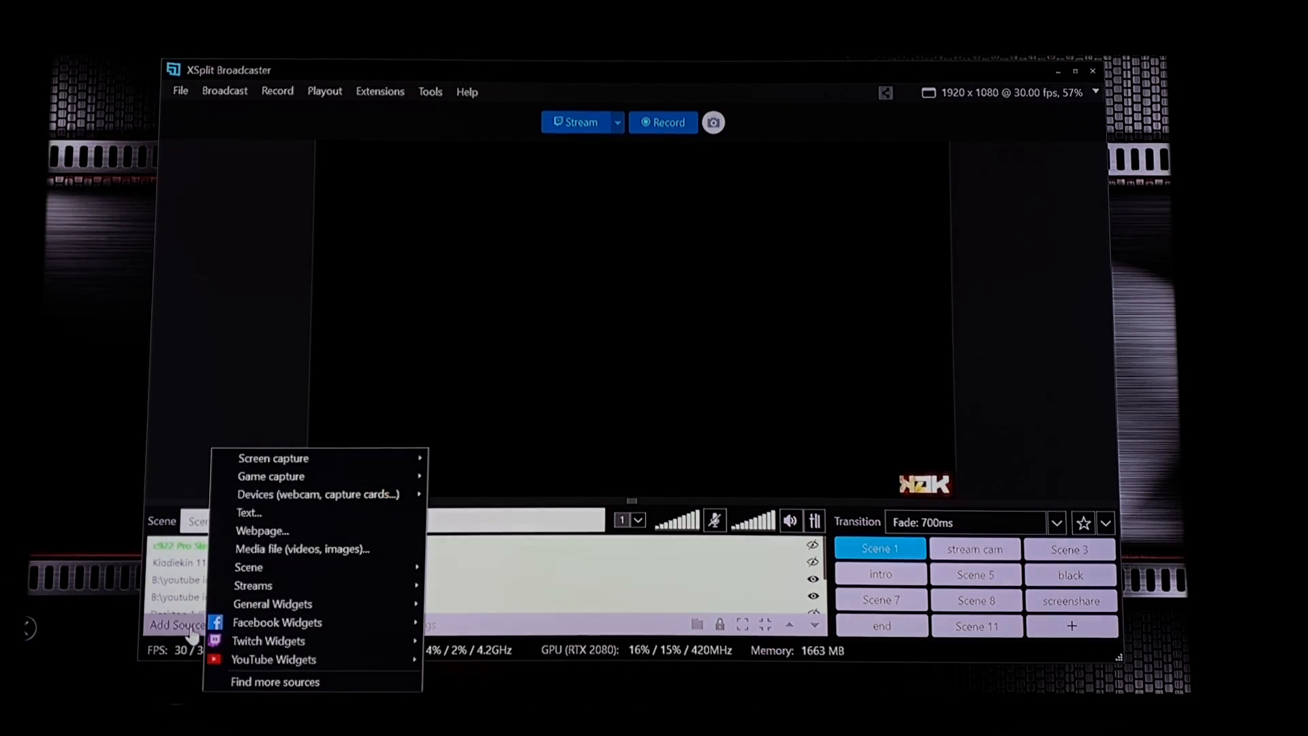
mouse_move(285, 463)
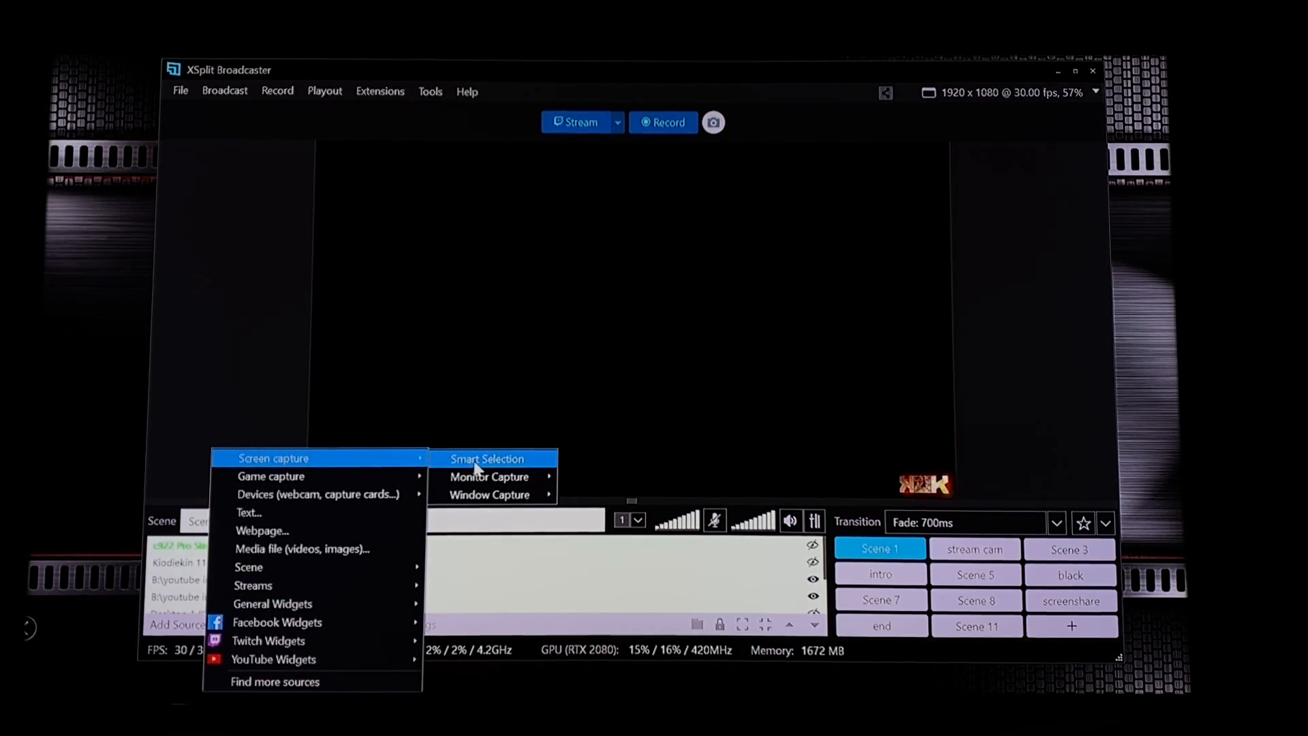
mouse_move(480, 481)
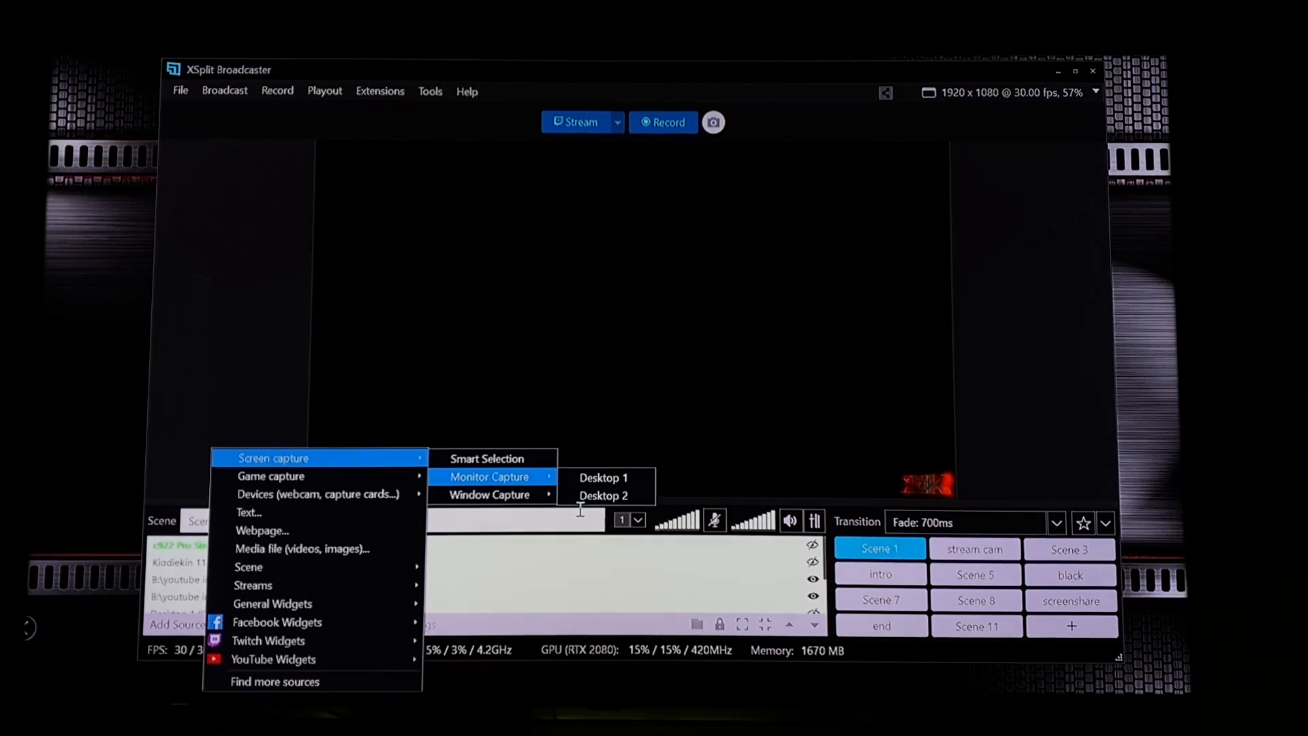
mouse_move(512, 503)
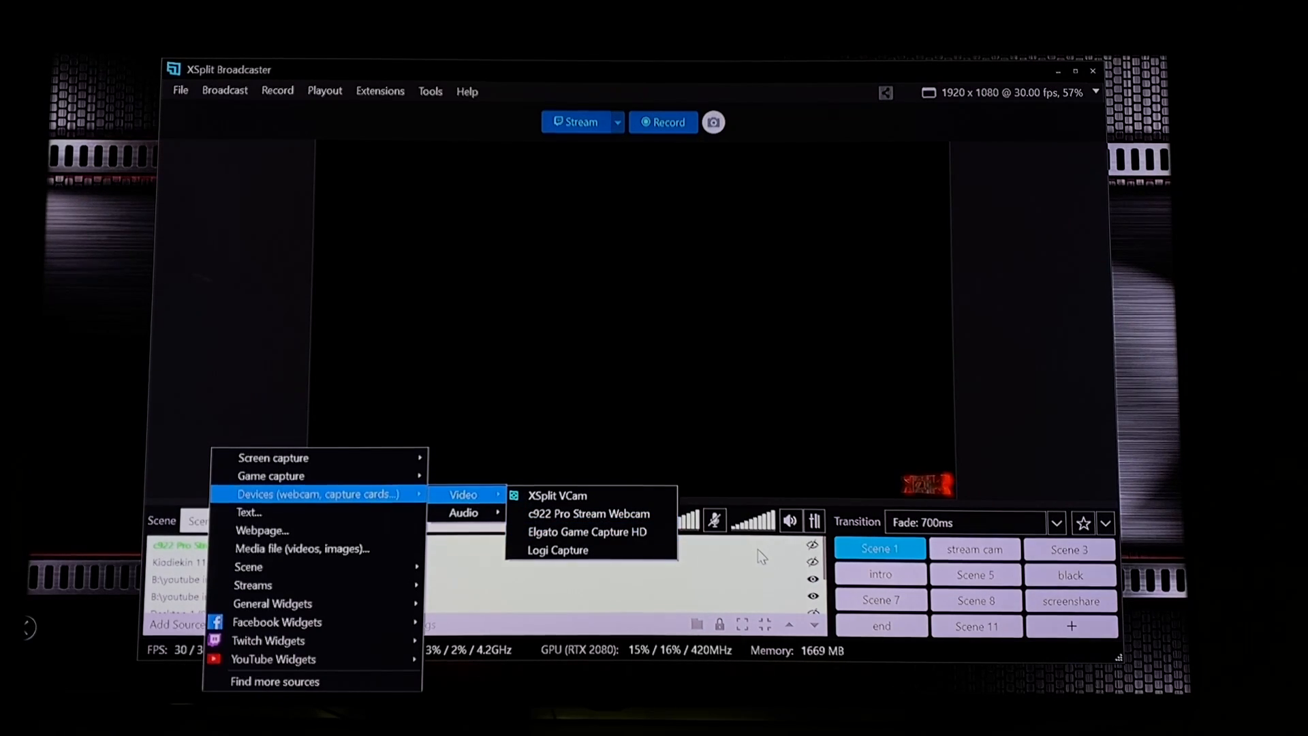
left_click(559, 520)
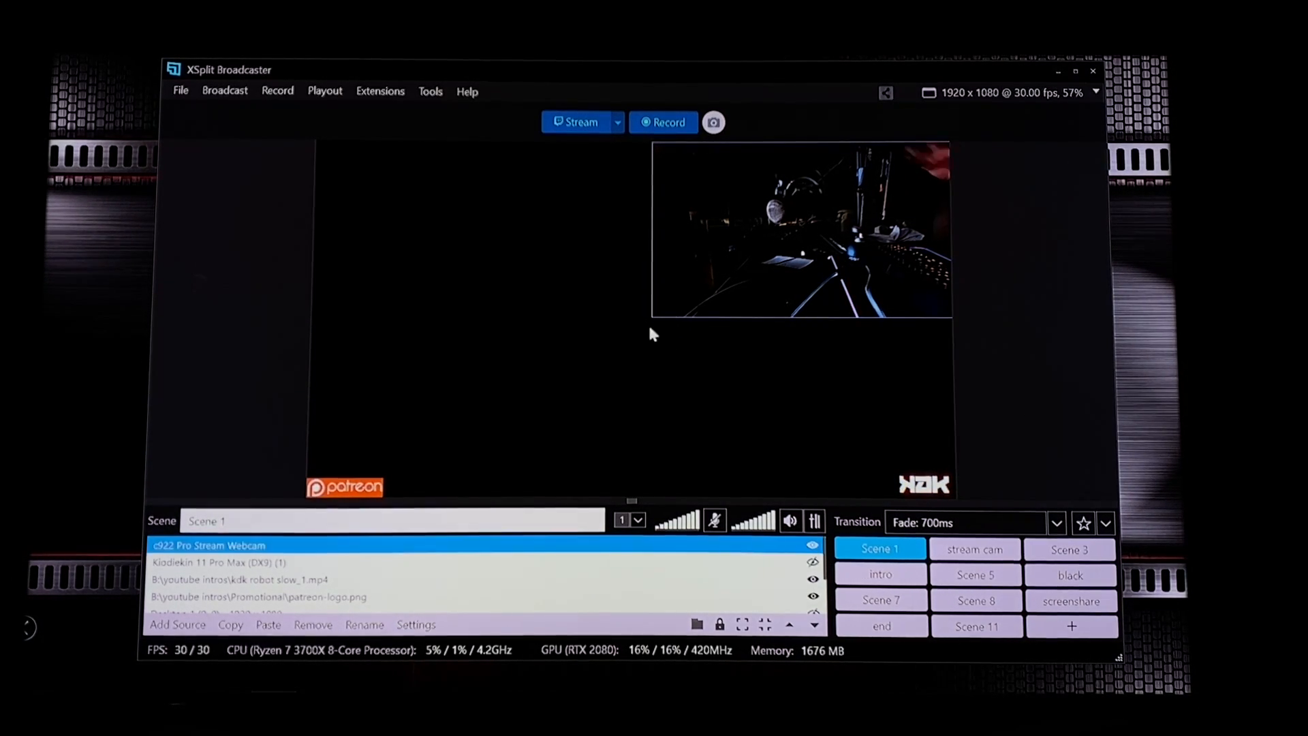
Step: Inspect the c922 webcam's source settings and switch its visibility off and on to check how it appears
right_click(783, 545)
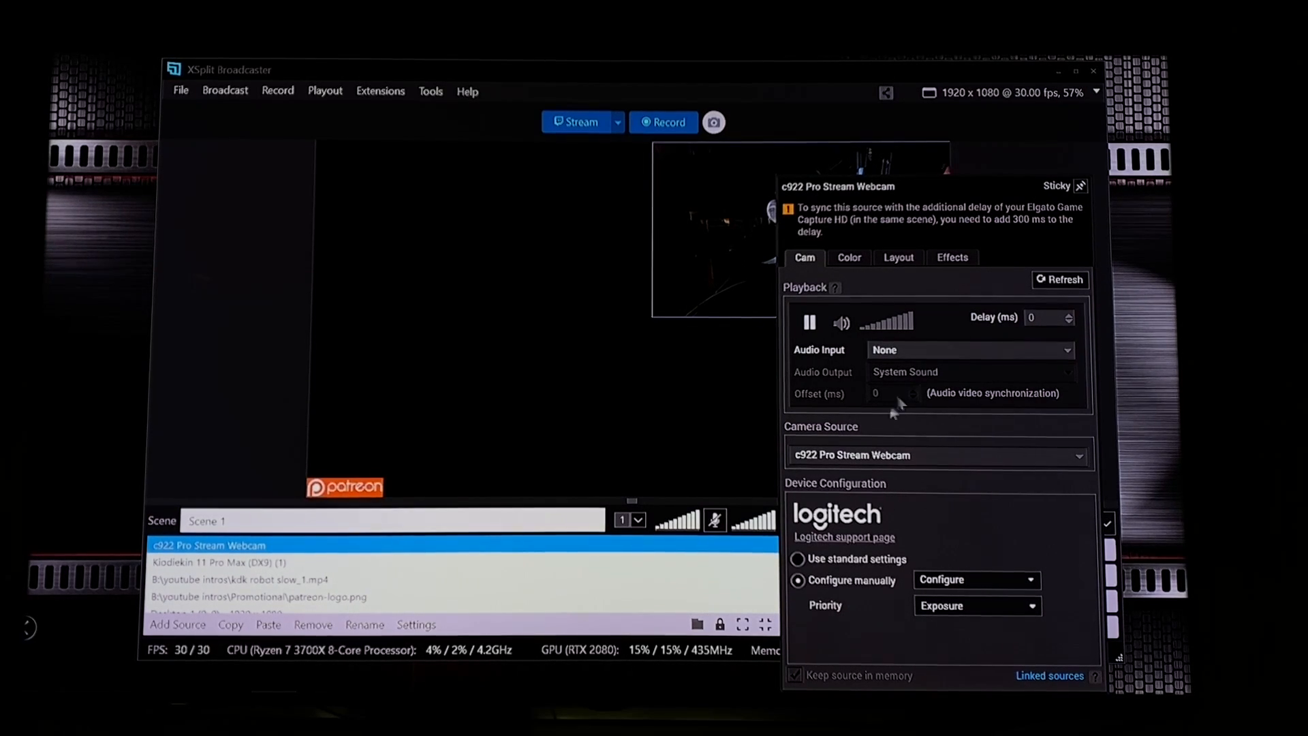
left_click(678, 461)
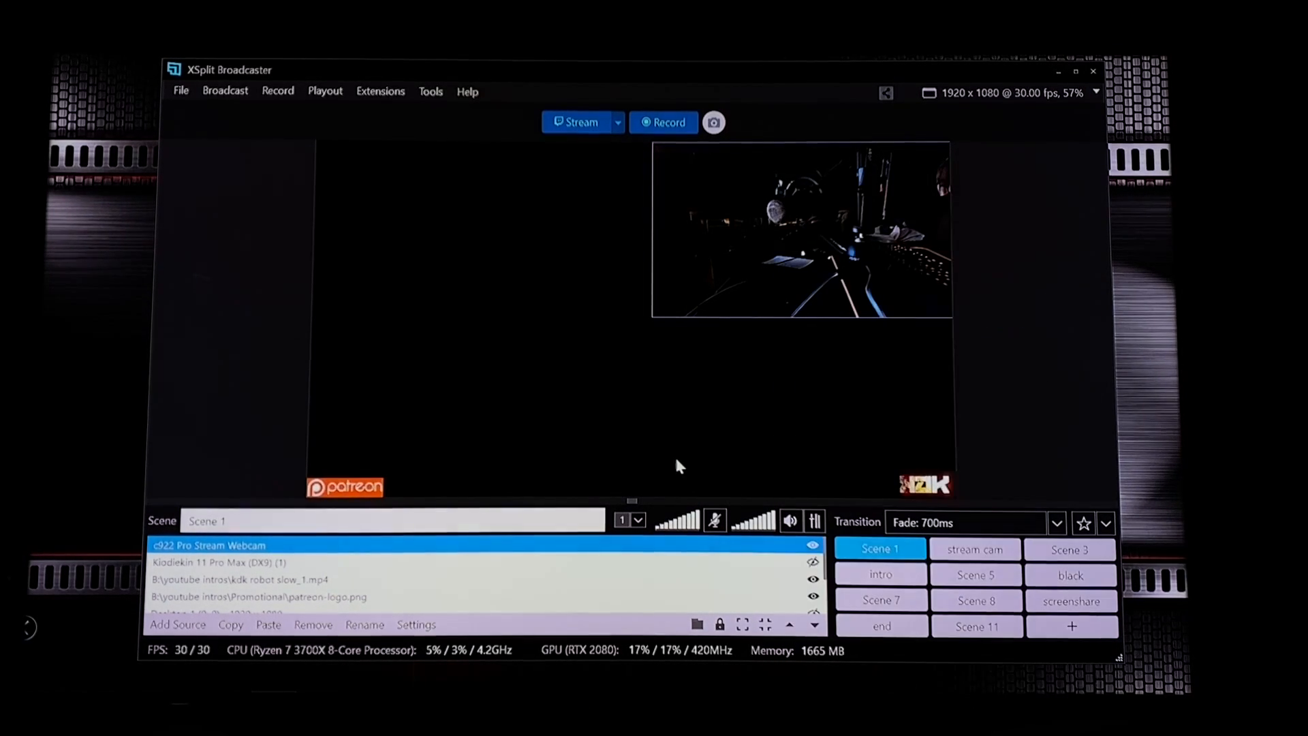
left_click(813, 545)
left_click(813, 546)
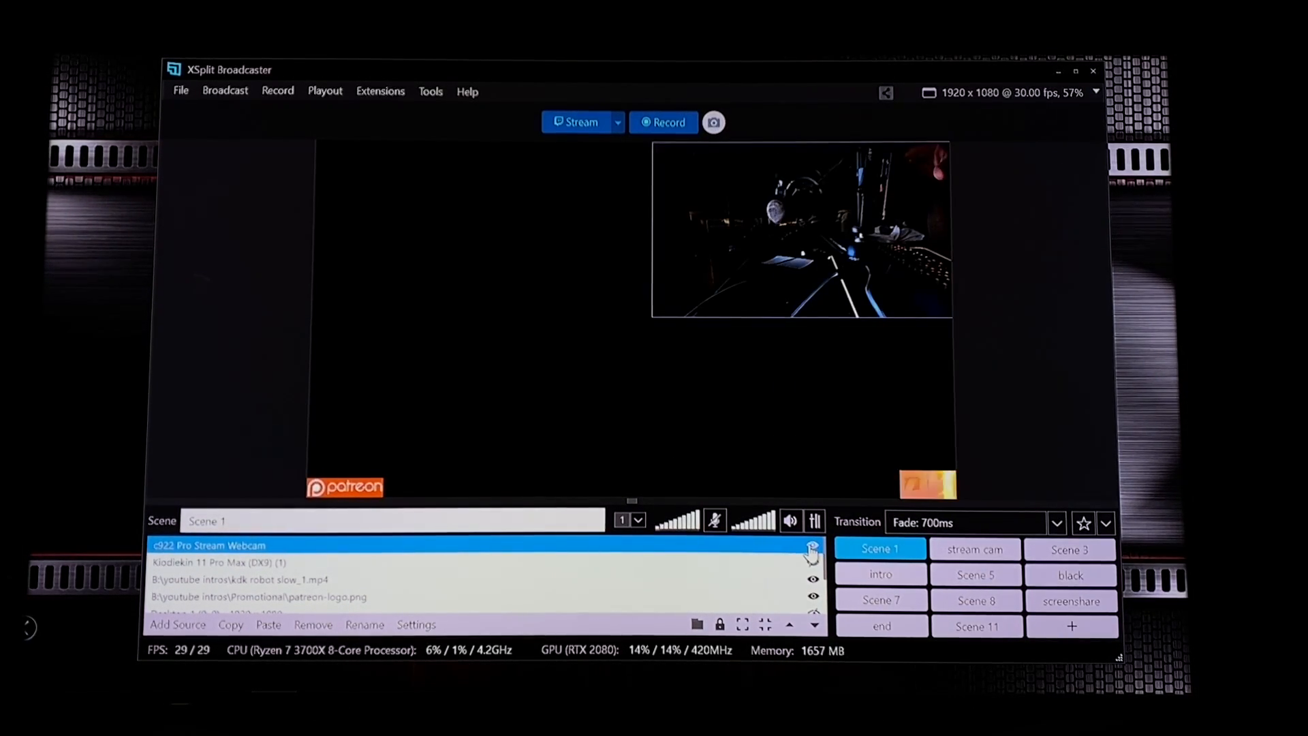
left_click(812, 547)
left_click(812, 547)
Step: Set the c922 Pro Stream Webcam's source transition effect to Move Right
right_click(806, 549)
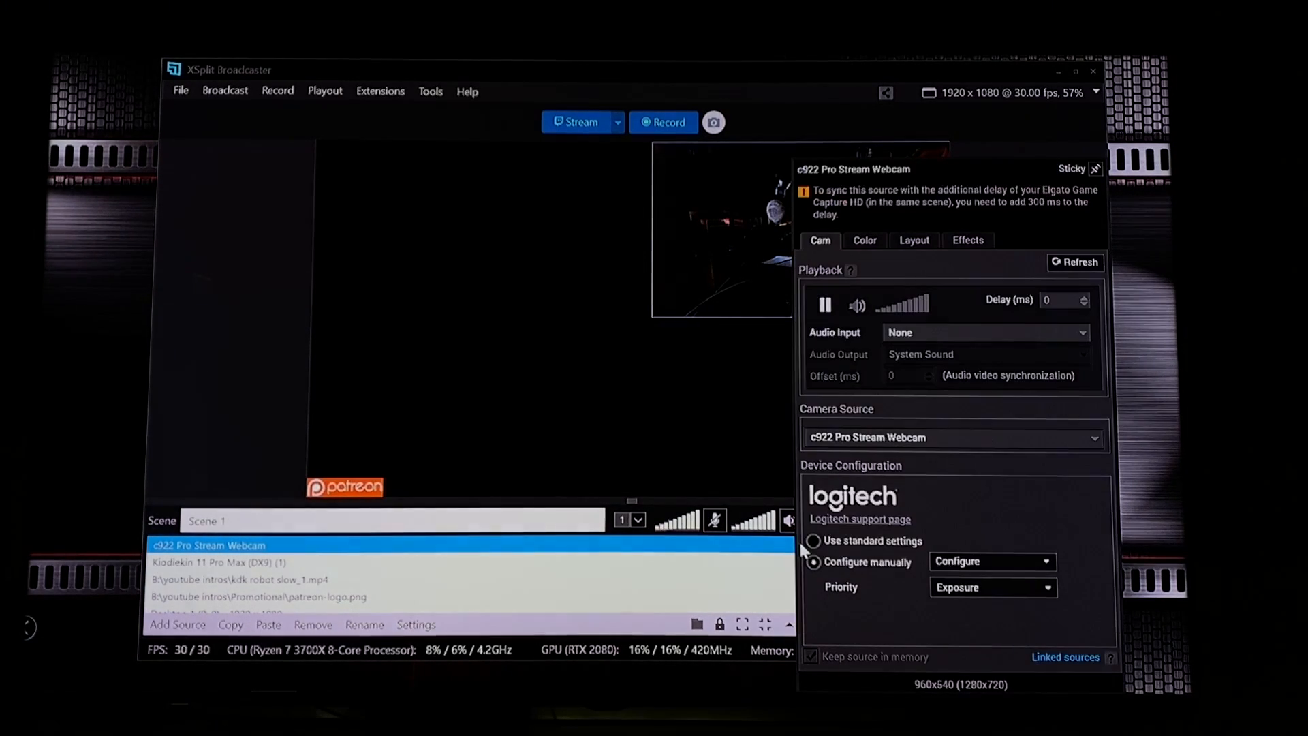
left_click(971, 244)
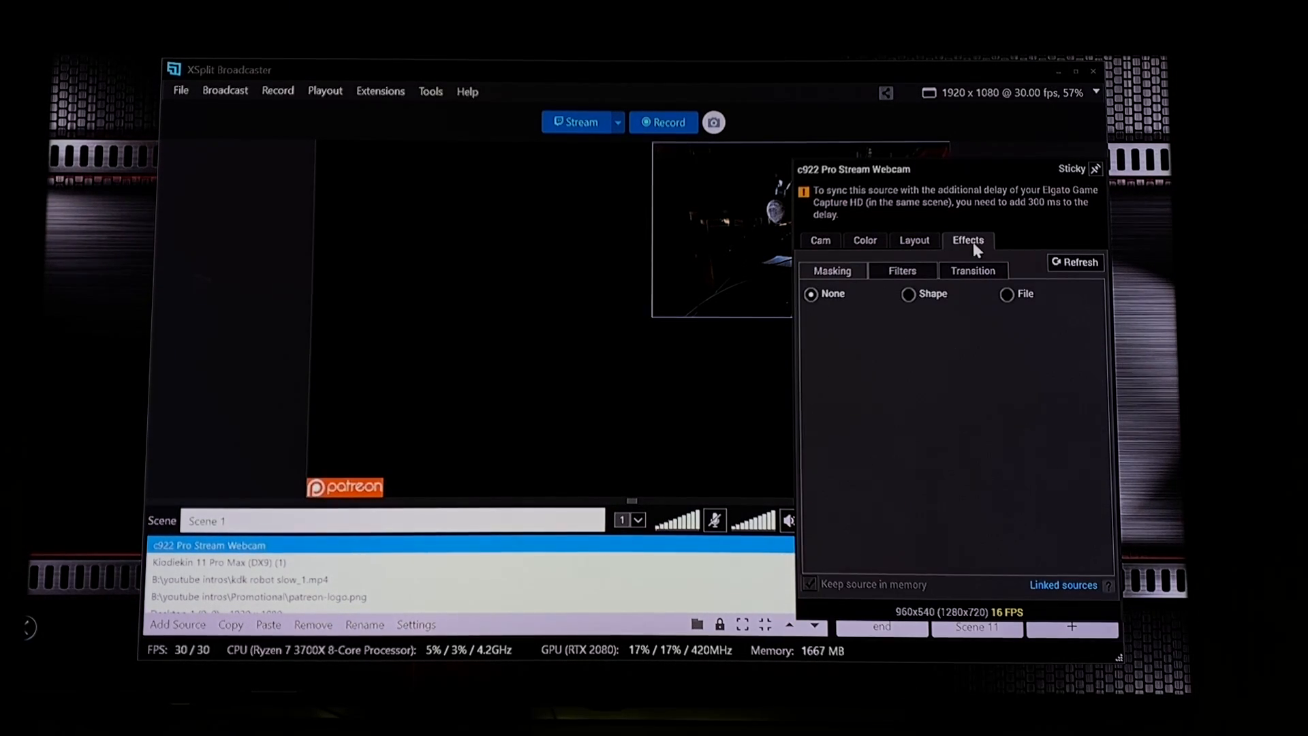
left_click(973, 272)
left_click(964, 298)
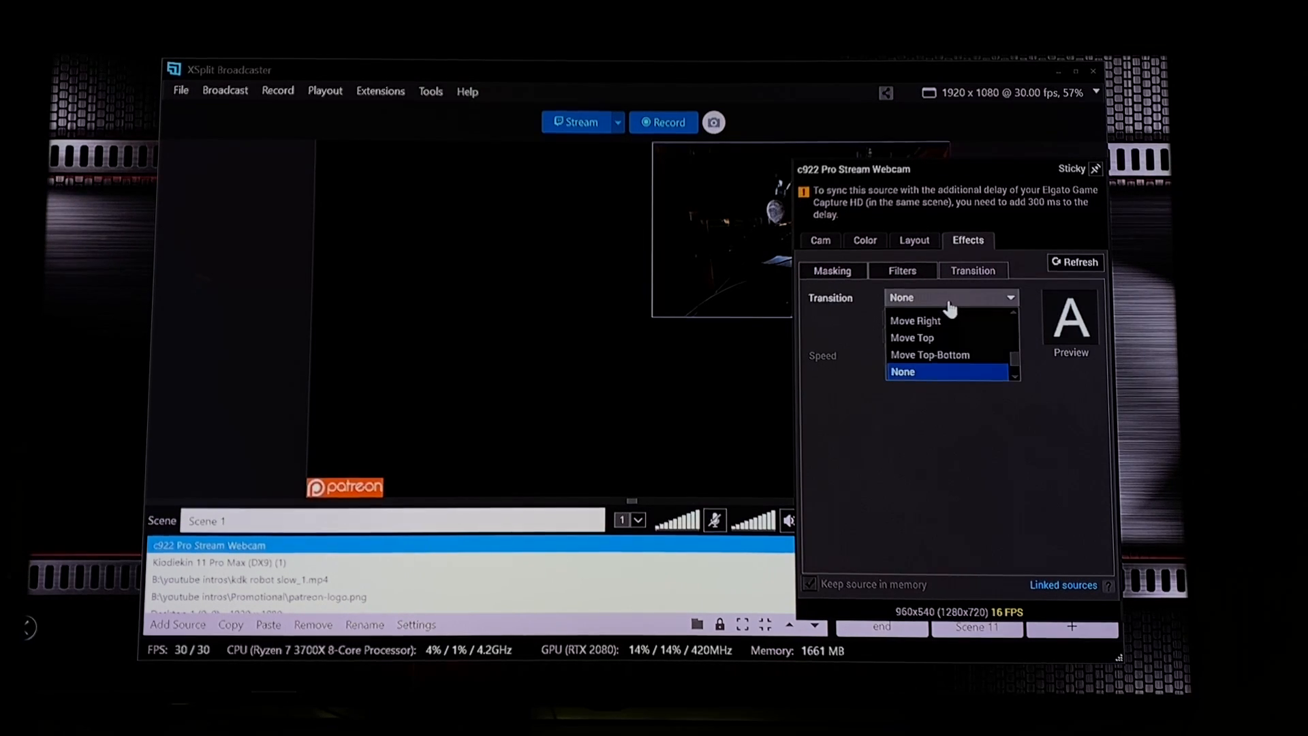
left_click(920, 321)
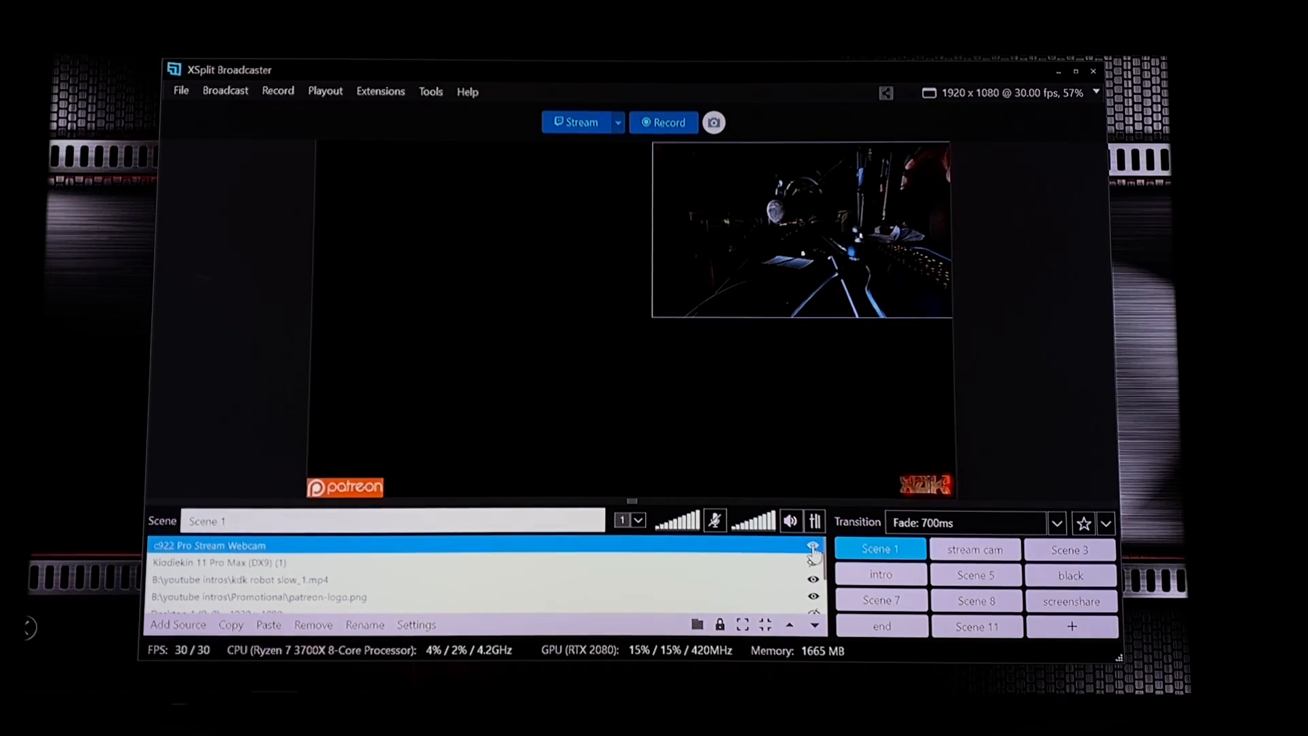
Step: Hide and show the c922 webcam repeatedly to preview its Move Right transition
left_click(813, 546)
left_click(813, 546)
left_click(813, 547)
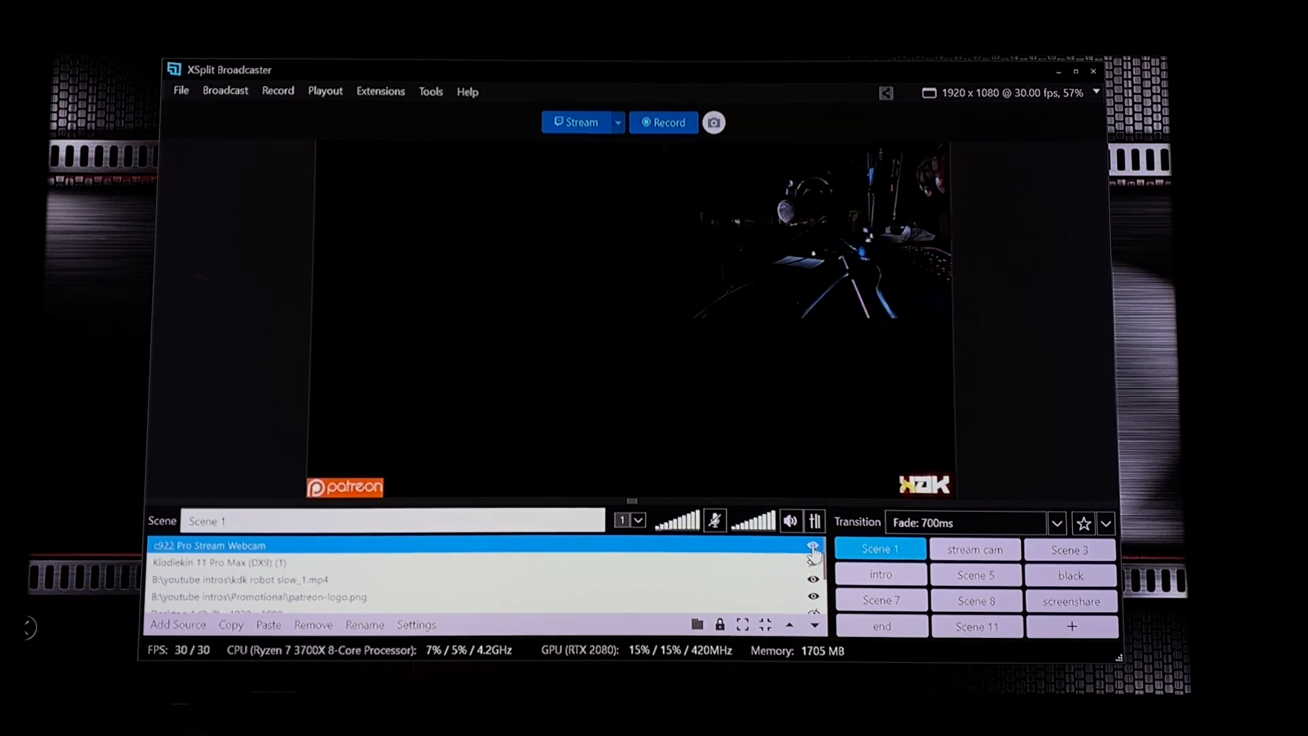
left_click(813, 546)
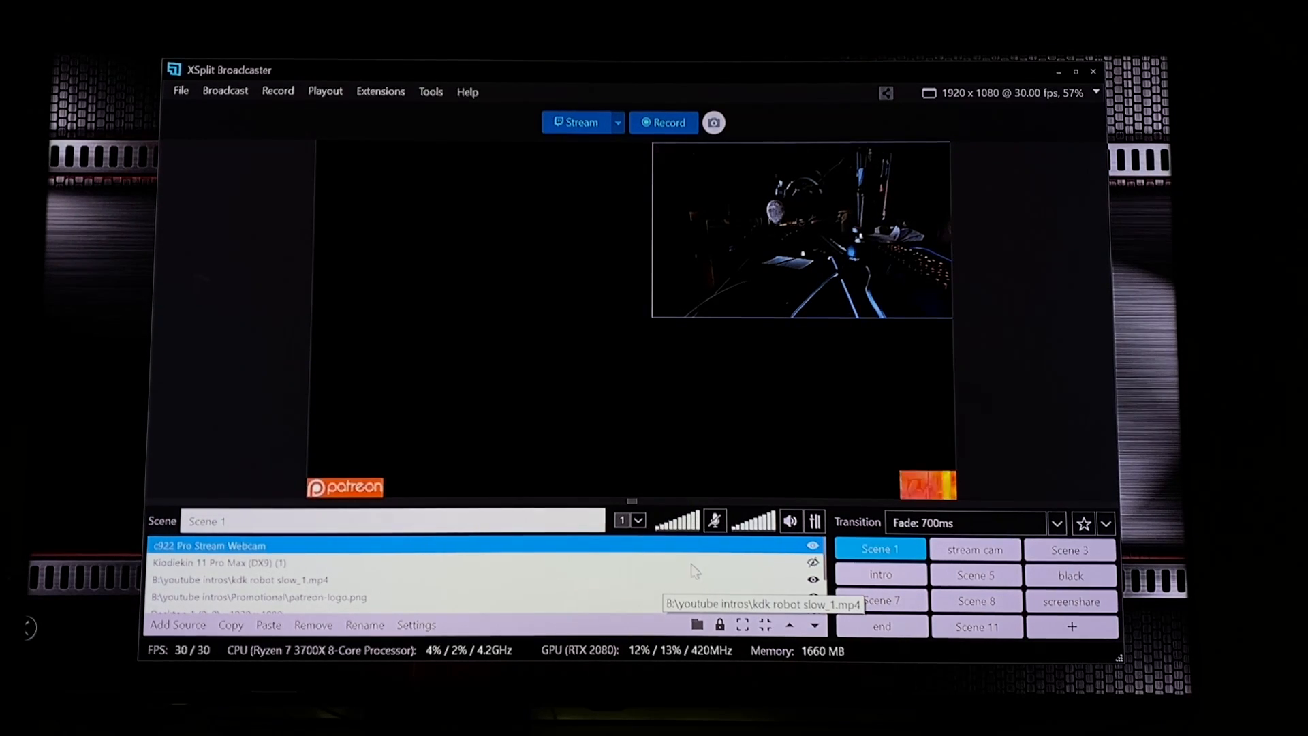
Step: Show the 11 Pro Max (DX9) source to check its placement in the scene, and hide it again
left_click(253, 566)
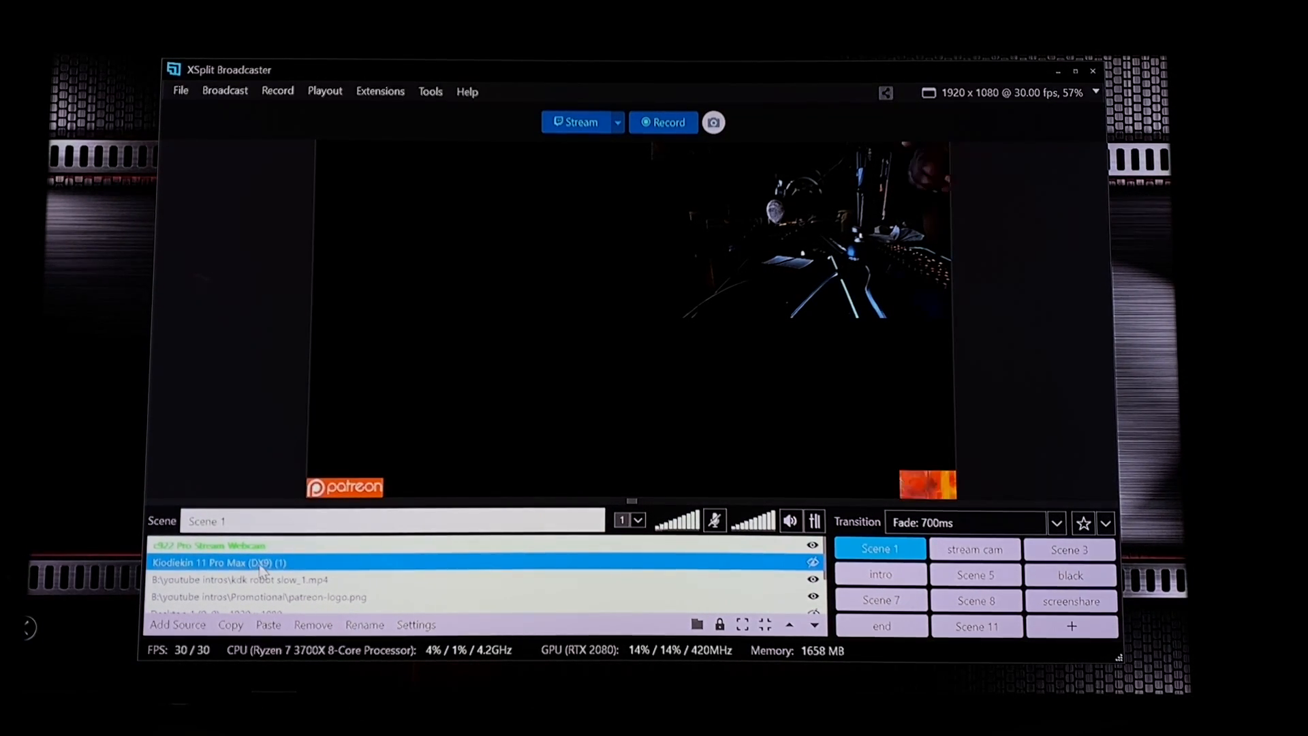
left_click(813, 564)
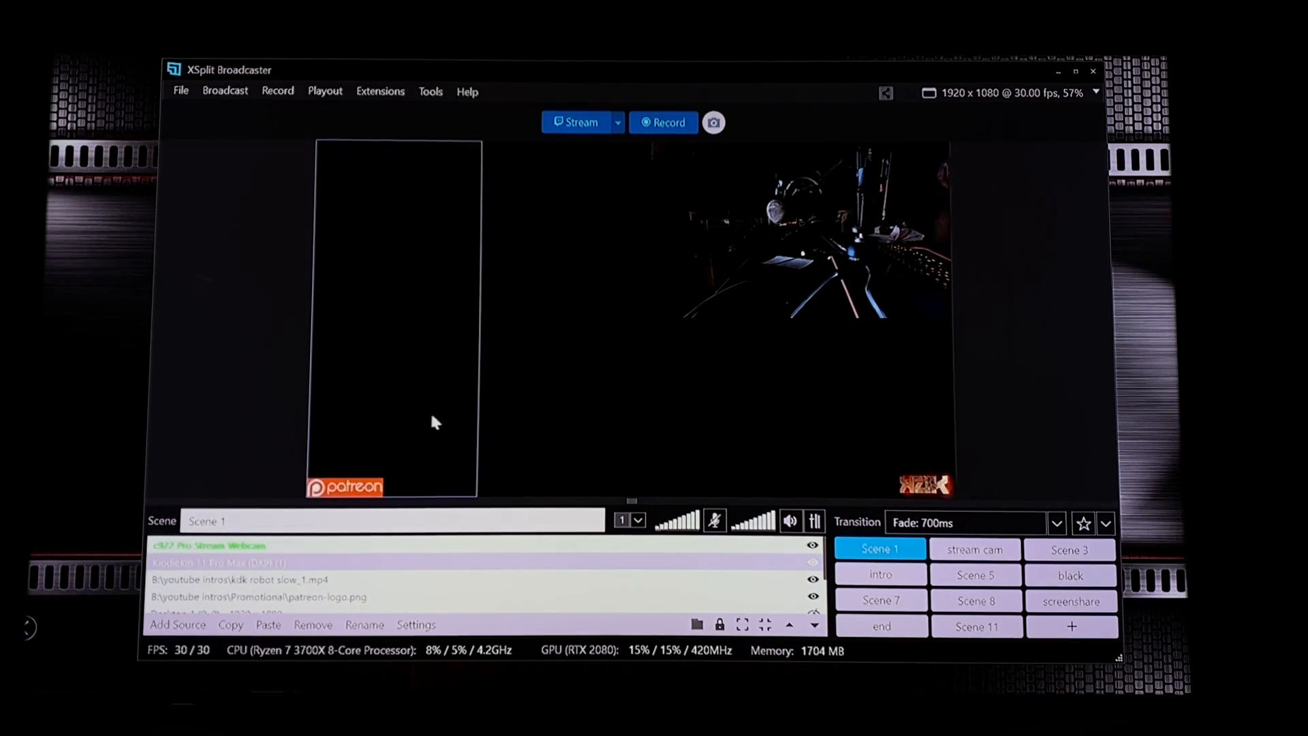
left_click(494, 450)
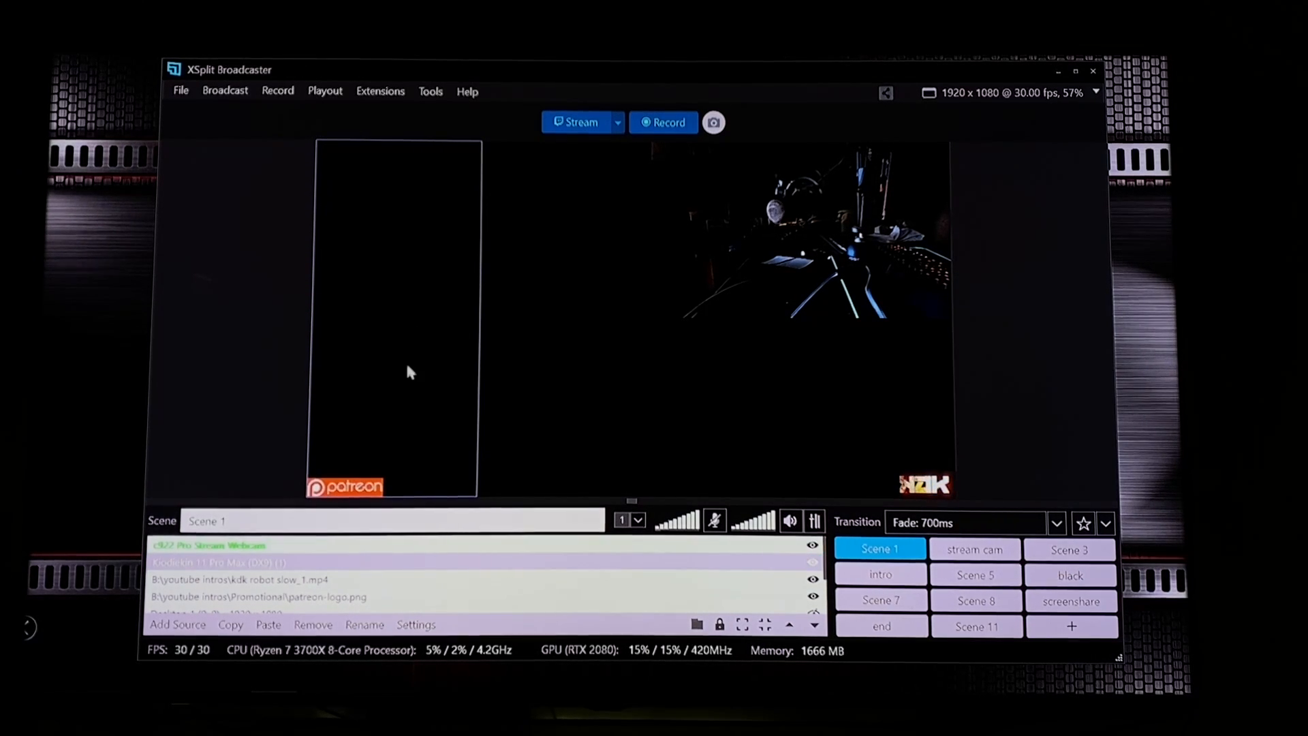
left_click(813, 564)
Step: Select the patreon-logo.png and kdk robot slow_1.mp4 sources to locate them in the scene preview and check the video's visibility
left_click(490, 599)
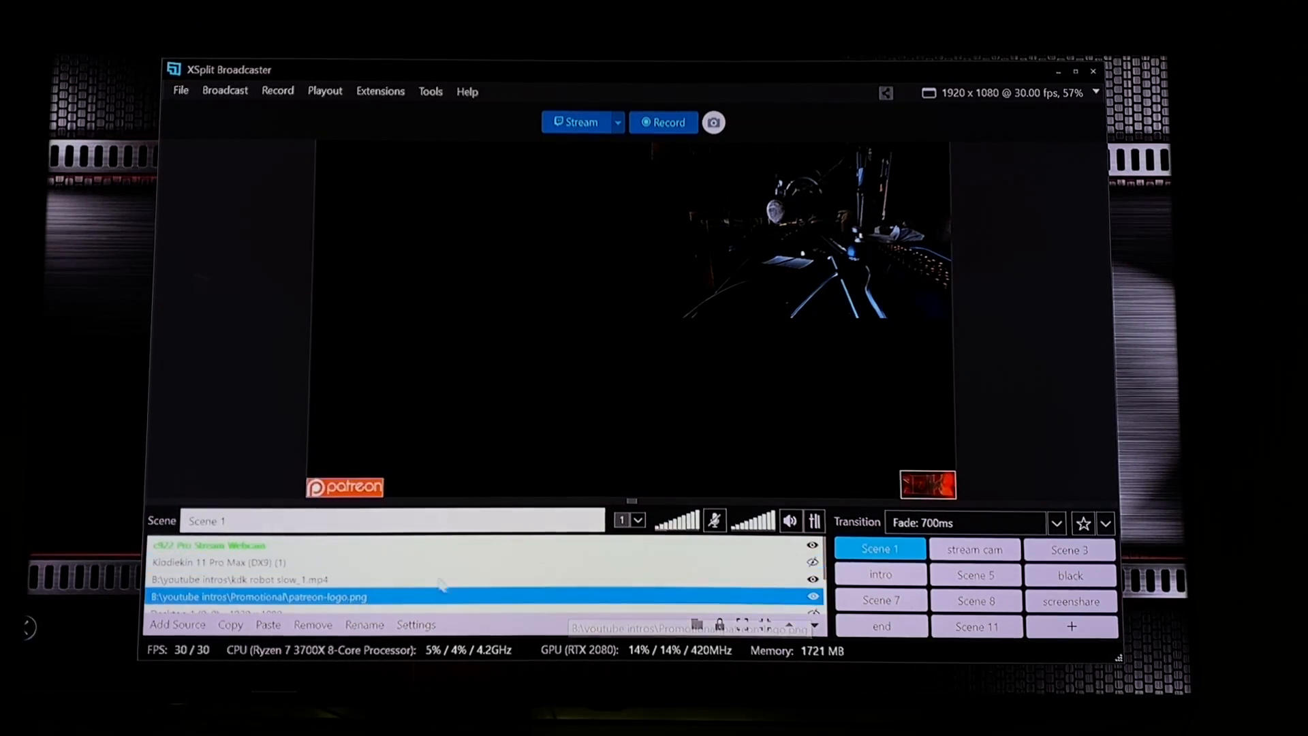
left_click(432, 580)
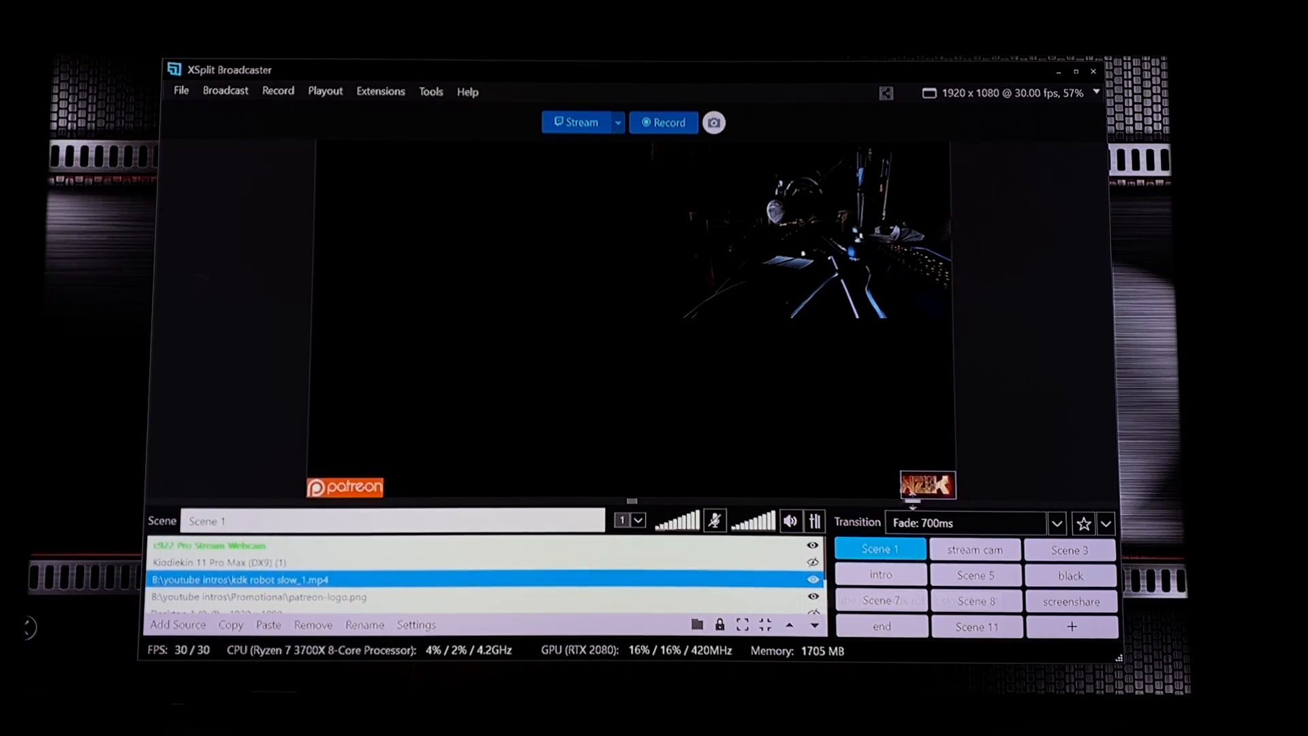
left_click(931, 490)
left_click(893, 491)
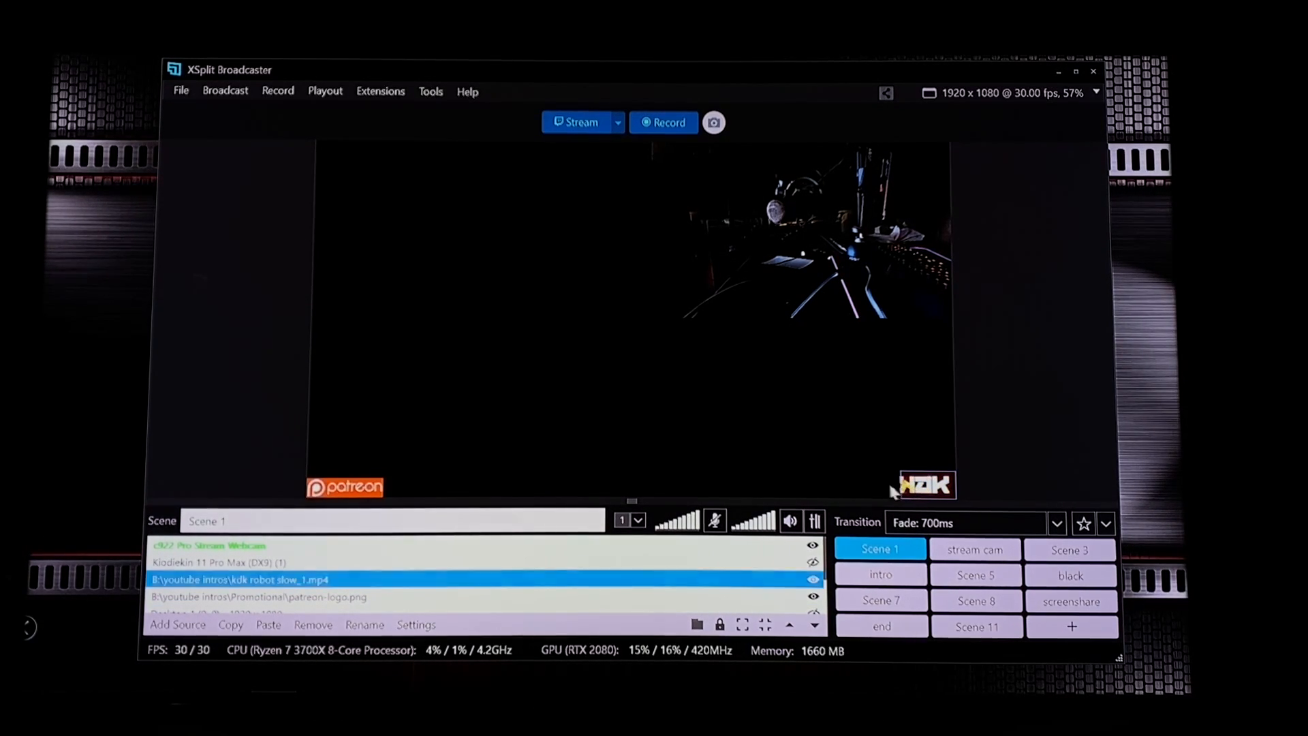
left_click(813, 580)
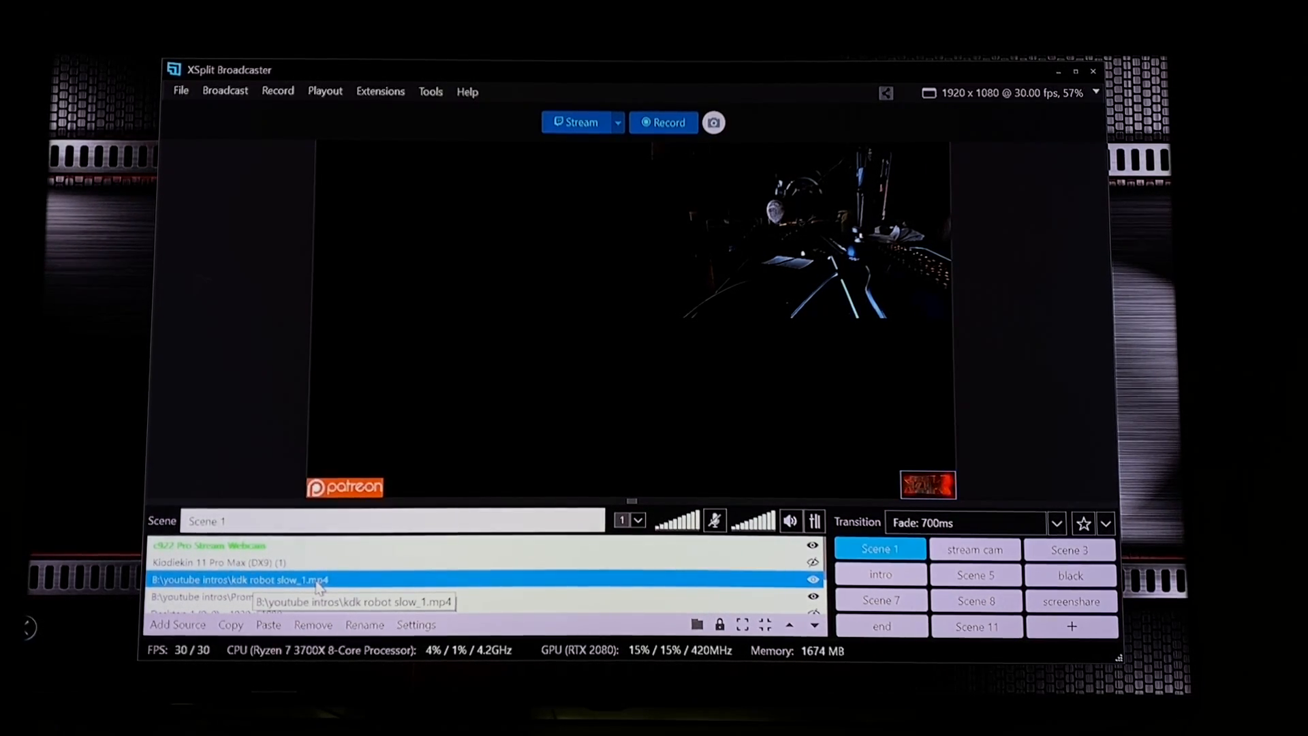
Step: Examine the kdk robot slow_1.mp4 source's media playback, play repetition, color and layout settings
double_click(374, 581)
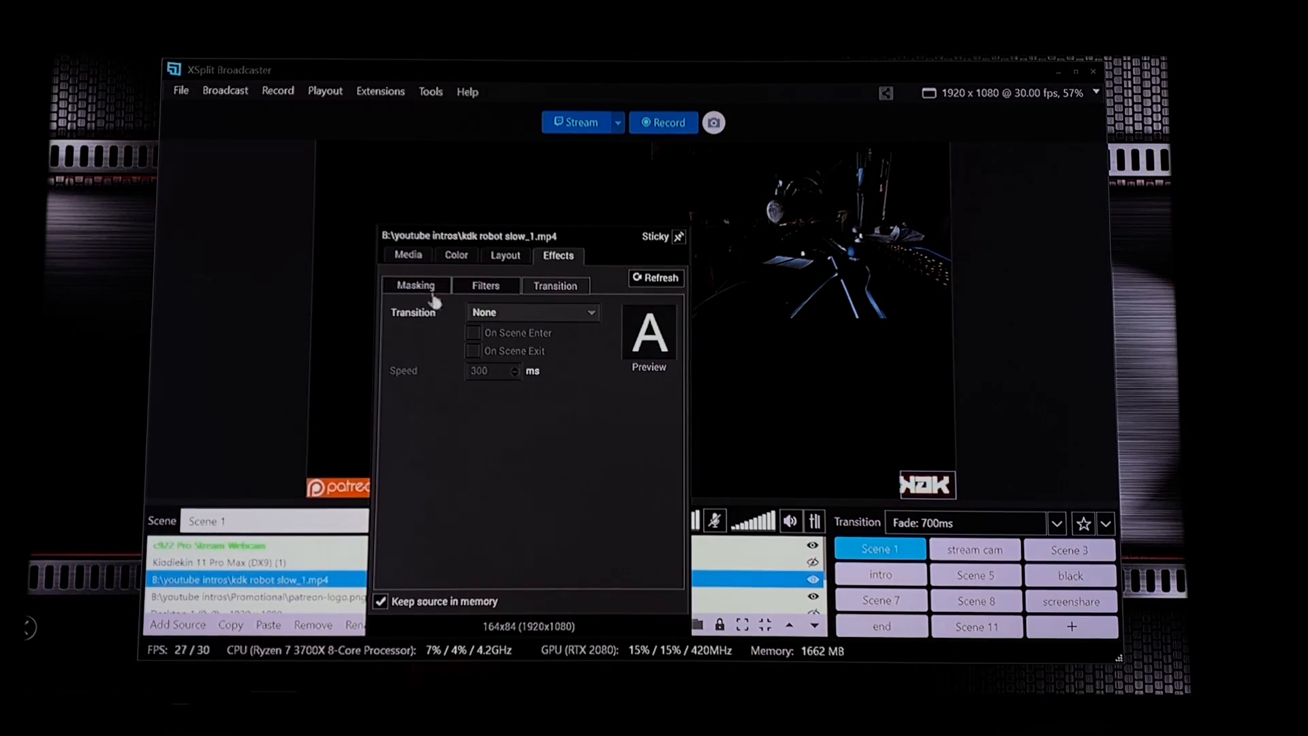
left_click(403, 258)
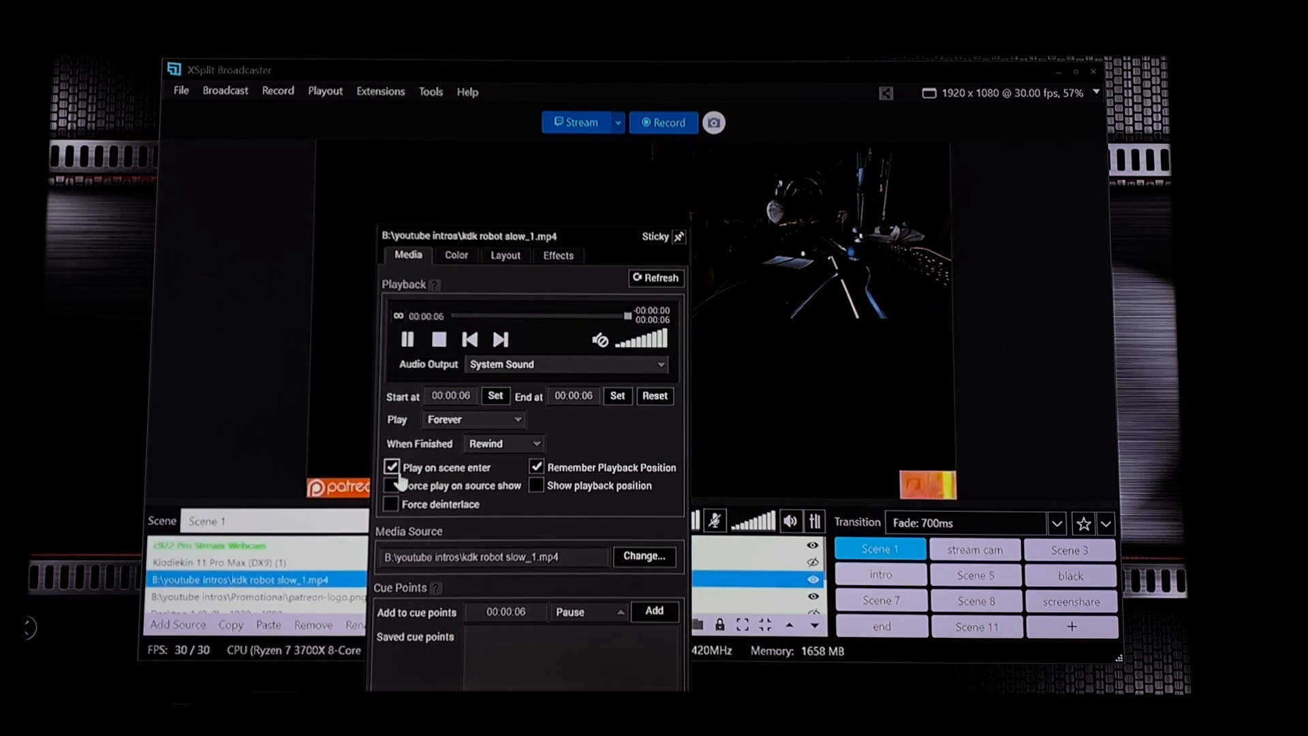
left_click(472, 421)
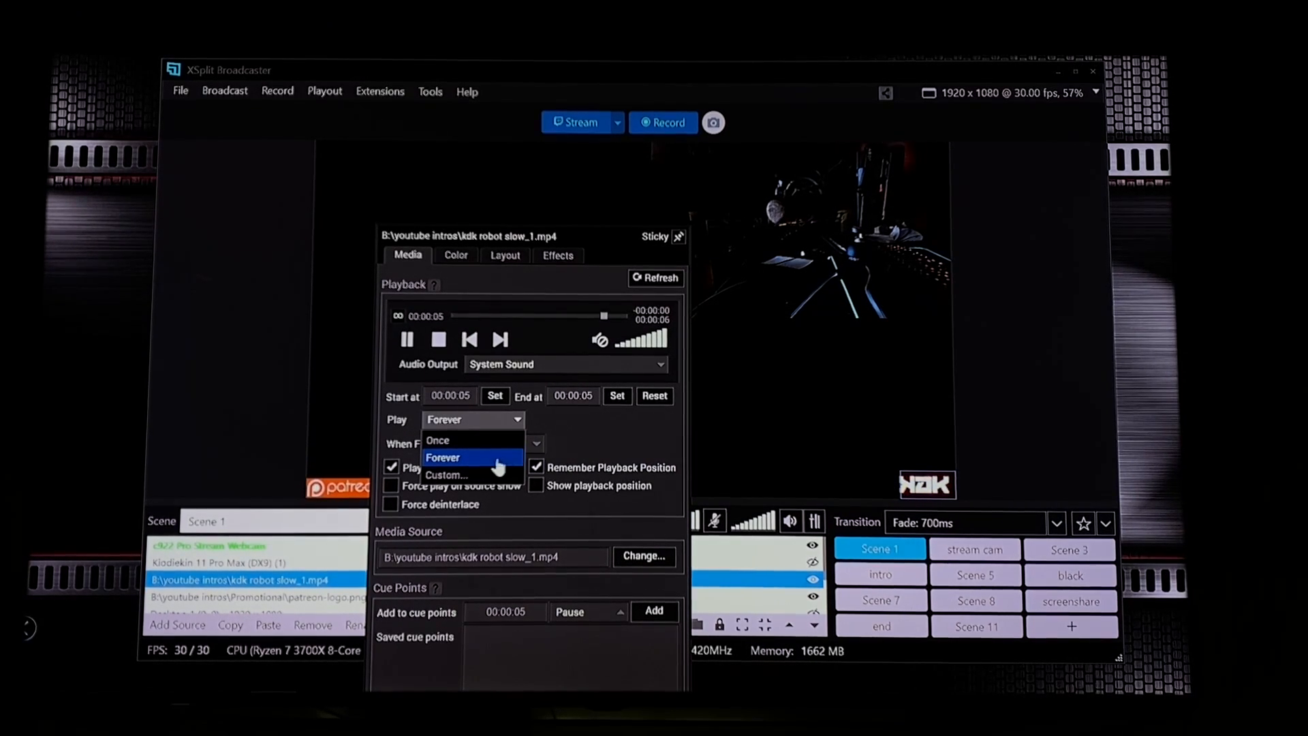
left_click(617, 427)
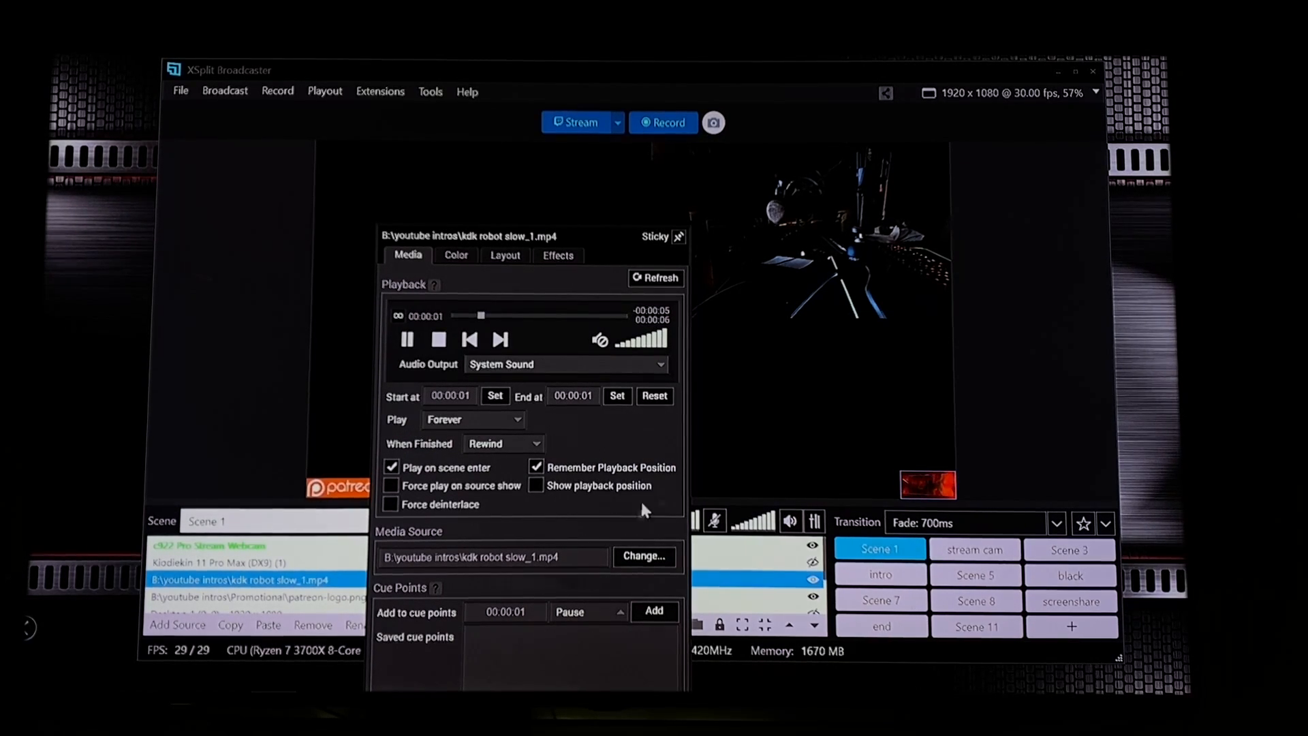
left_click(457, 255)
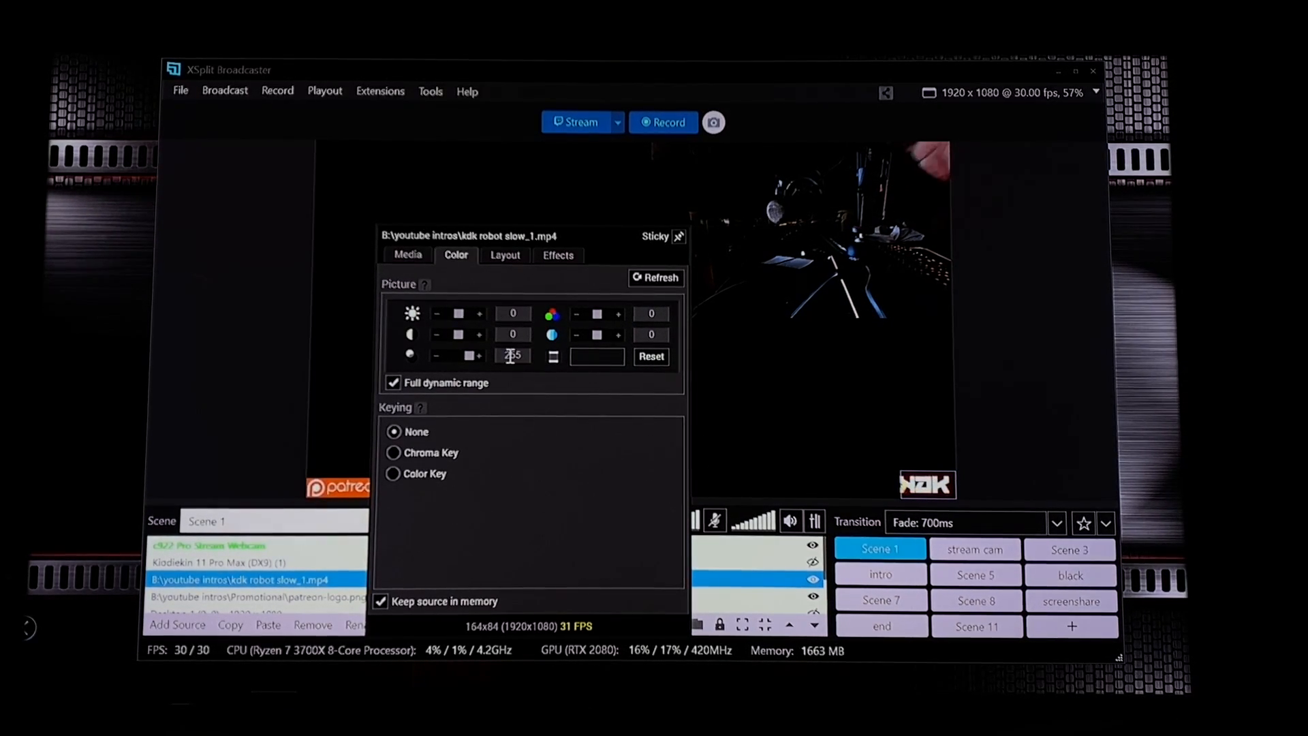
left_click(506, 258)
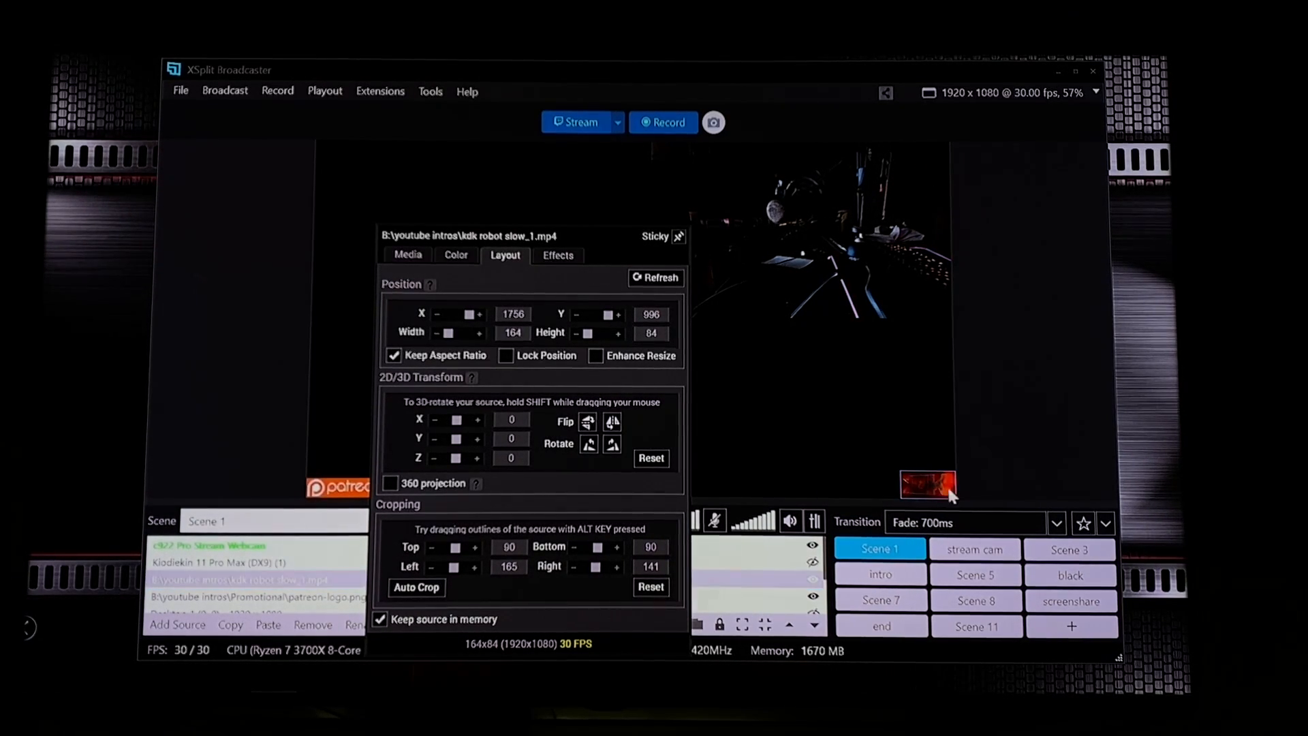
Step: Resize the kdk robot slow_1.mp4 overlay slightly from its corner in the scene preview, and hide the source
left_click(903, 472)
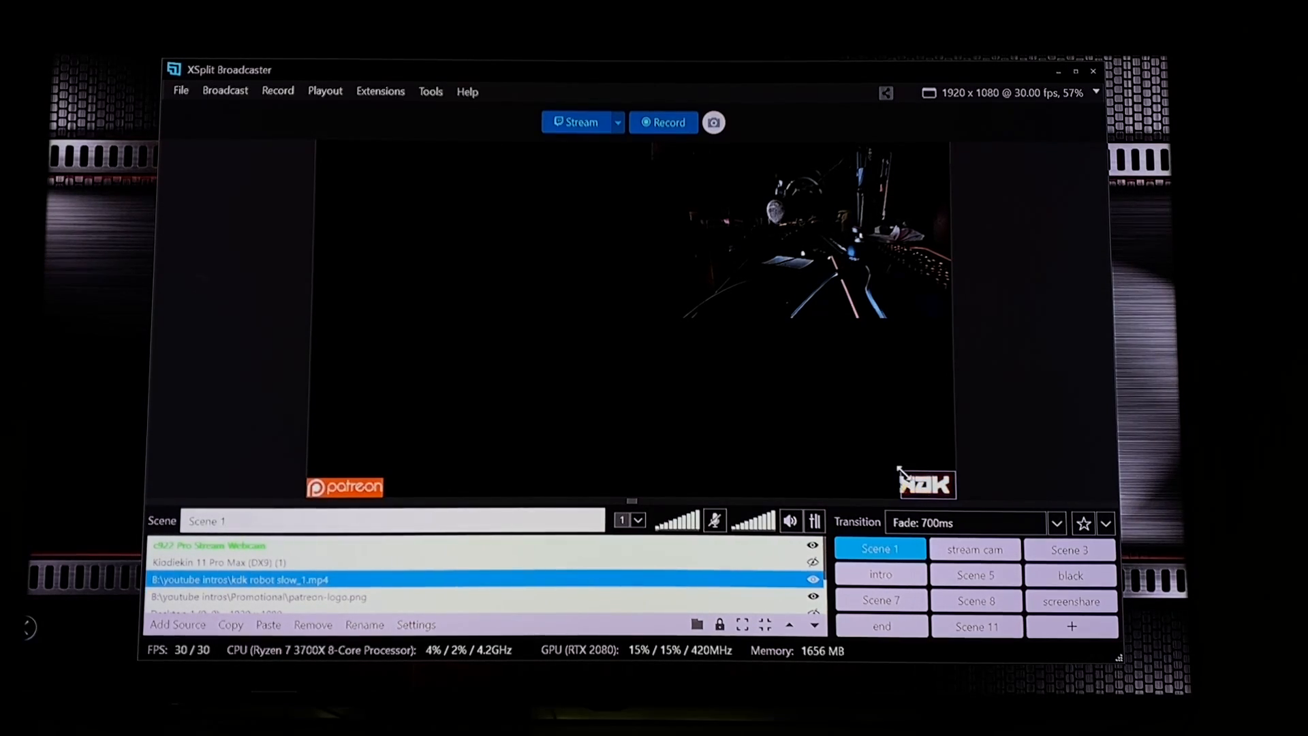
mouse_move(902, 472)
left_mouse_down()
mouse_move(409, 205)
mouse_move(372, 167)
mouse_move(400, 216)
mouse_move(648, 342)
mouse_move(802, 397)
mouse_move(923, 471)
left_mouse_up()
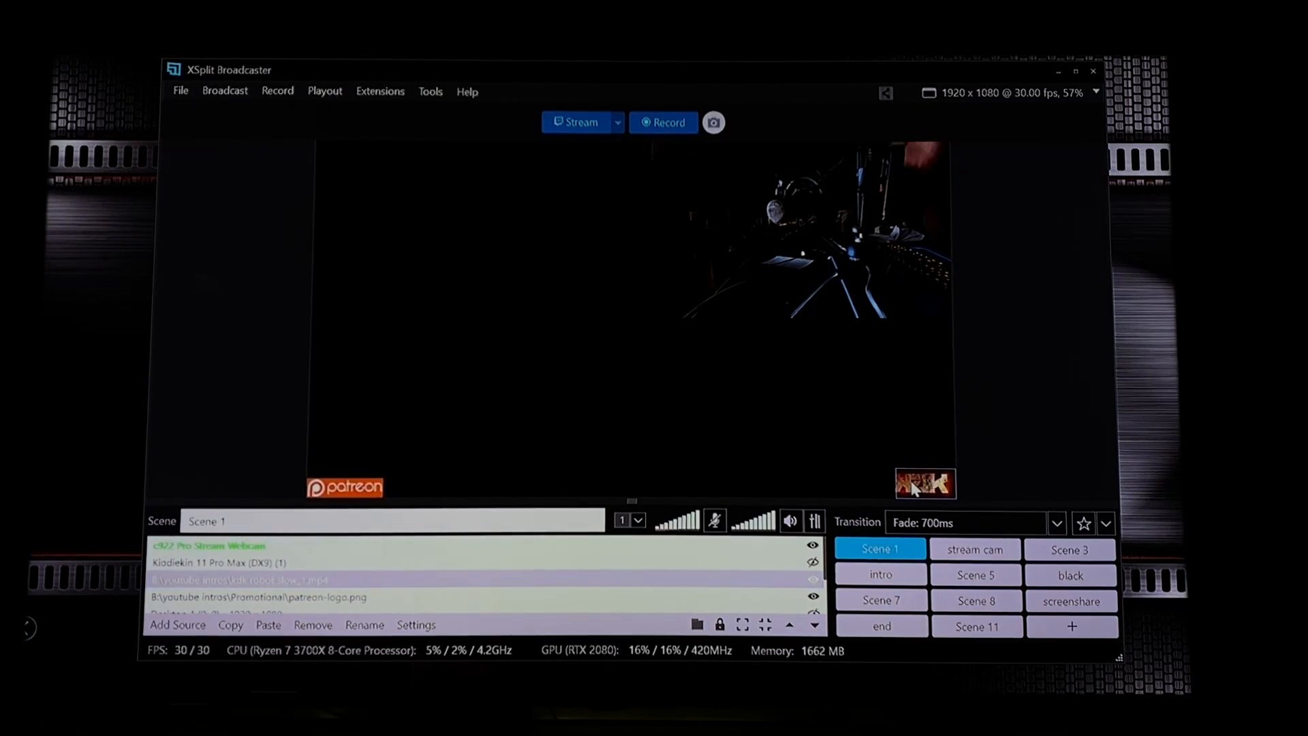
left_click(673, 579)
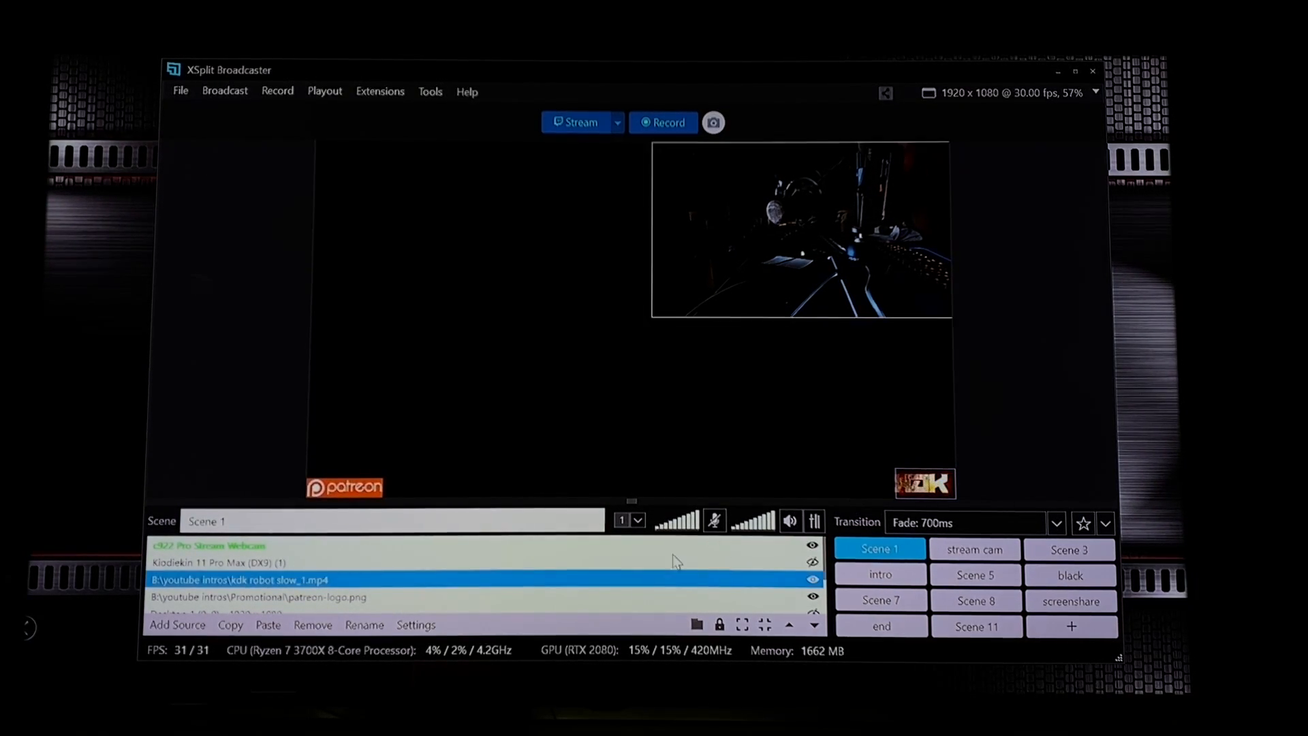
left_click(813, 580)
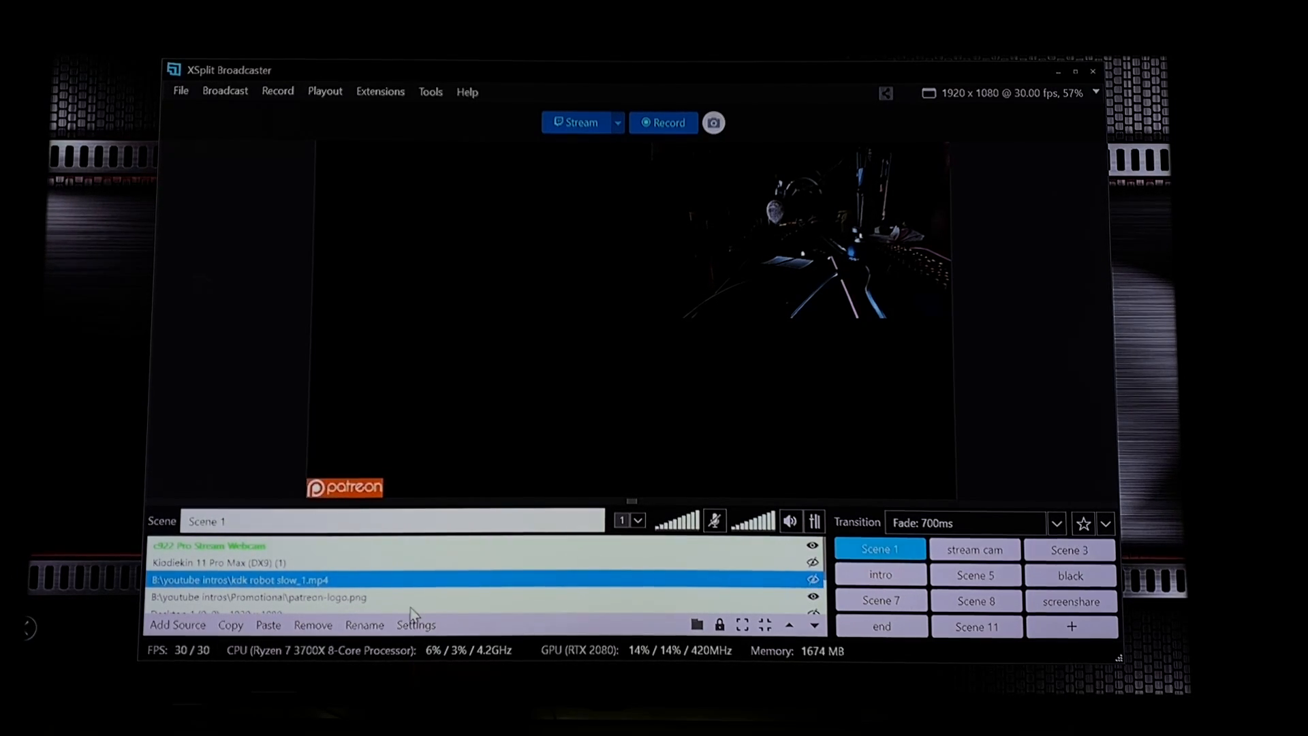
Step: Select the patreon-logo.png source, and hide and show it to preview its current transition
left_click(388, 601)
scroll(368, 576, "down", 3)
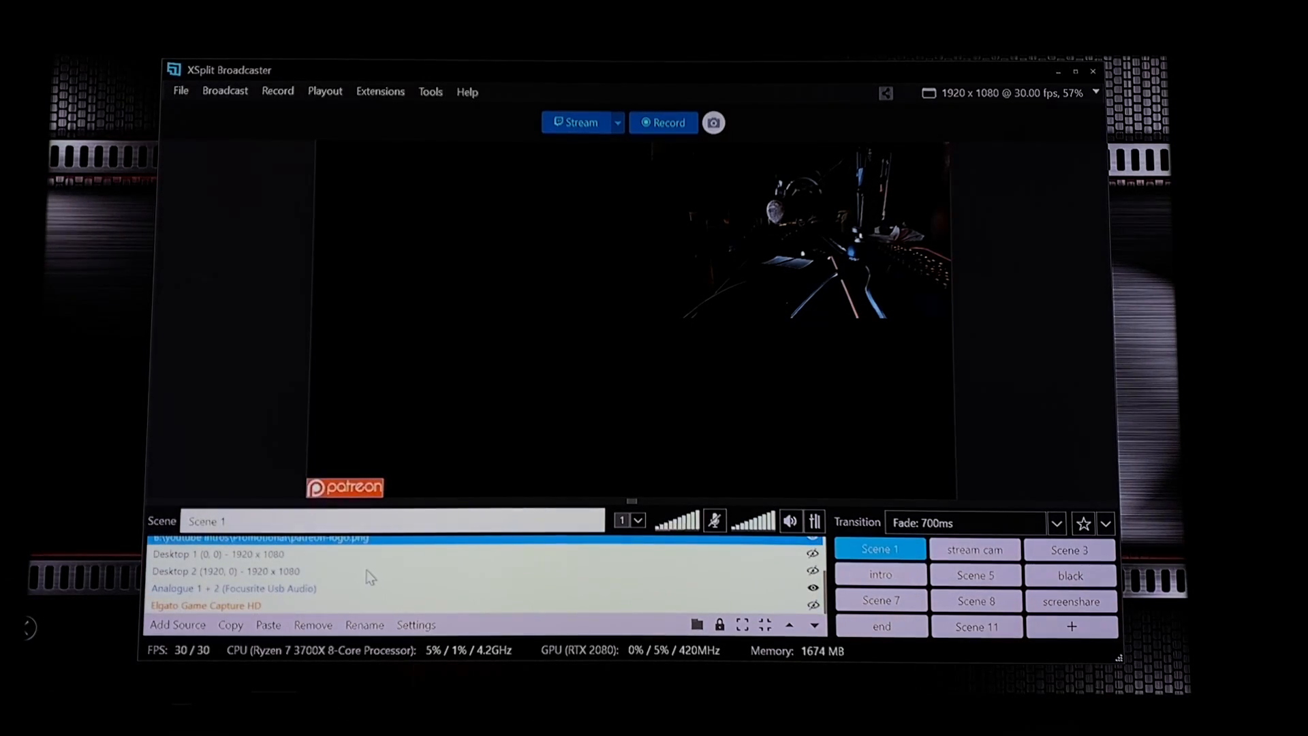
scroll(368, 576, "up", 3)
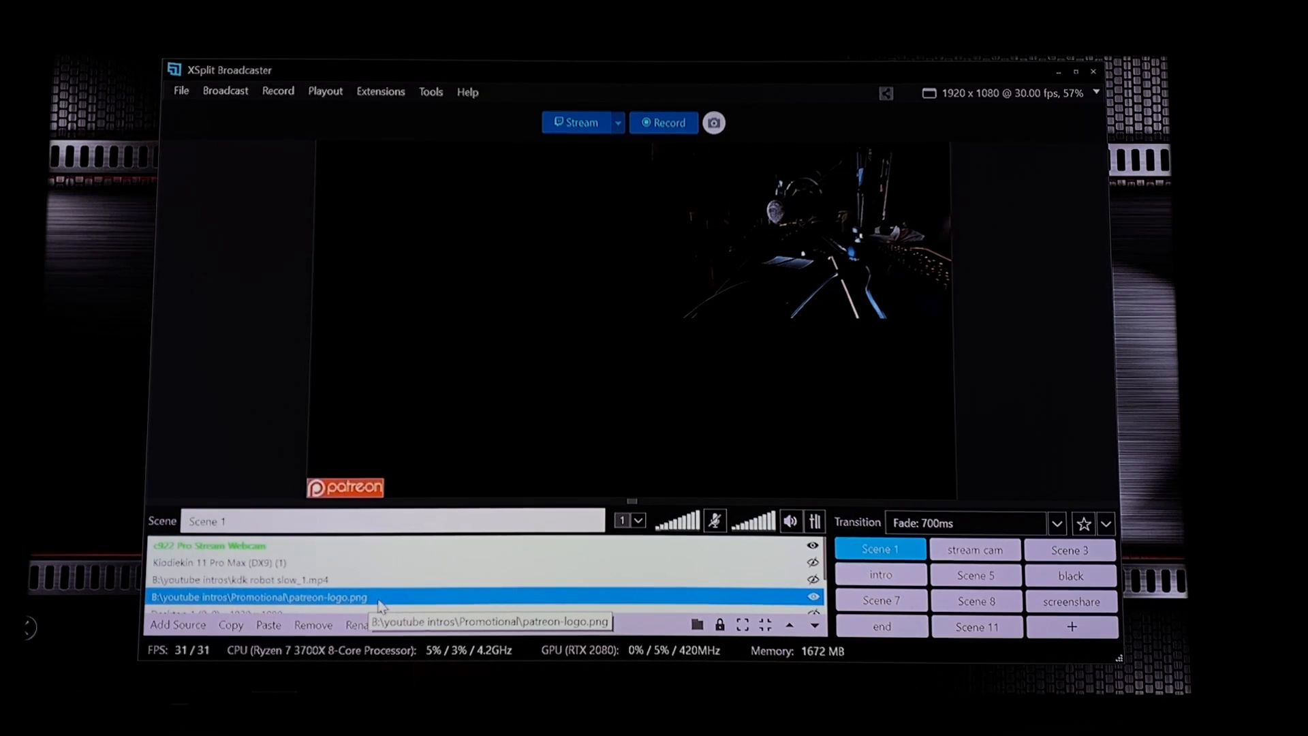
left_click(814, 598)
left_click(812, 599)
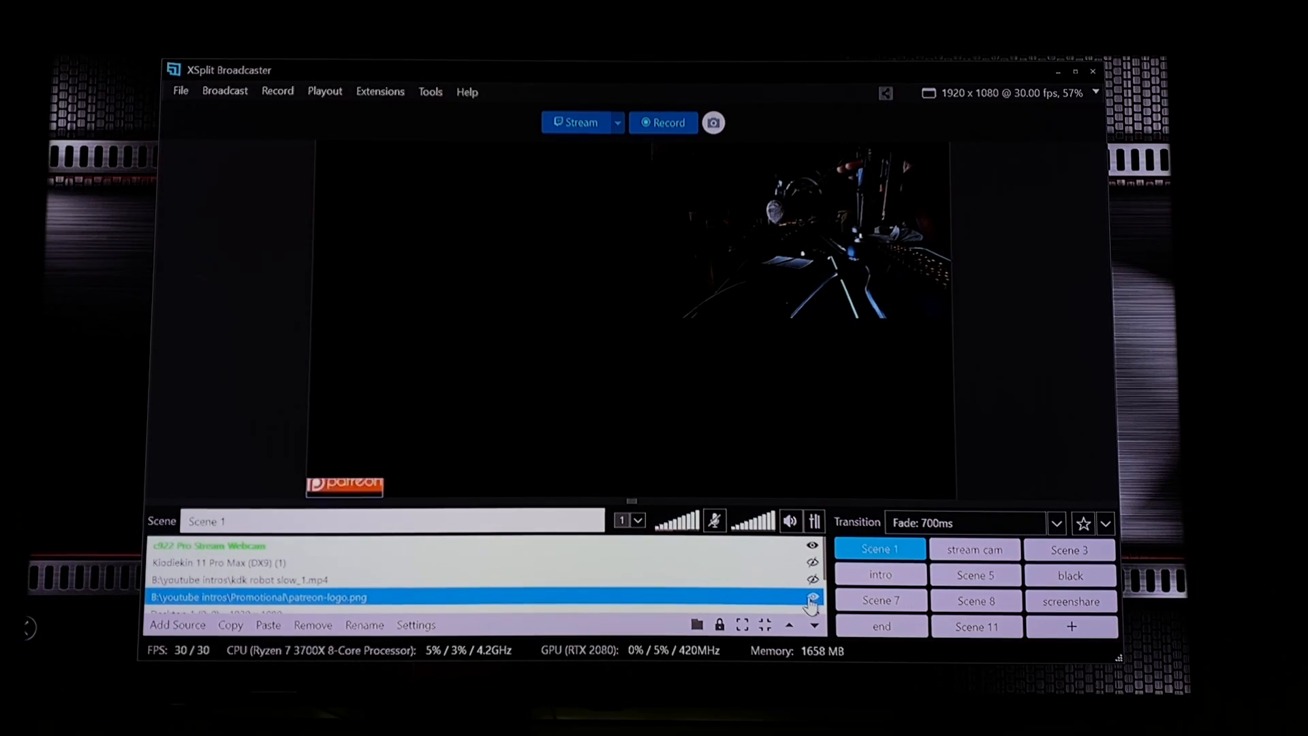
Step: Set the patreon-logo.png source's transition effect to Move Left-Right
right_click(802, 600)
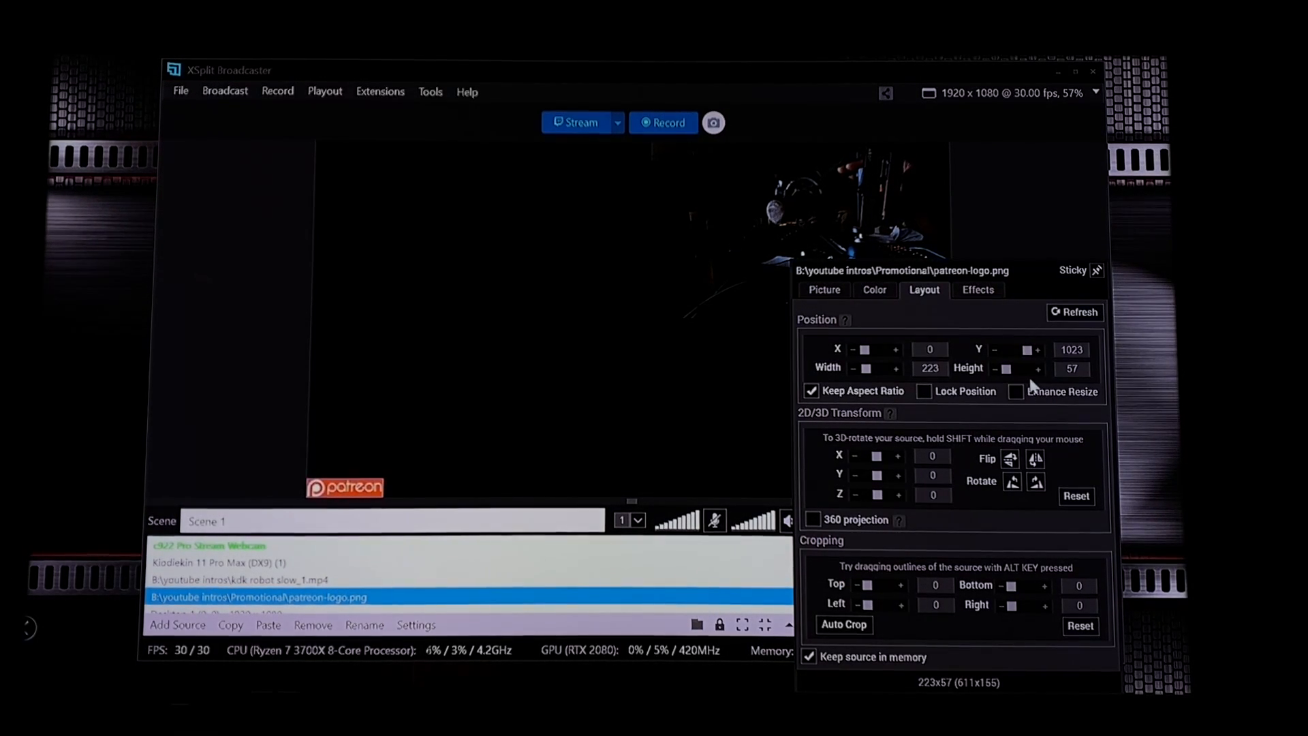
left_click(979, 290)
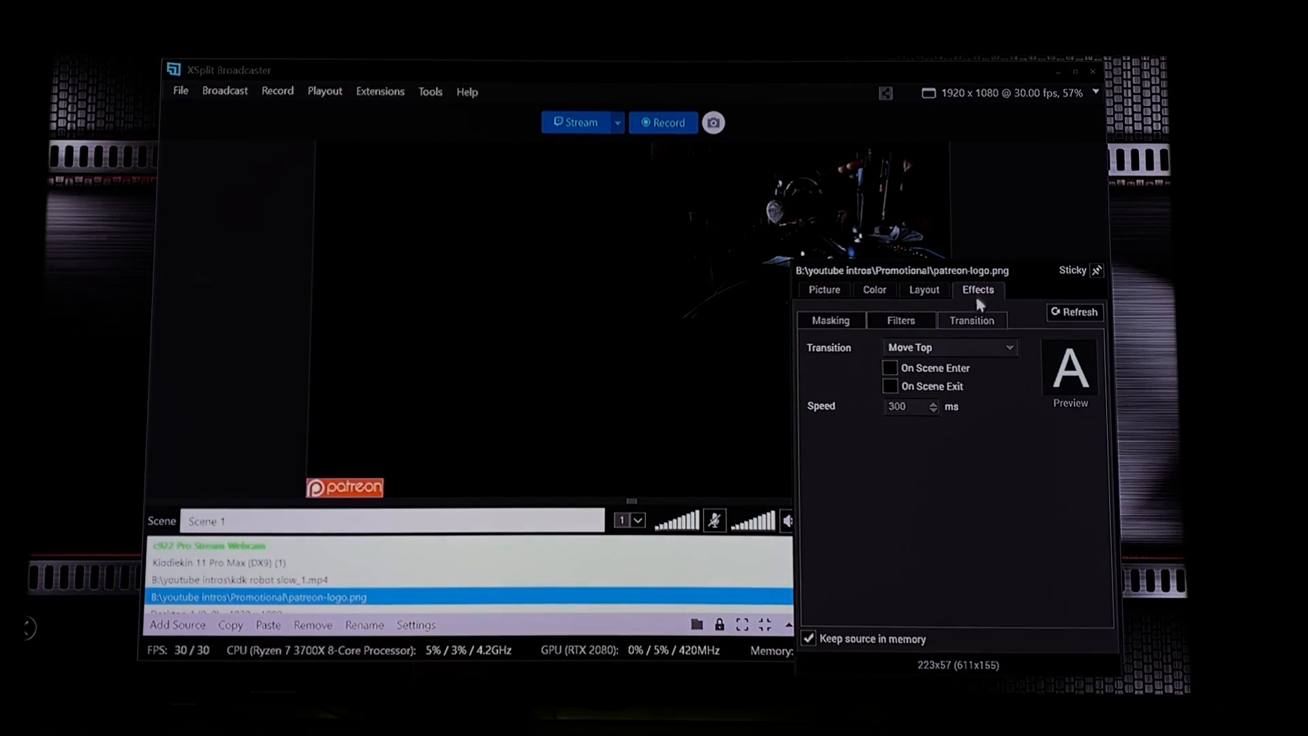
left_click(971, 351)
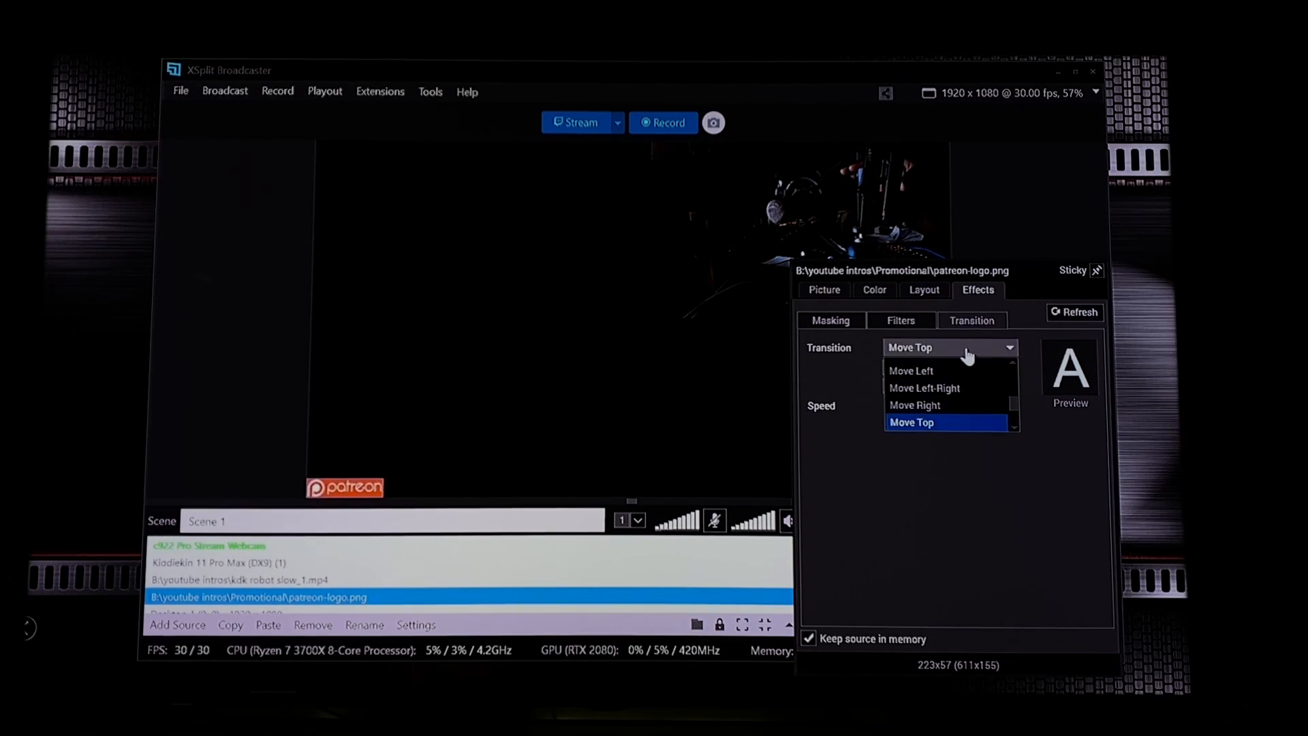
left_click(951, 390)
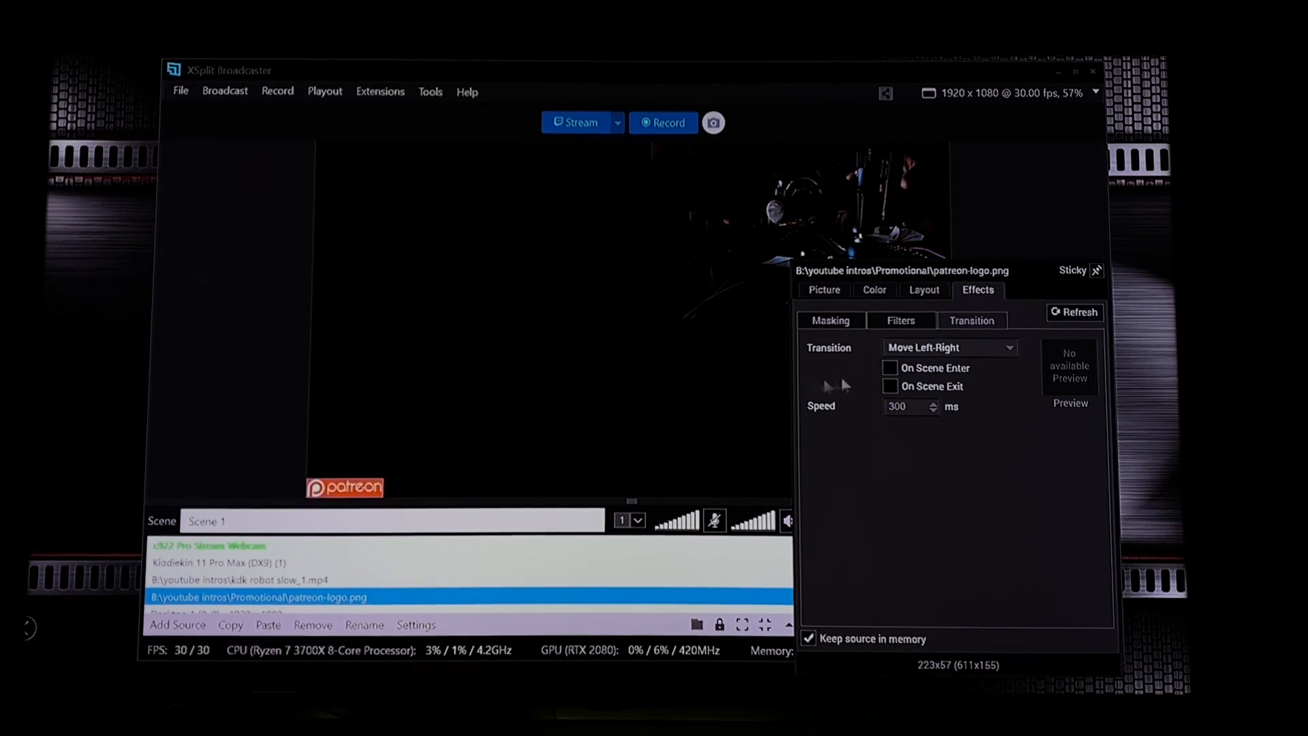
left_click(727, 456)
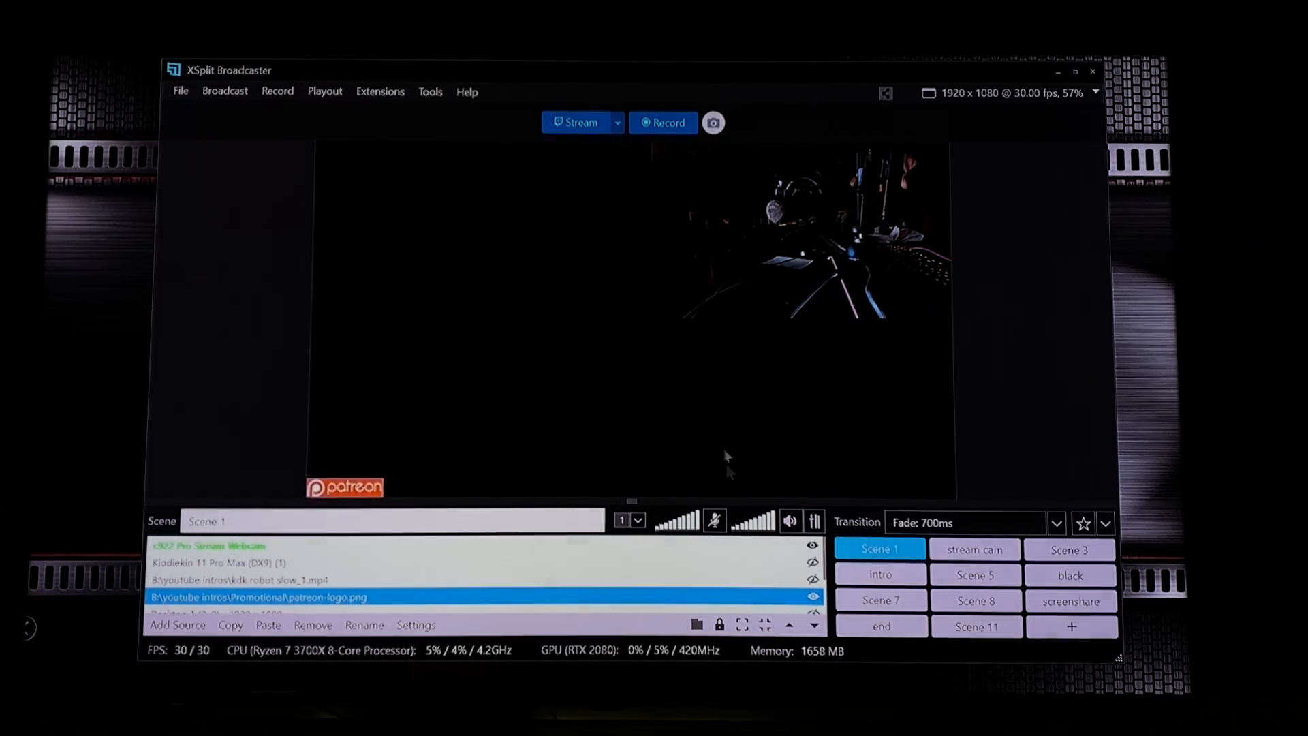
Step: Hide and show the patreon-logo.png source repeatedly to preview its Move Left-Right transition
left_click(814, 597)
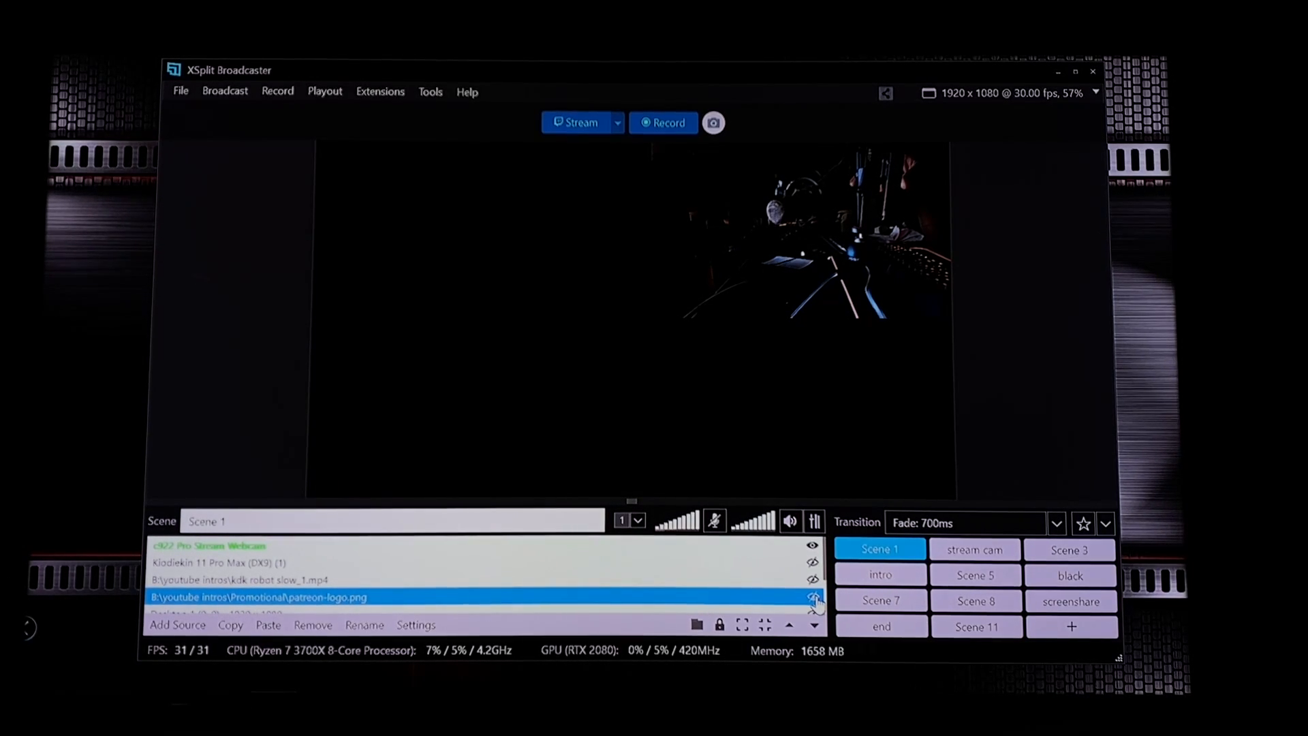
left_click(815, 598)
left_click(815, 599)
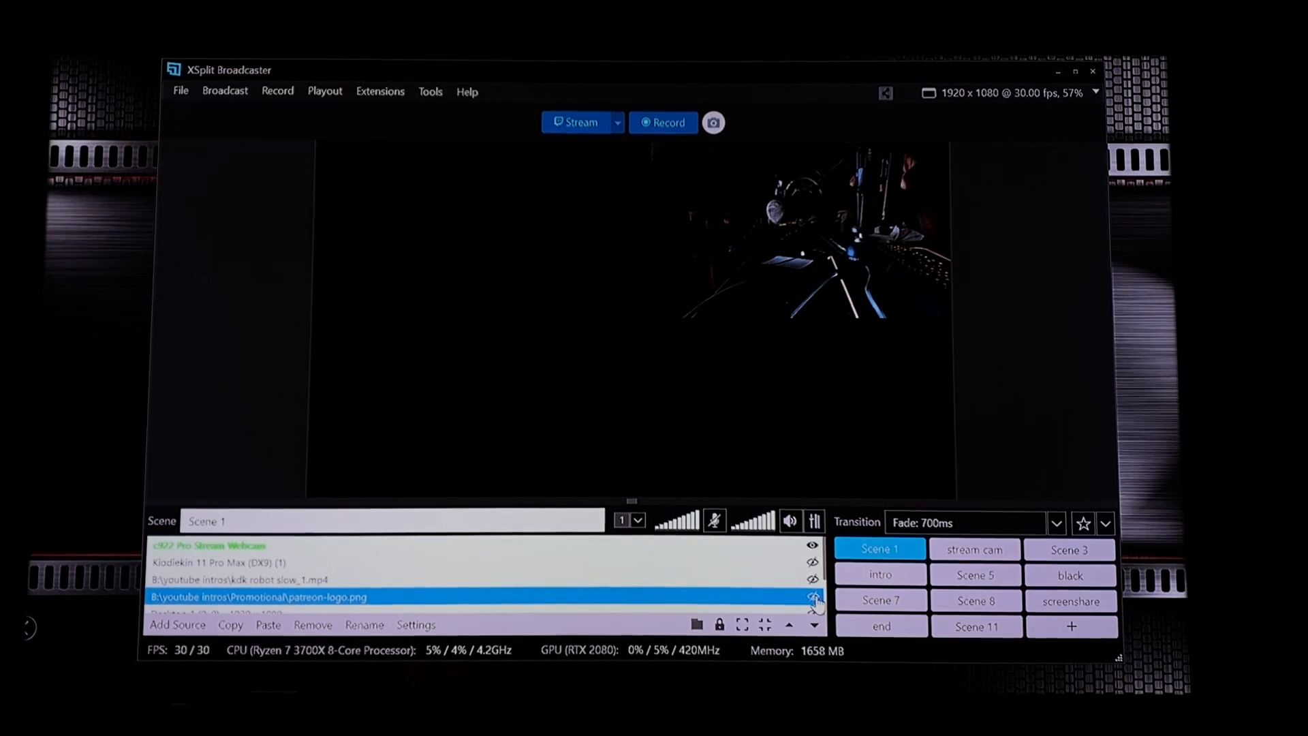
left_click(815, 598)
left_click(815, 599)
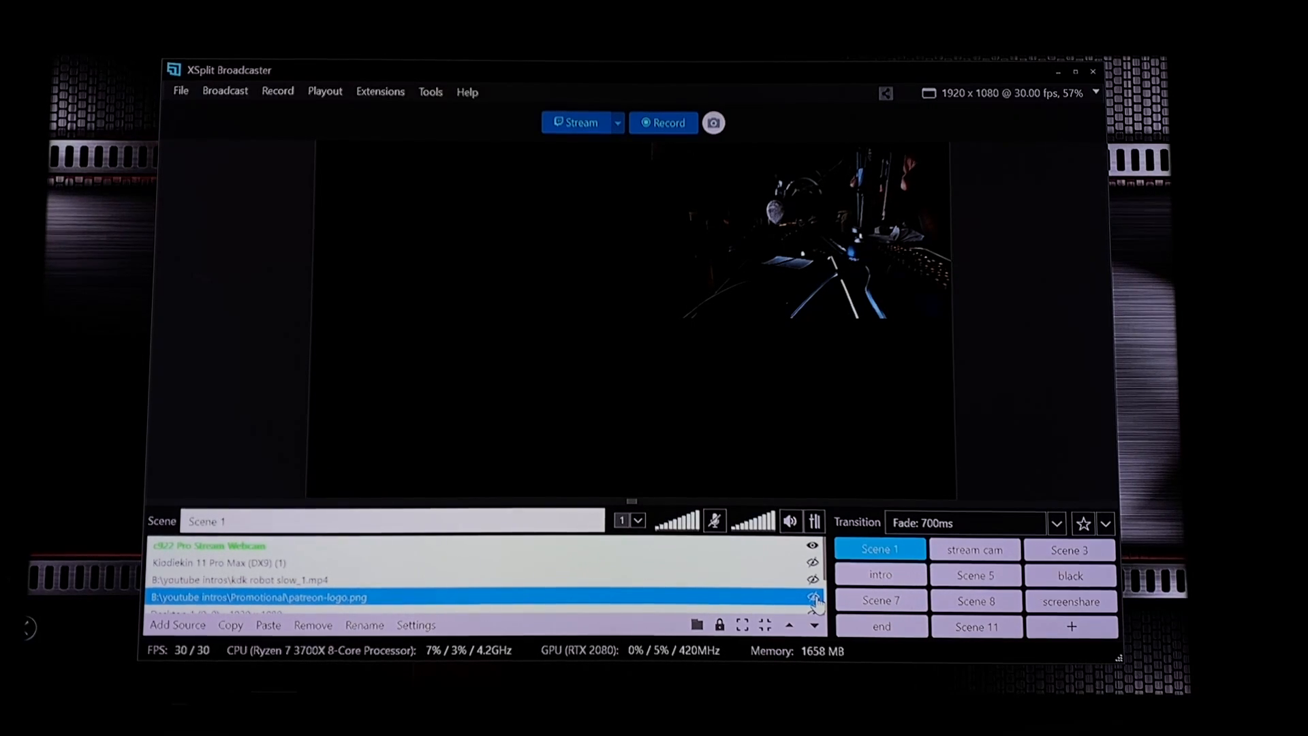
left_click(815, 599)
Step: Show the Desktop 1 source to check its screen capture, hide it again, and show the Desktop 2 source instead
scroll(685, 589, "down", 2)
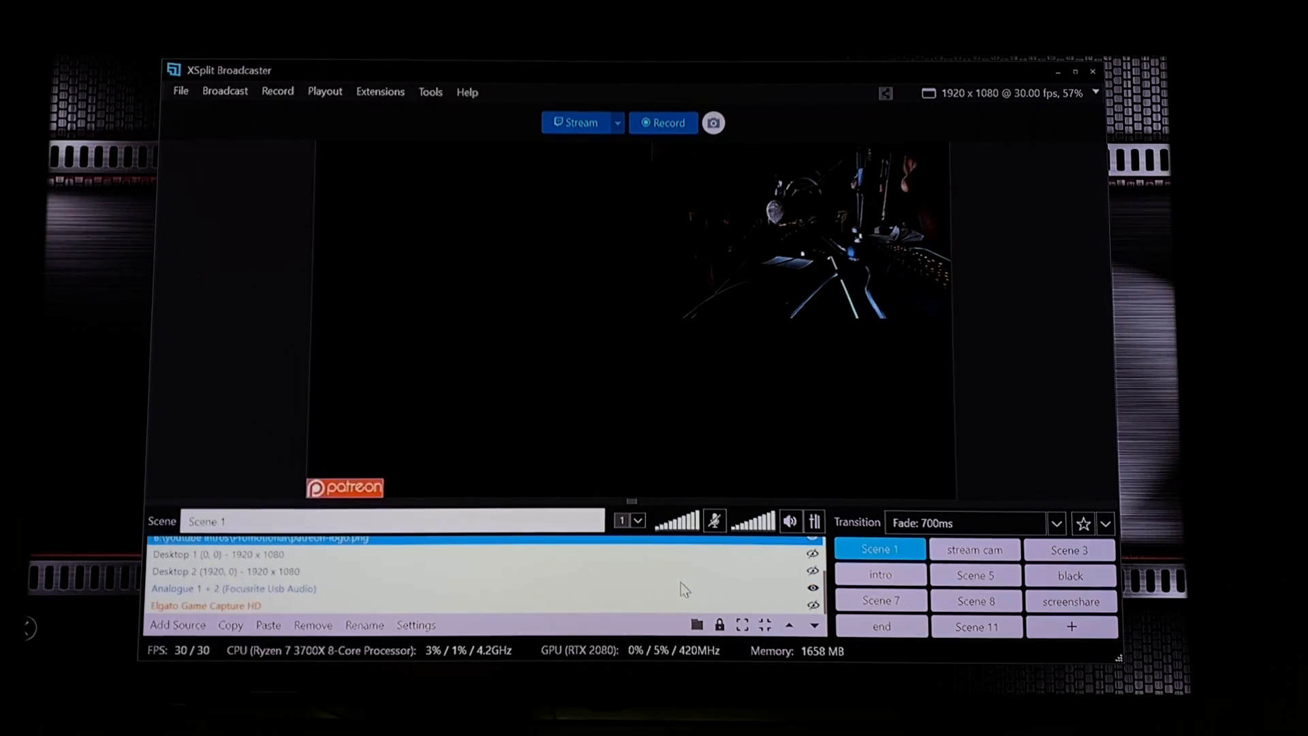
left_click(813, 555)
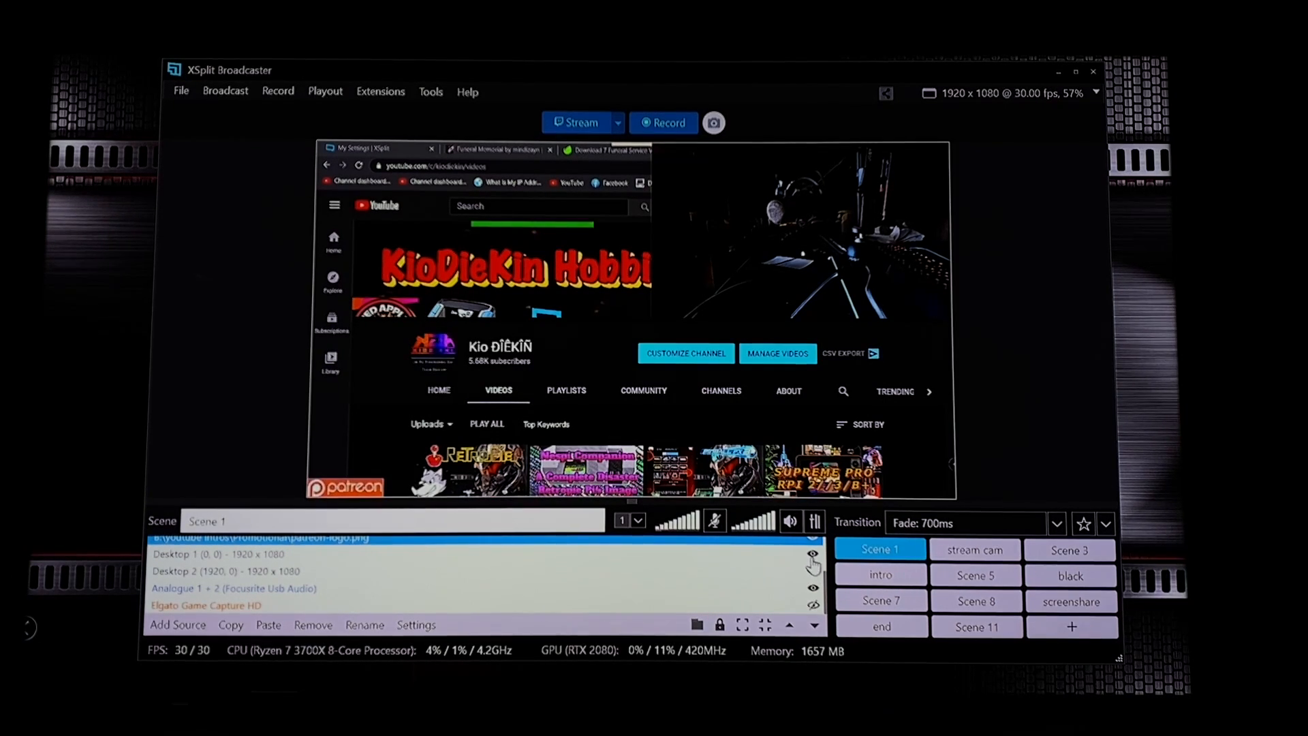
left_click(814, 555)
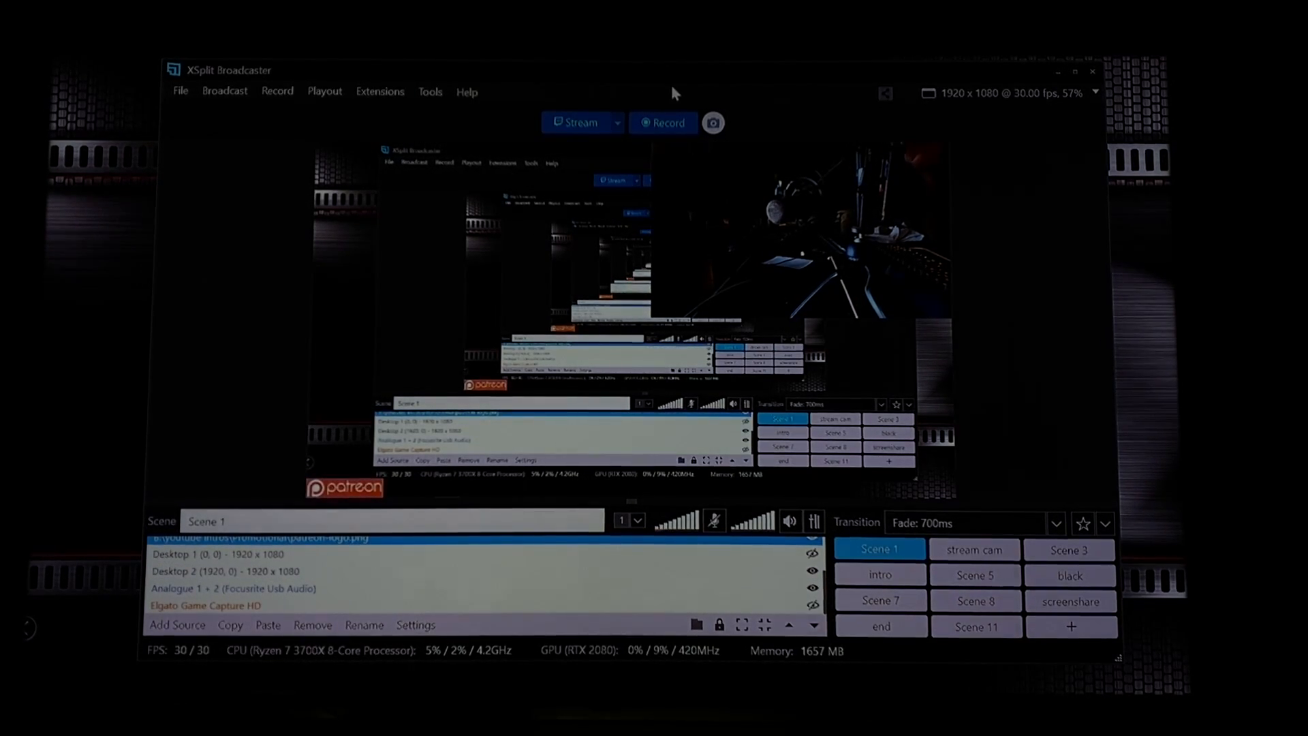
Step: Enable Hide XSplit from display capture in the general settings and apply the change
left_click(445, 99)
left_click(453, 259)
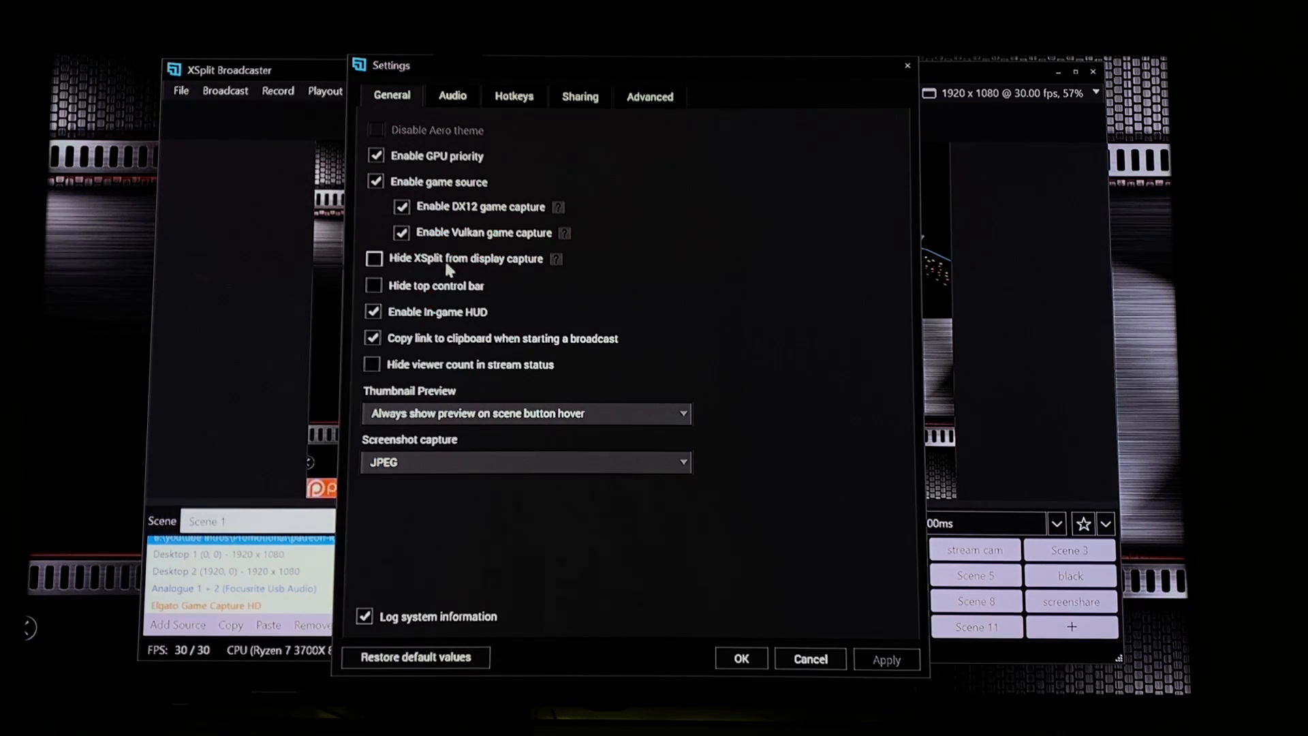
left_click(375, 260)
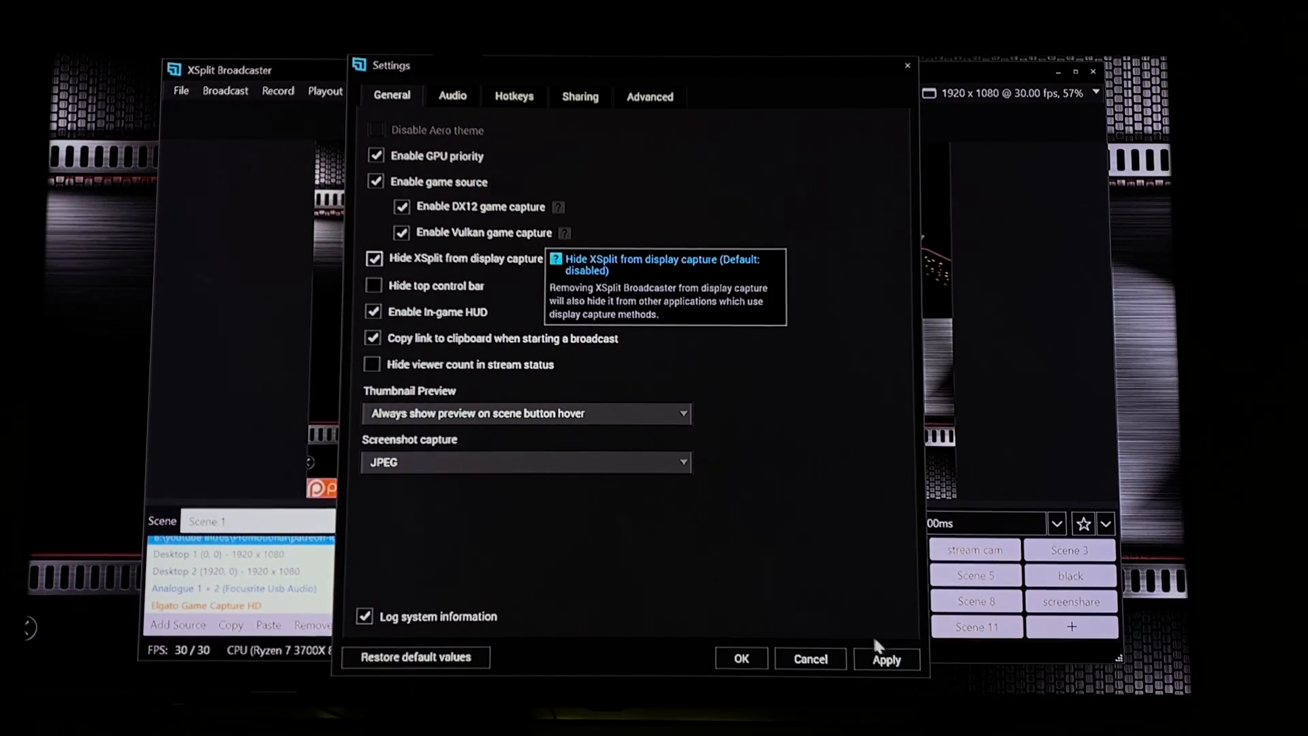
left_click(880, 660)
left_click(755, 659)
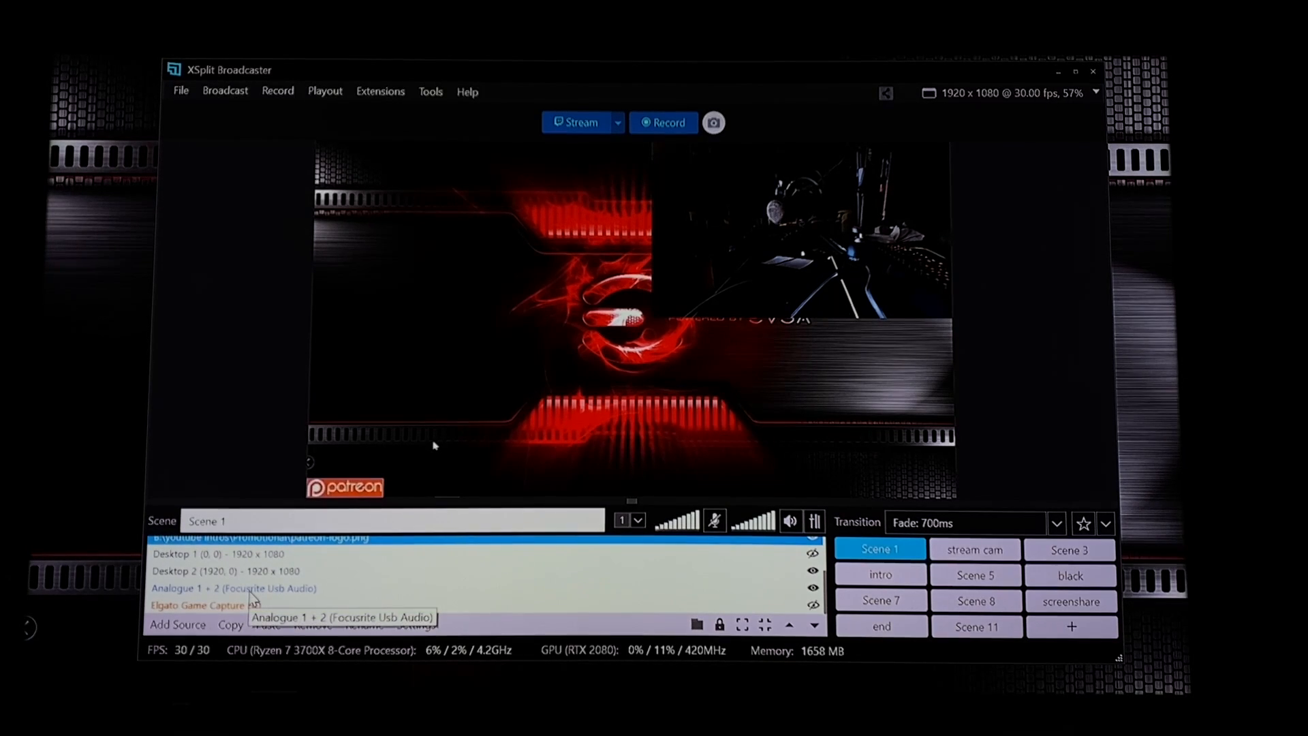
Step: Select the Analogue 1 + 2 audio source and examine the source types available to add, including audio devices, scenes, and general, Facebook and Twitch widgets
left_click(250, 590)
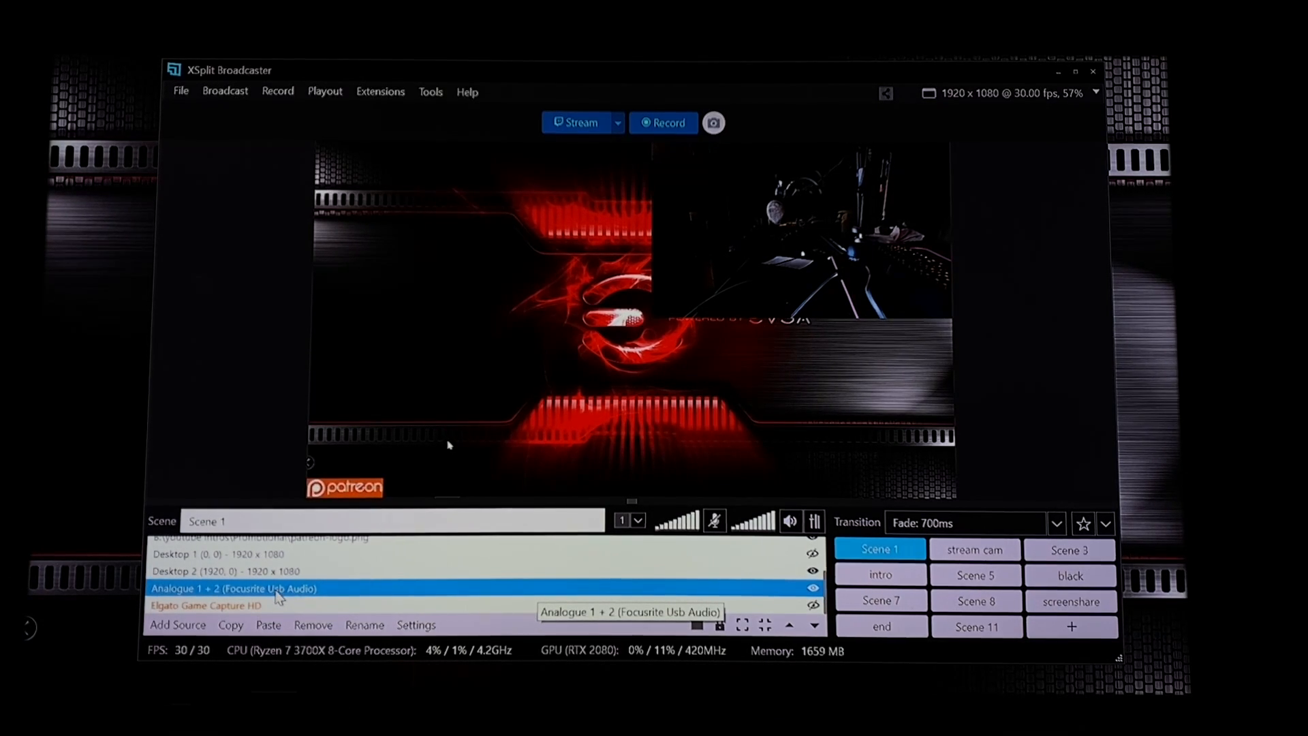
left_click(193, 627)
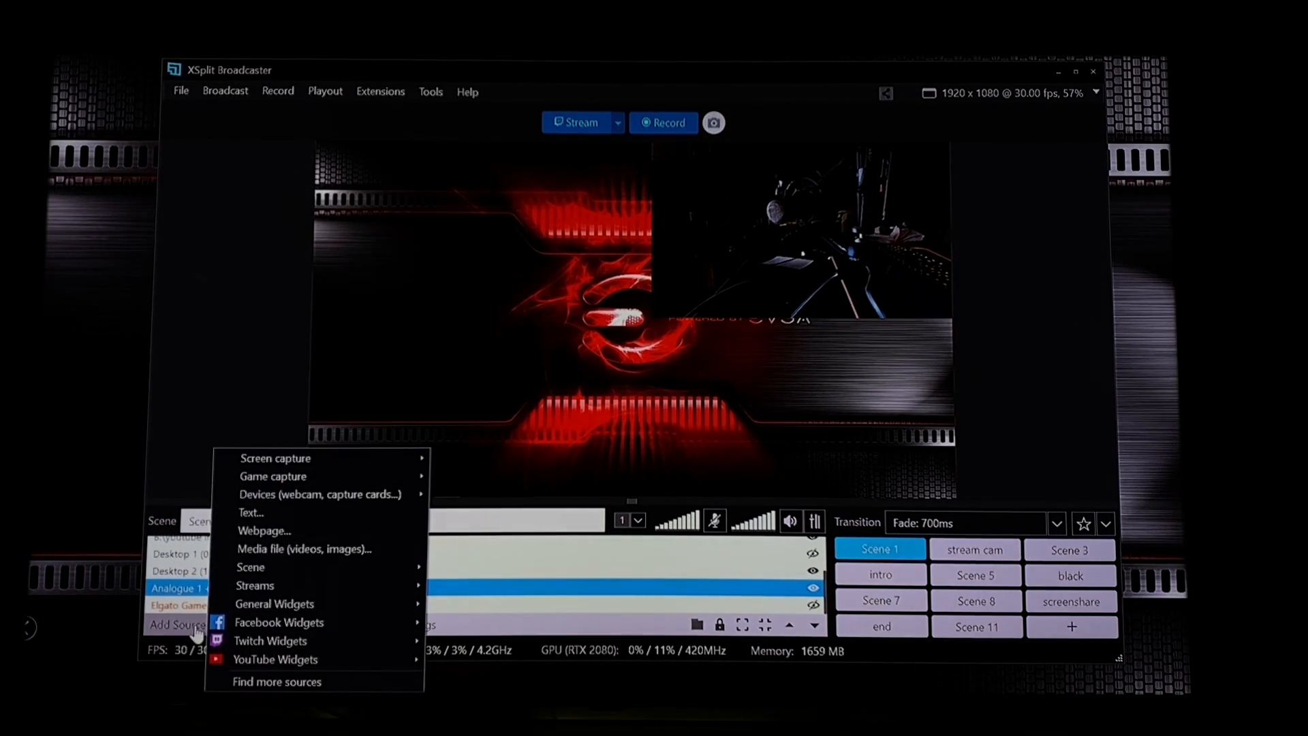
mouse_move(388, 498)
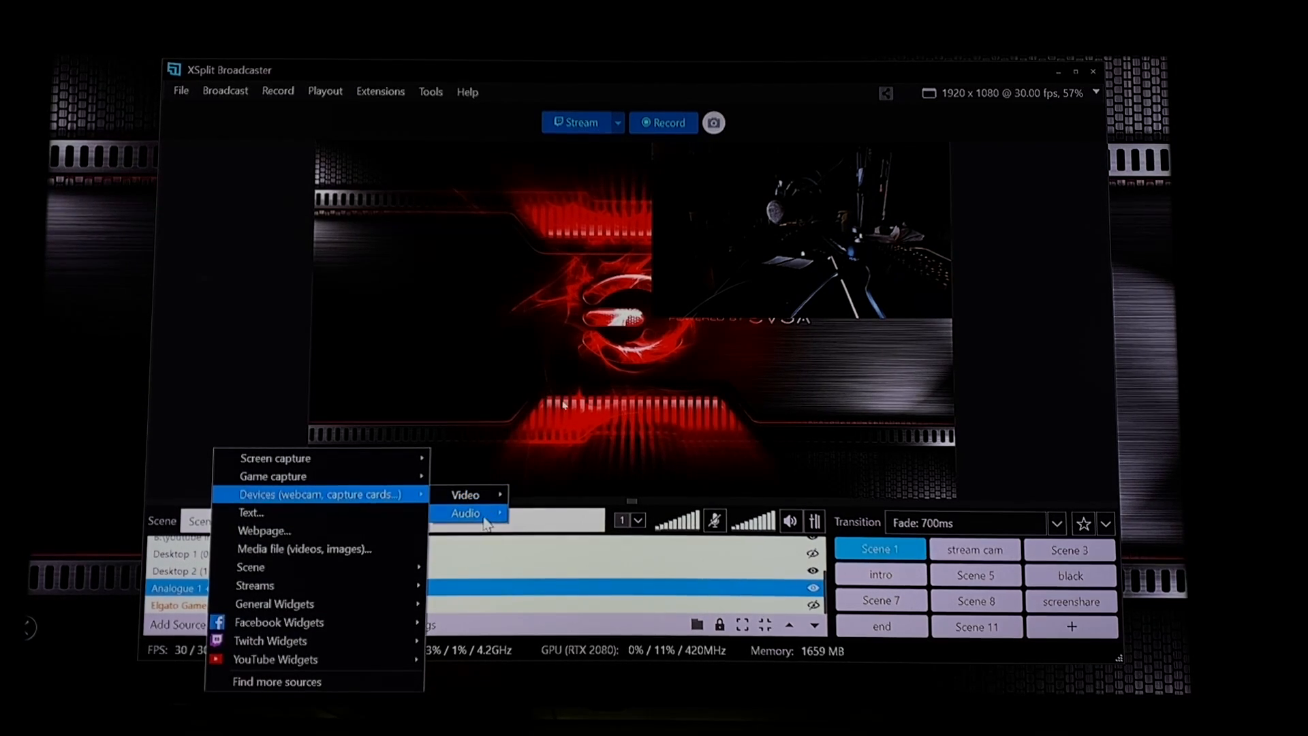
mouse_move(484, 520)
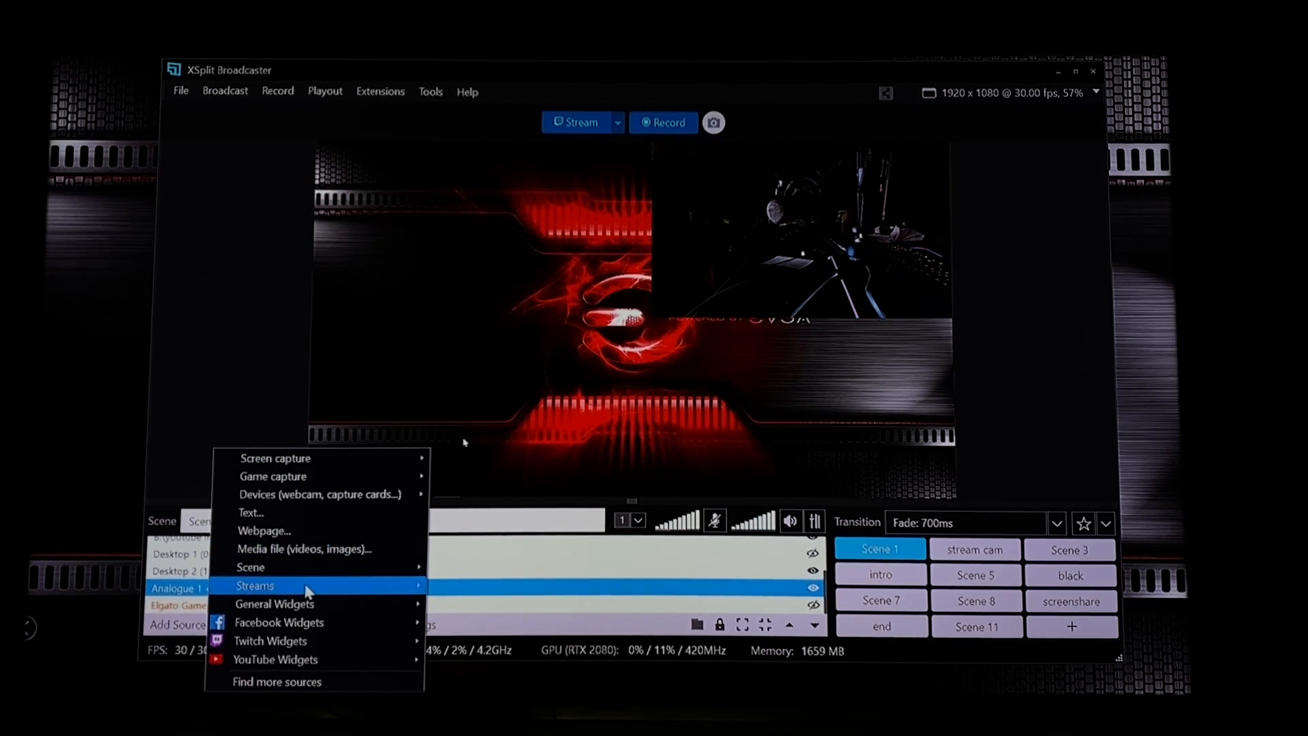
mouse_move(291, 571)
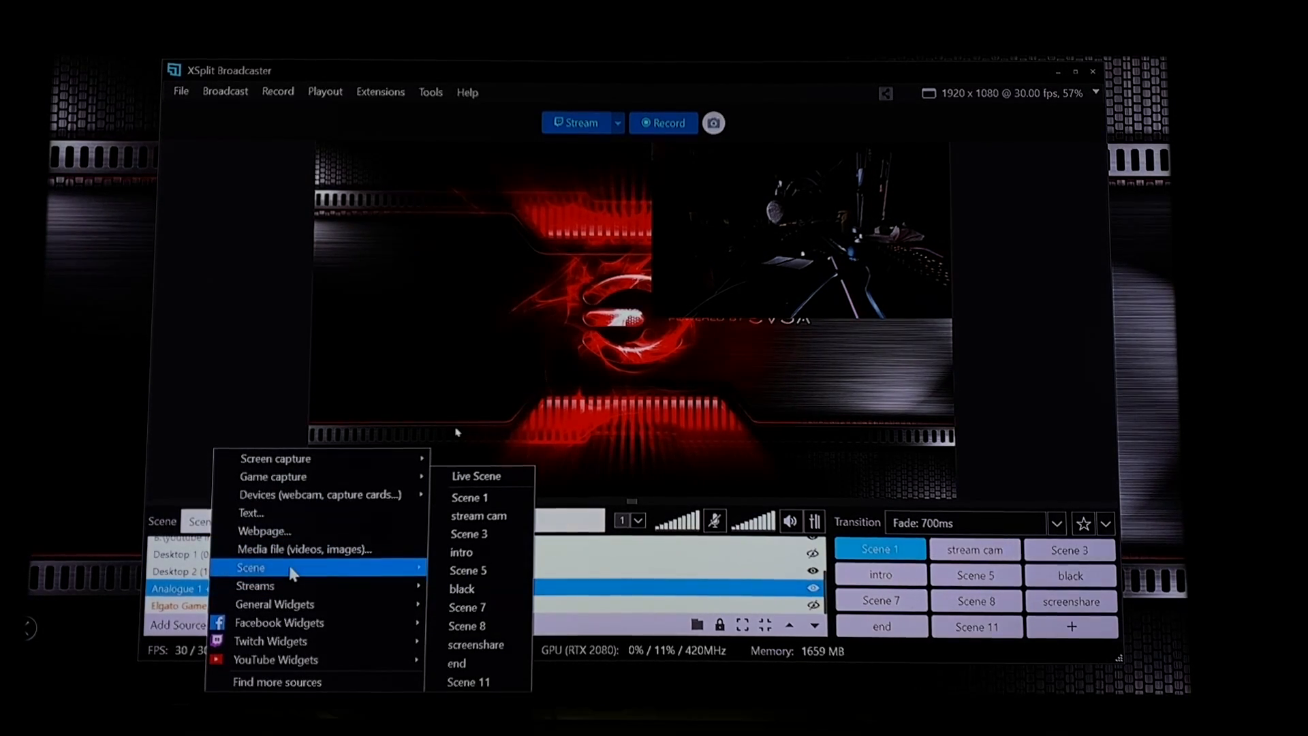
mouse_move(309, 609)
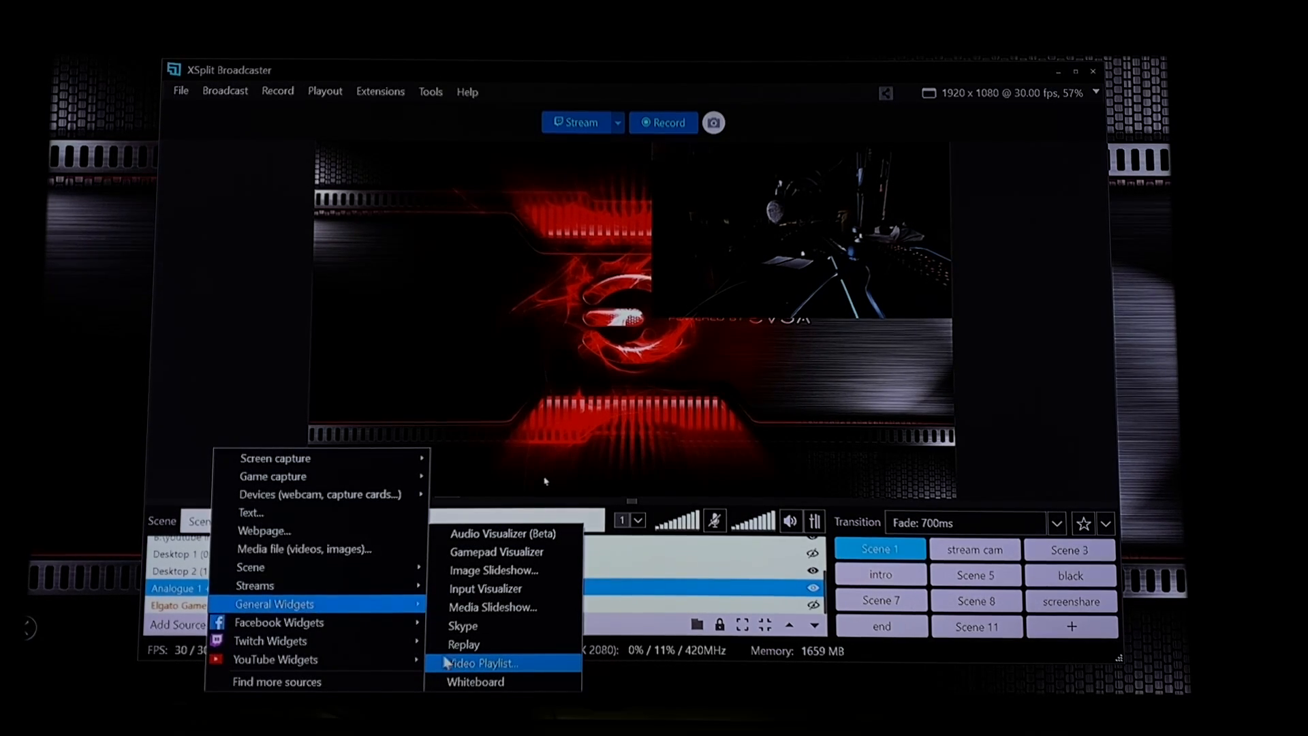
mouse_move(369, 625)
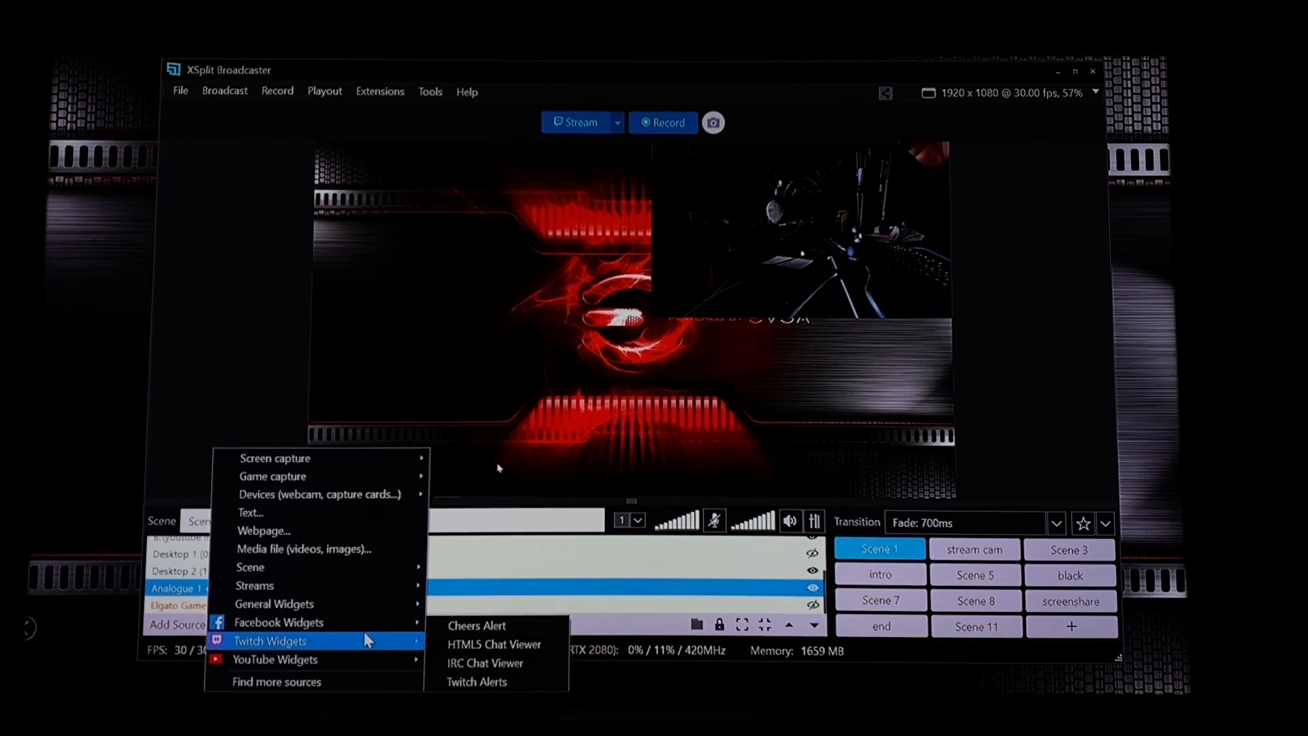
mouse_move(368, 661)
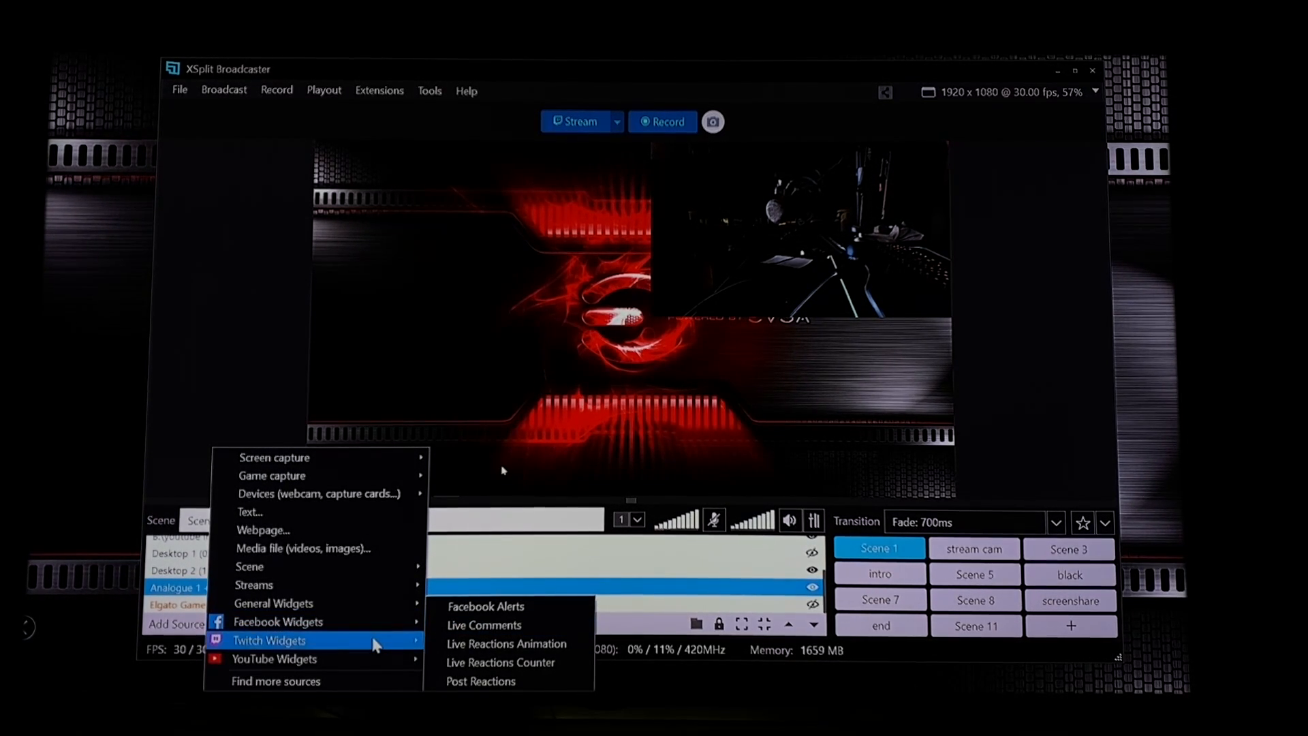
Step: Examine the Twitch and YouTube widget types available as sources, close the list, and review the sources in Scene 1
mouse_move(373, 637)
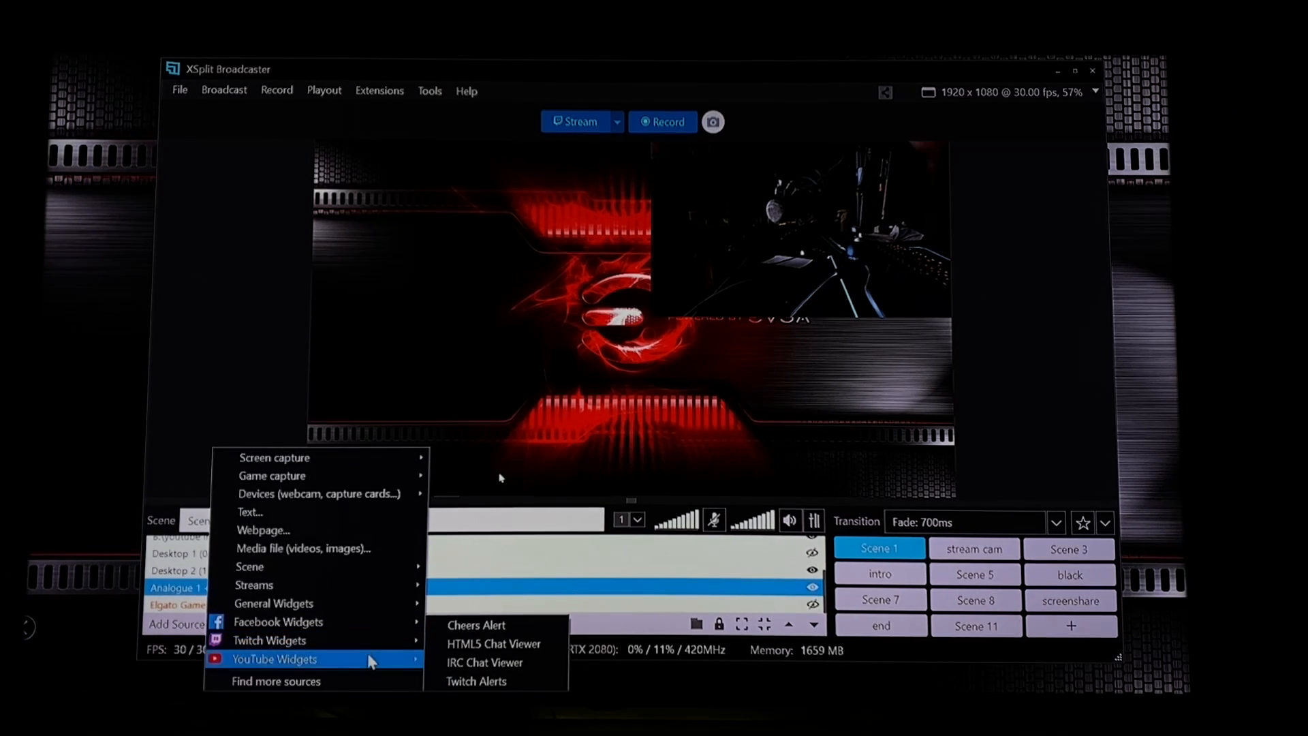
mouse_move(372, 663)
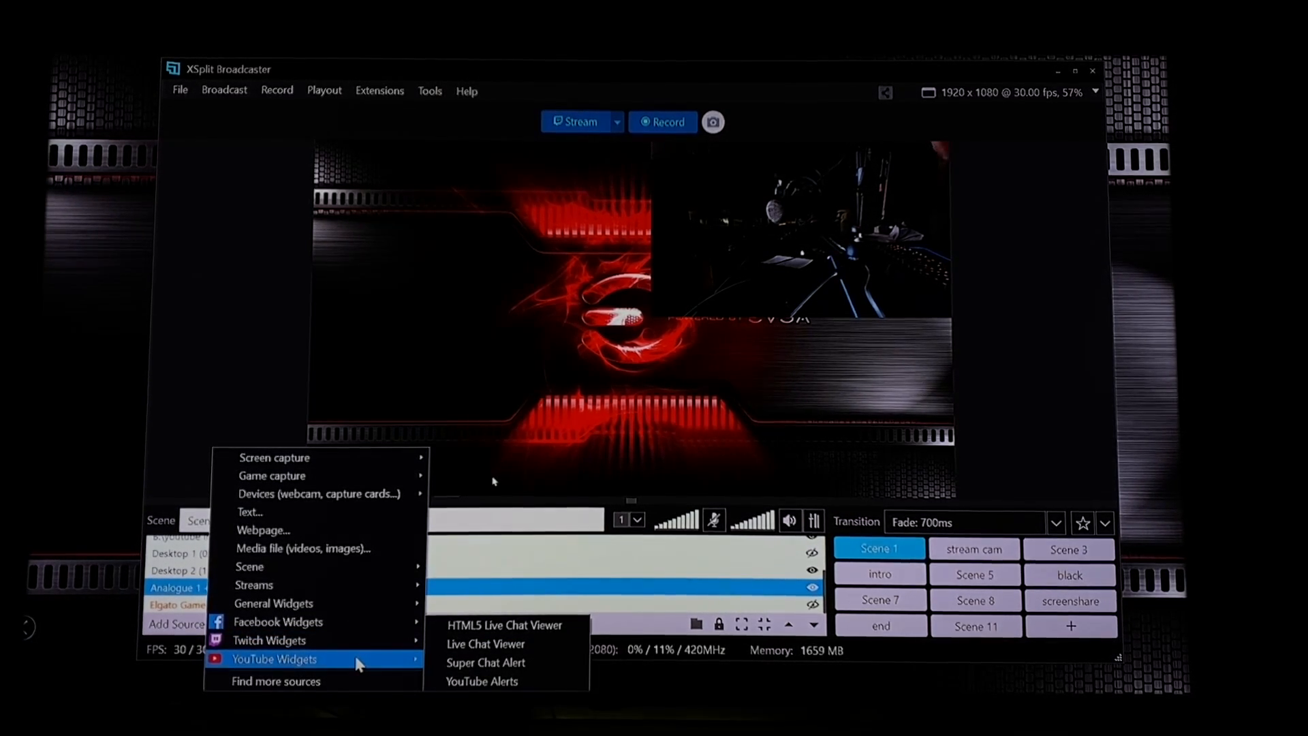
left_click(562, 571)
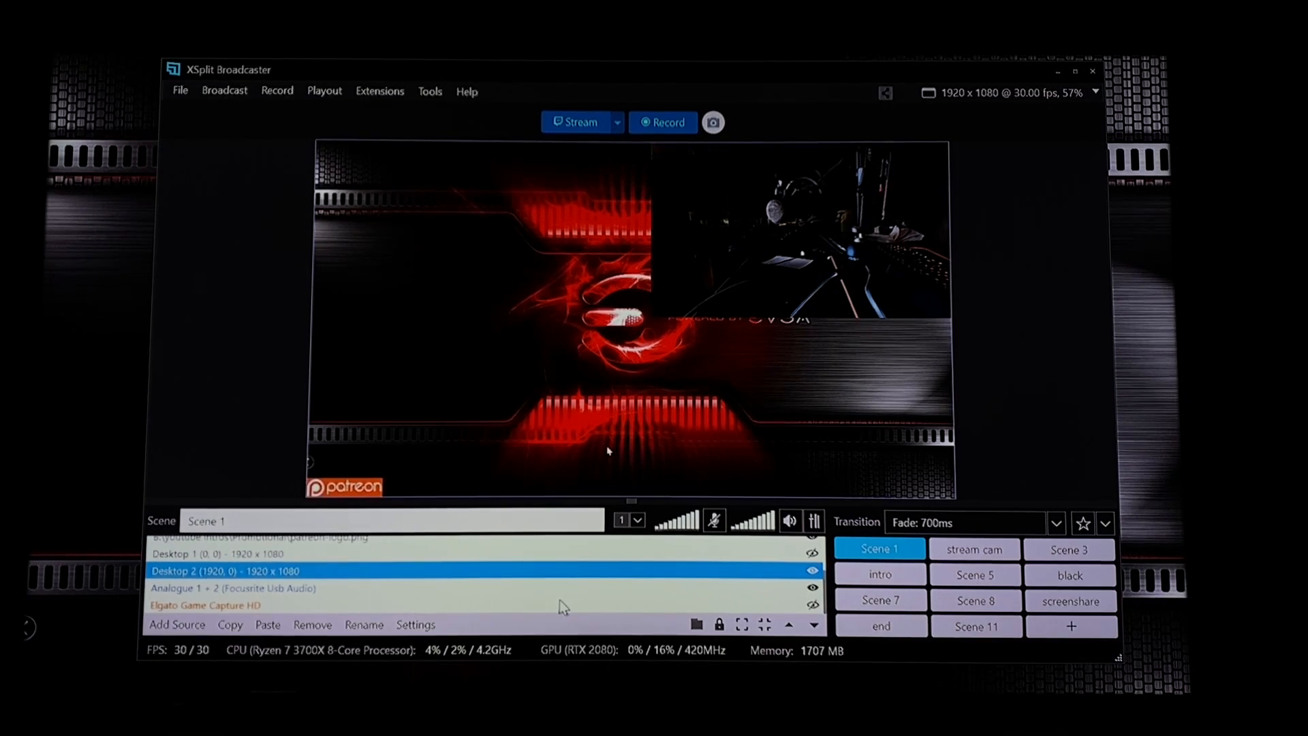
scroll(557, 600, "up", 2)
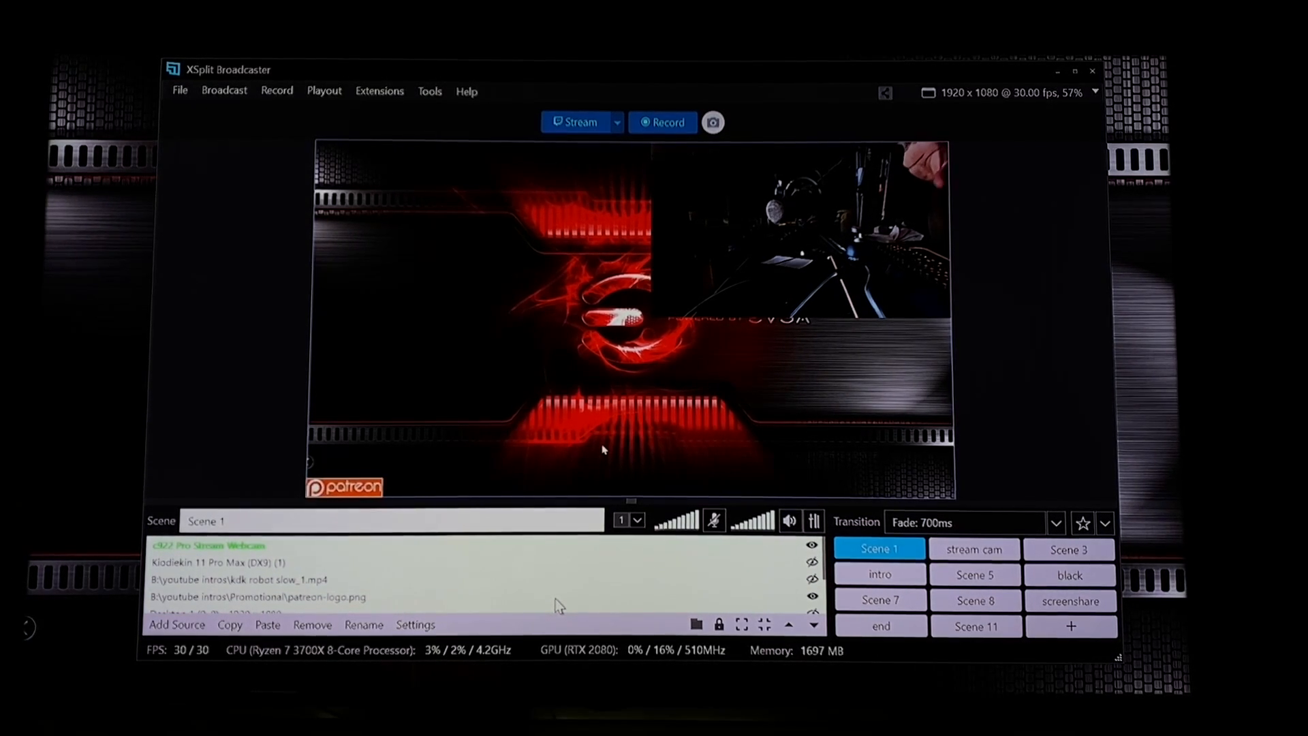
scroll(540, 600, "down", 3)
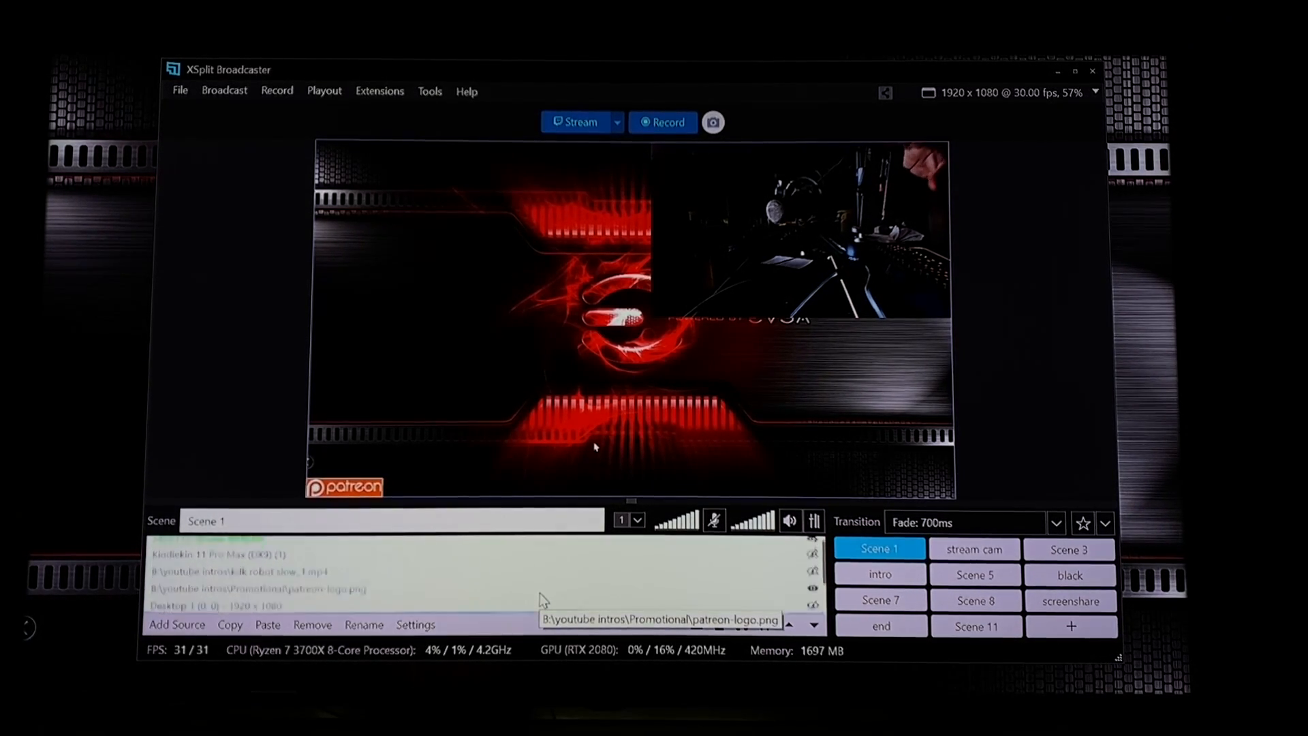
scroll(540, 600, "up", 3)
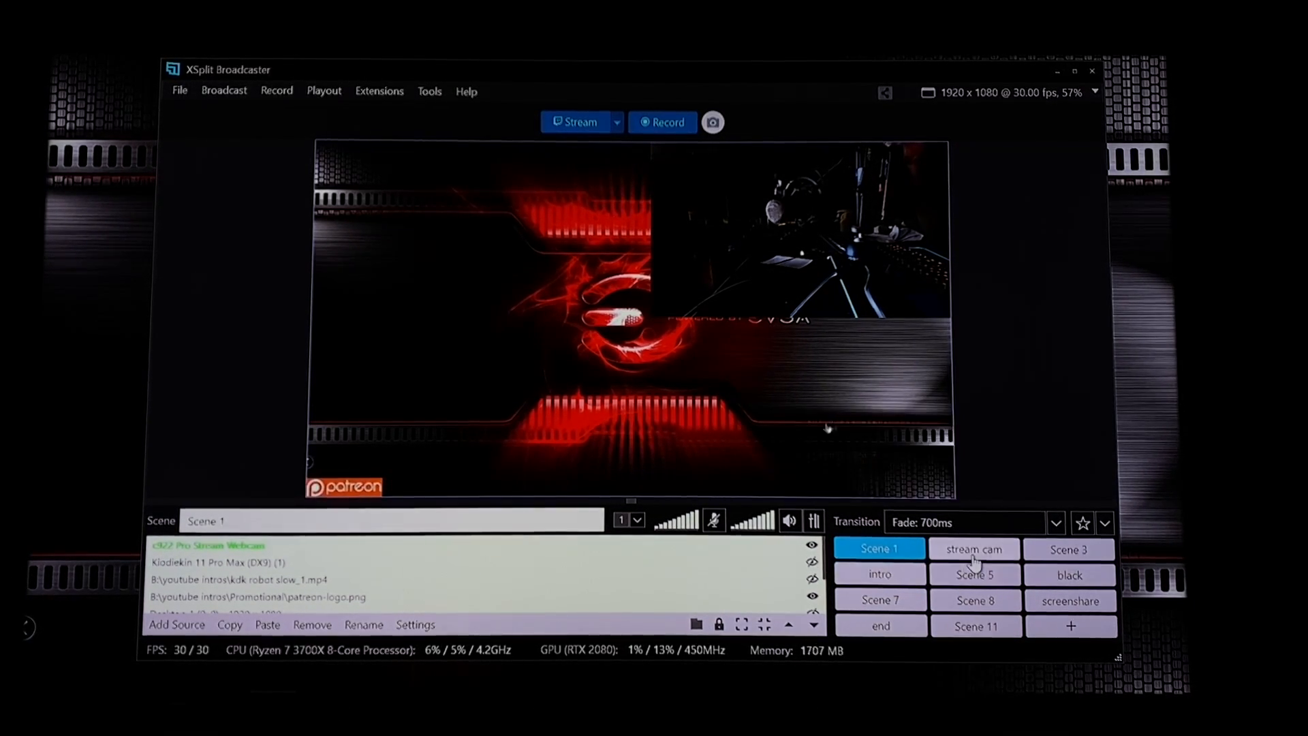
Step: Preview and switch to the stream cam scene and examine the framed areas of its layout
mouse_move(972, 560)
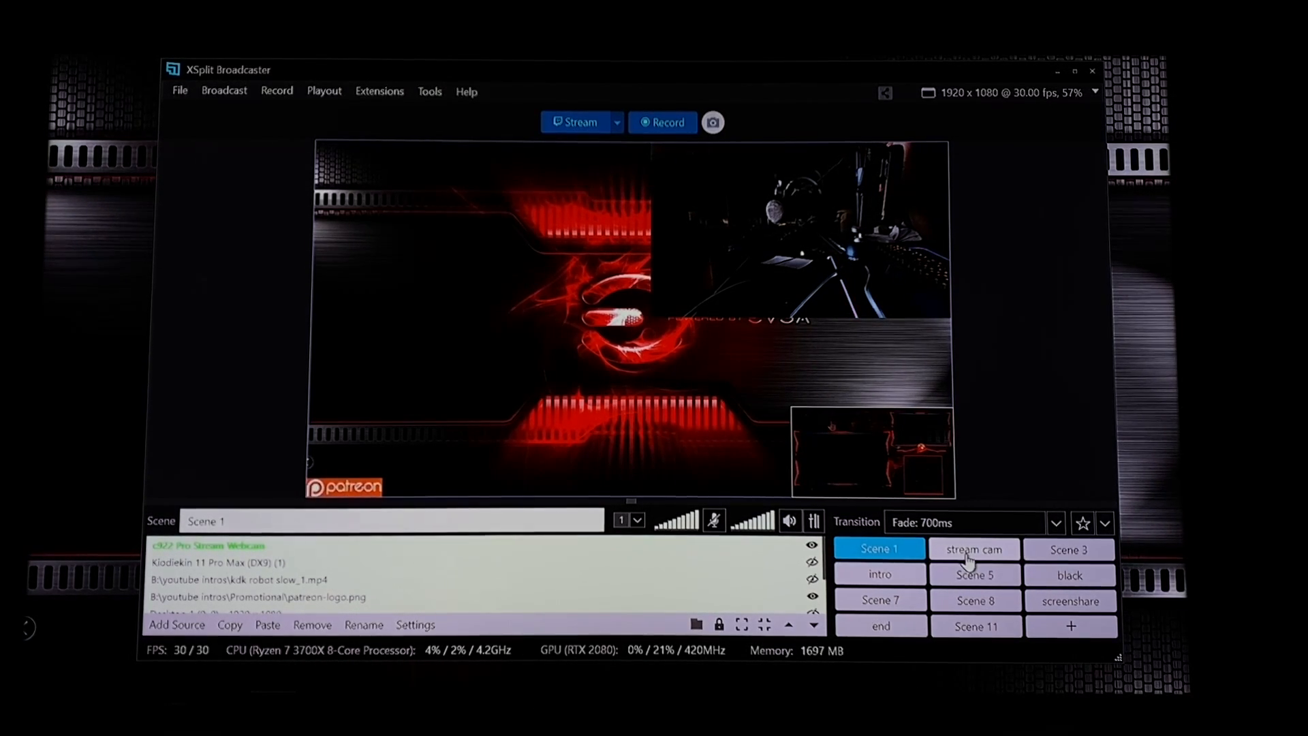
left_click(961, 560)
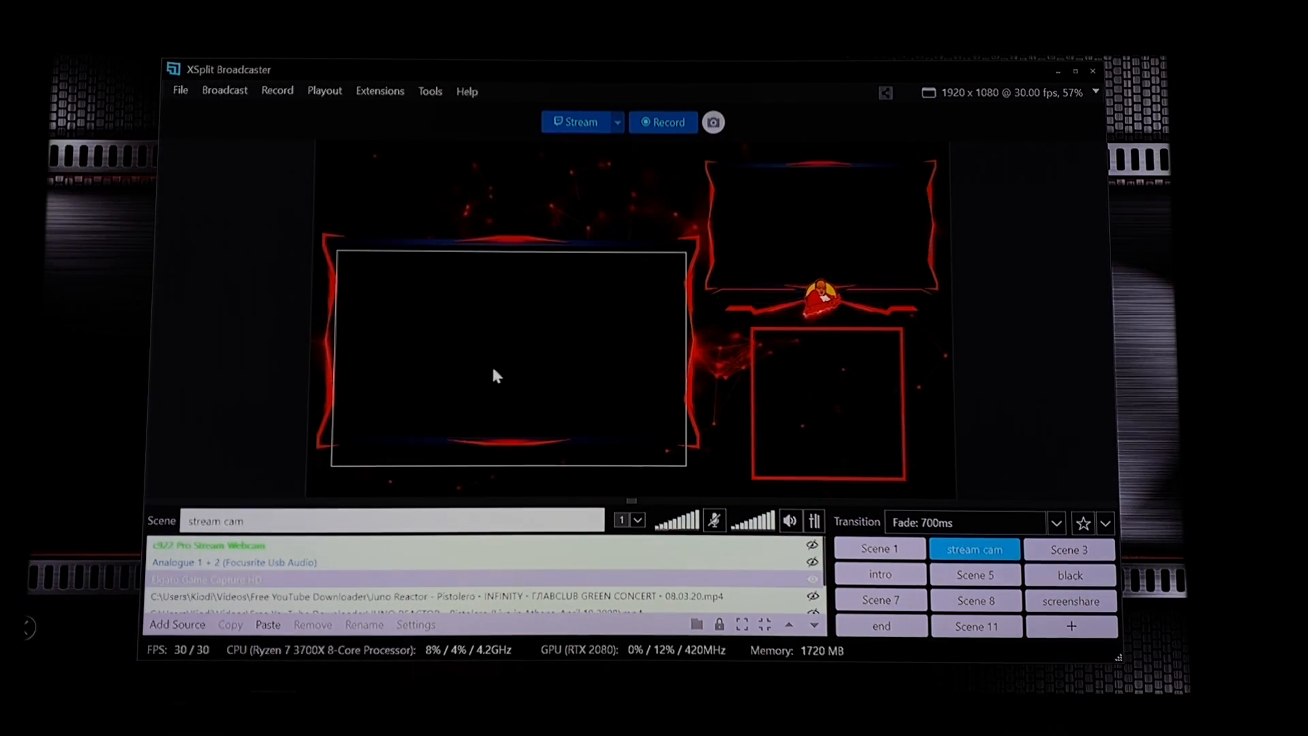
left_click(652, 387)
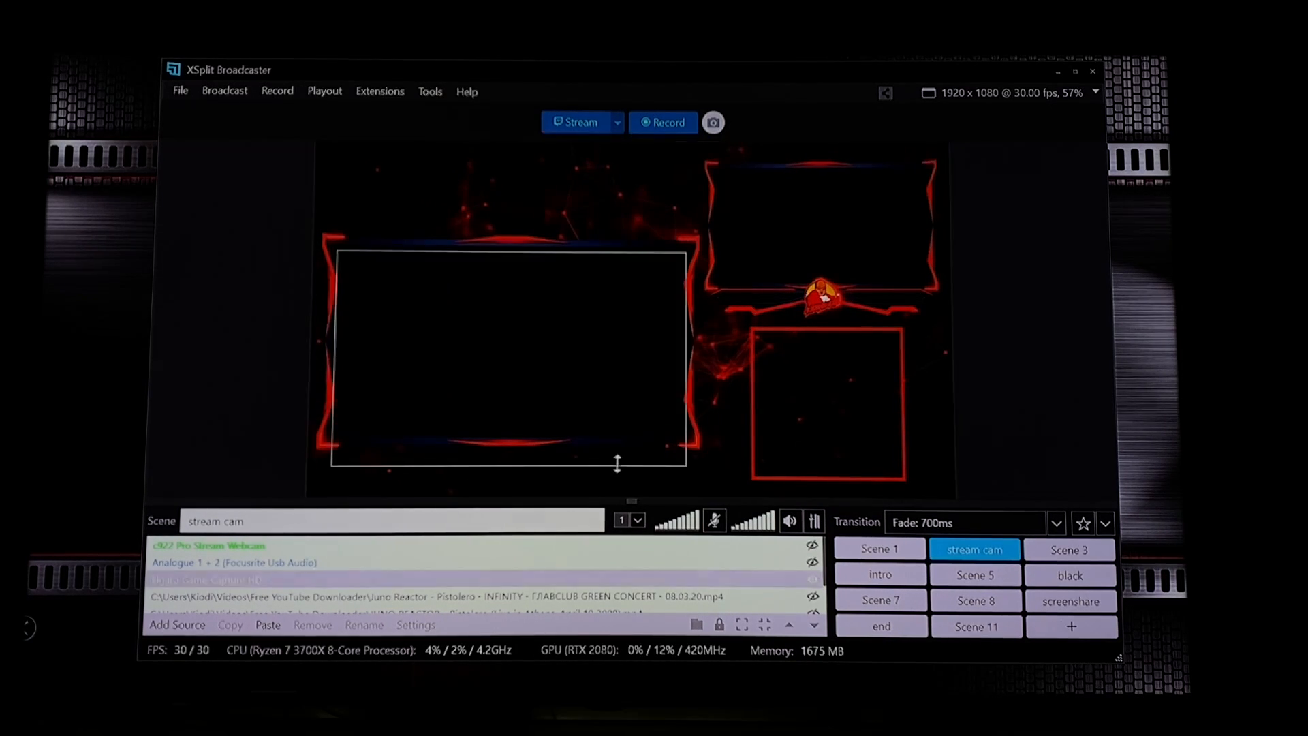
left_click(811, 246)
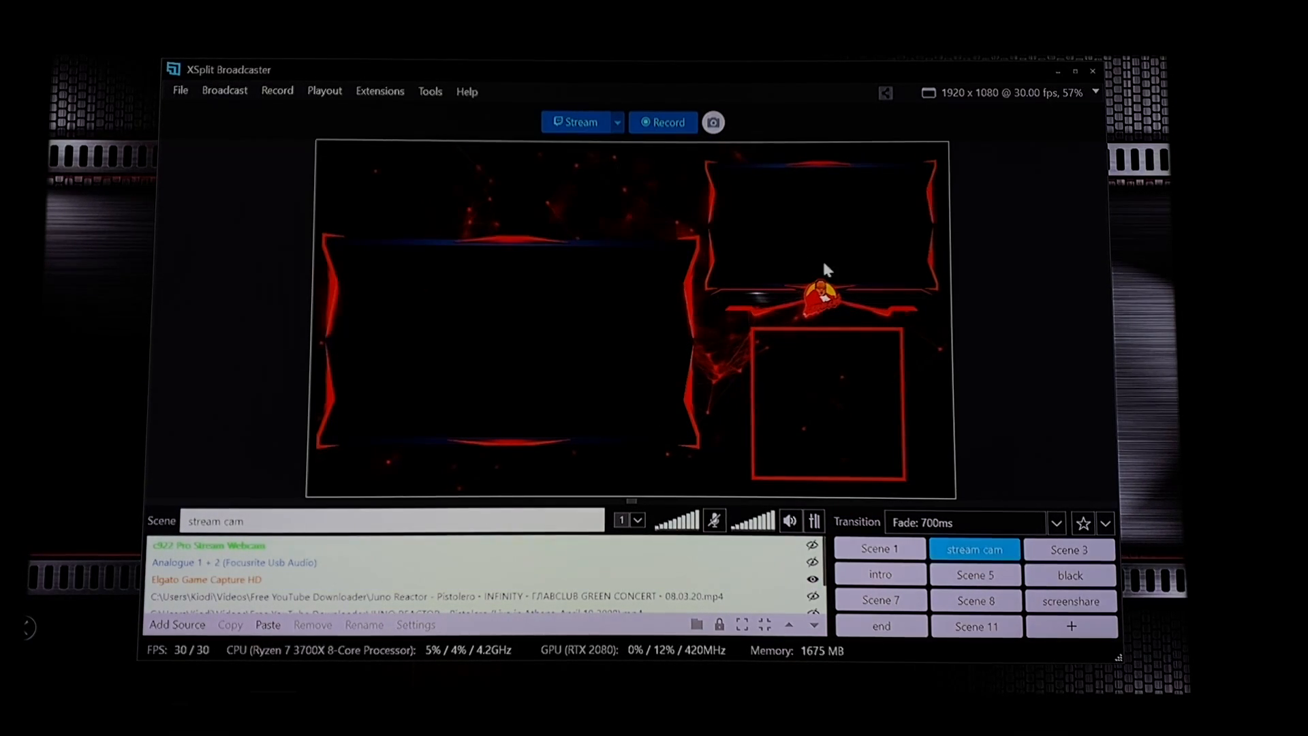
left_click(518, 354)
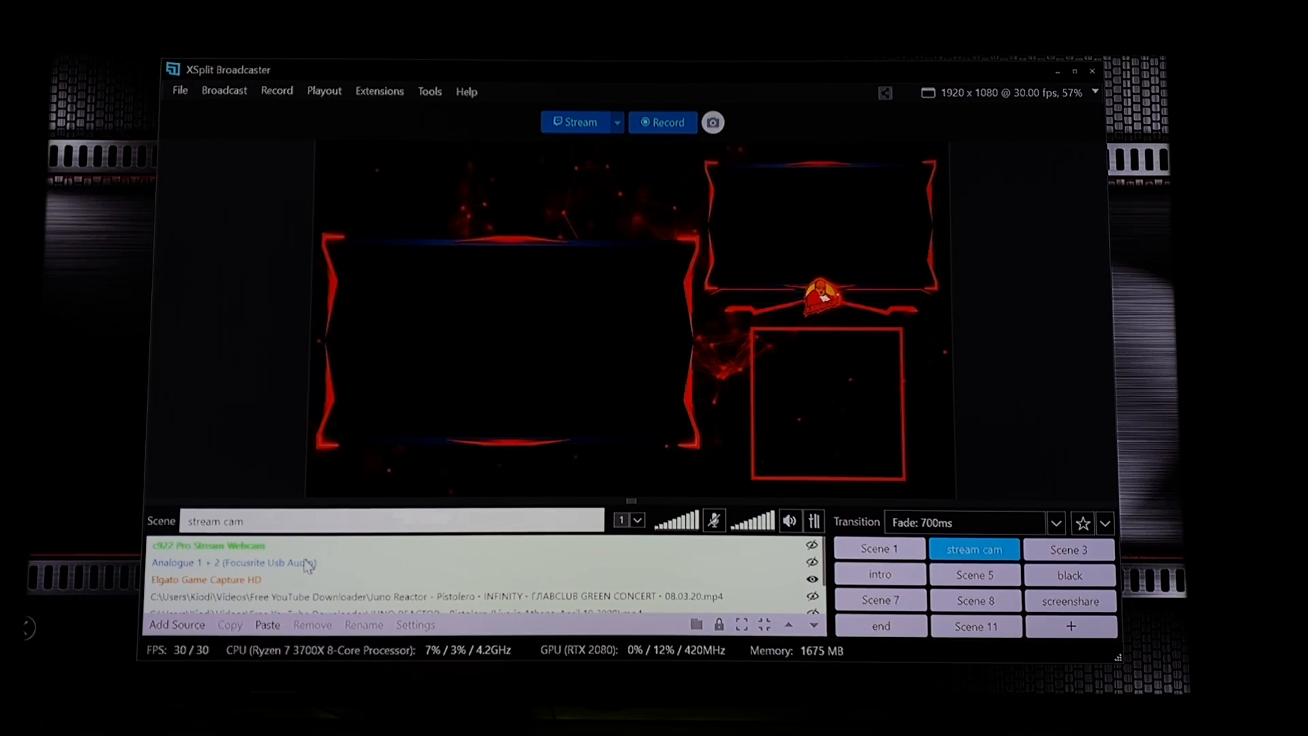
Step: Show the c922 Pro Stream Webcam source in the stream cam scene and check its placement in the camera frame
left_click(272, 548)
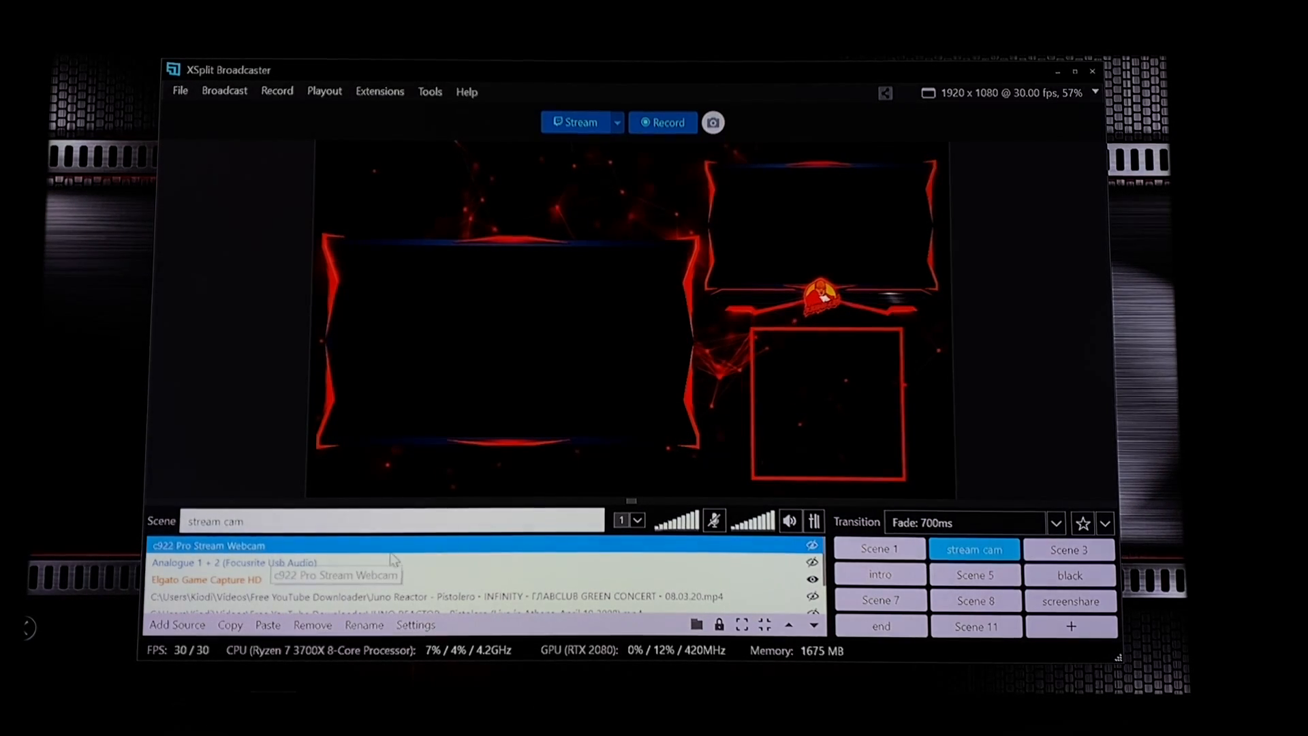
left_click(812, 546)
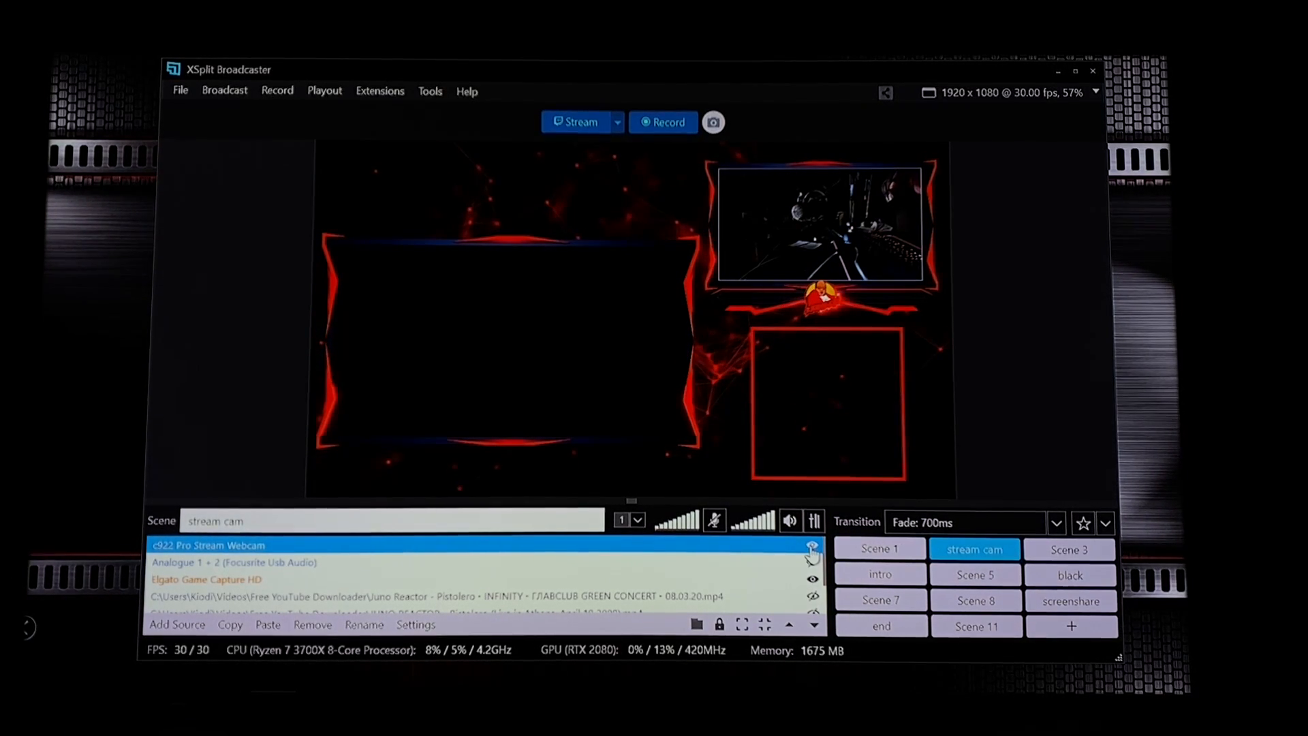
left_click(784, 251)
left_click(773, 258)
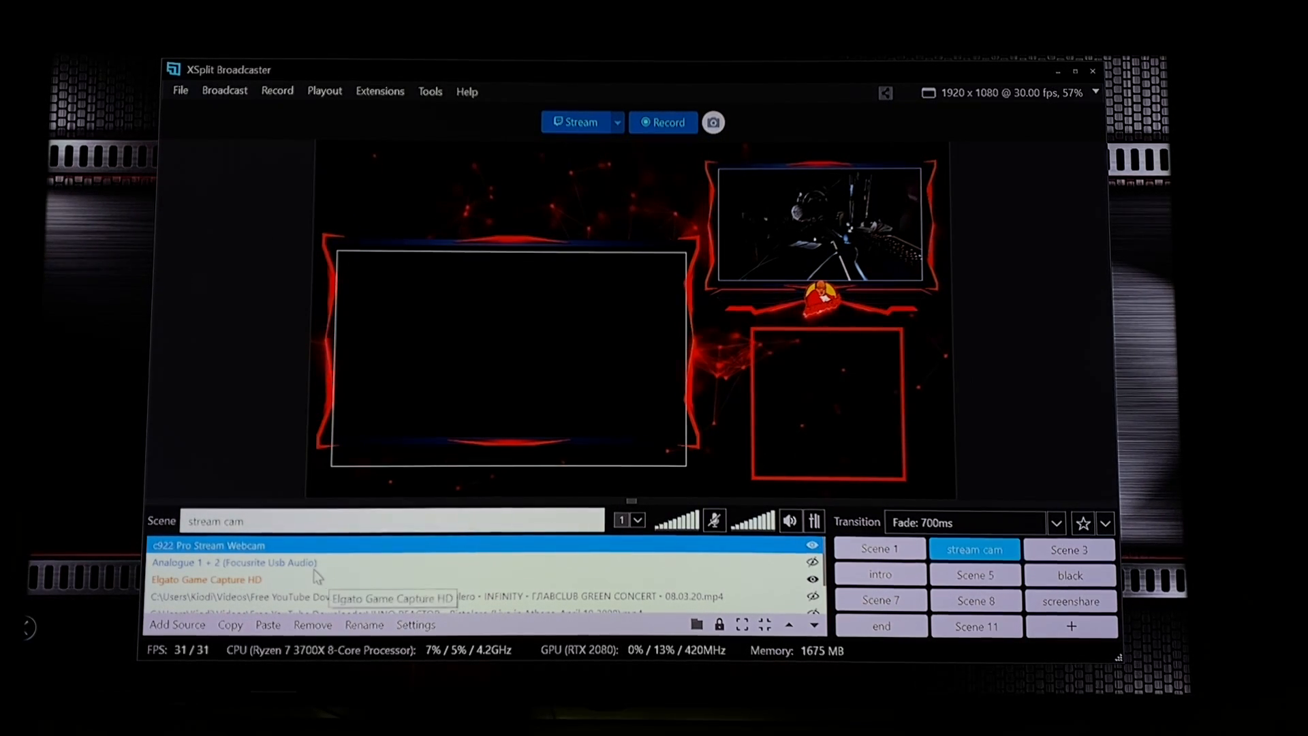
Step: Review the stream cam sources and briefly show the Juno Reactor INFINITY concert video to preview it in the large frame
left_click(500, 560)
scroll(499, 559, "down", 2)
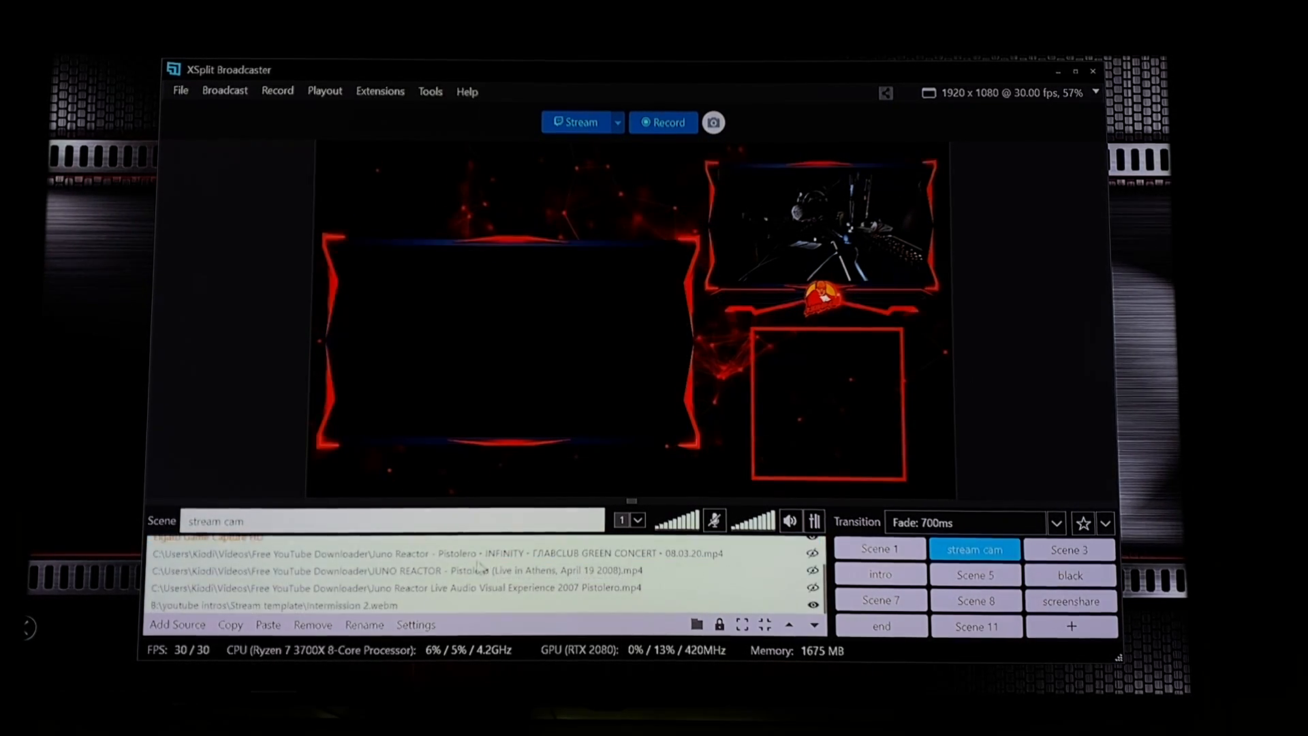
scroll(388, 579, "up", 2)
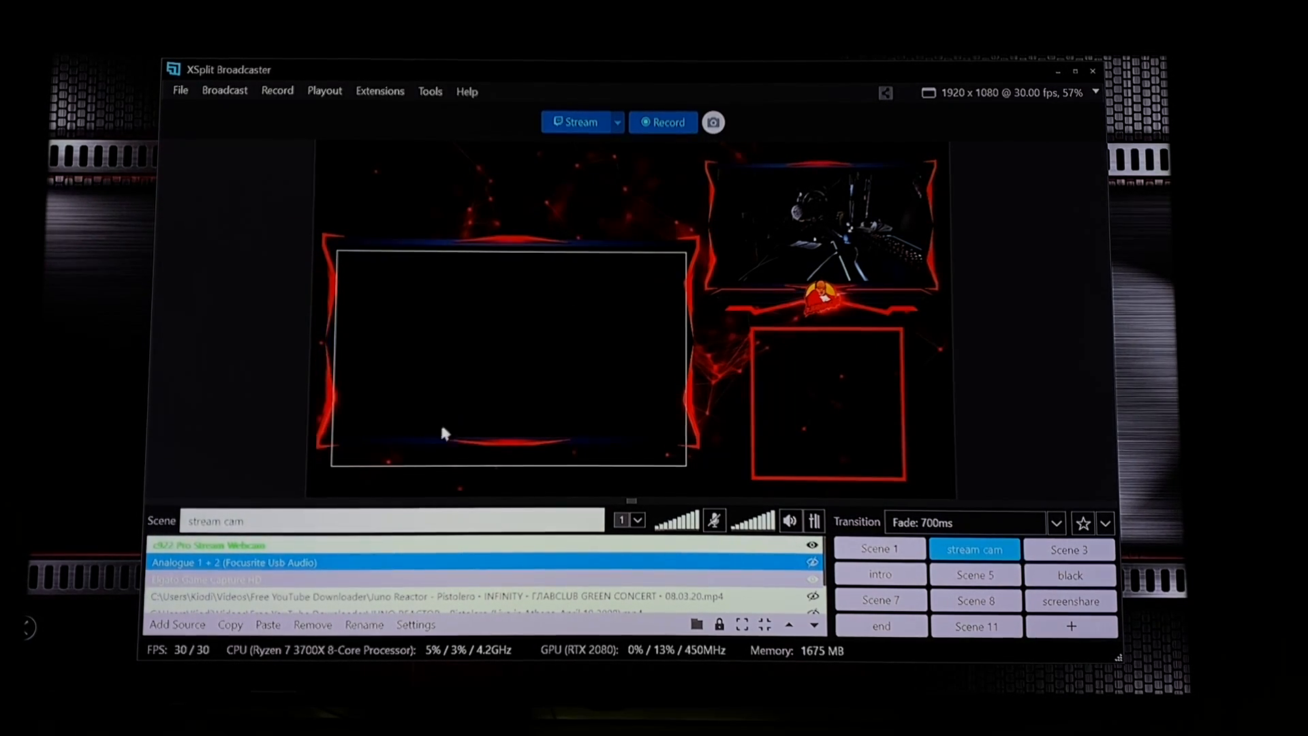
scroll(419, 580, "down", 2)
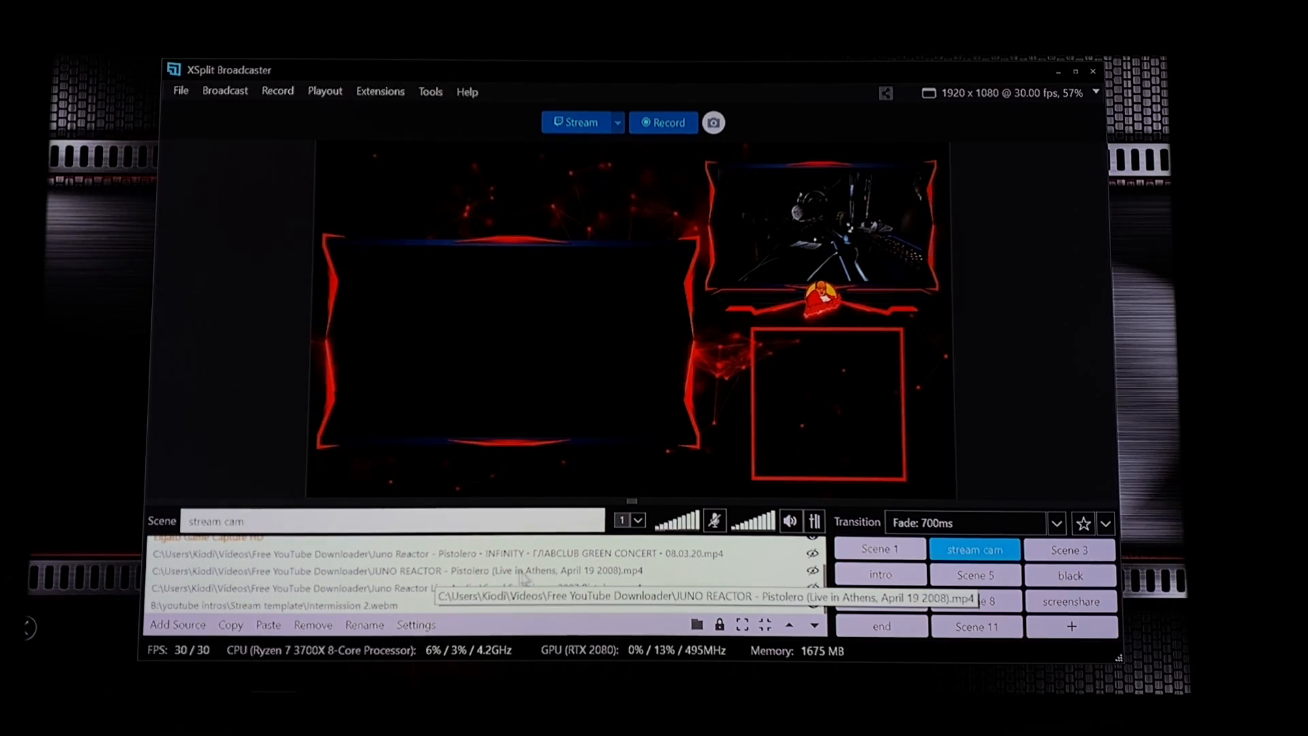
left_click(812, 554)
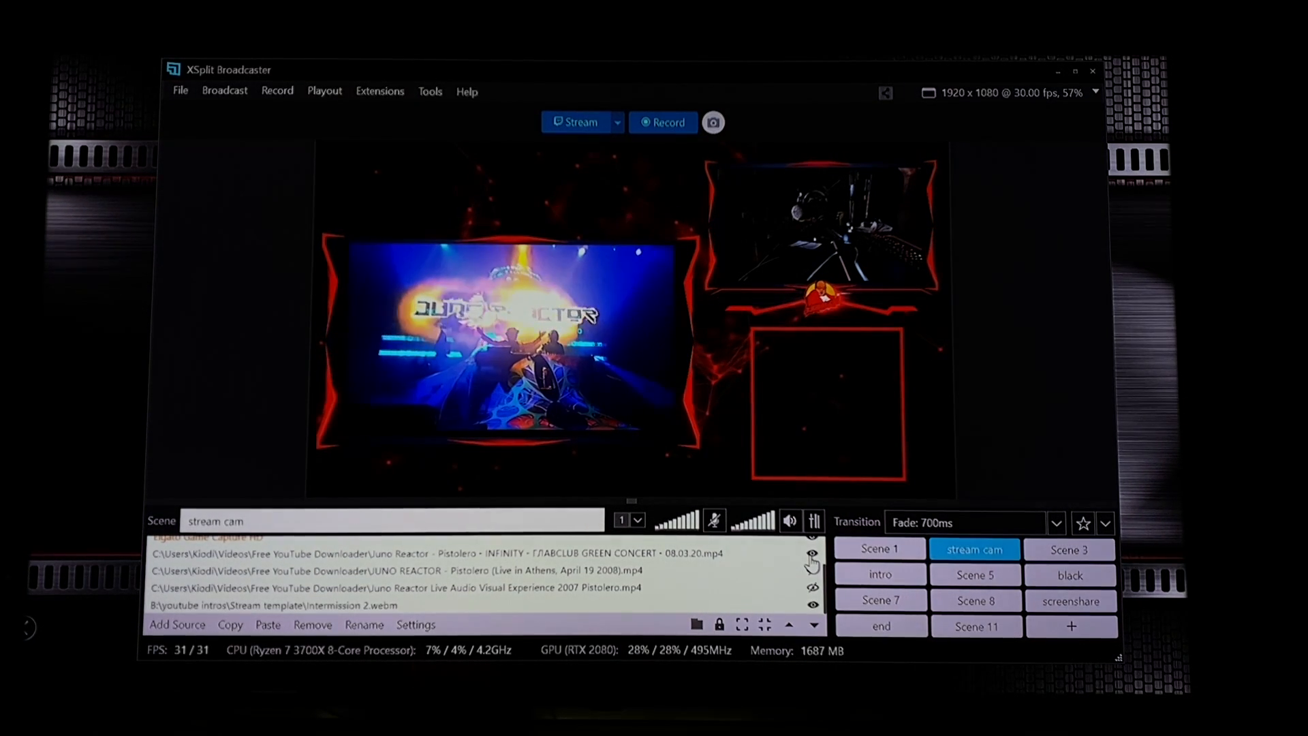
left_click(810, 555)
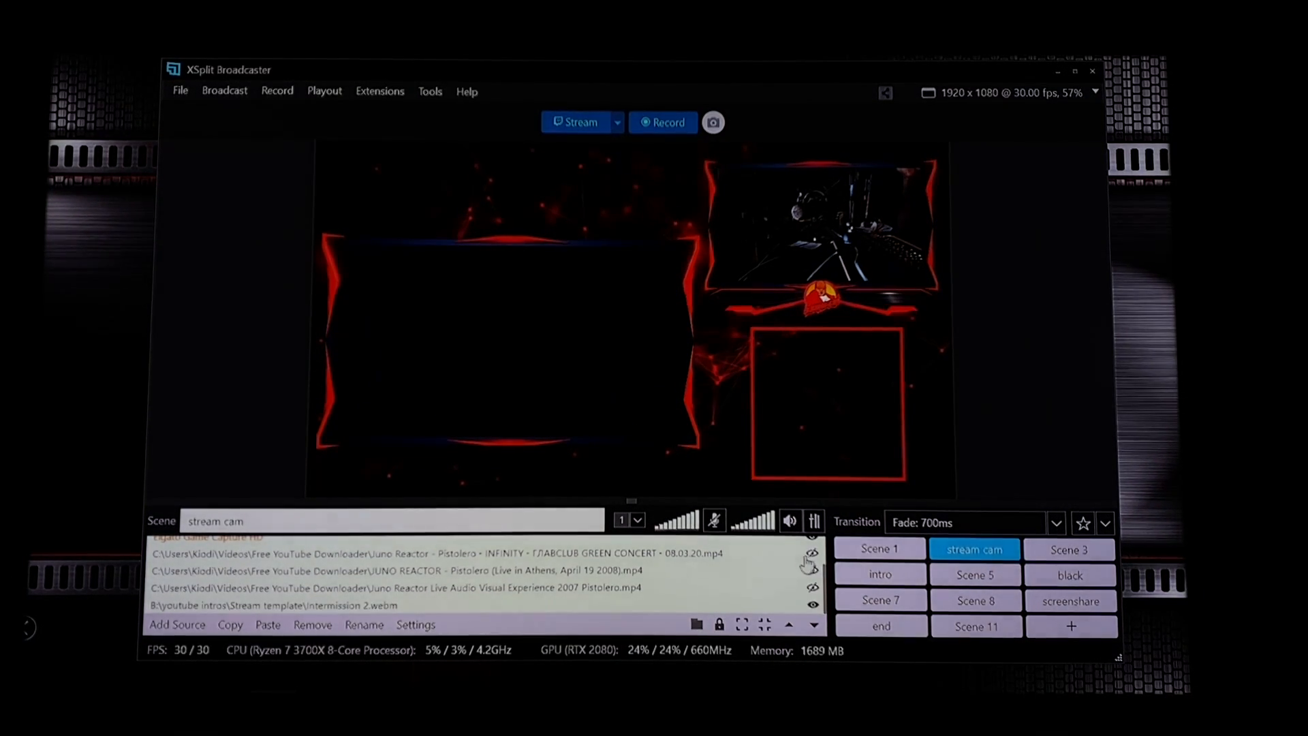
Step: Remove the Juno Reactor Live in Athens and Live Audio Visual Experience 2007 videos from the stream cam scene
left_click(418, 573)
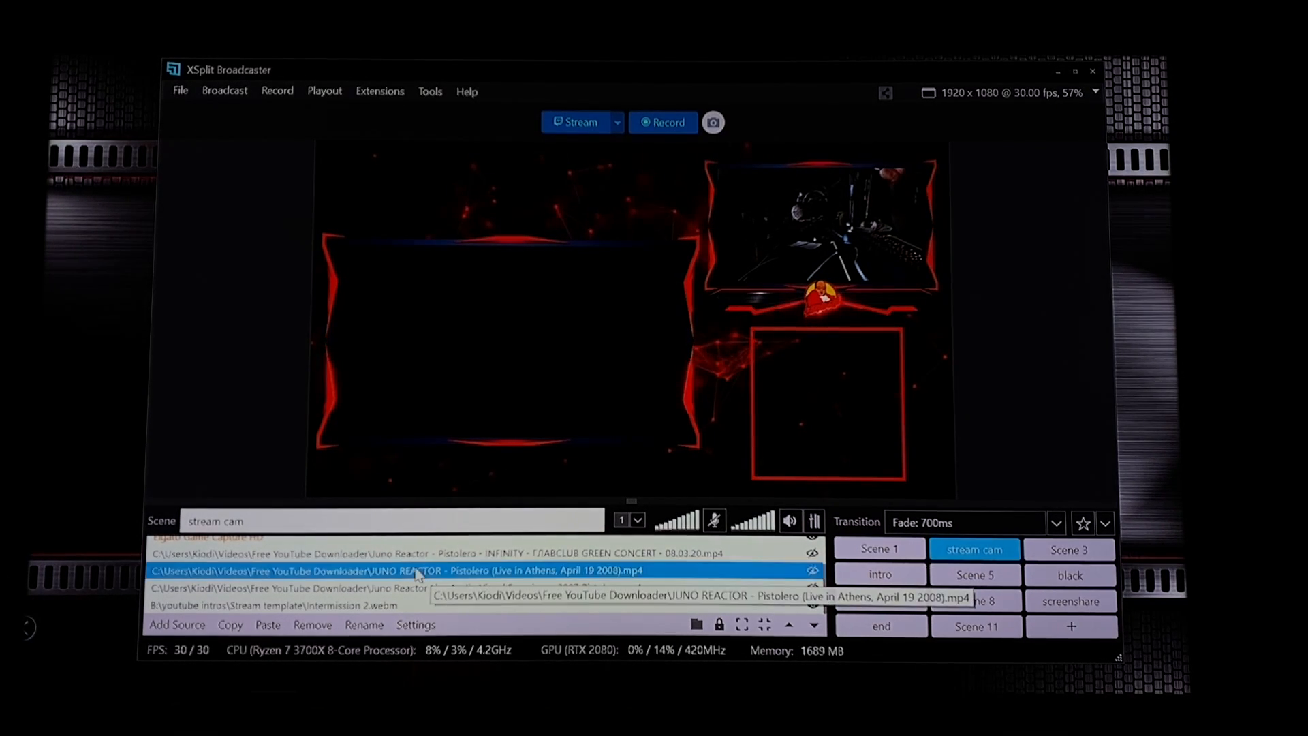
left_click(308, 633)
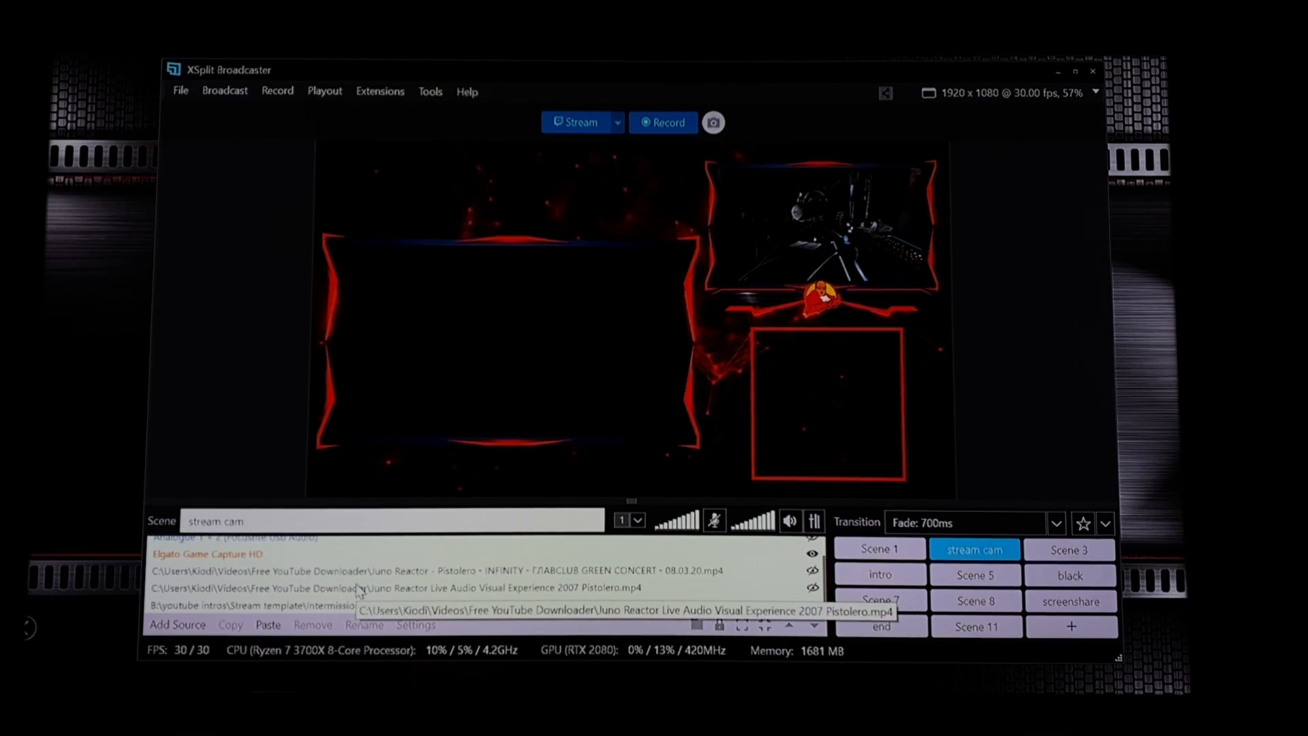
left_click(391, 589)
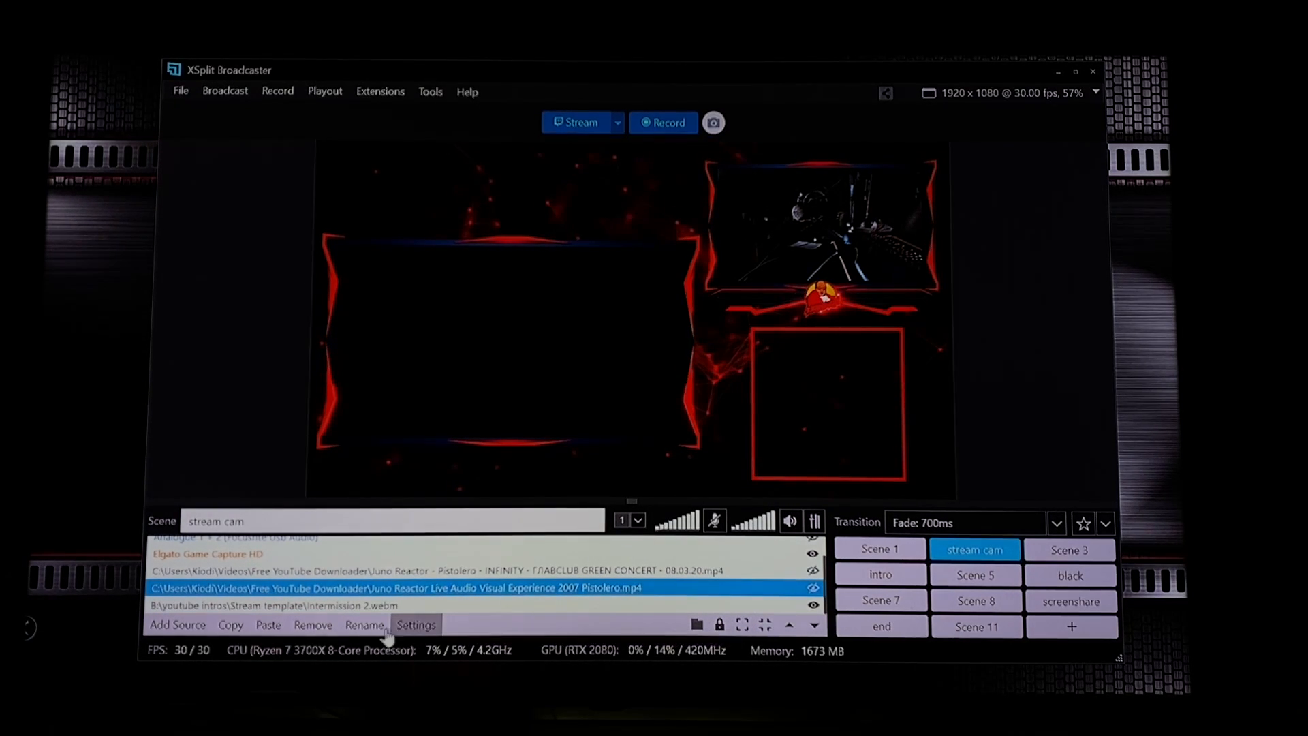
left_click(315, 625)
left_click(411, 590)
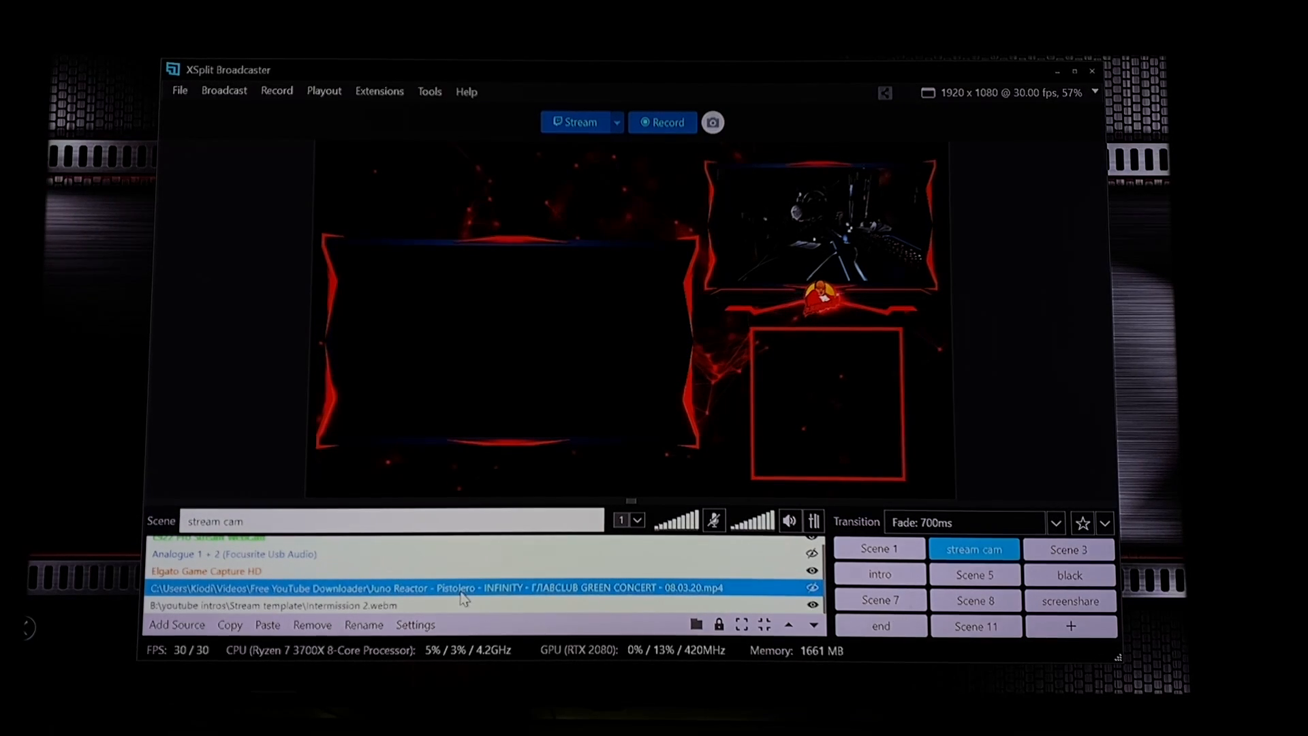
Step: Switch to Scene 3 and hide its Valesco - Cloud 9 music source
left_click(1056, 557)
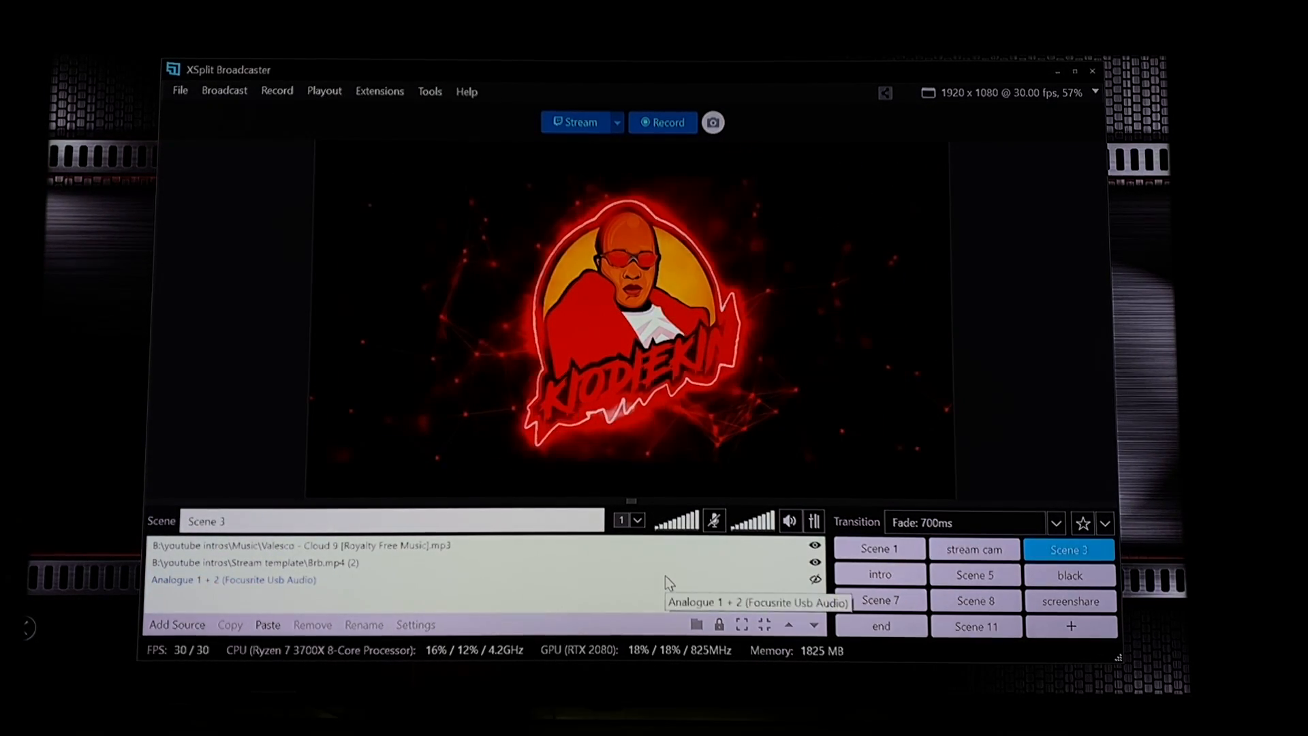
left_click(815, 546)
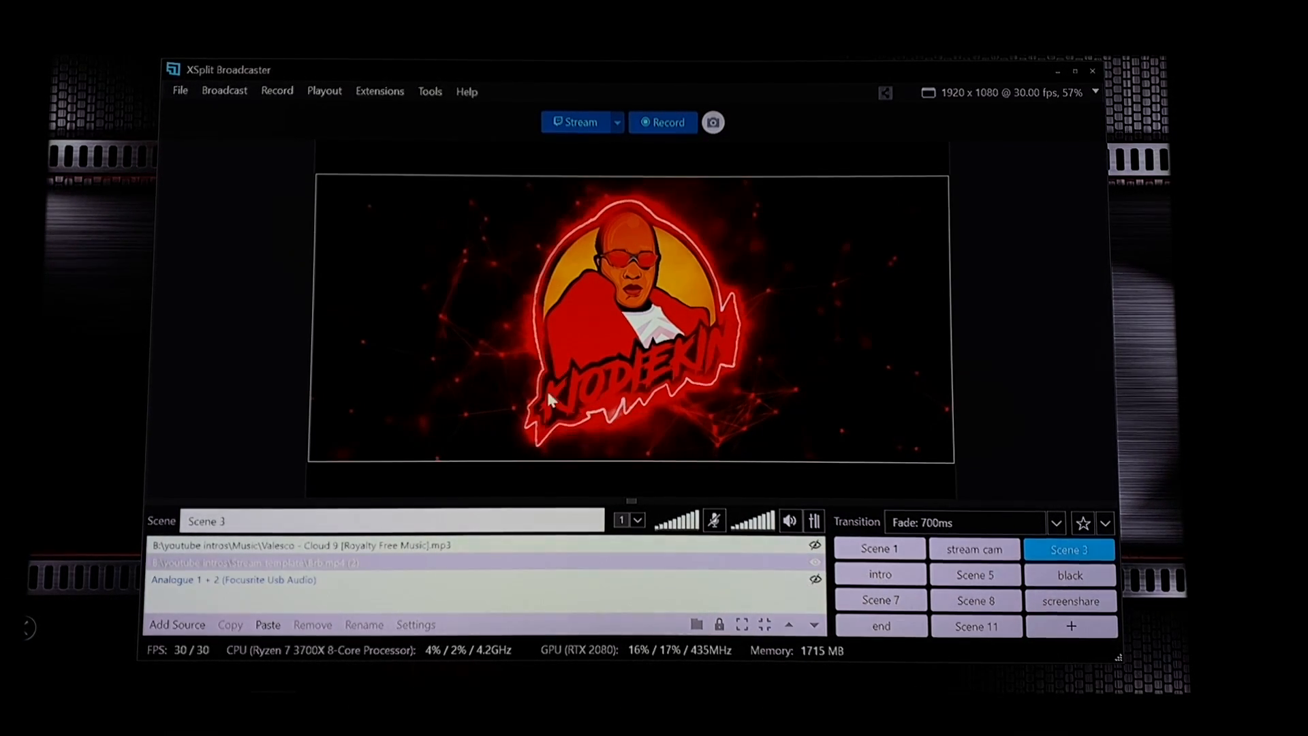
Step: Examine the media playback settings of the Brb.mp4 source in Scene 3 and close them
right_click(561, 404)
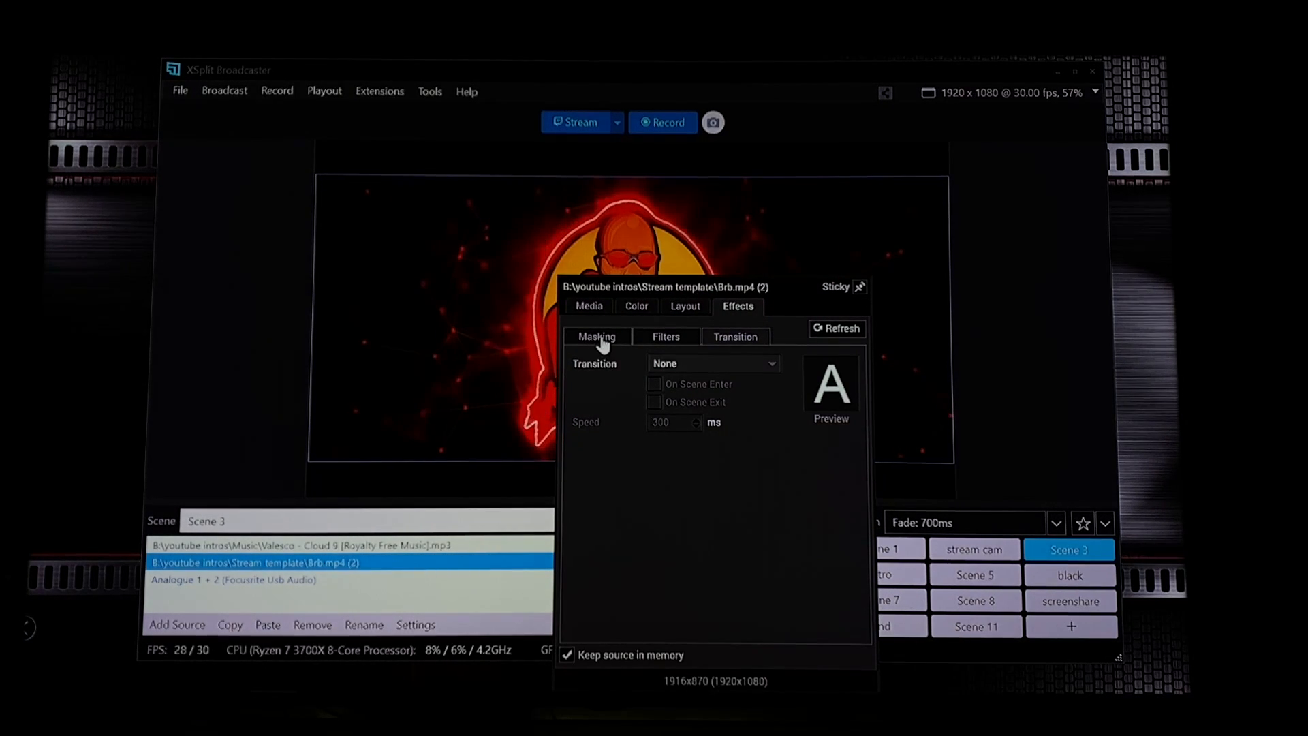
left_click(589, 306)
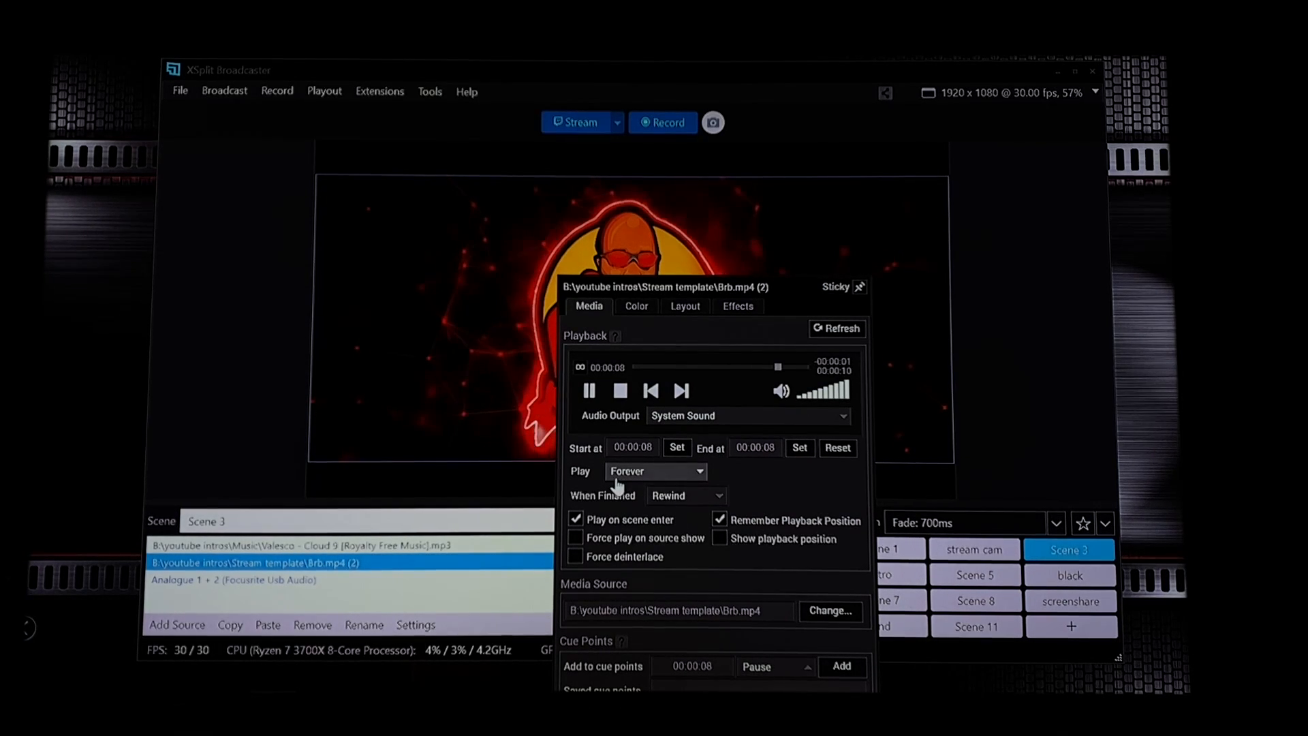
left_click(499, 521)
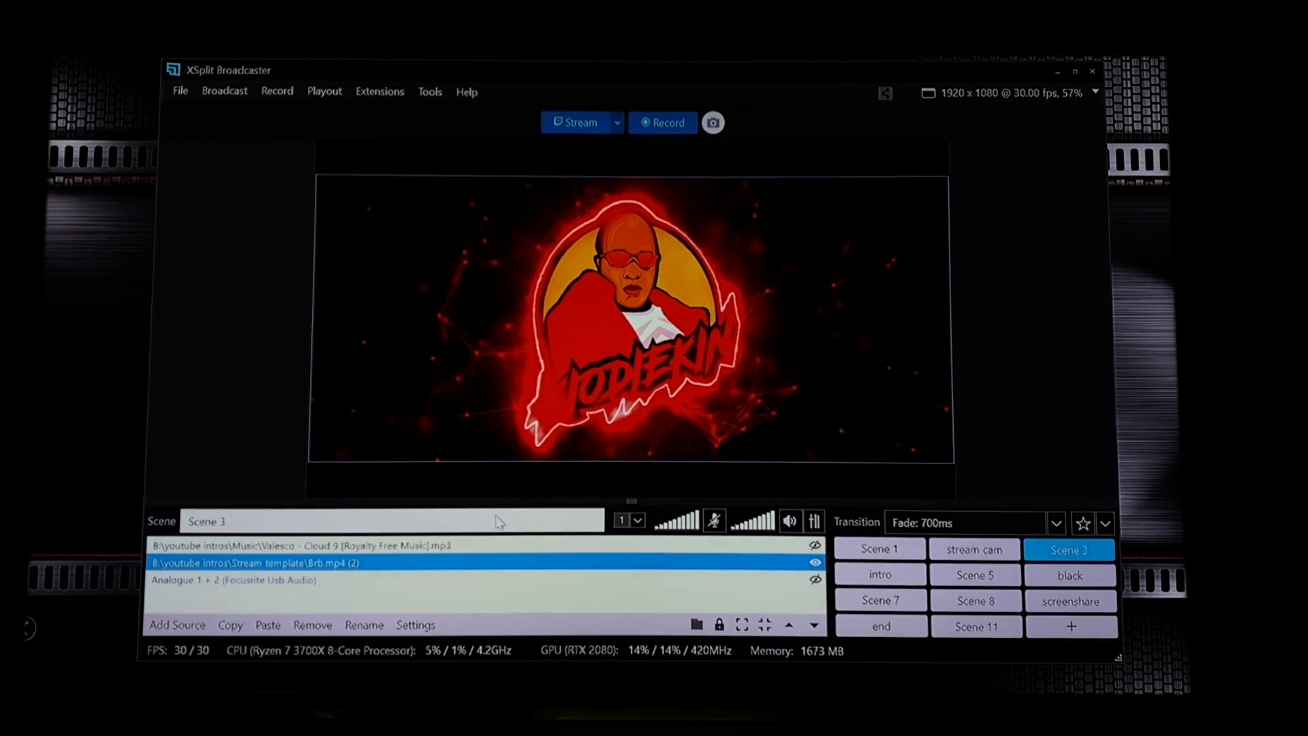
Step: Show the Cloud 9 music source to play it, hide it again, and select the Analogue 1 + 2 audio source
left_click(427, 546)
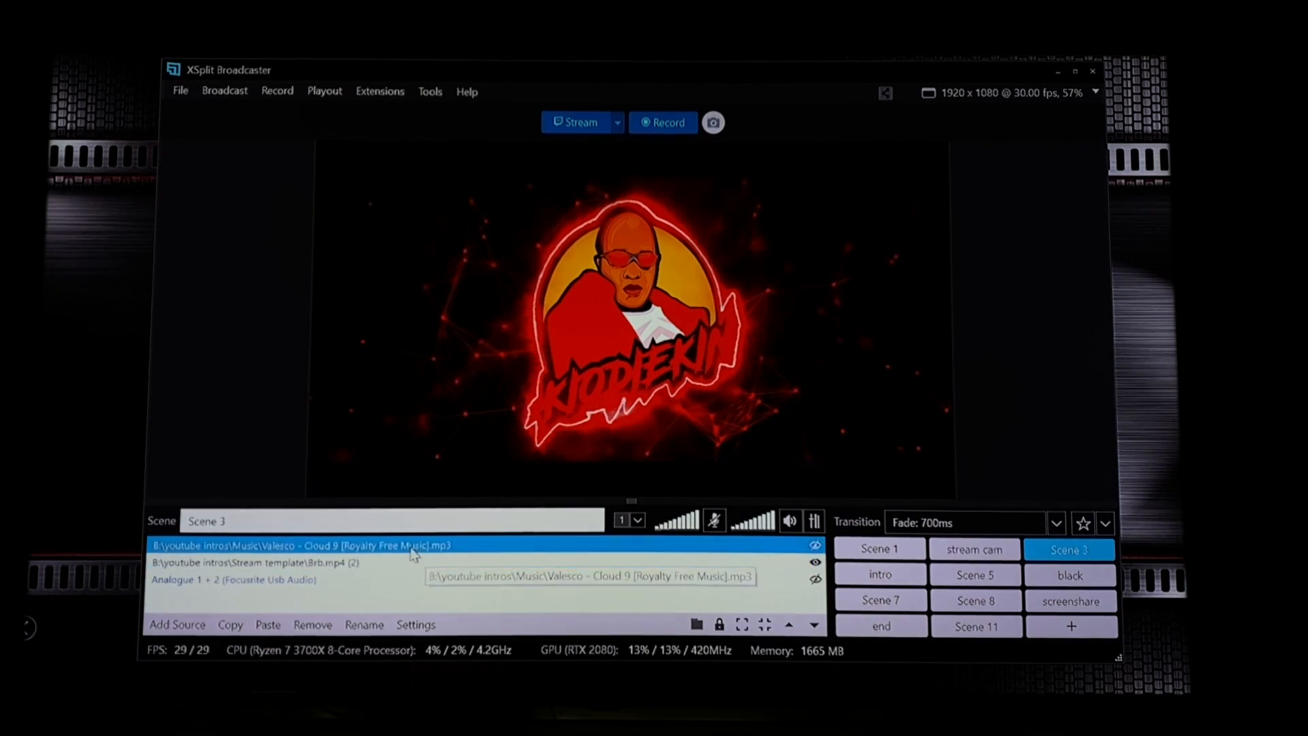
left_click(815, 546)
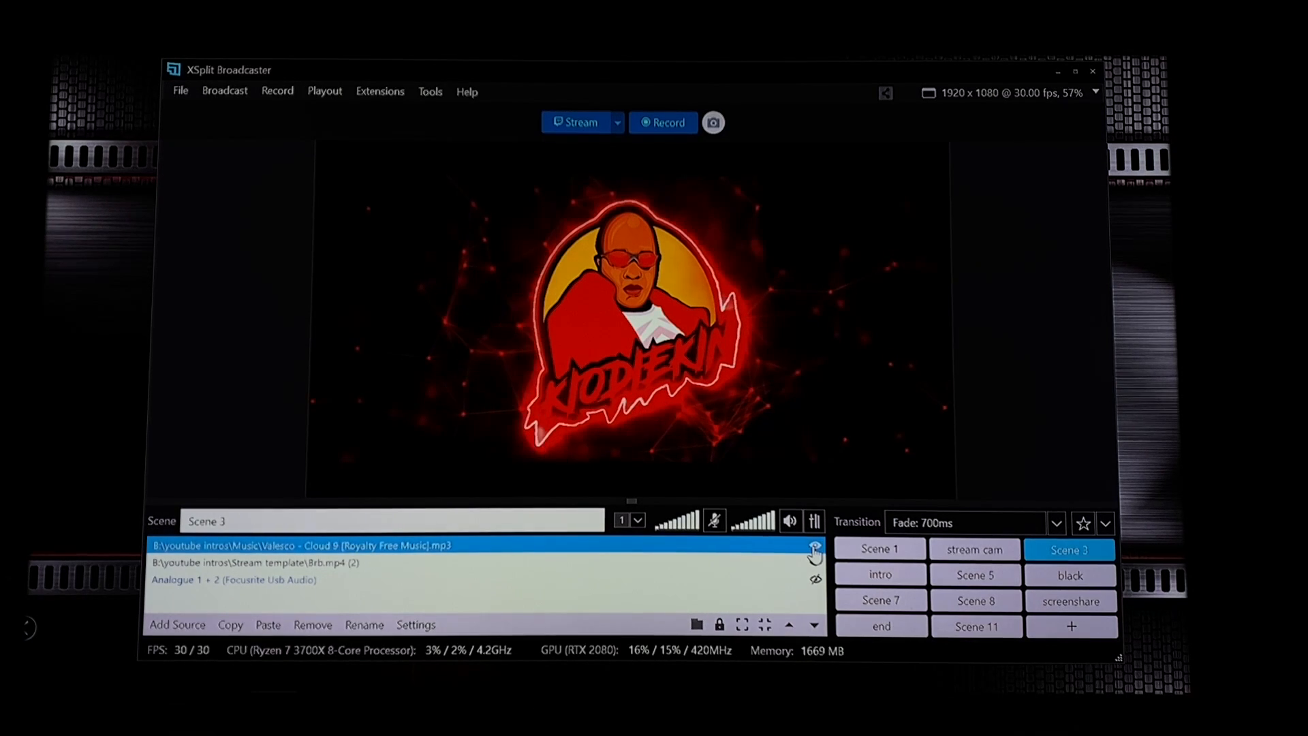
left_click(455, 580)
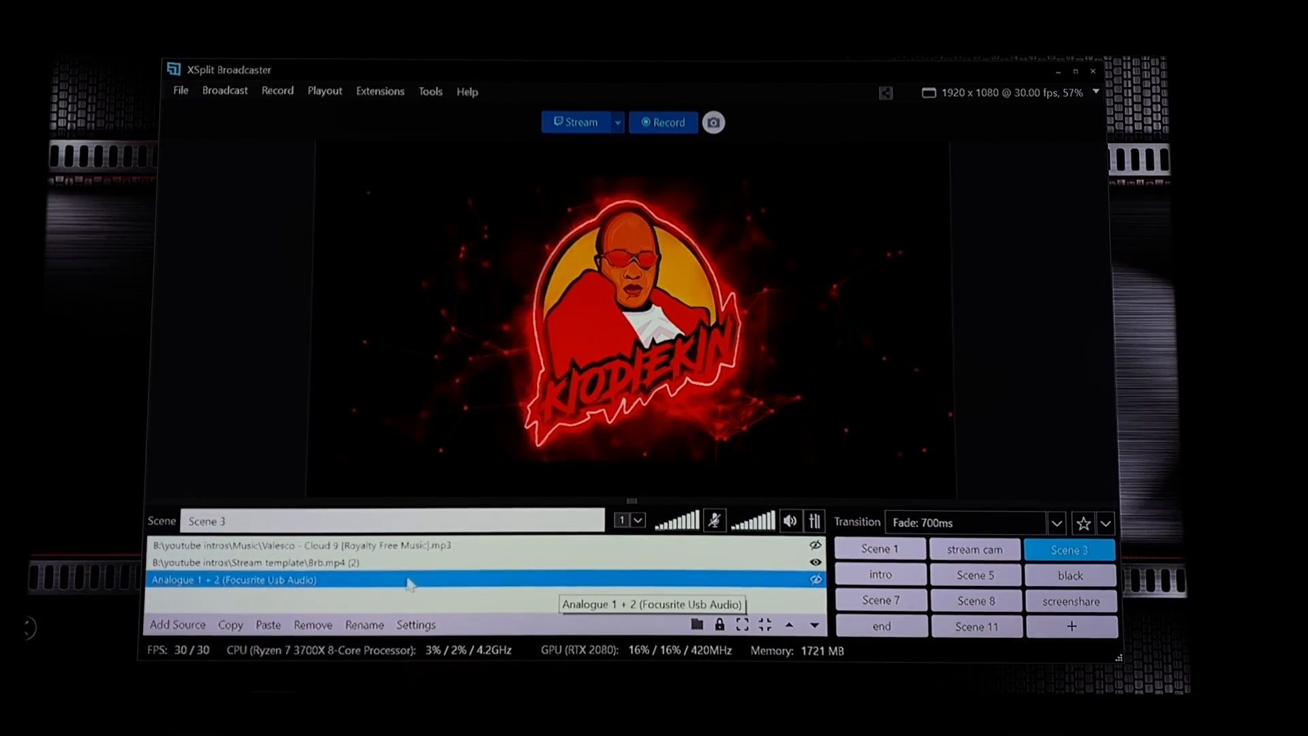
Step: Preview the intro scene's thumbnail and switch to that scene to play its knight fire.mp4 video
mouse_move(869, 606)
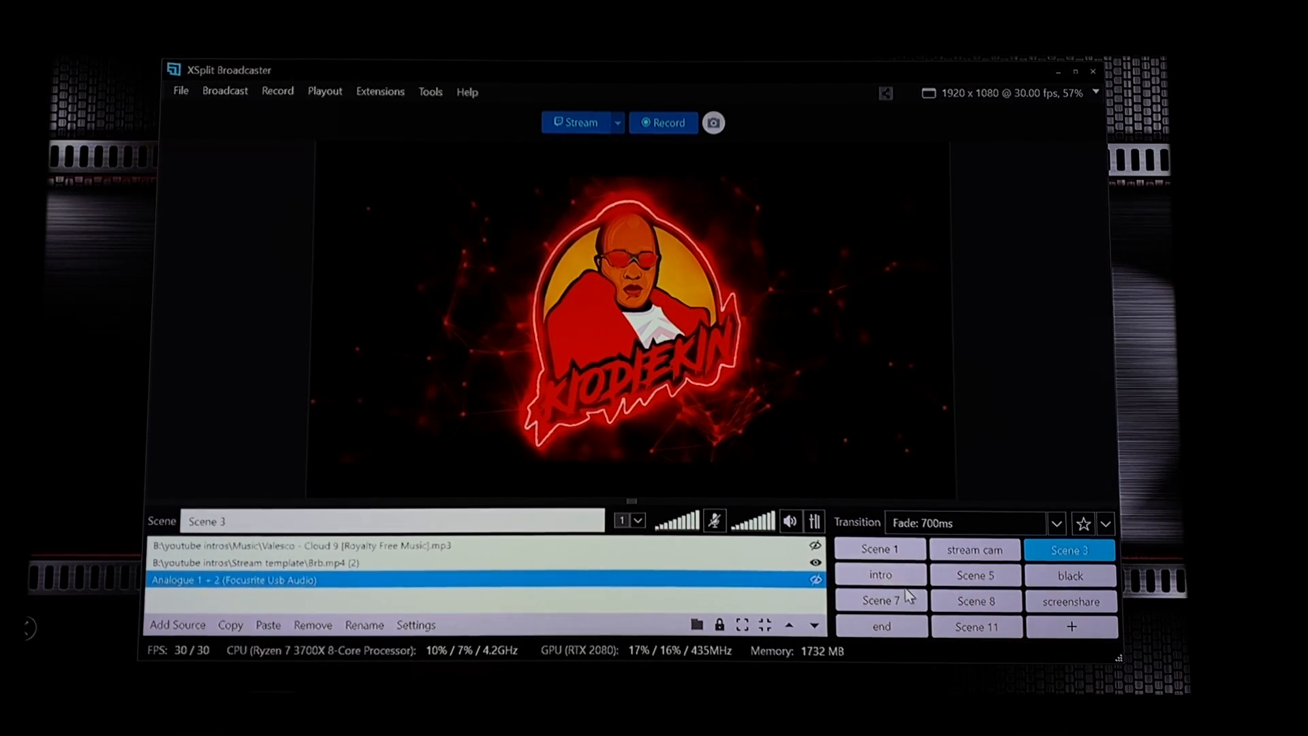
mouse_move(884, 585)
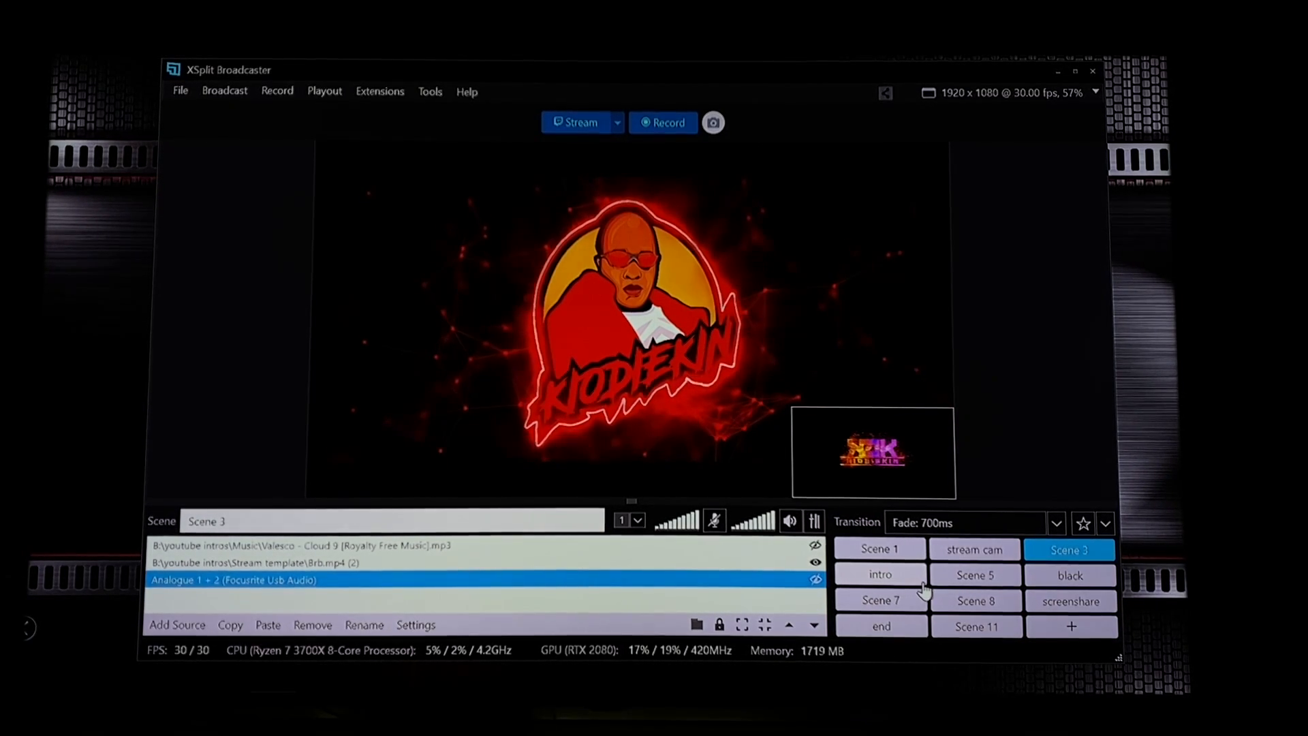
left_click(879, 584)
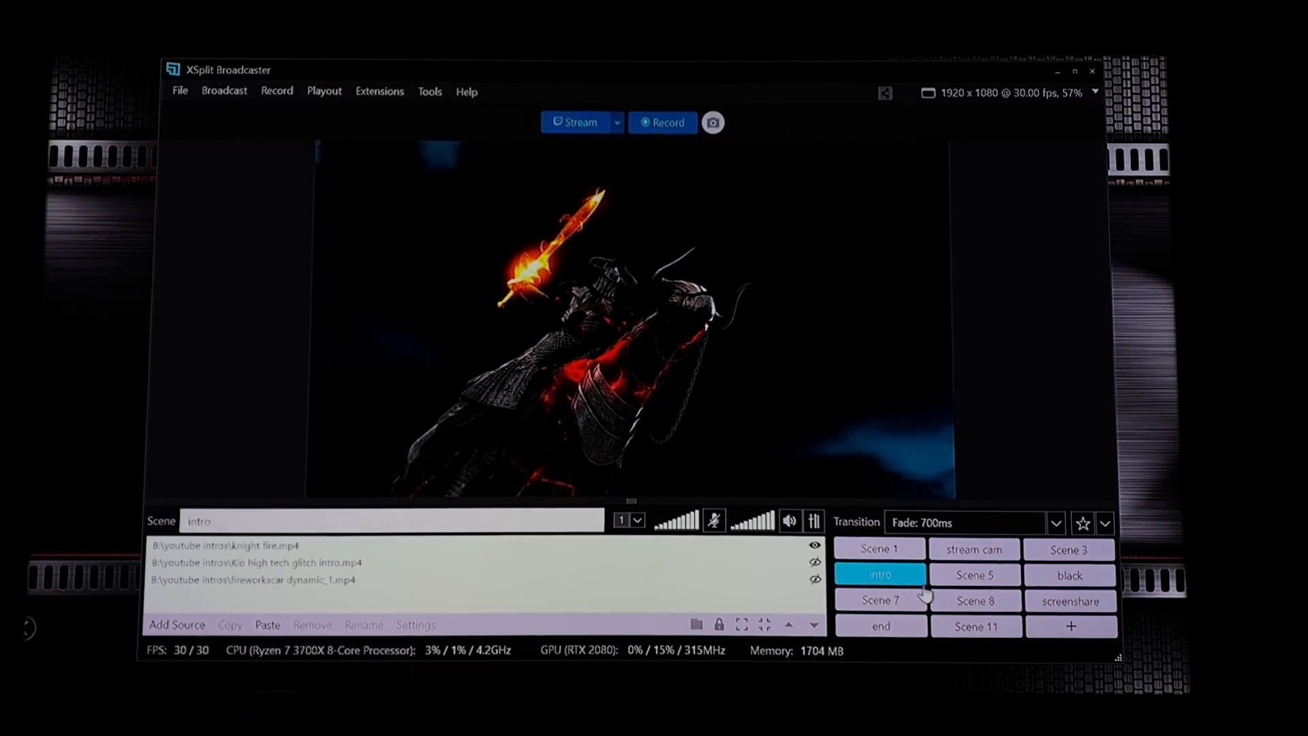
mouse_move(935, 593)
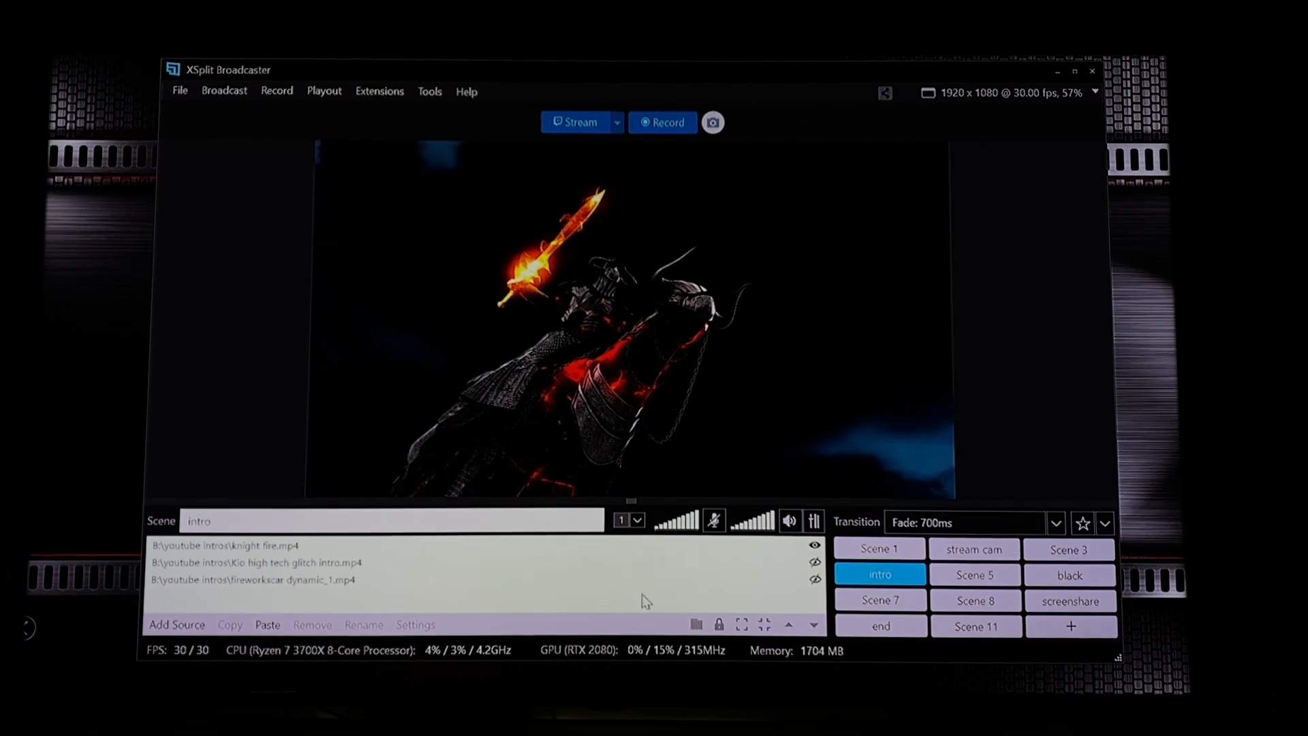
Step: Select the scene name text of the intro scene to show where a scene is renamed
mouse_move(974, 609)
mouse_move(976, 583)
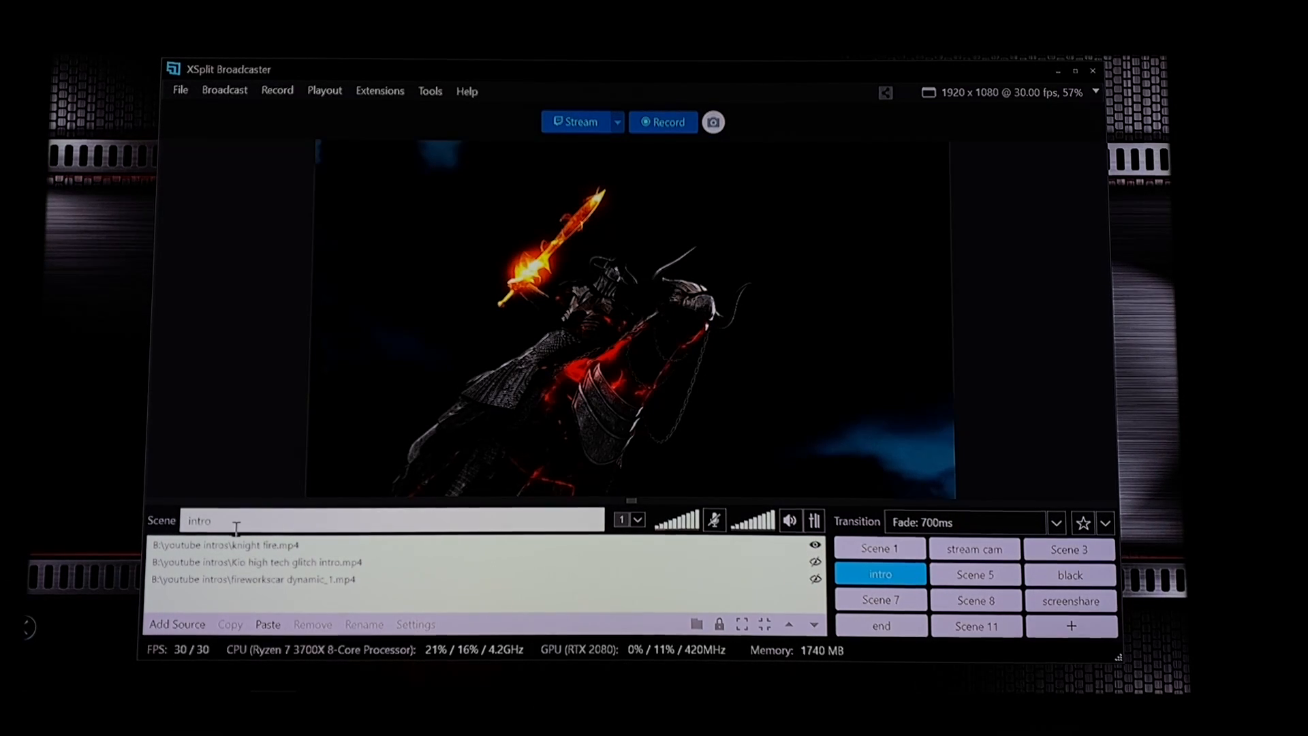
mouse_move(895, 558)
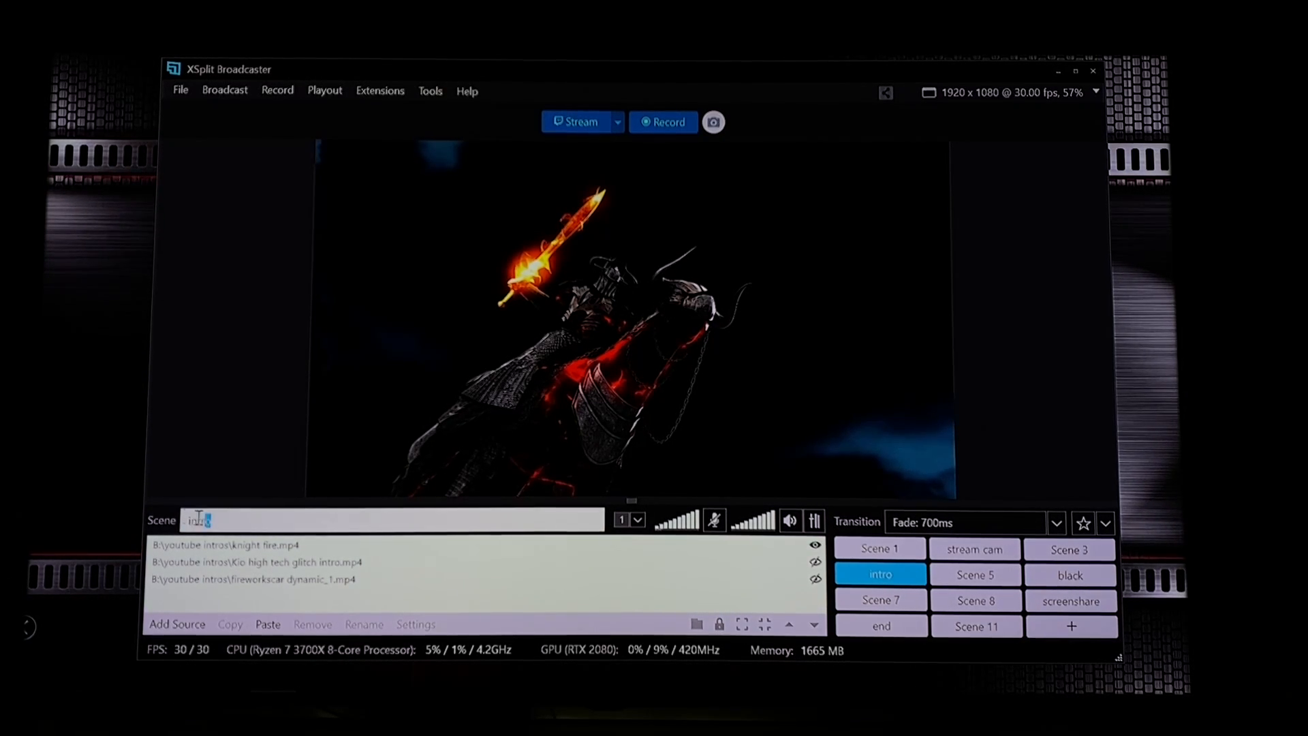
left_click_drag(247, 522, 185, 522)
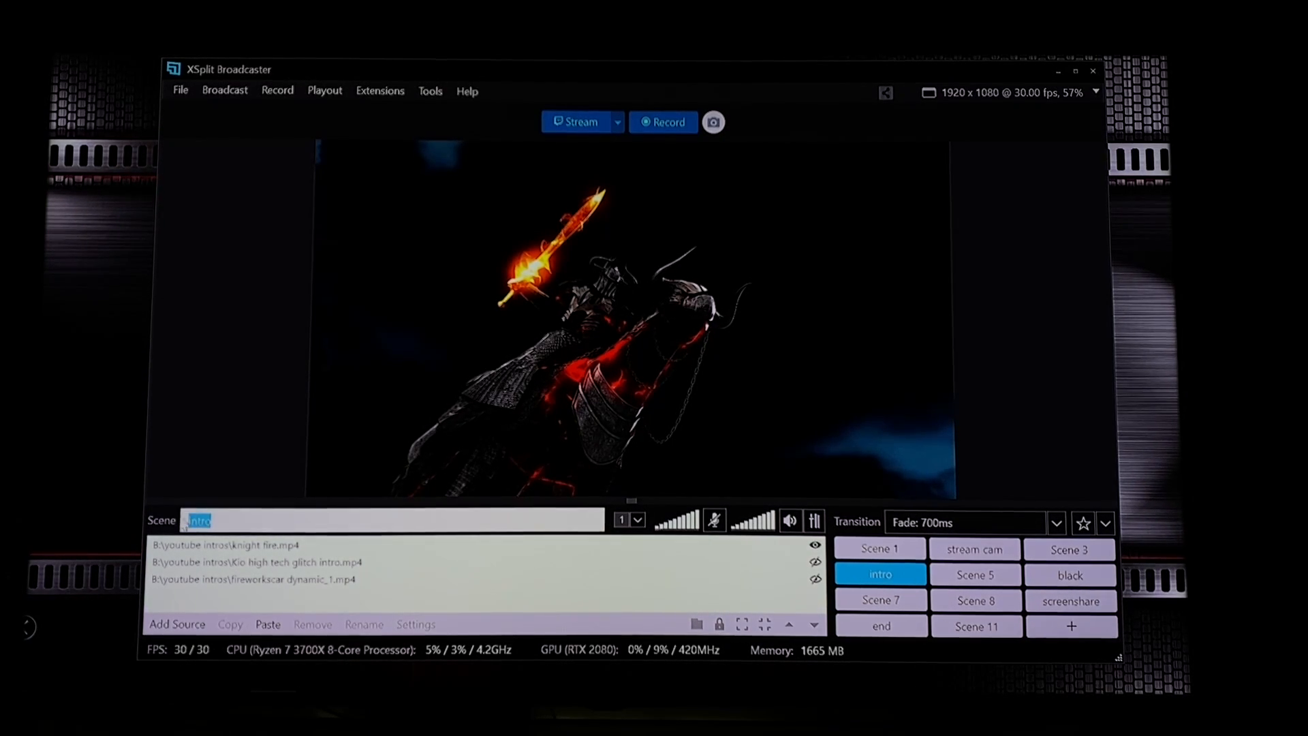
left_click(236, 526)
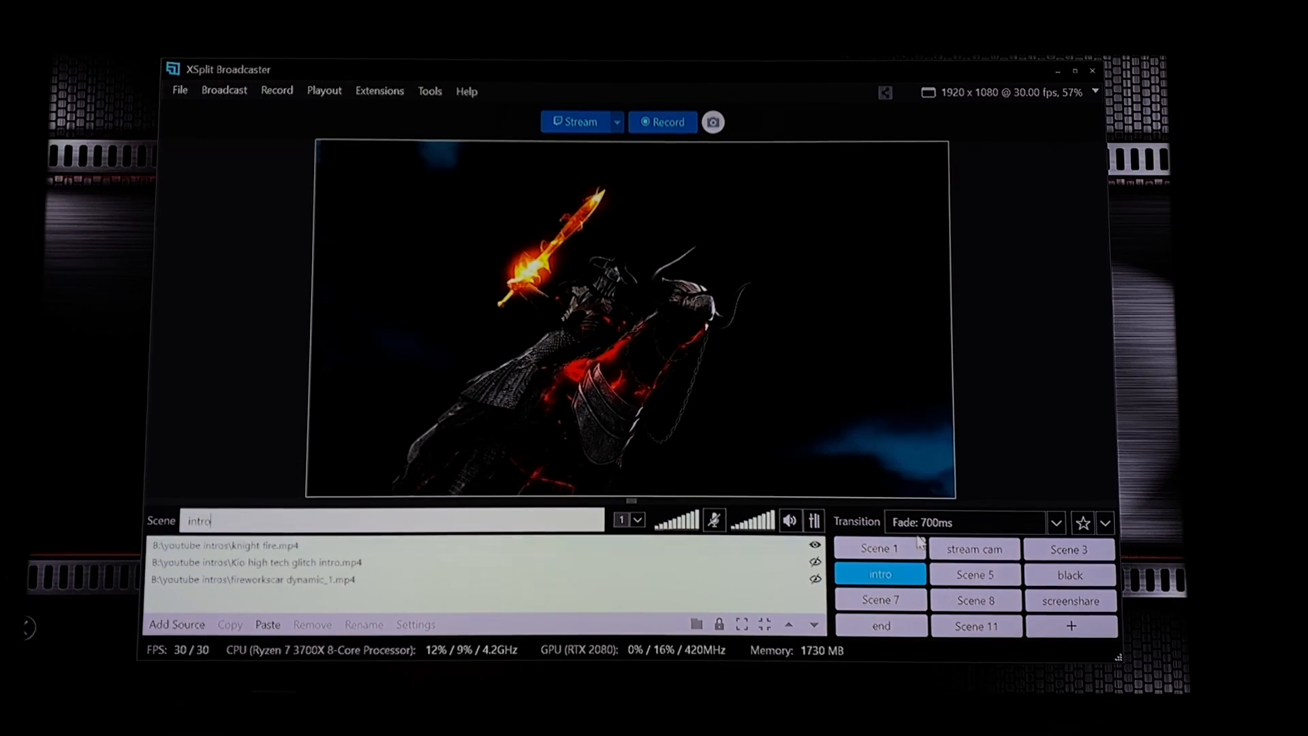
Step: Set the output resolution to 3840 x 2160 and the frame rate to 60.00 fps
left_click(1090, 92)
mouse_move(1051, 140)
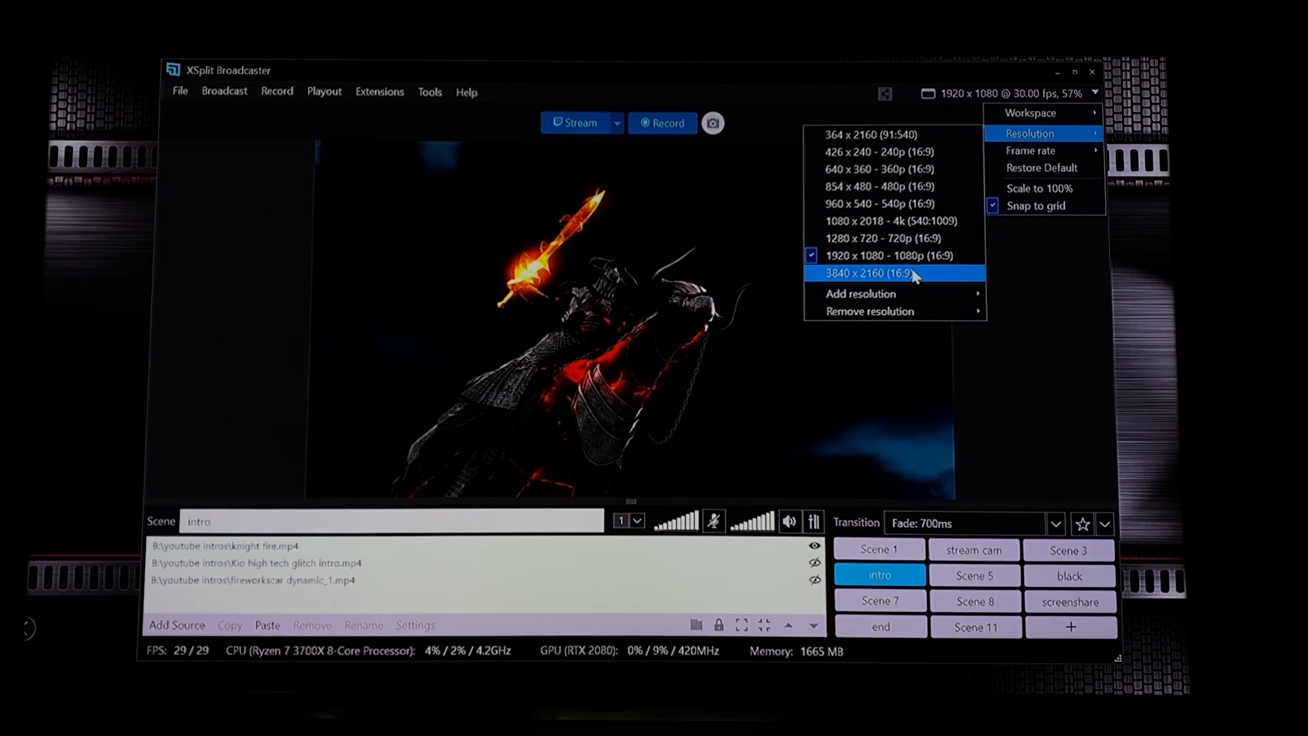
mouse_move(908, 294)
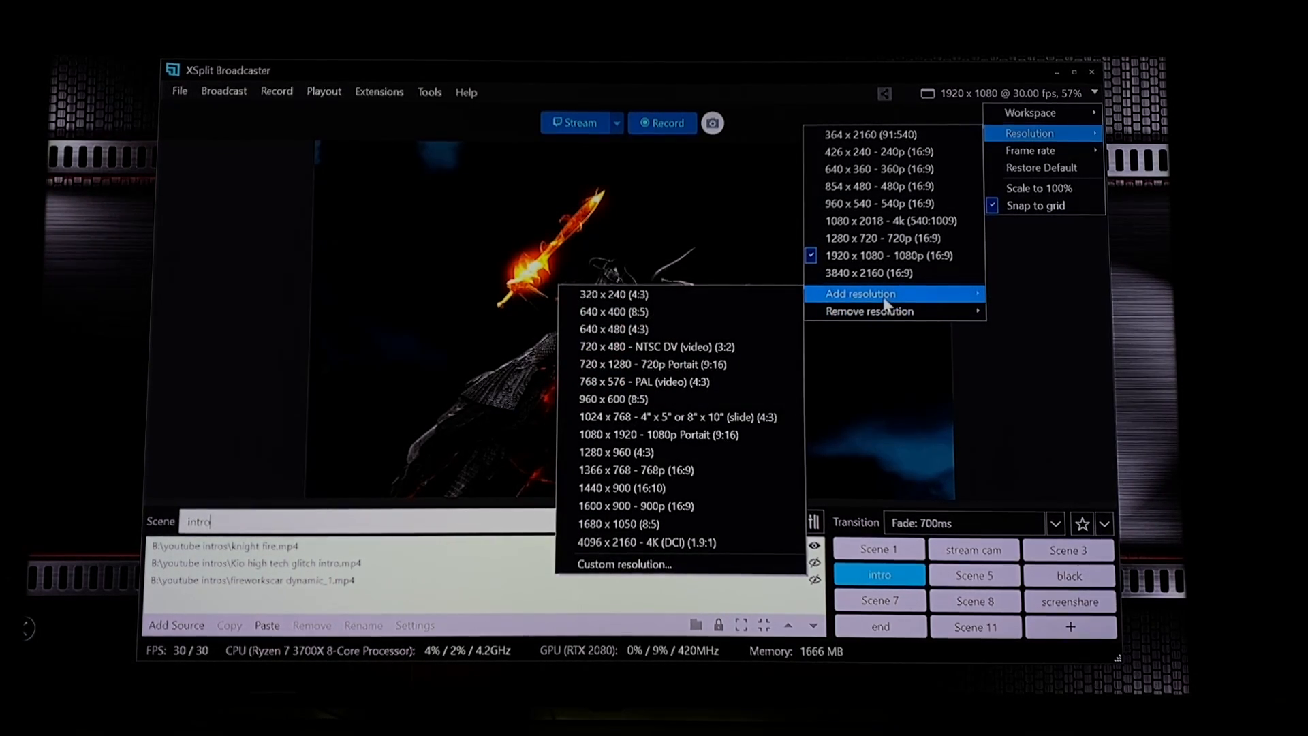
left_click(871, 271)
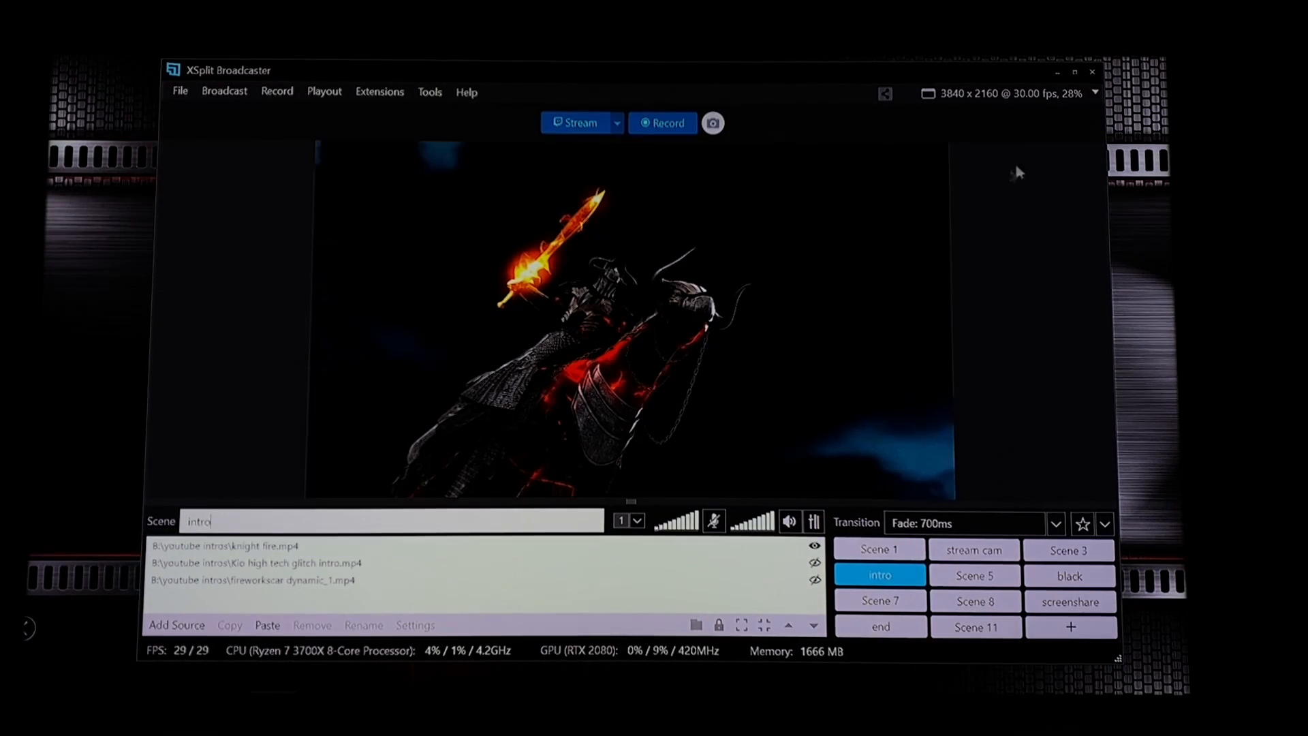
left_click(1094, 94)
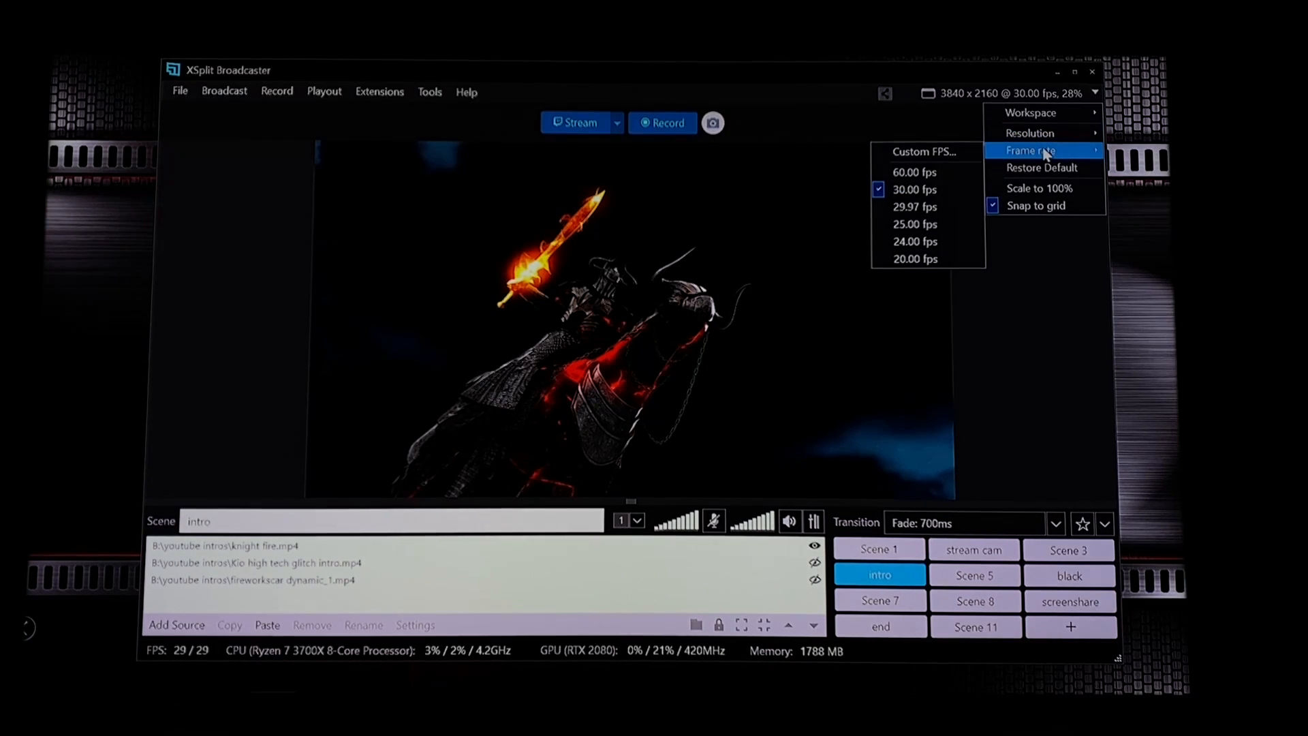
left_click(933, 175)
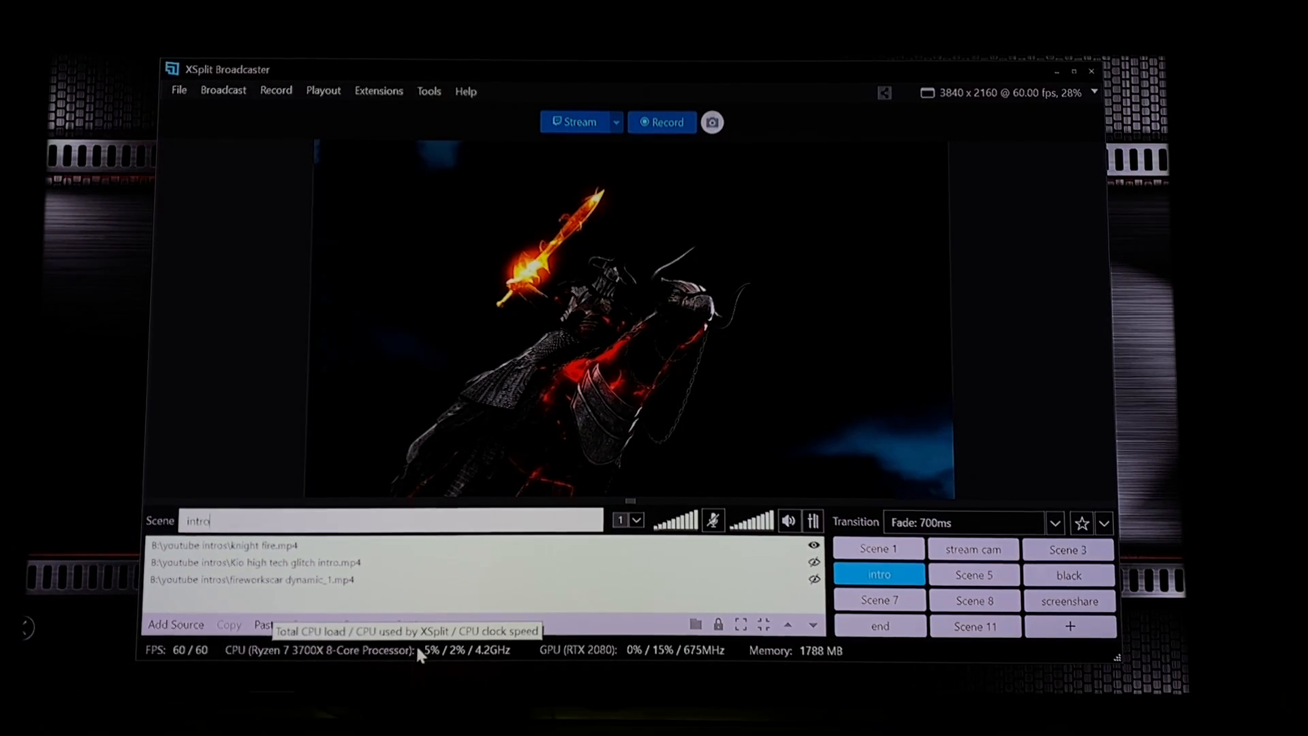
Step: Set the output resolution to 1920 x 1080 - 1080p and the frame rate to 30.00 fps
left_click(1093, 92)
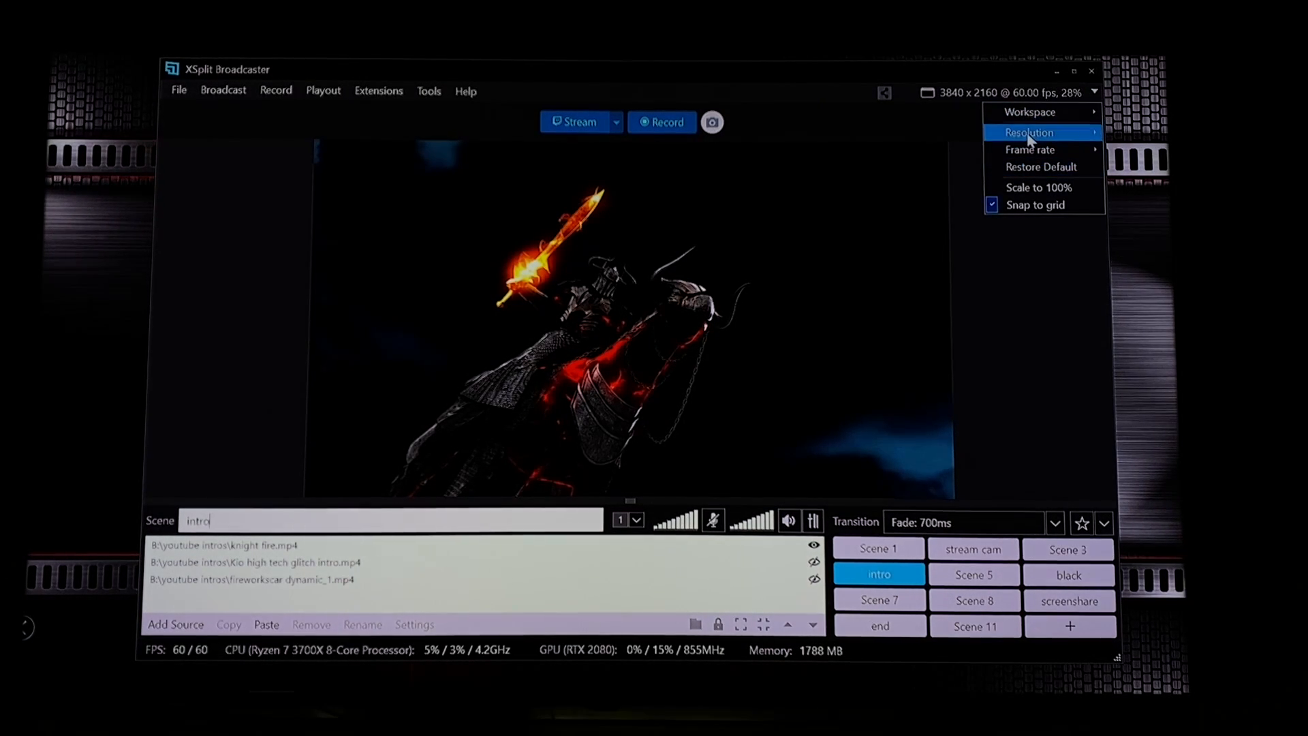
mouse_move(1029, 132)
left_click(870, 259)
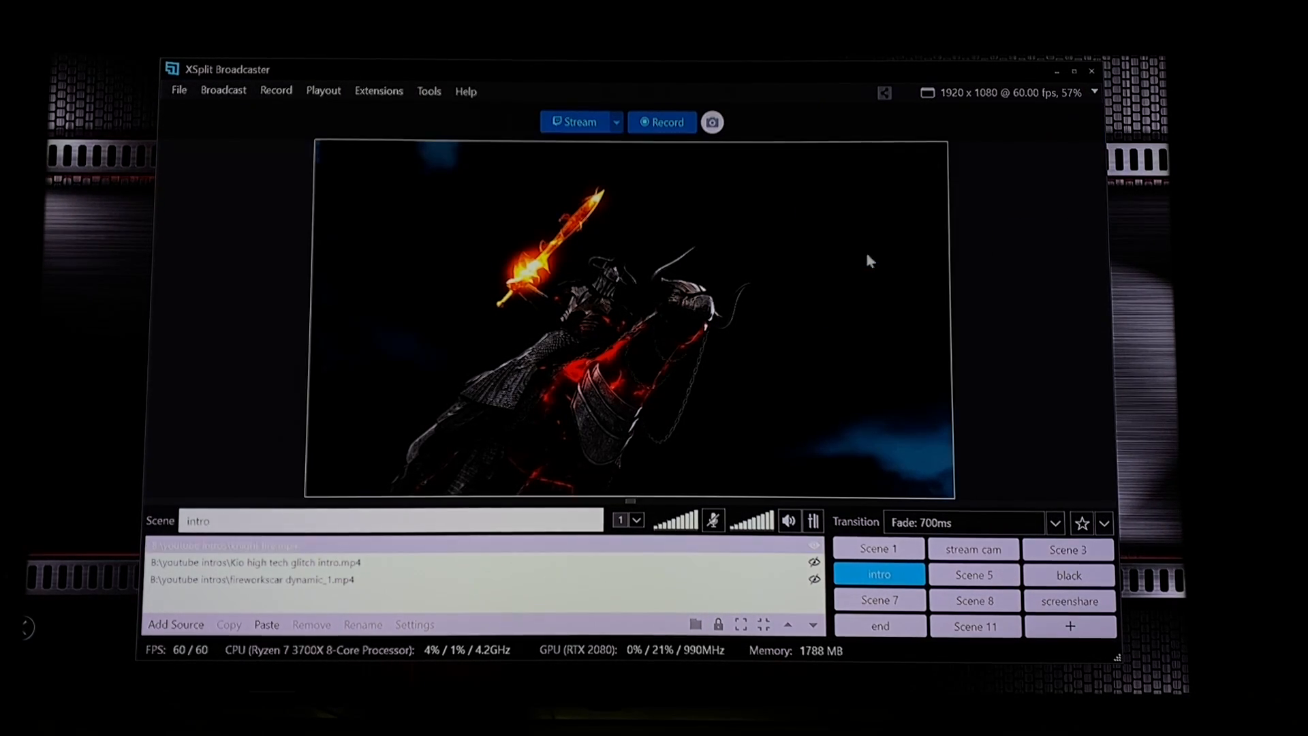
left_click(1094, 92)
mouse_move(1036, 135)
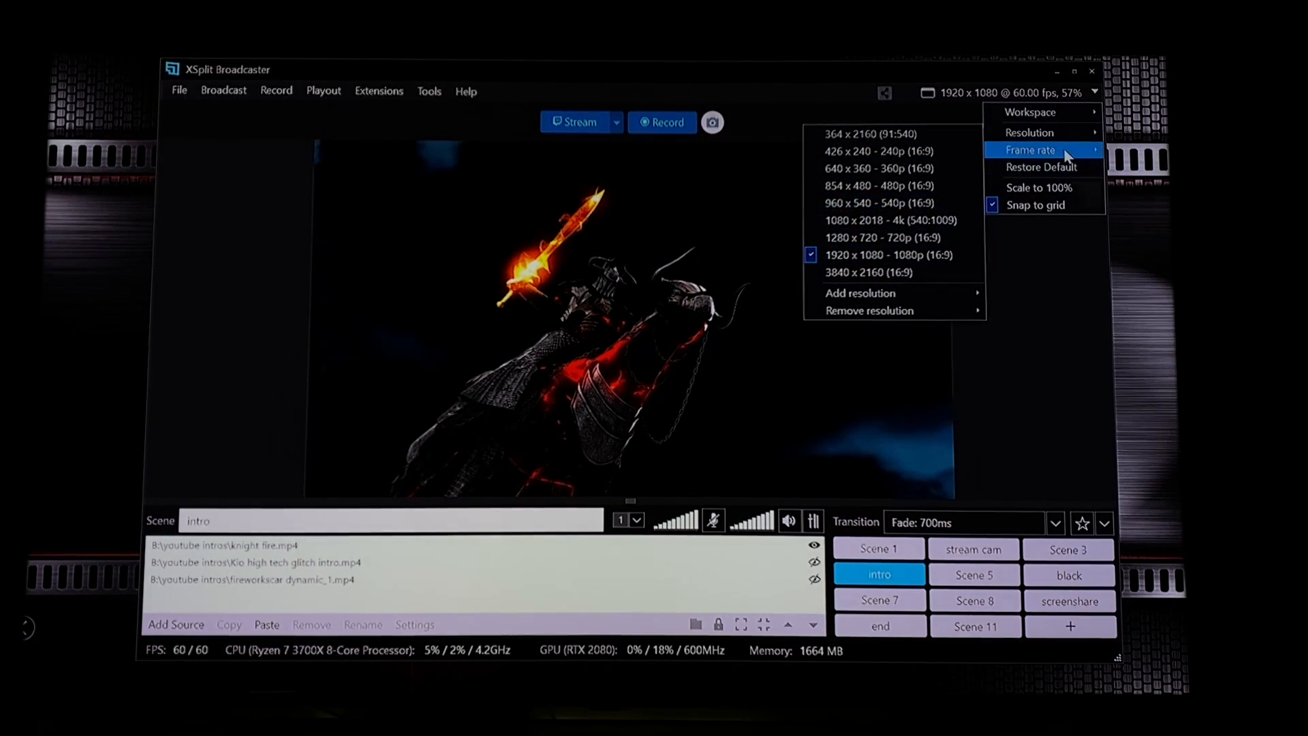
left_click(935, 197)
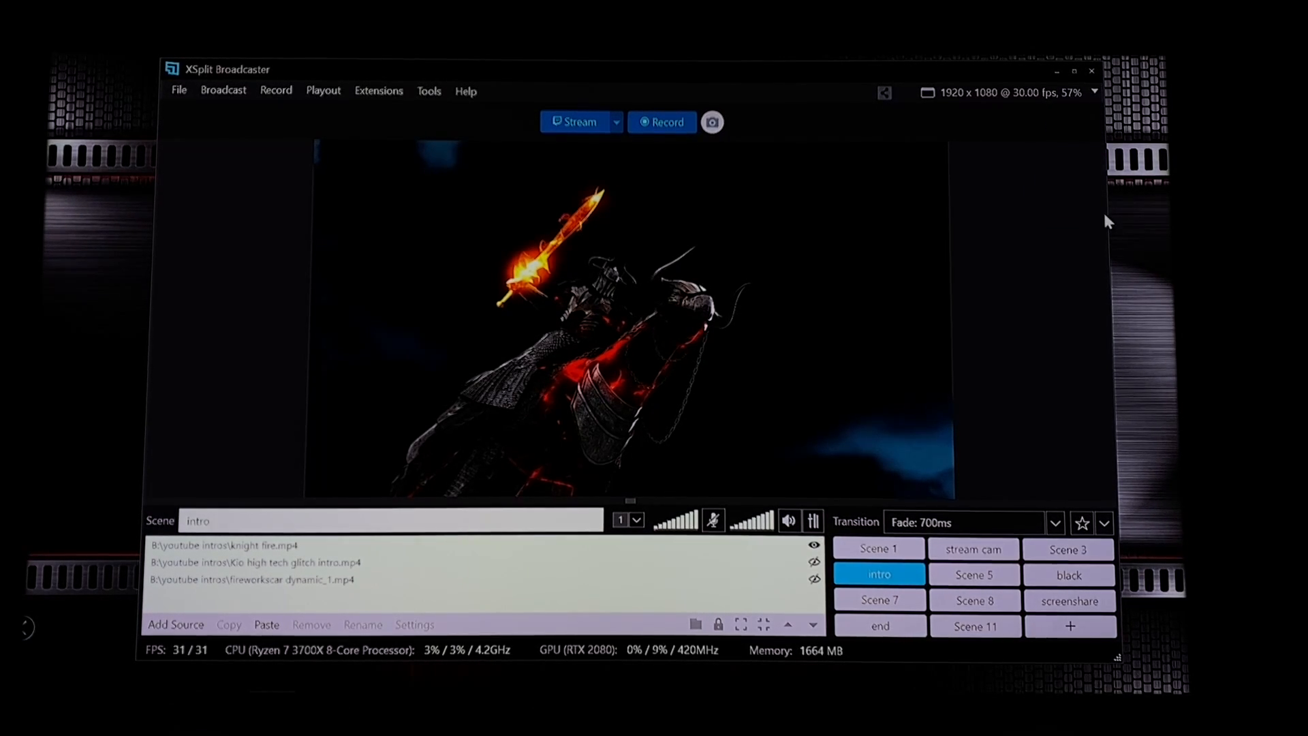
Step: Change the workspace to Split mode
left_click(1094, 94)
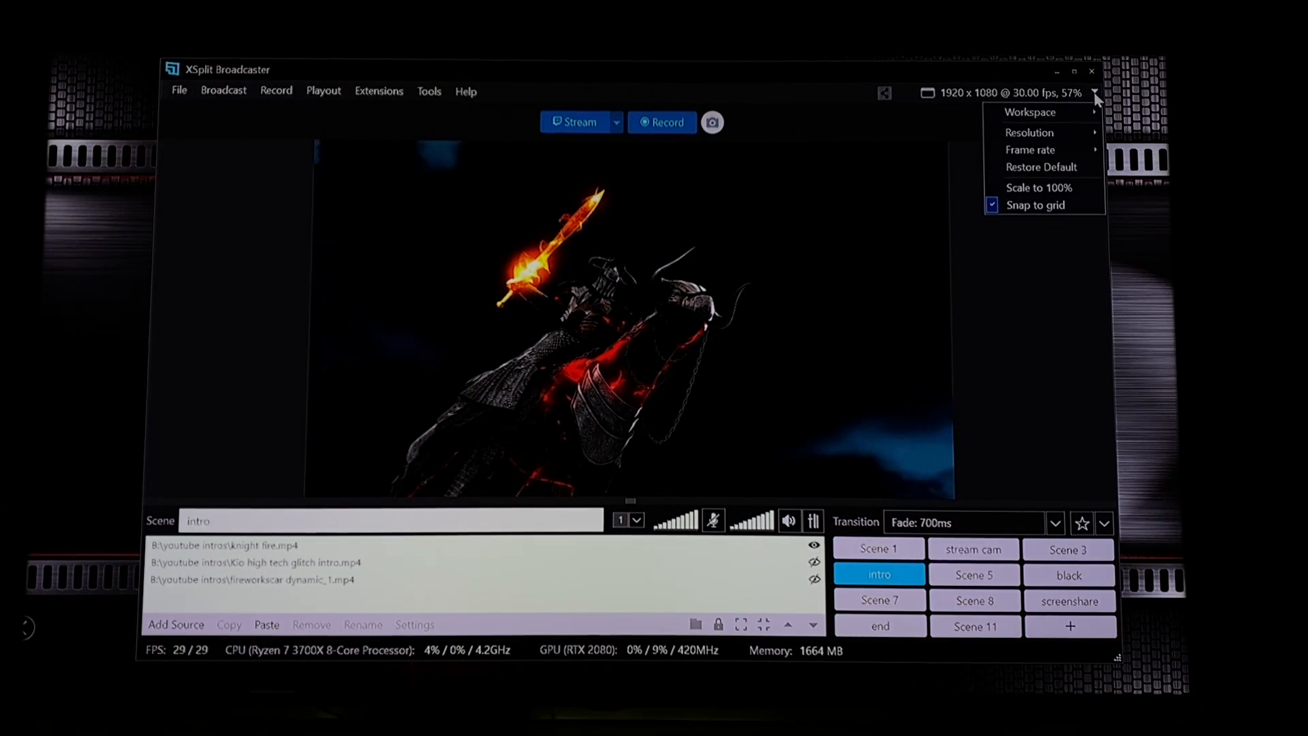
mouse_move(1056, 115)
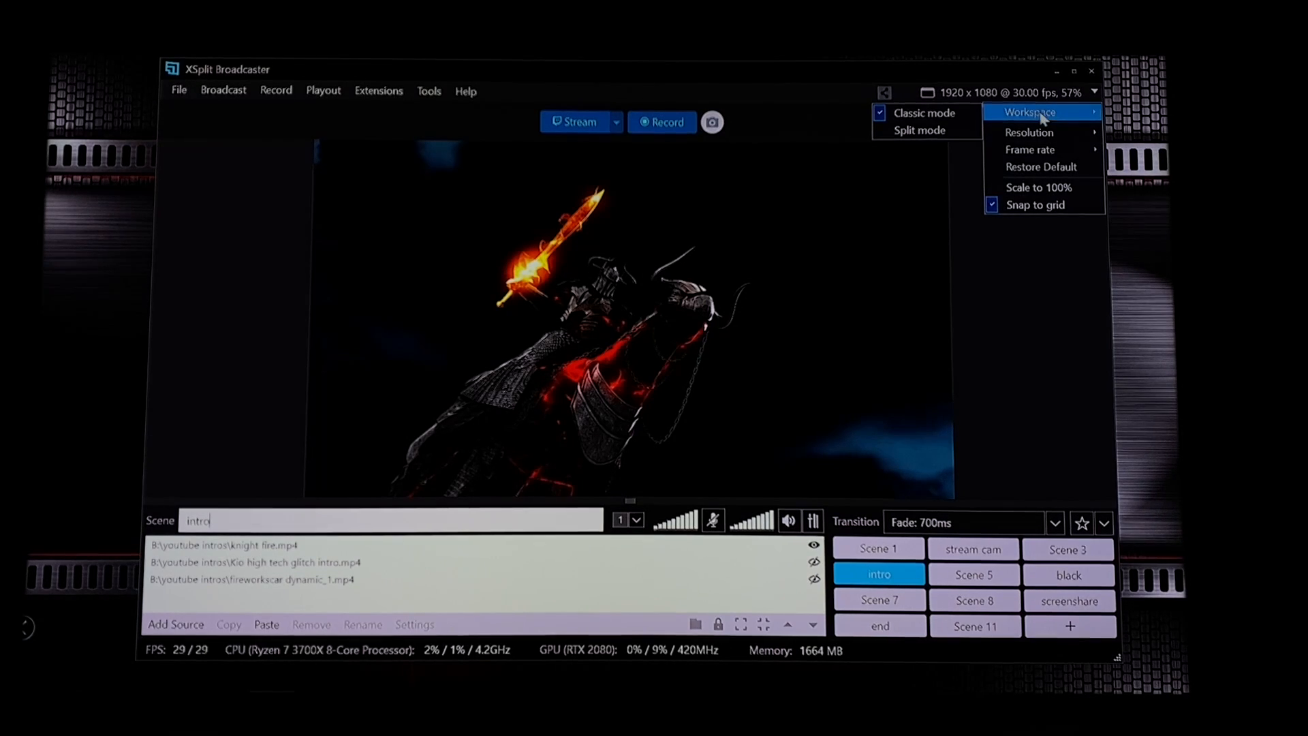
left_click(925, 132)
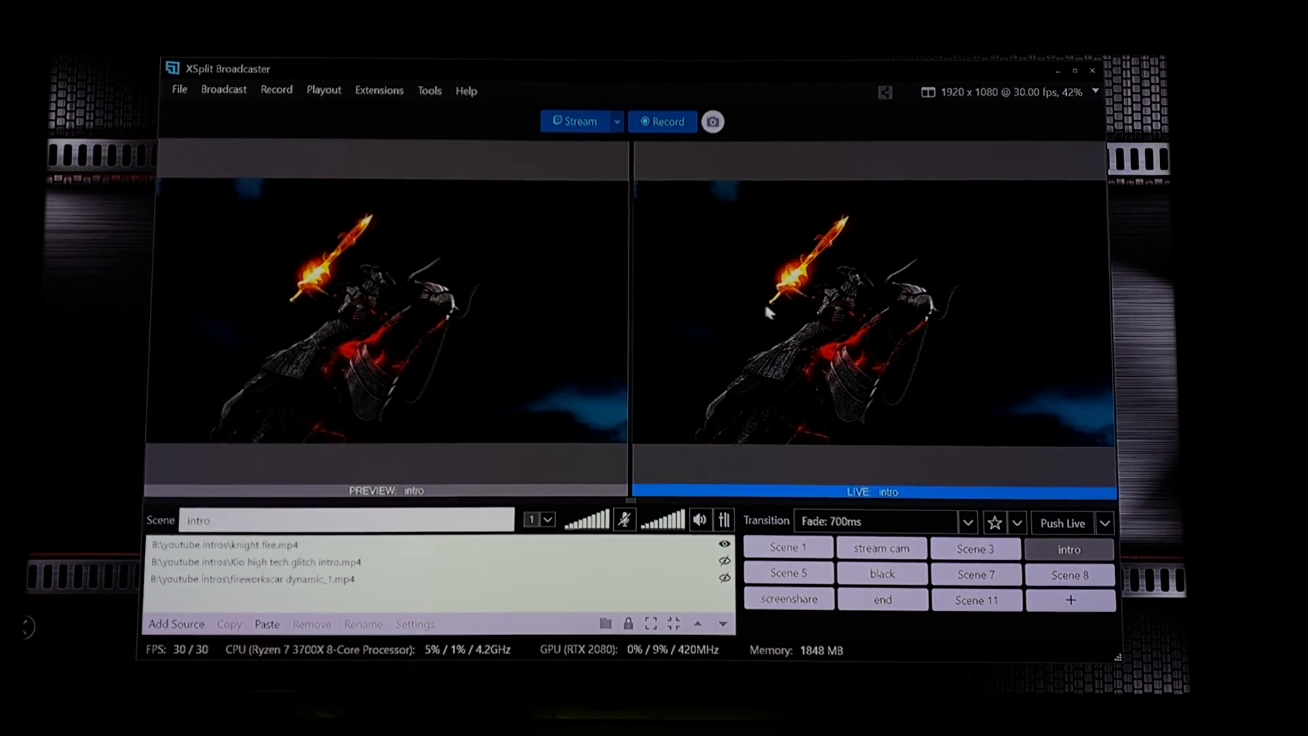
Step: Load Scene 1 into the preview, hide its c922 Pro Stream Webcam source, and push the scene live
left_click(789, 549)
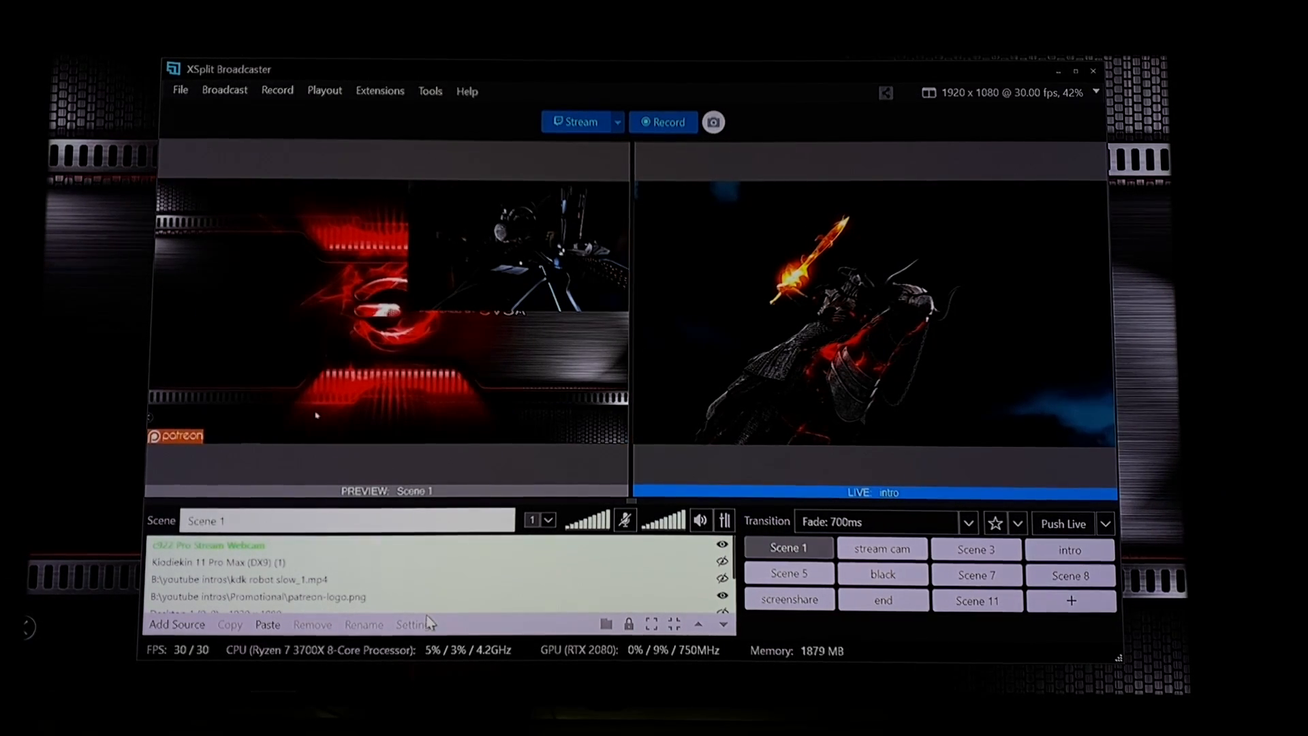
left_click(543, 305)
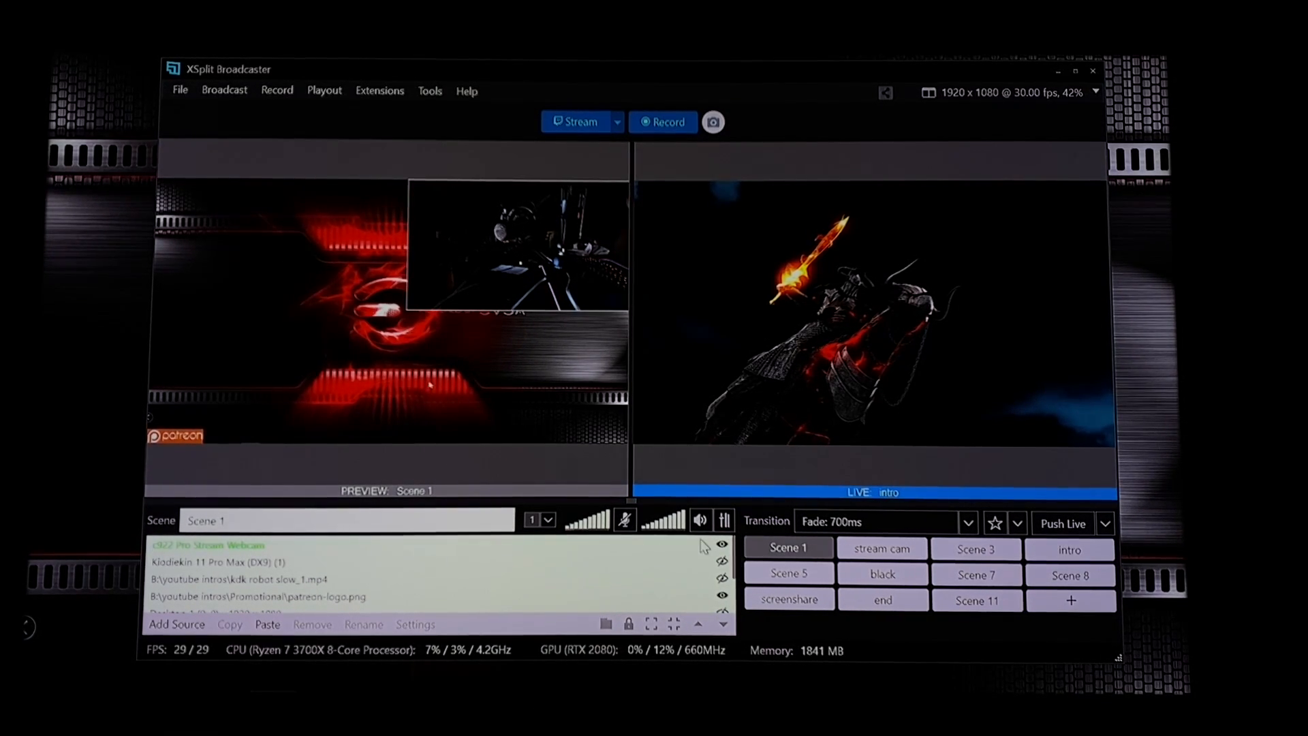
left_click(723, 545)
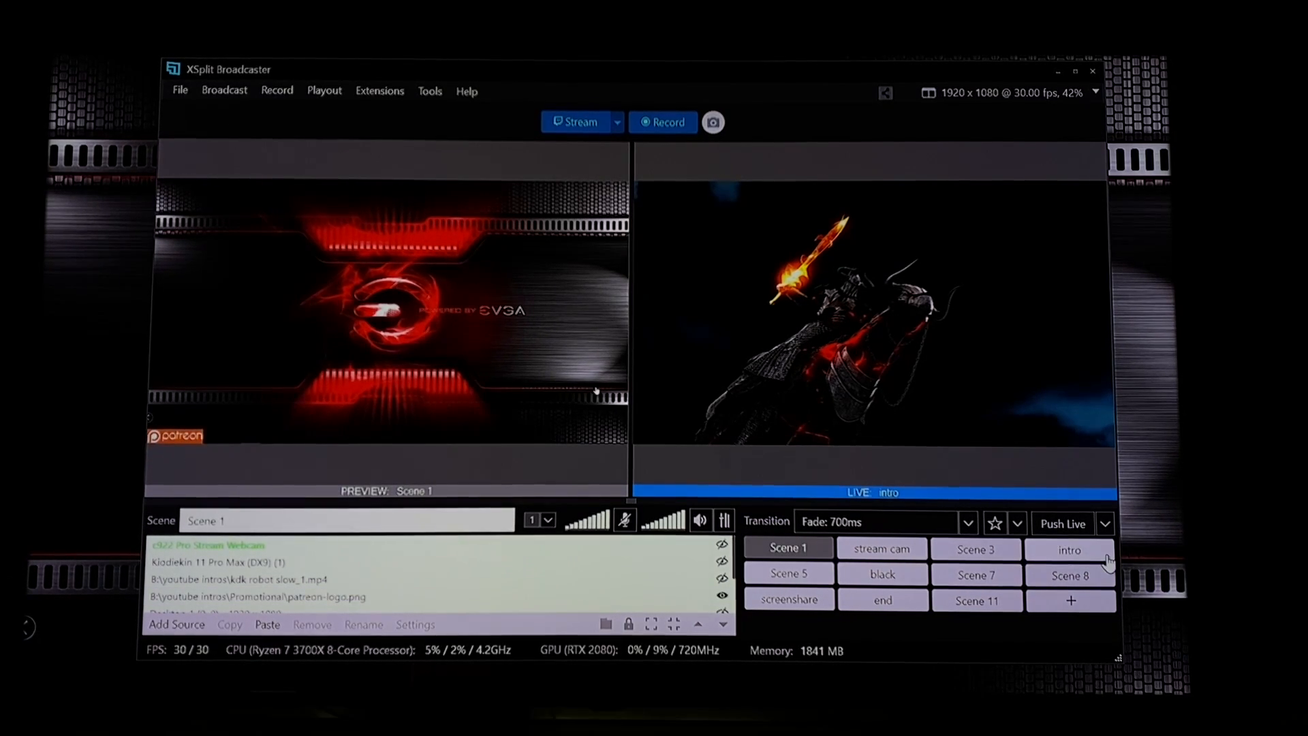
left_click(1054, 529)
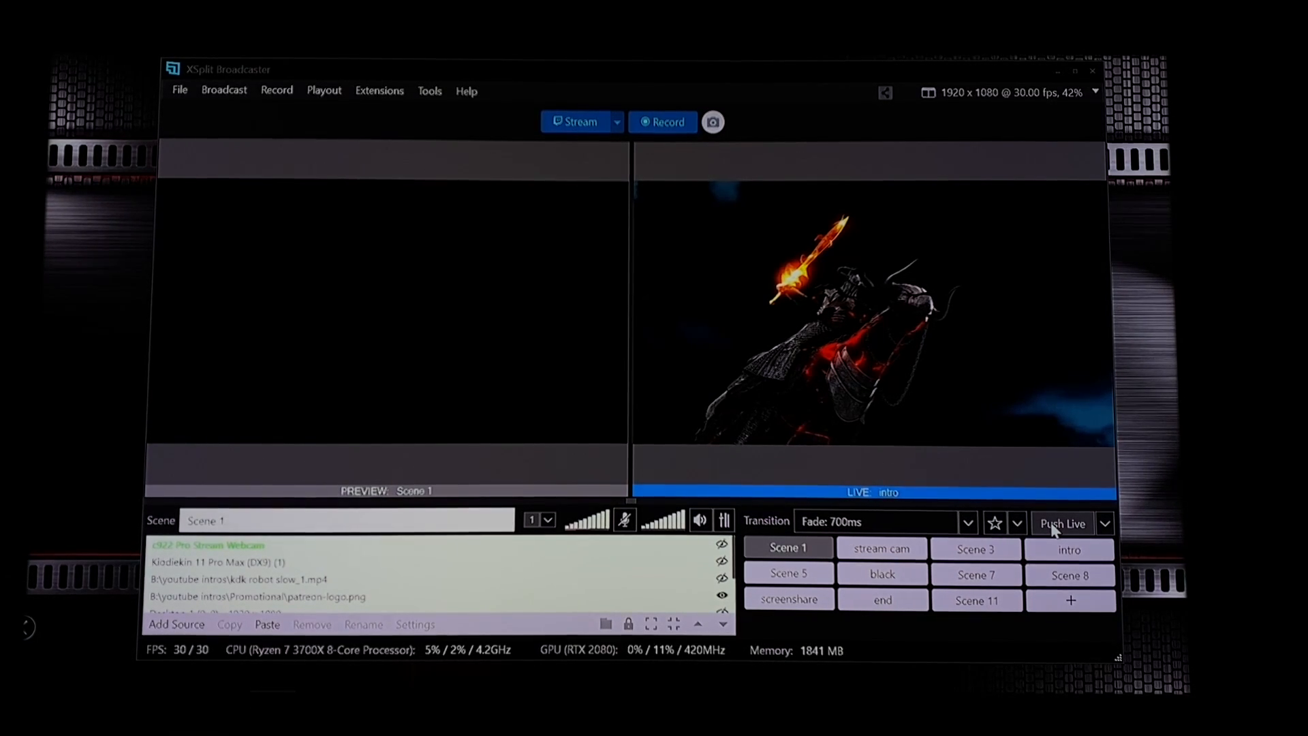
left_click(1041, 529)
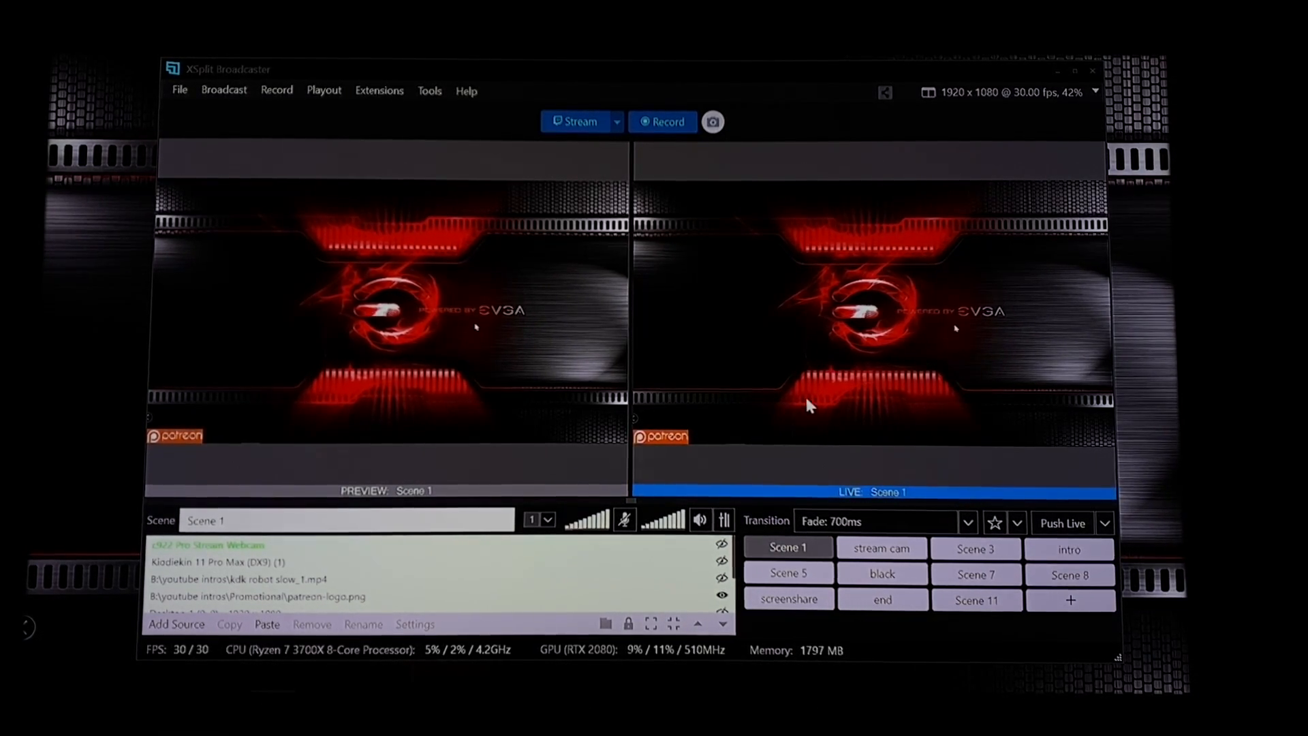
Step: Preview Scene 5, black, Scene 7, Scene 3 and Scene 8 in turn, and select Scene 8's Intermission 2.webm source
left_click(811, 578)
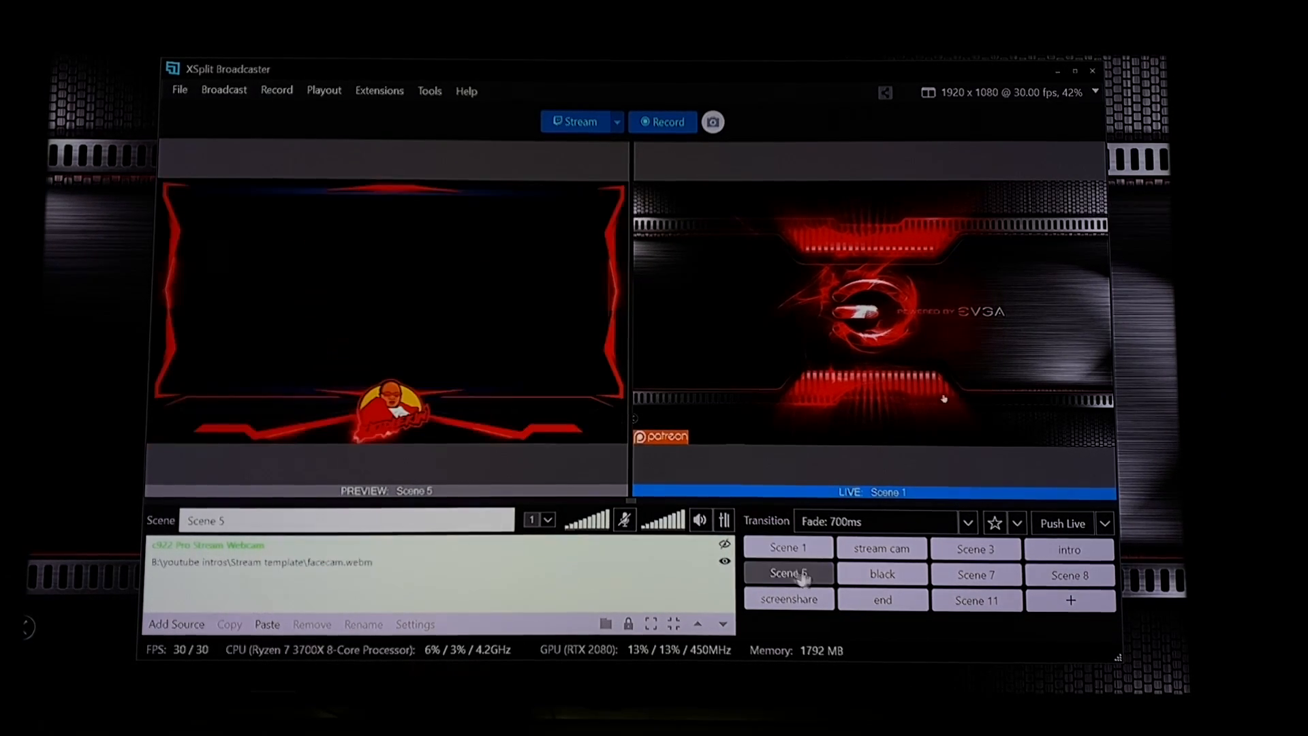
left_click(875, 580)
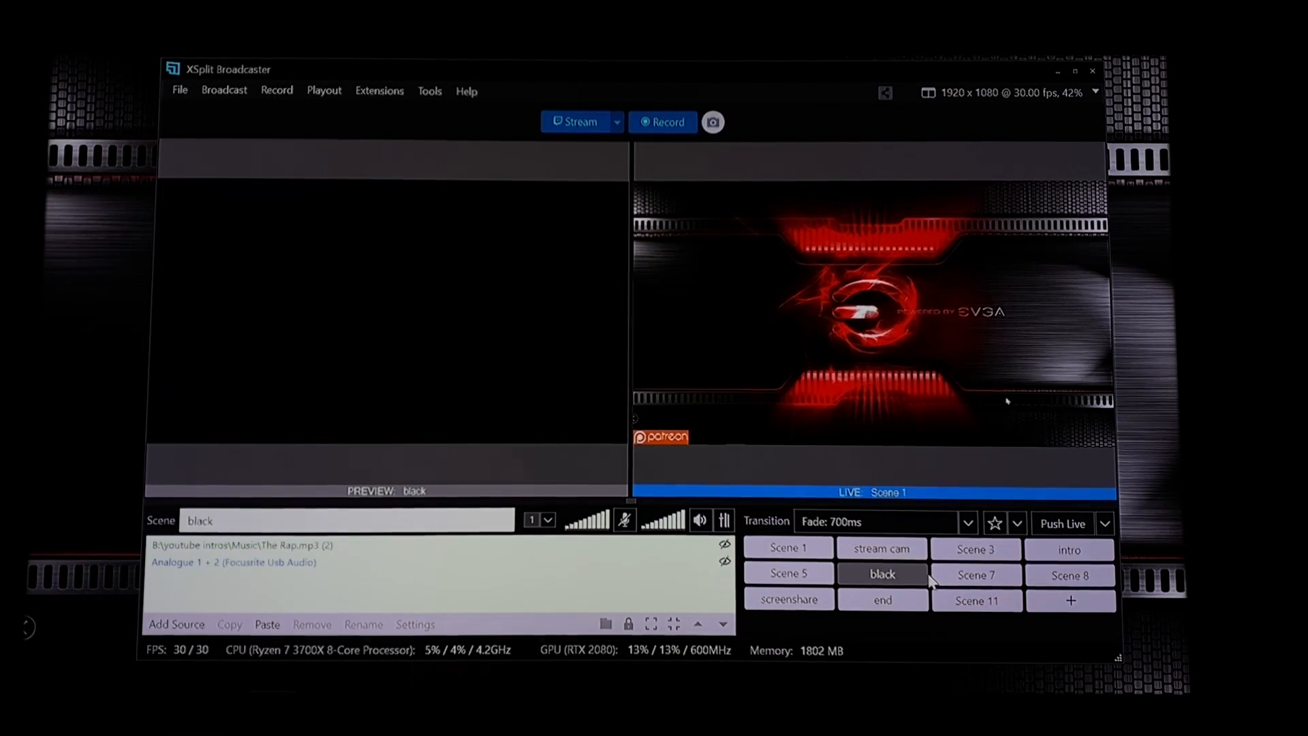
left_click(965, 579)
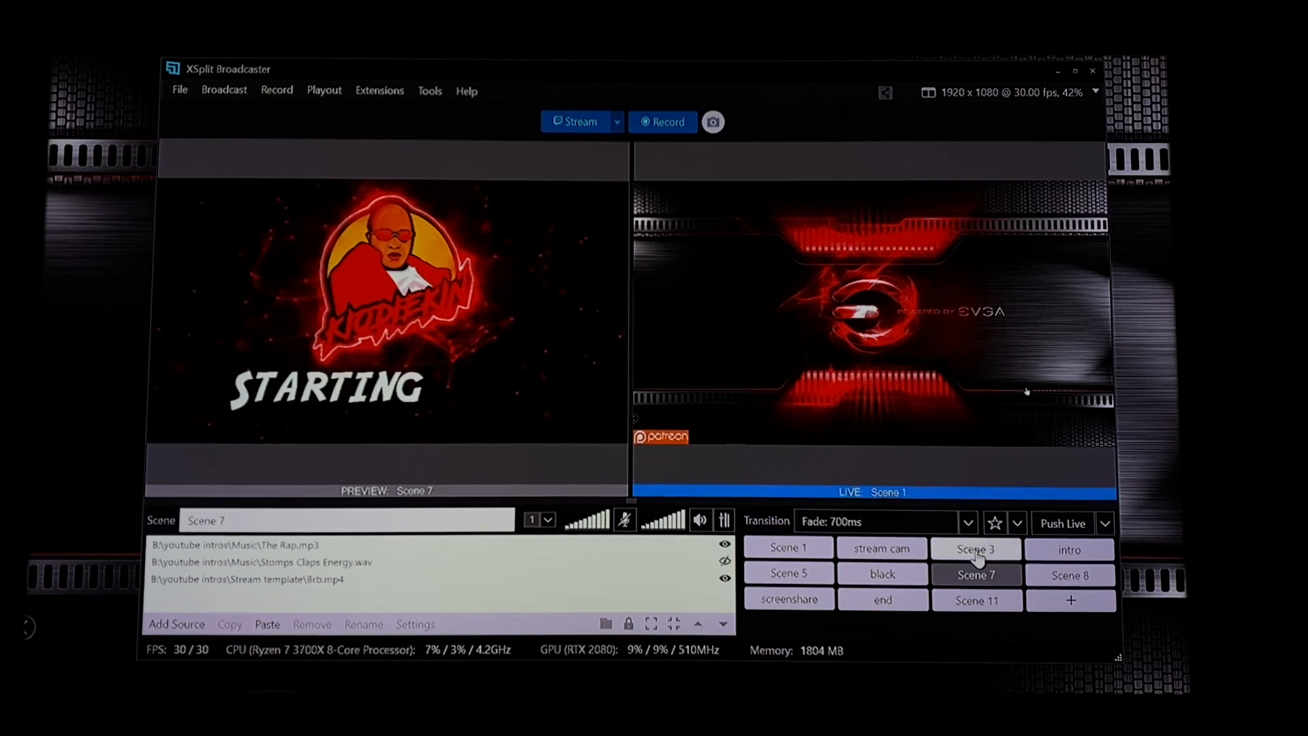
left_click(979, 558)
left_click(1063, 579)
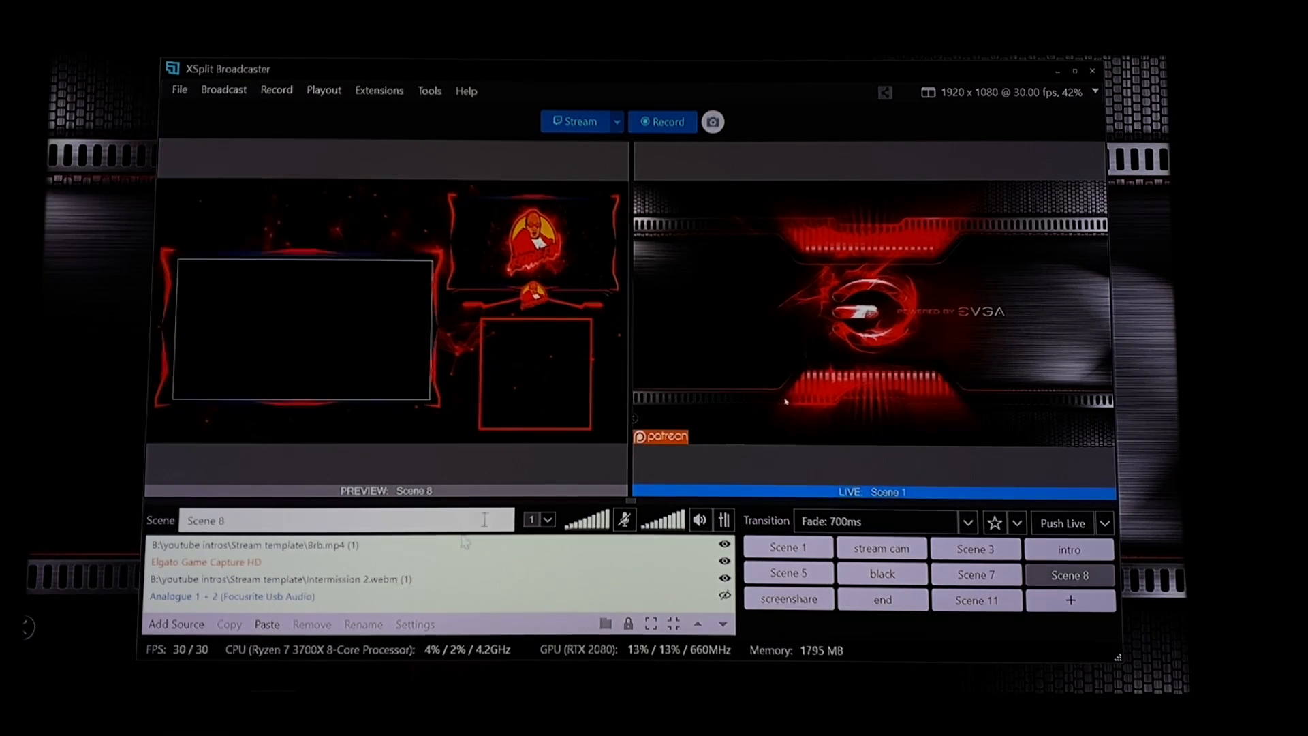
left_click(600, 428)
left_click(609, 470)
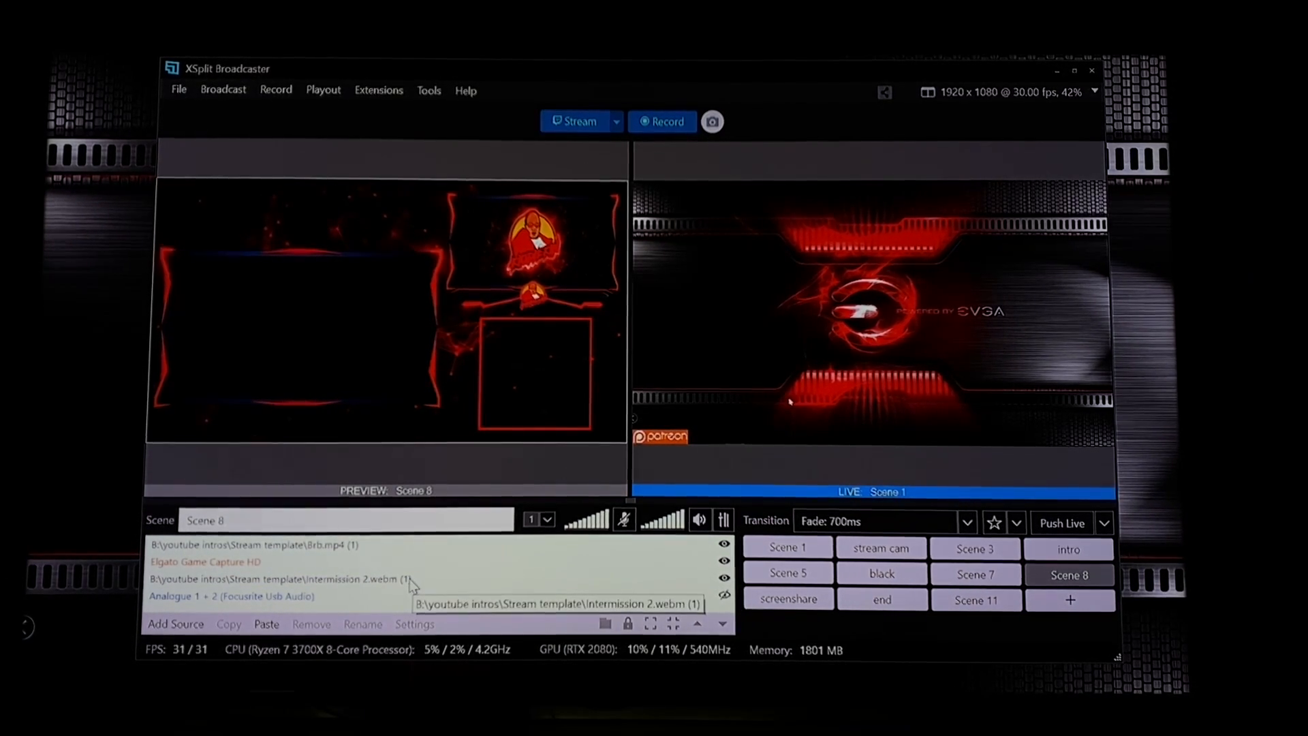
left_click(477, 583)
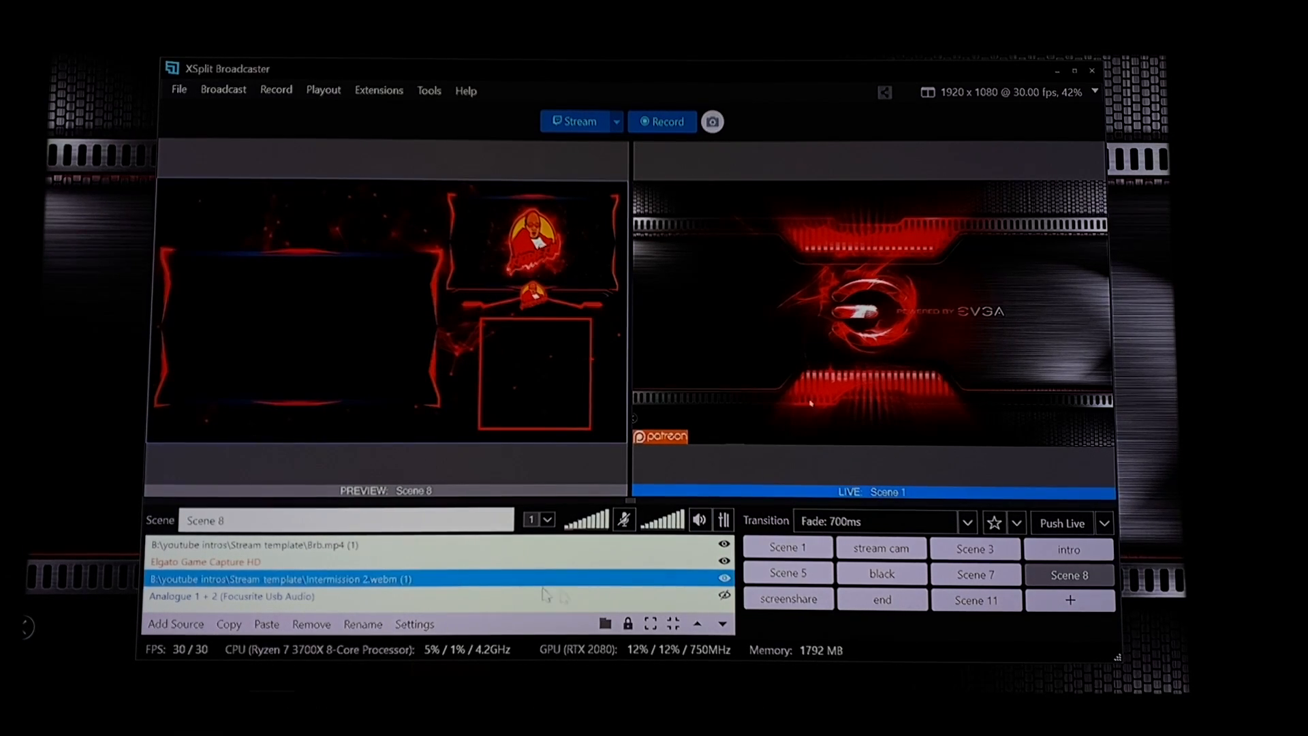
Step: Load Scene 5 into the preview and return the workspace to Classic mode
left_click(796, 575)
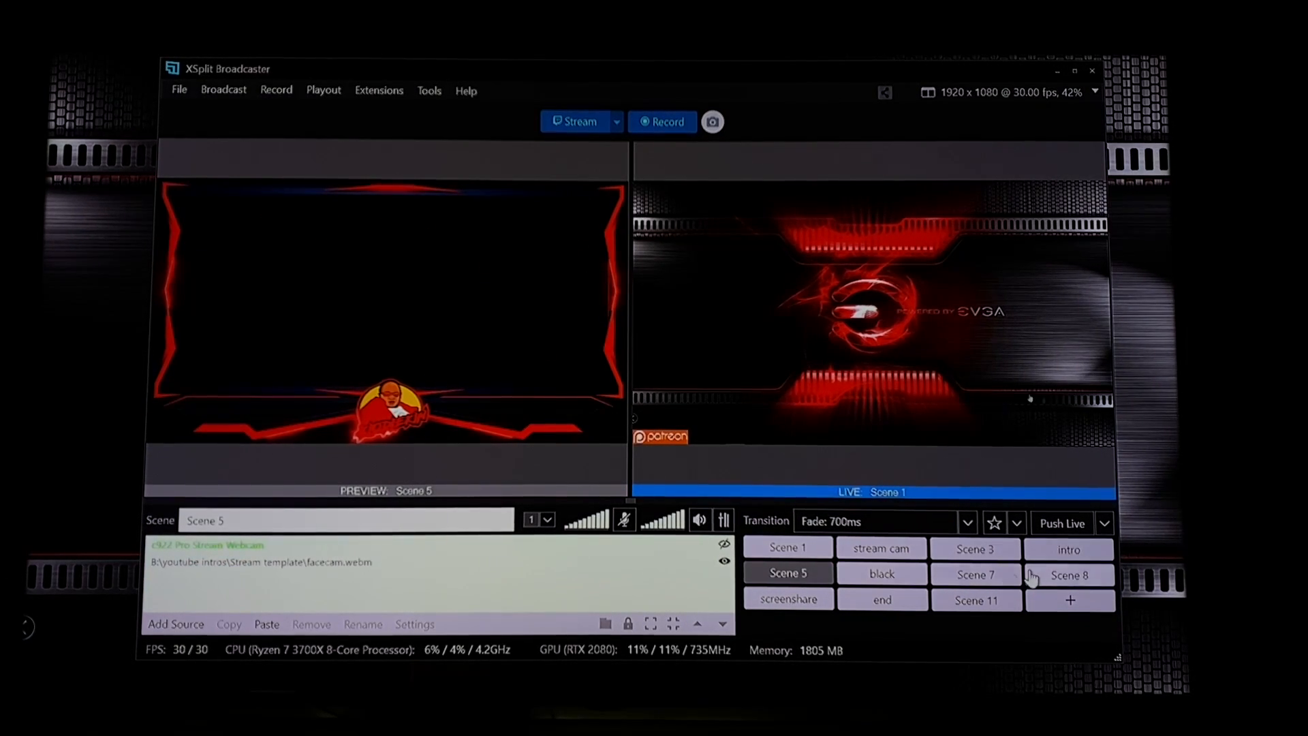
left_click(1096, 92)
left_click(954, 113)
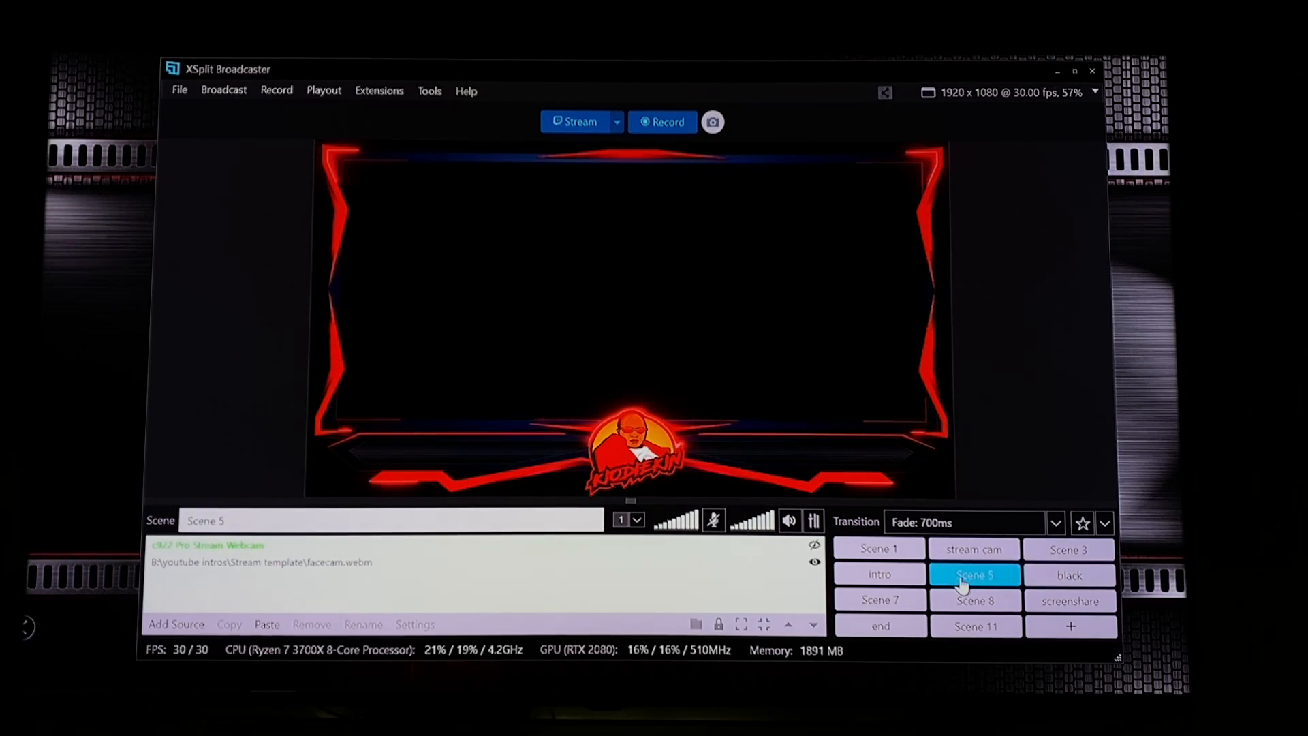
Step: Switch to the black scene, play the intro scene, and switch to Scene 1
left_click(585, 379)
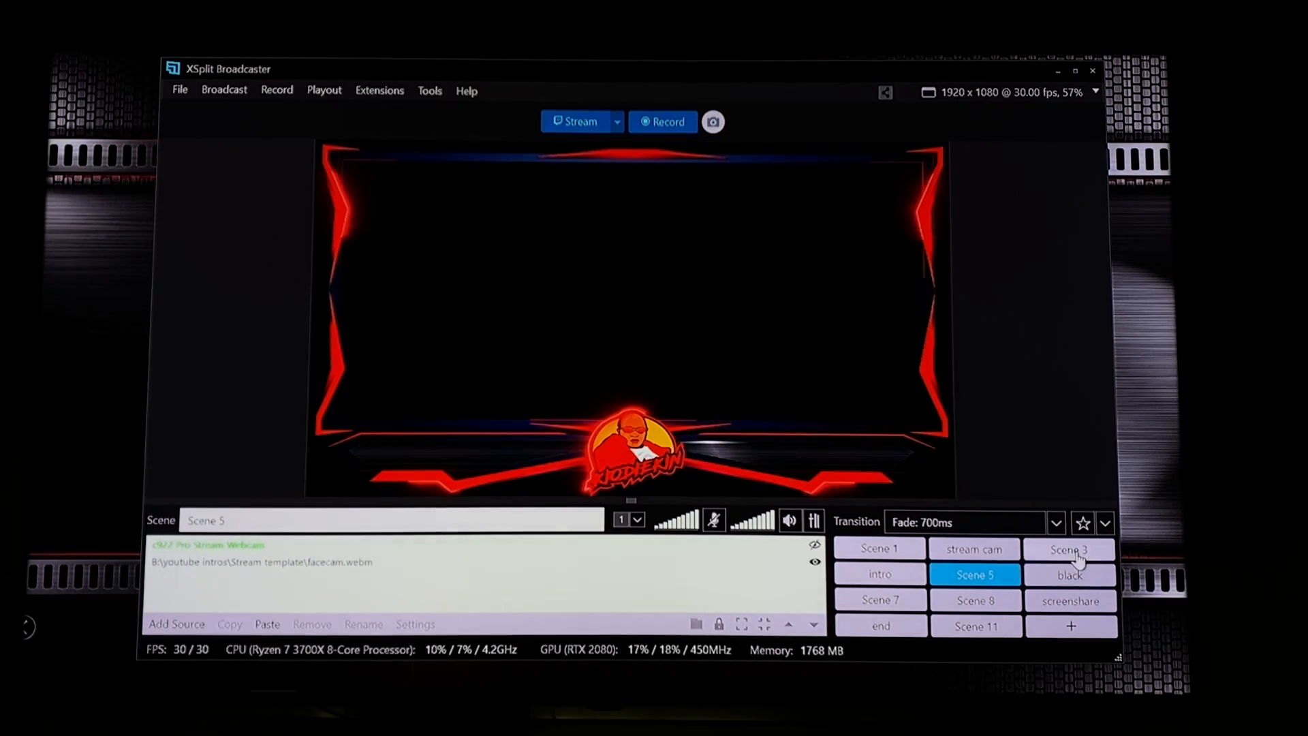
left_click(1072, 576)
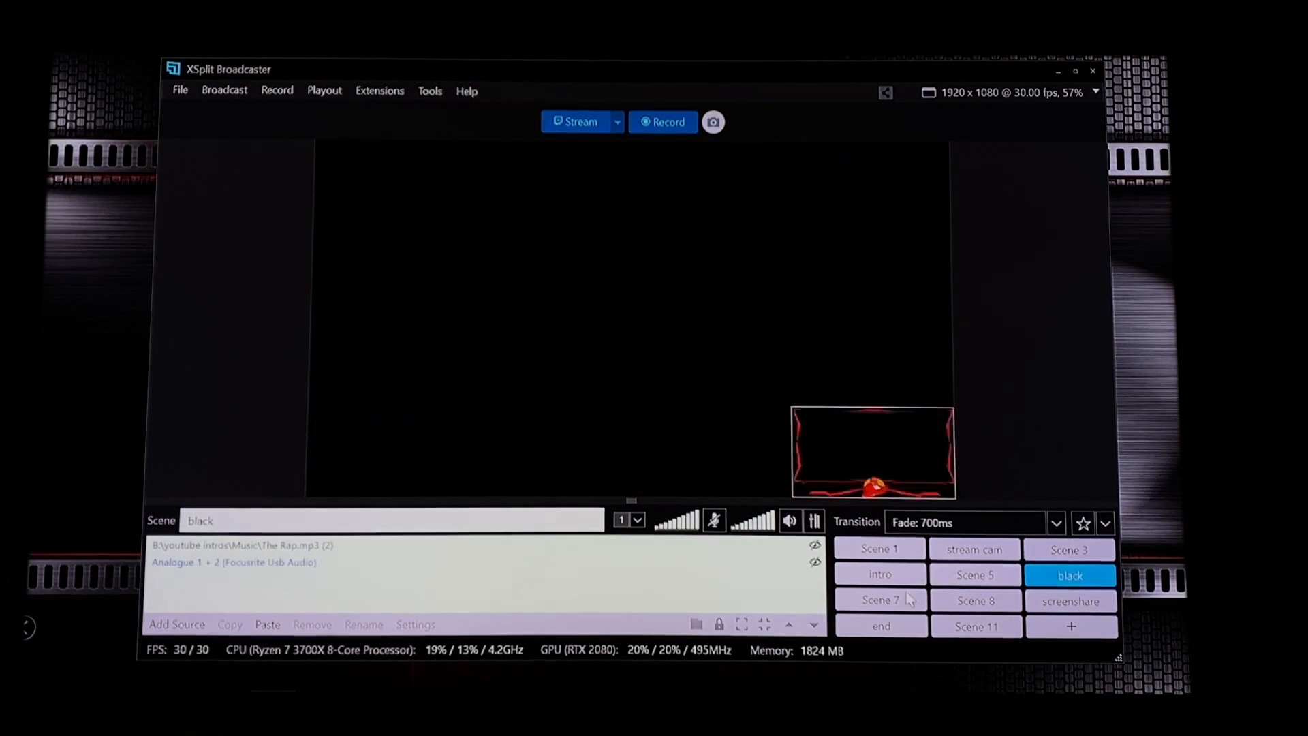
left_click(860, 580)
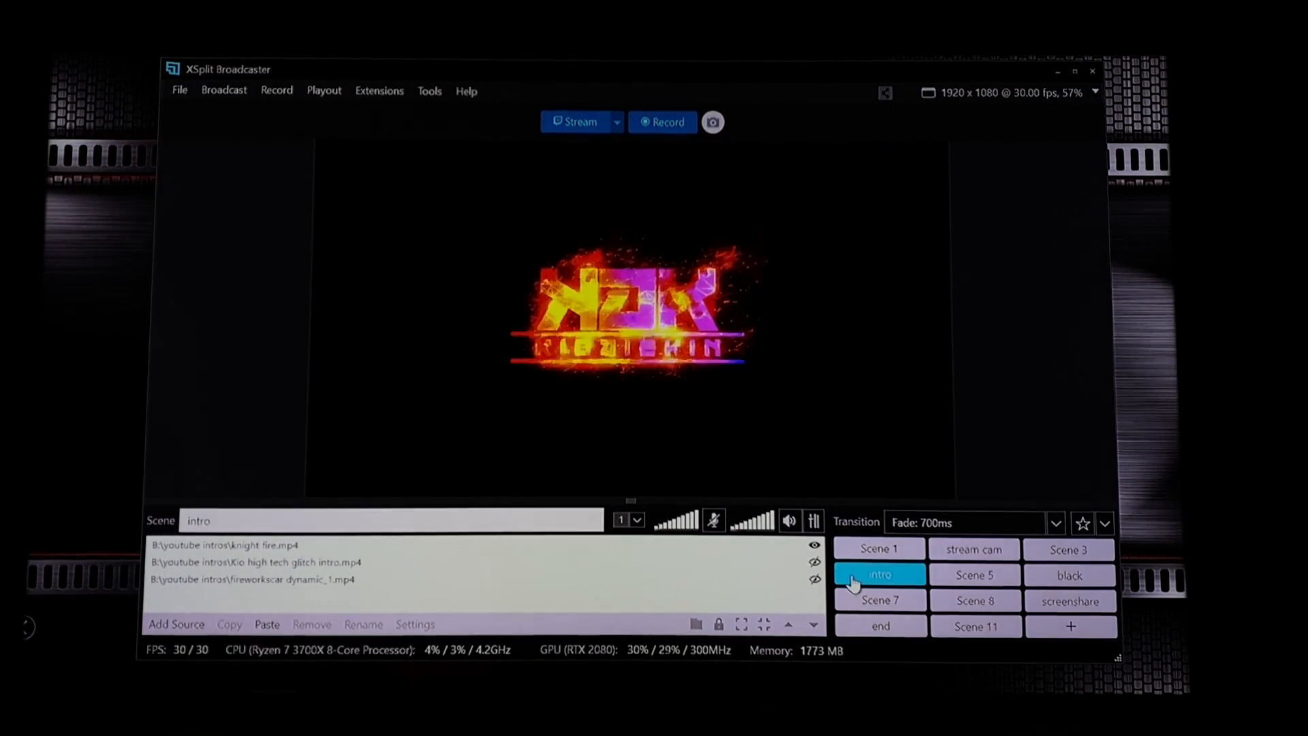
mouse_move(873, 561)
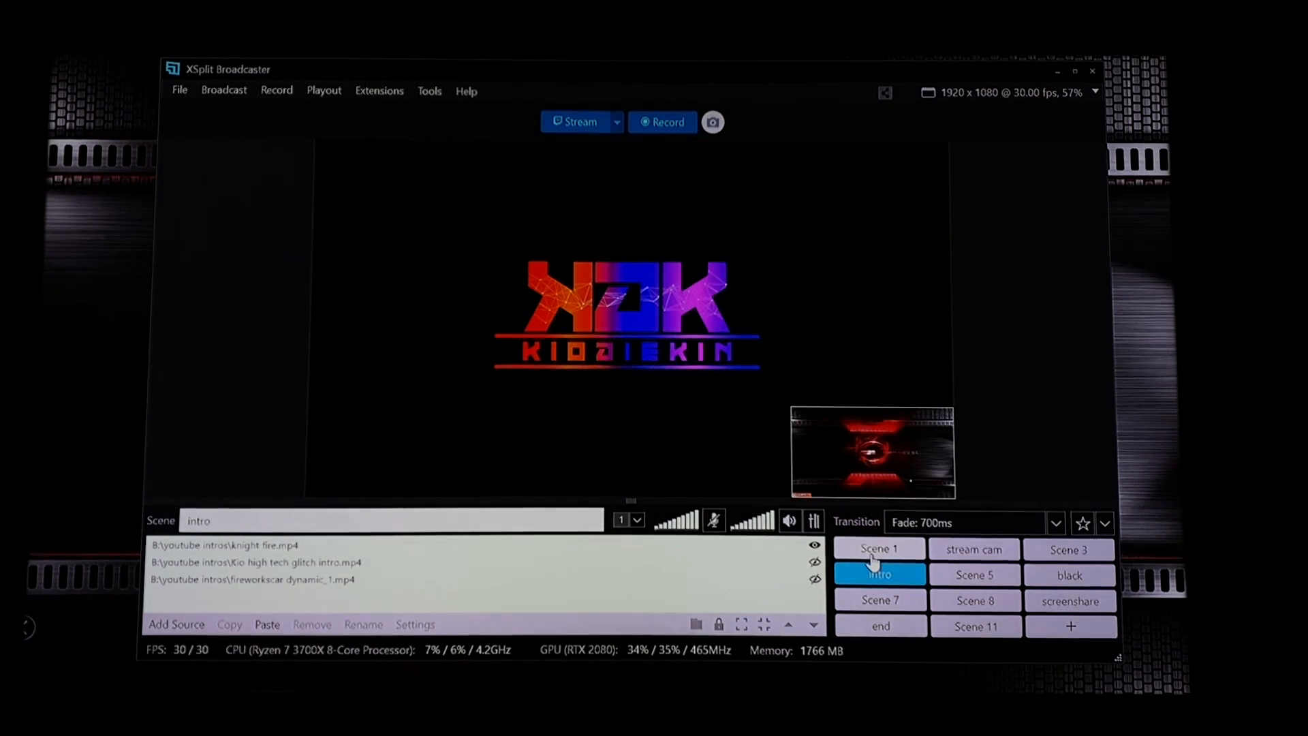
left_click(872, 555)
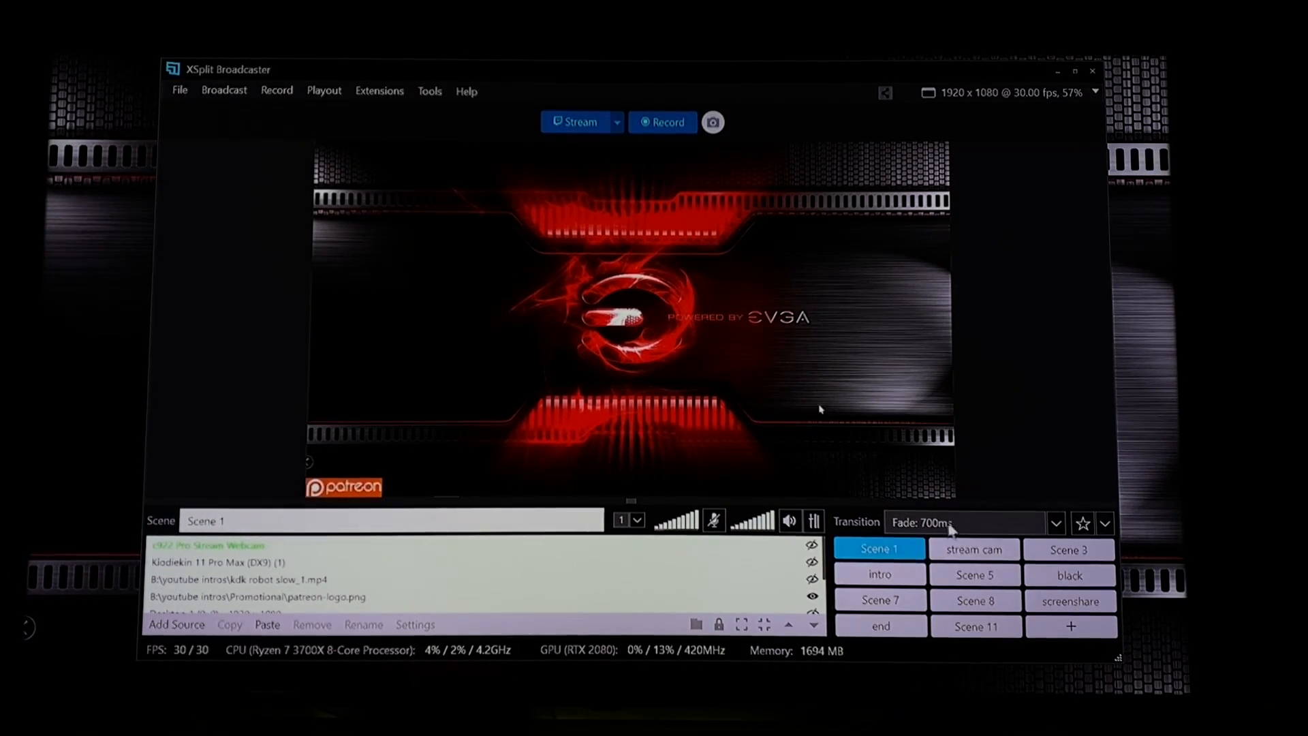
Step: Set the transition to the 500 ms Demo stinger and try it by switching to stream cam and back to Scene 1
left_click(1055, 524)
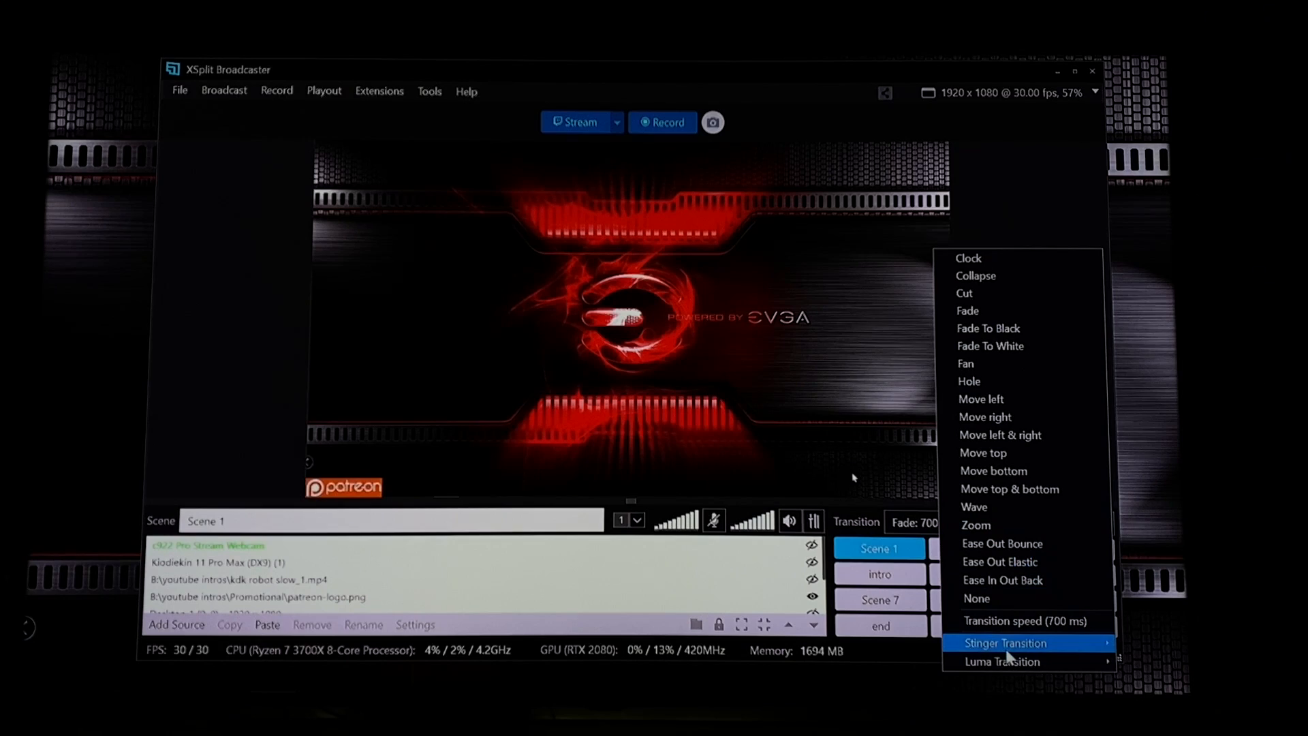
mouse_move(1007, 648)
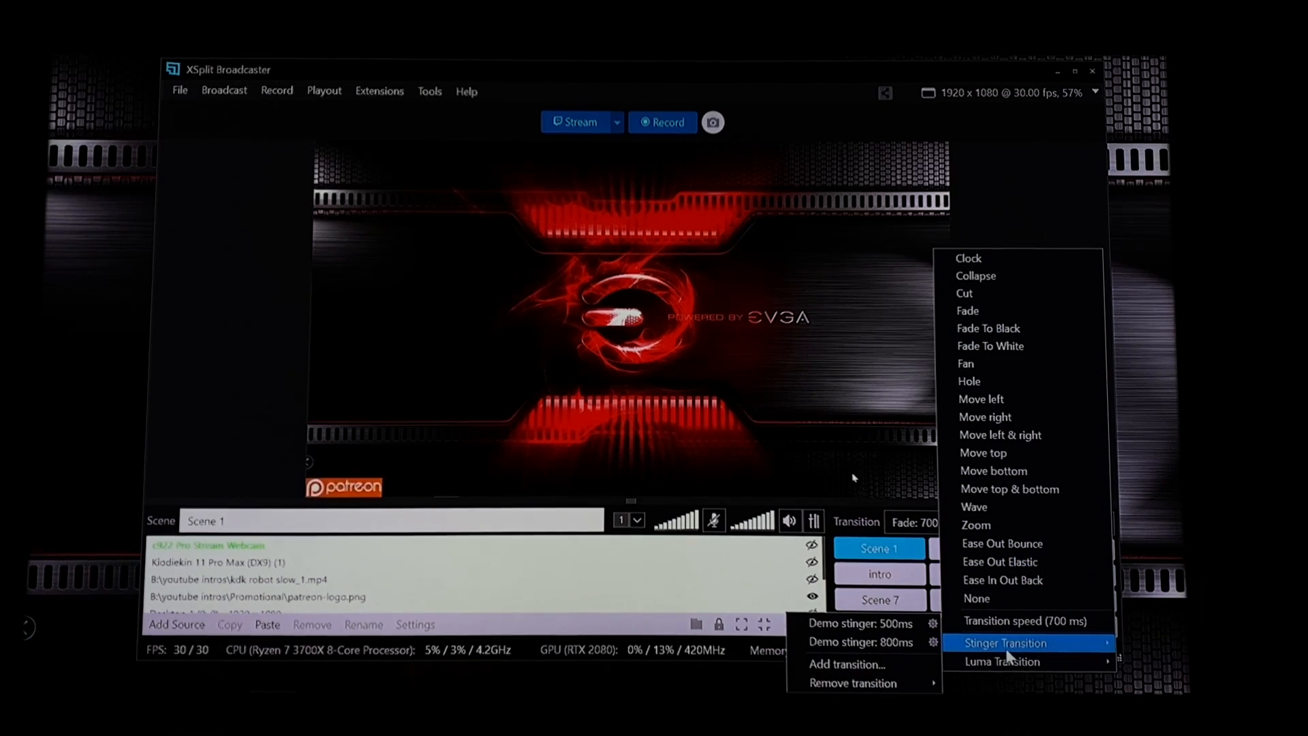
left_click(873, 630)
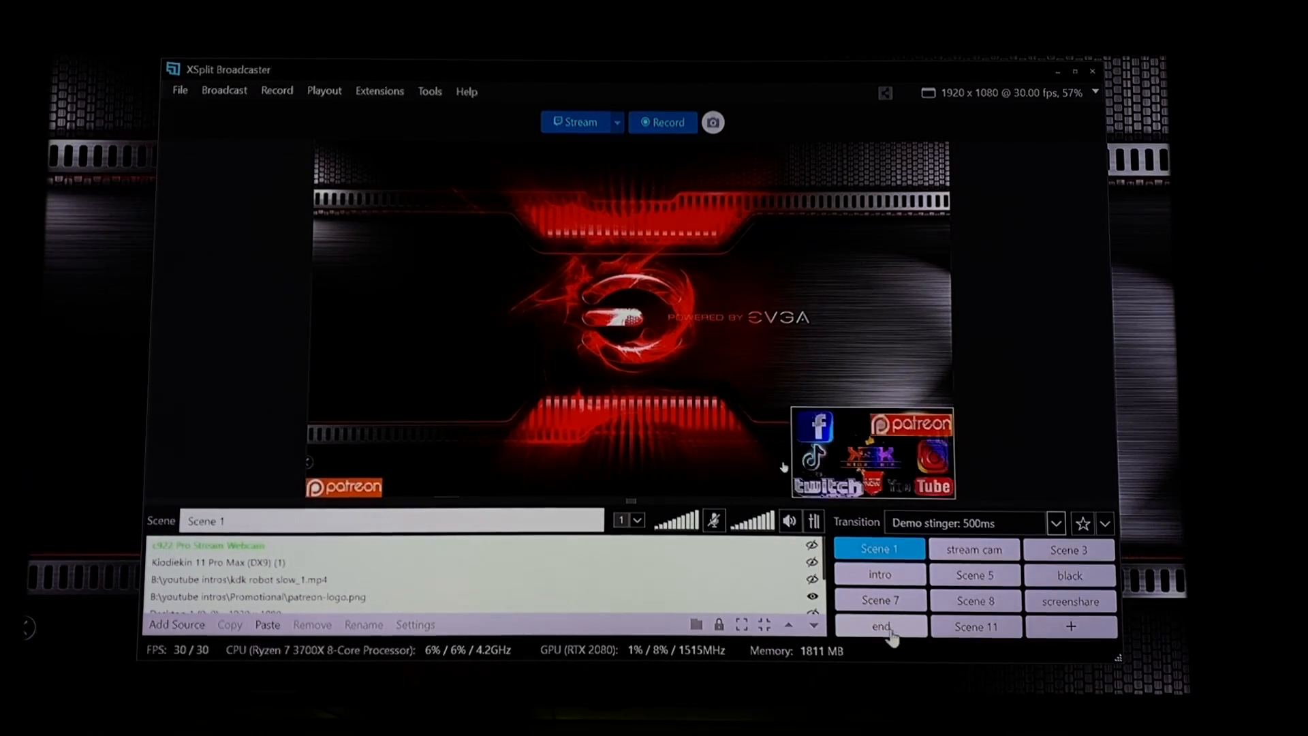
left_click(974, 563)
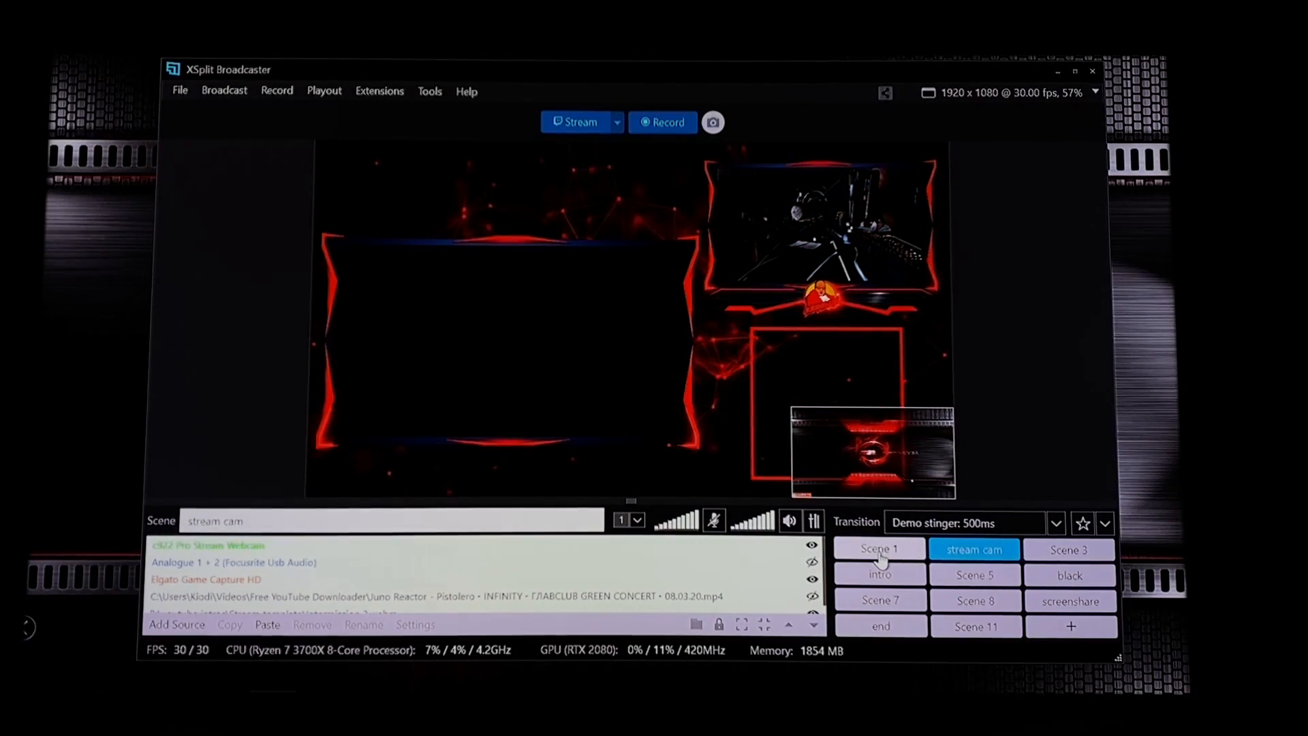
left_click(881, 557)
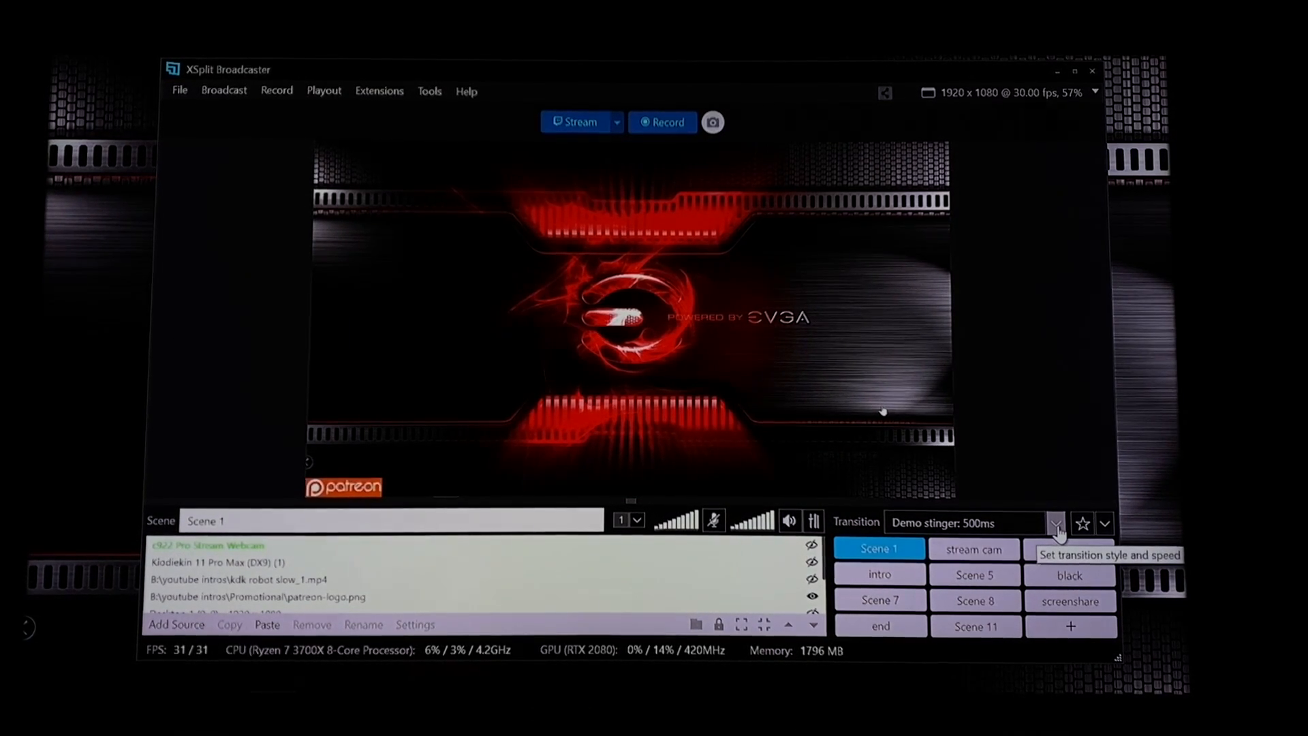
Step: Show the stinger transition on Scene 3 and the intro scene, and return to Scene 1
left_click(1063, 550)
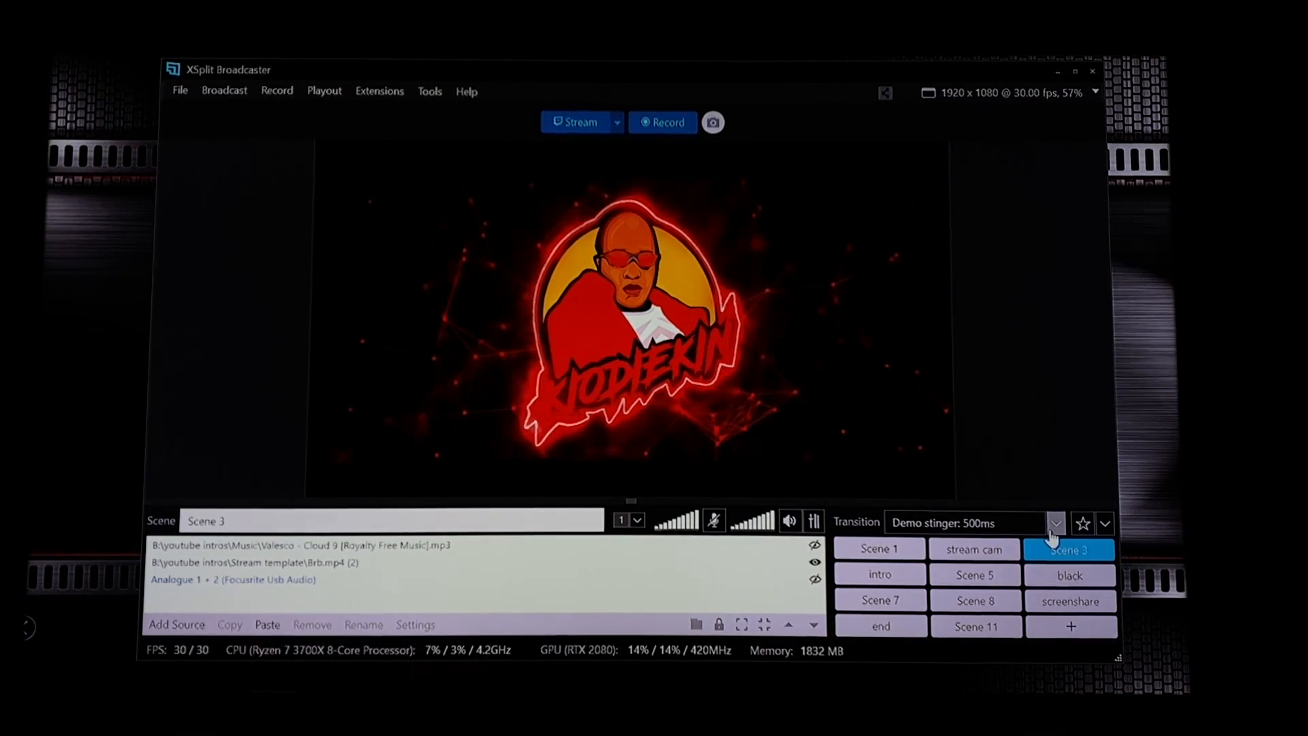
left_click(880, 575)
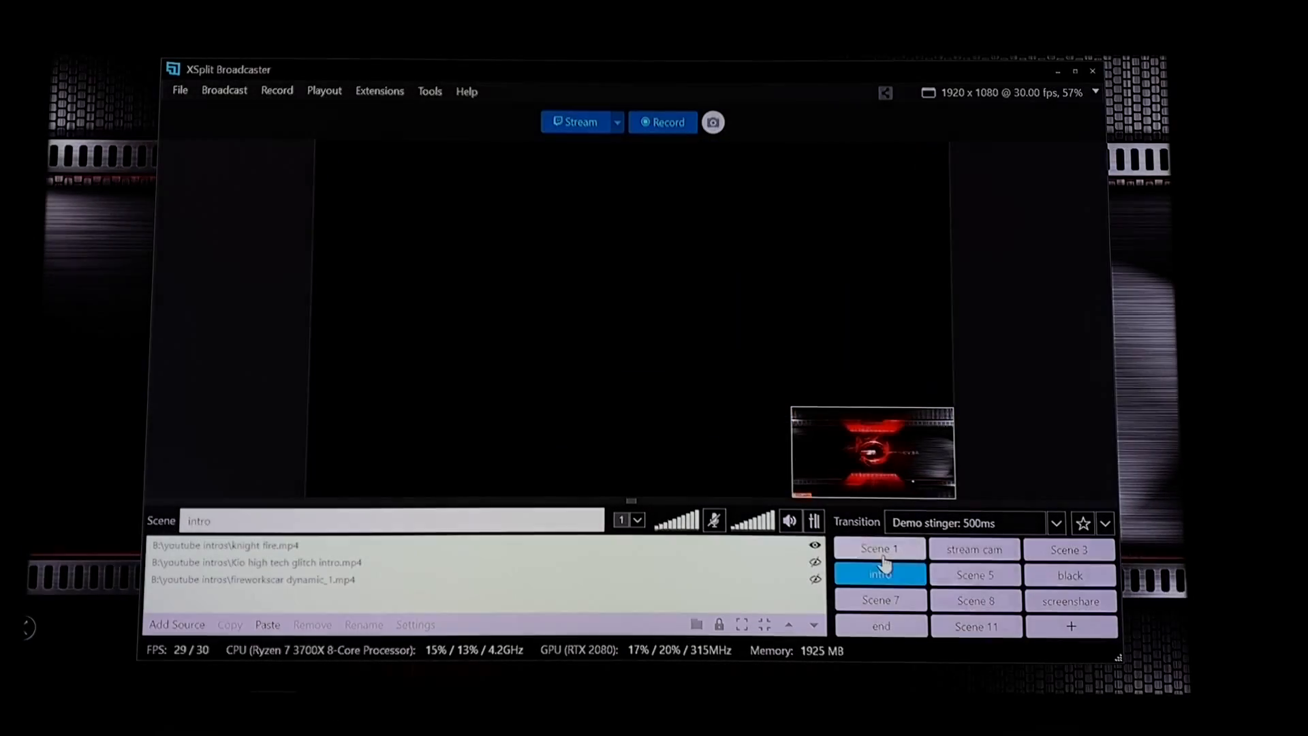
left_click(881, 552)
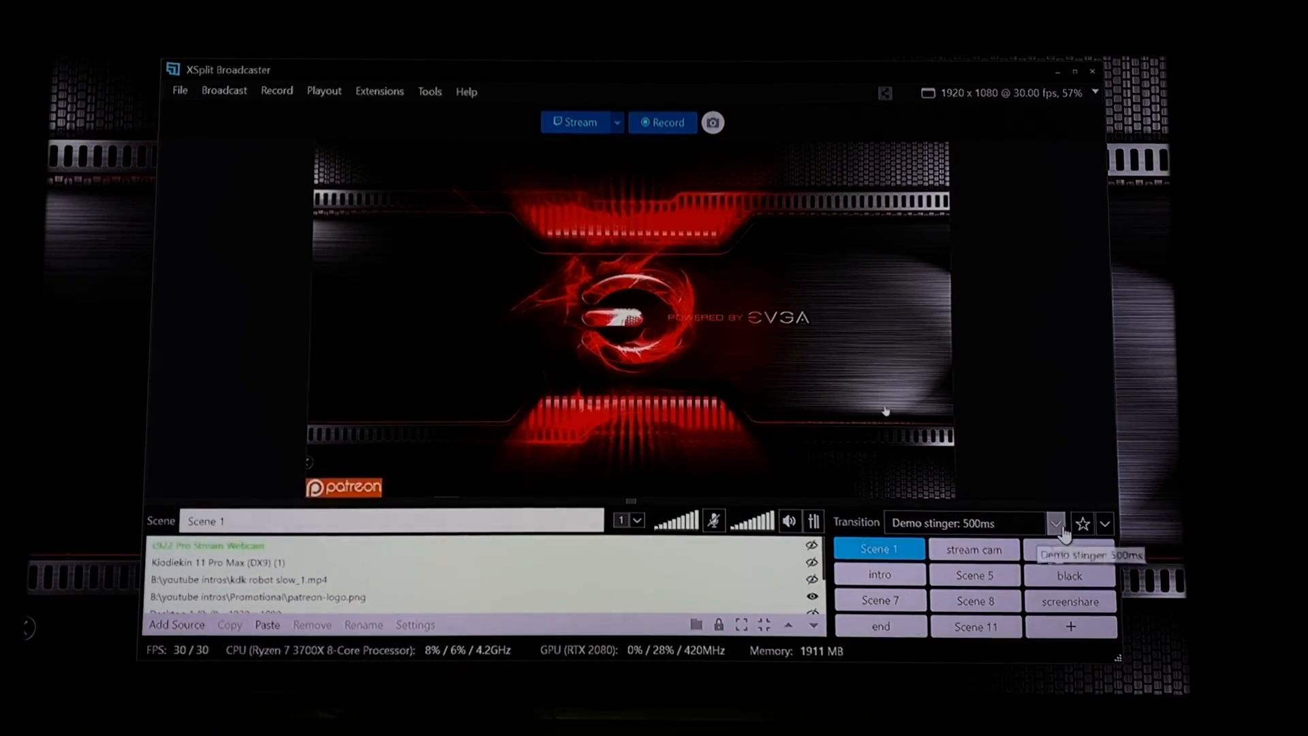
Step: Set the transition to Fade To Black and try it by switching to the stream cam scene
left_click(1065, 530)
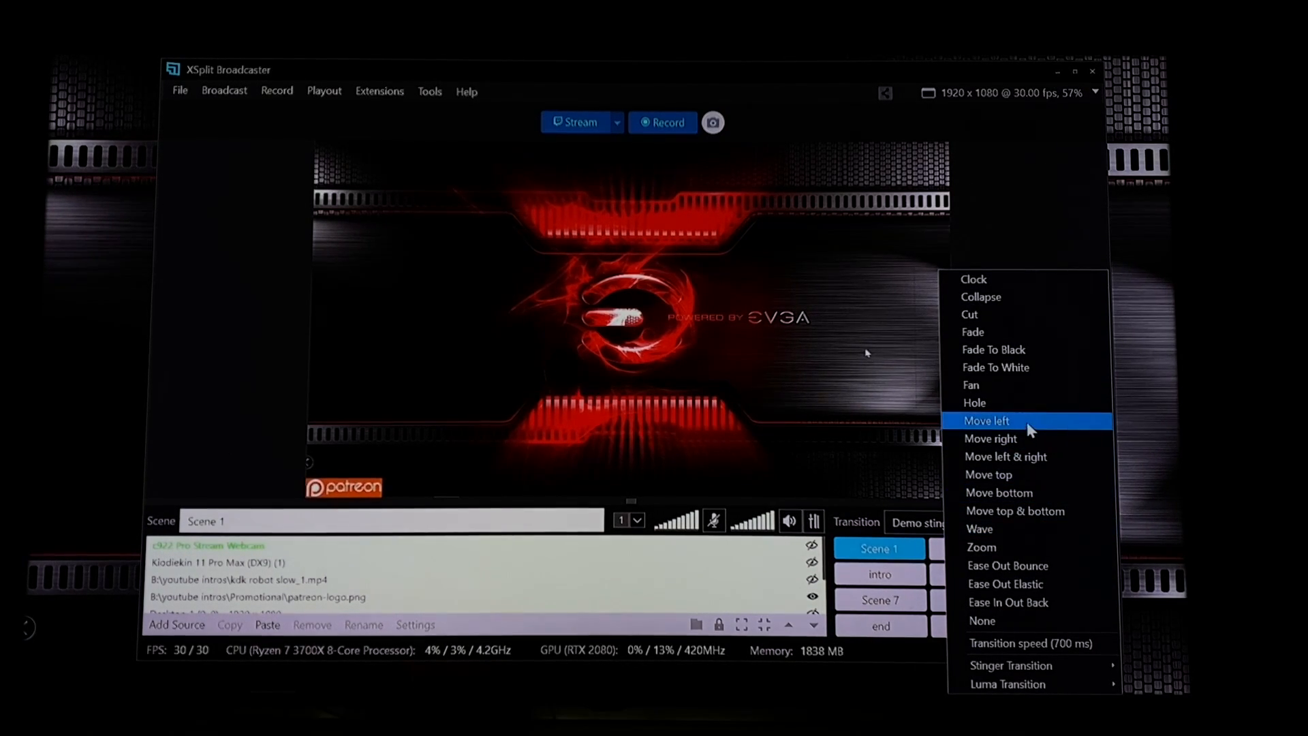
left_click(999, 350)
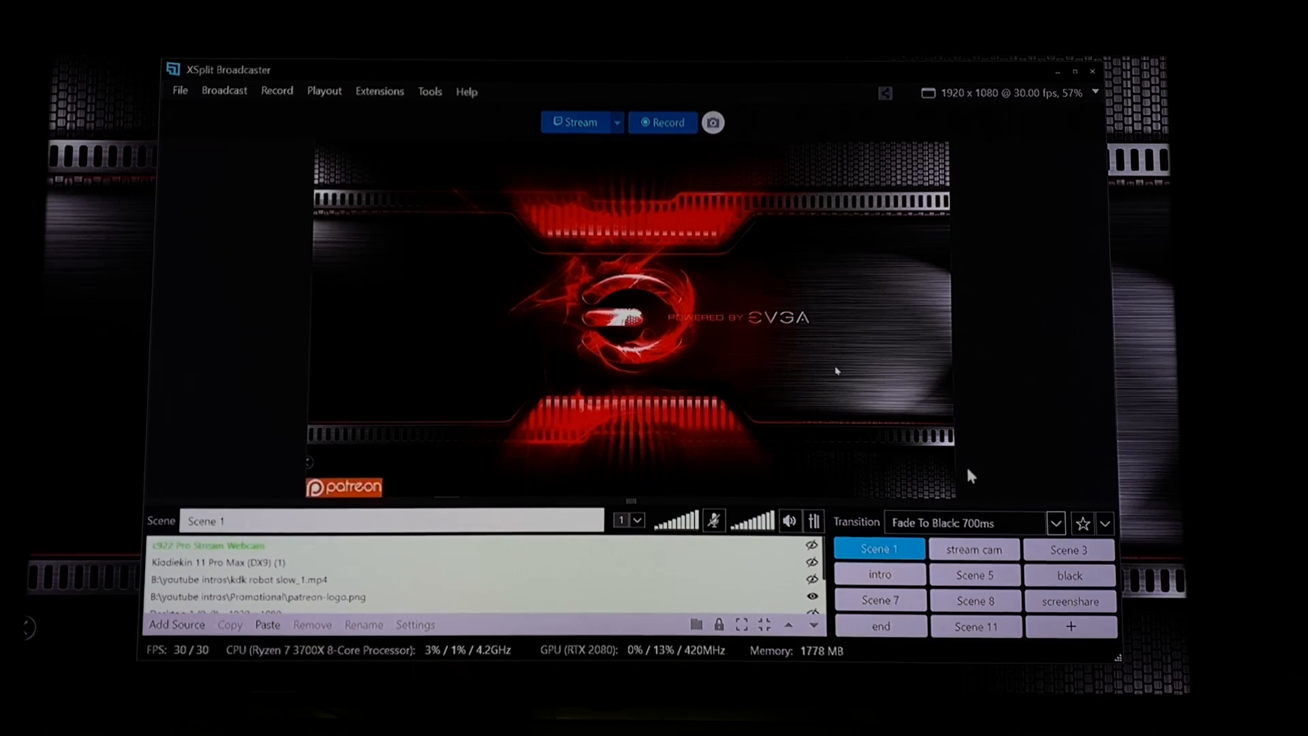
left_click(1057, 524)
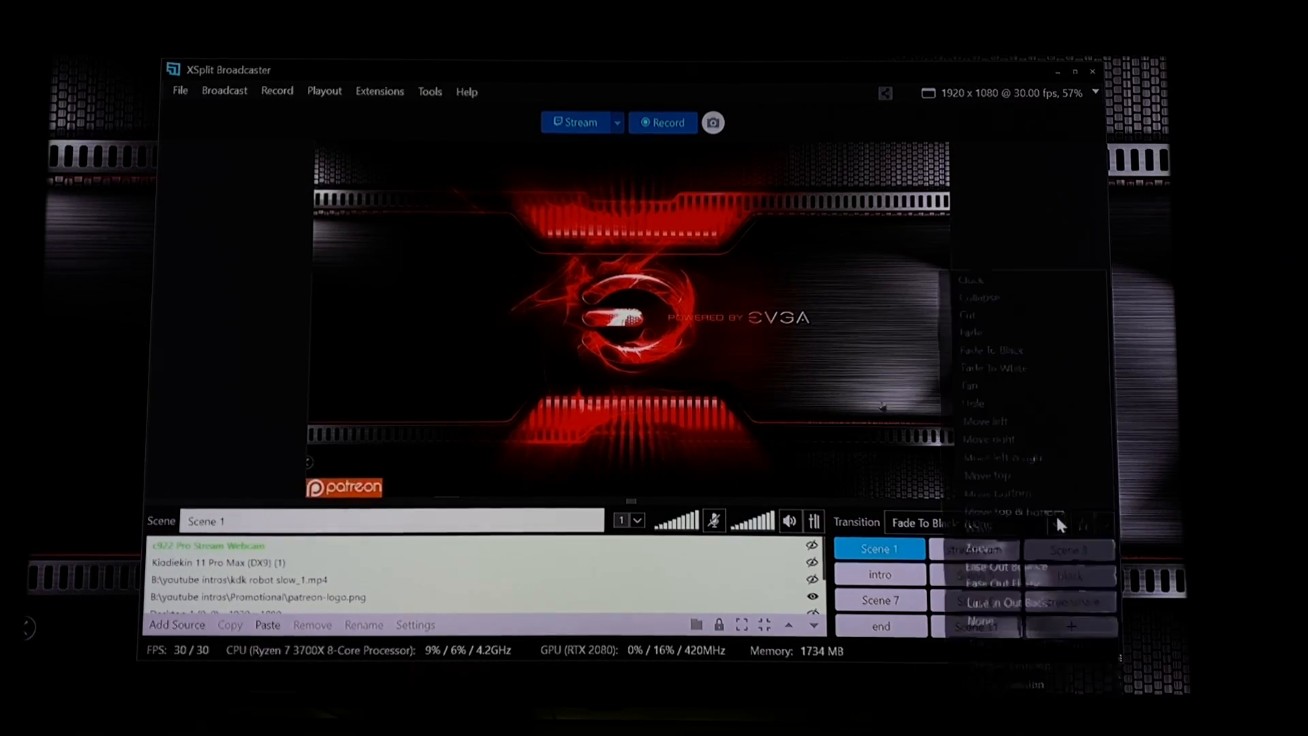
left_click(1032, 206)
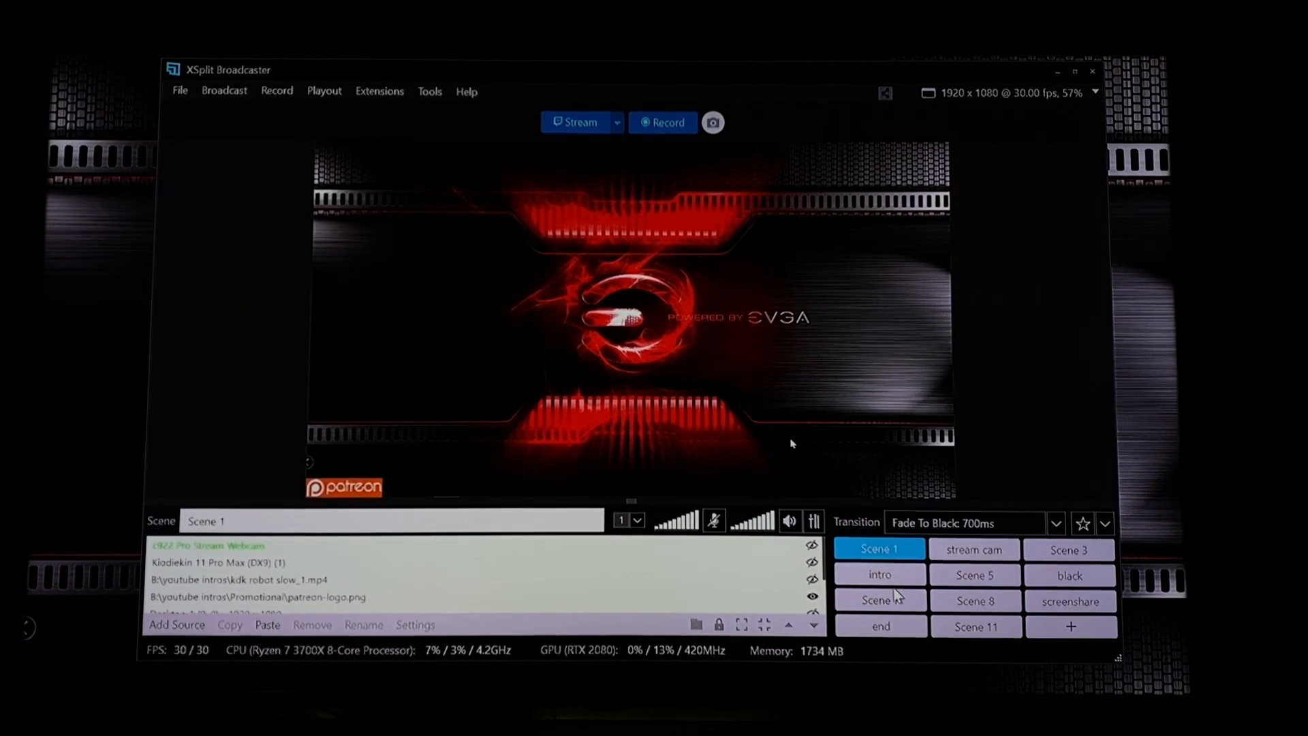
left_click(992, 555)
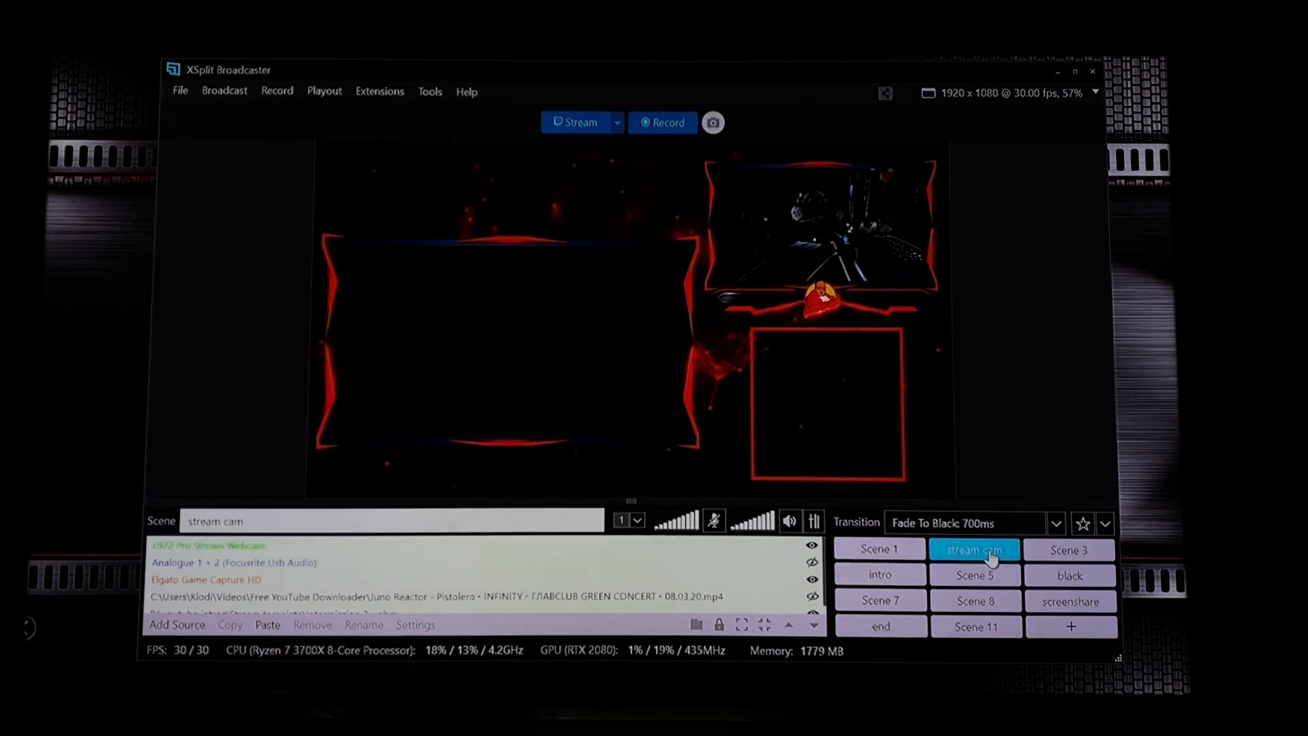
Step: Set the transition to Fade and switch to Scene 7
left_click(1056, 523)
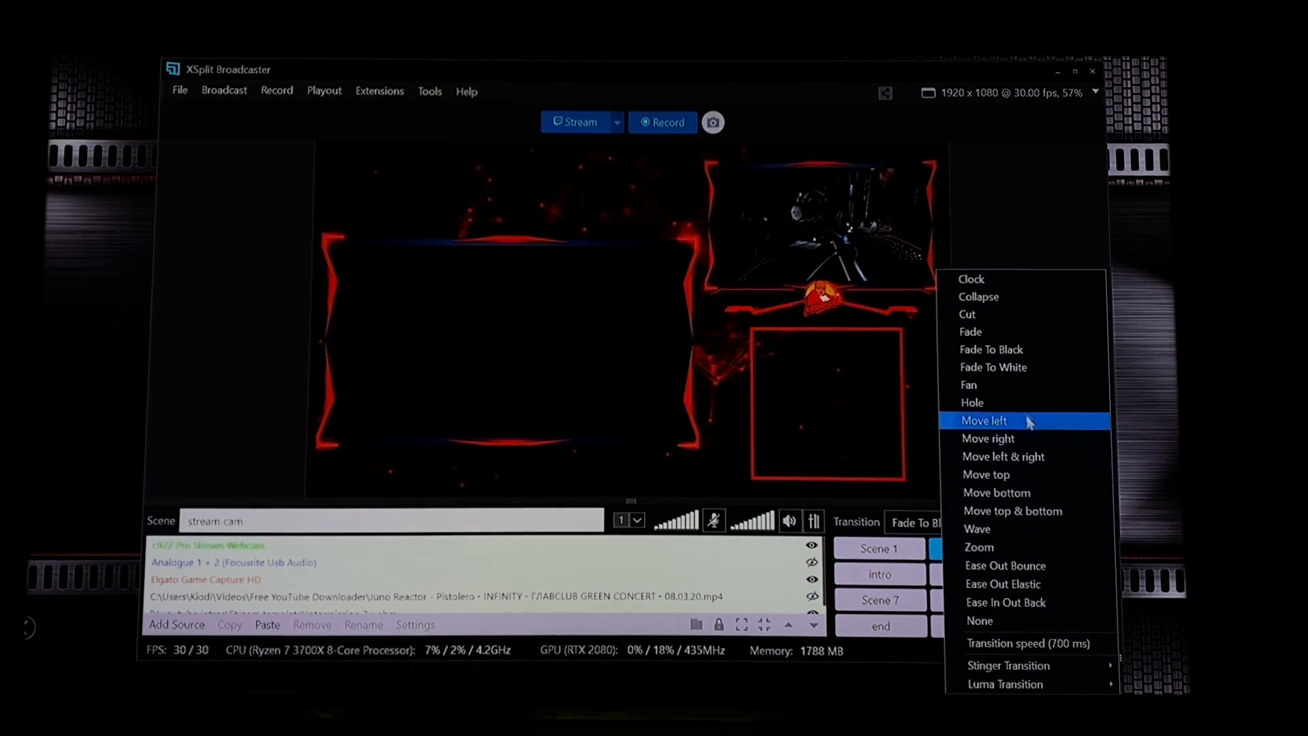
left_click(999, 334)
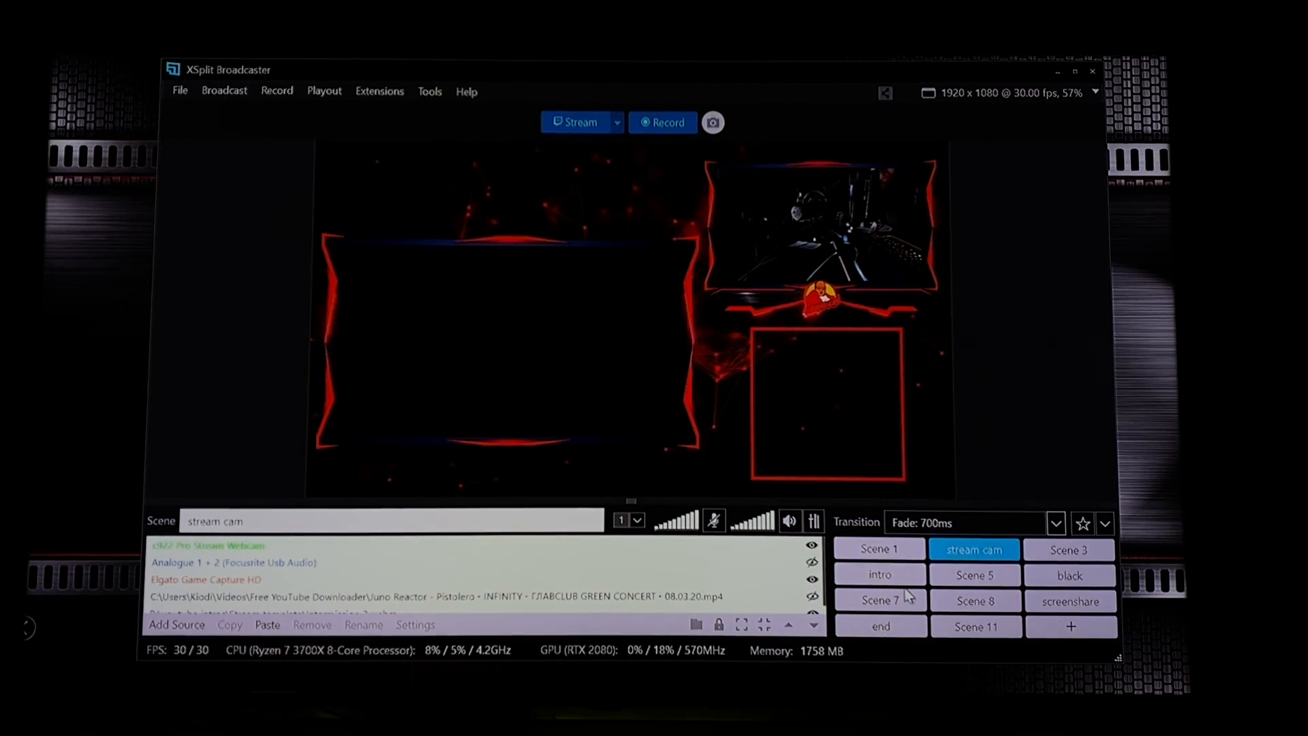
left_click(878, 601)
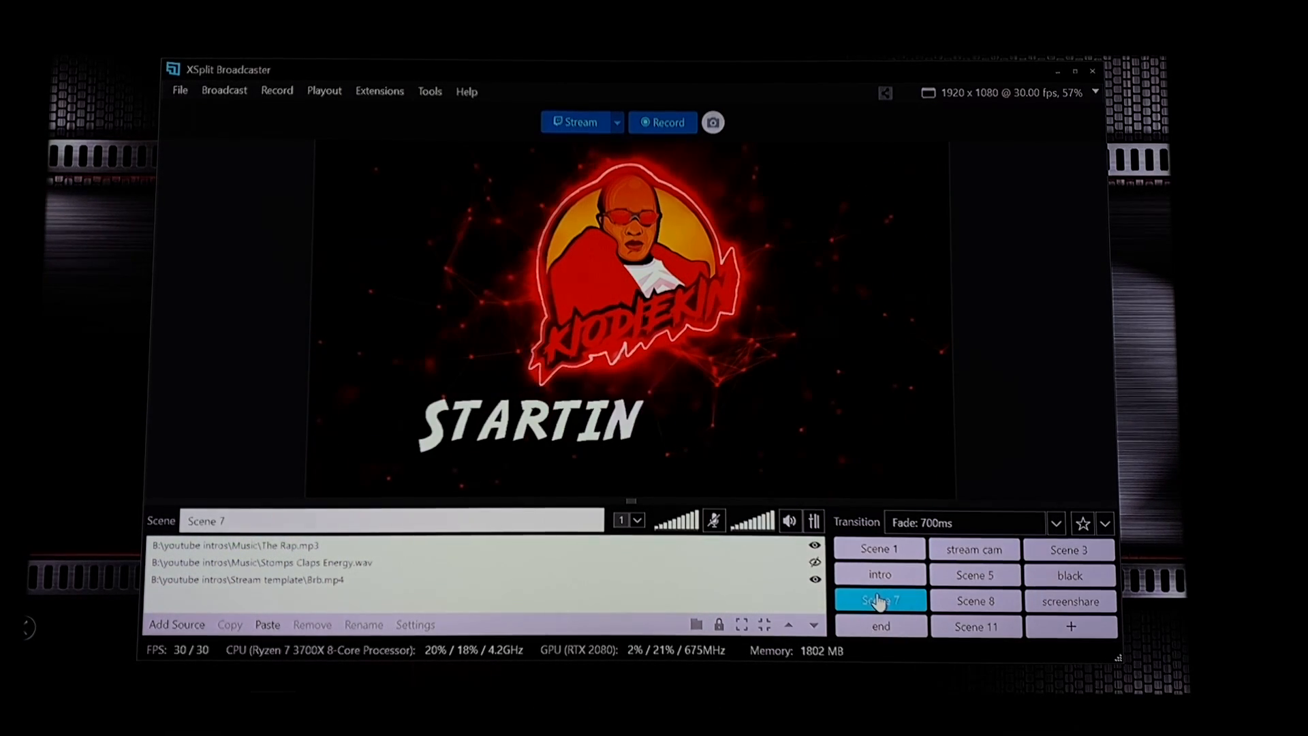
Step: Hide Scene 7's The Rap.mp3 source and check the media settings of its Brb.mp4 source
left_click(814, 546)
left_click(815, 562)
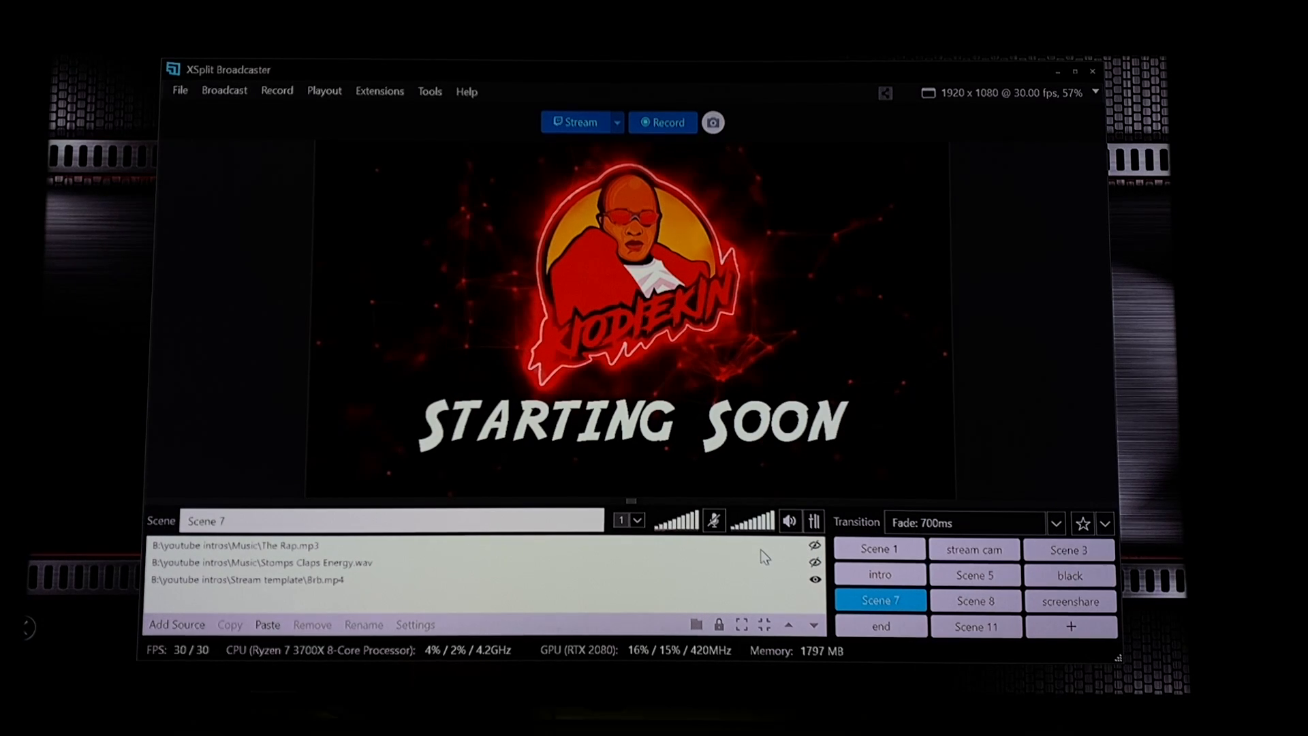
left_click(734, 325)
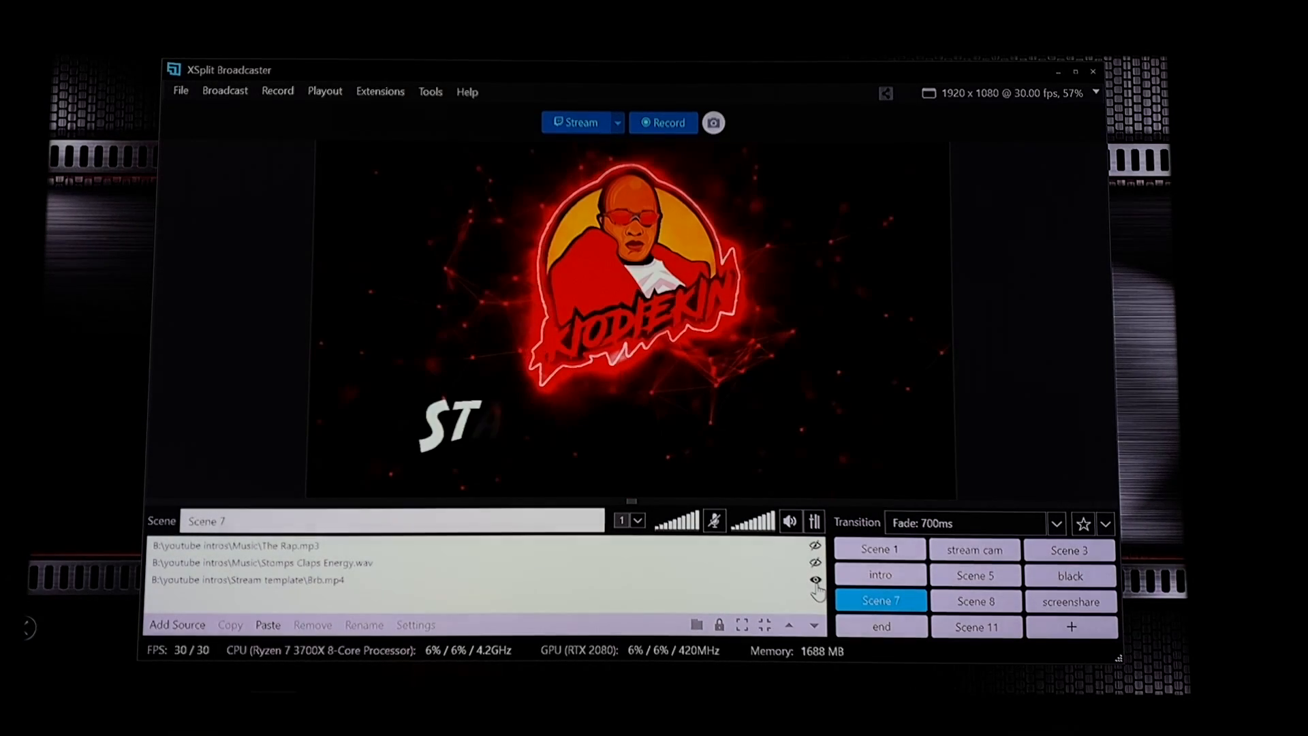
right_click(754, 334)
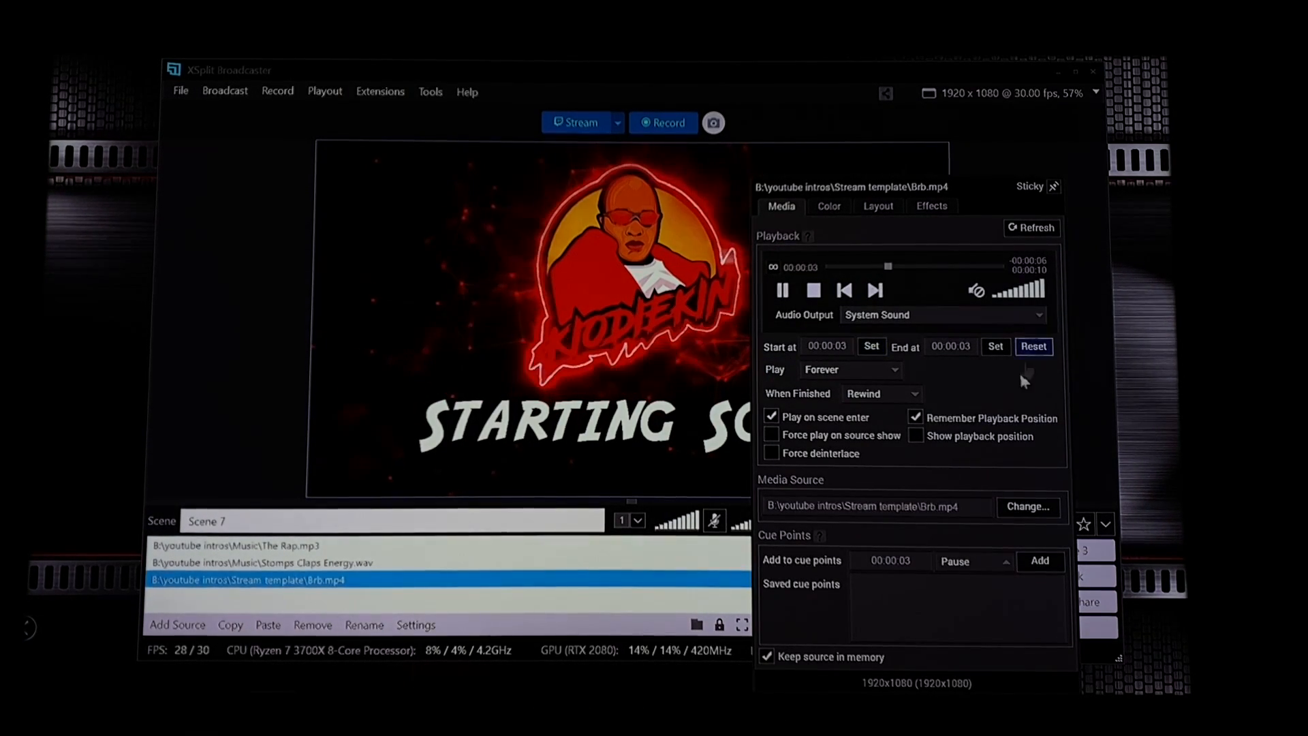
left_click(641, 402)
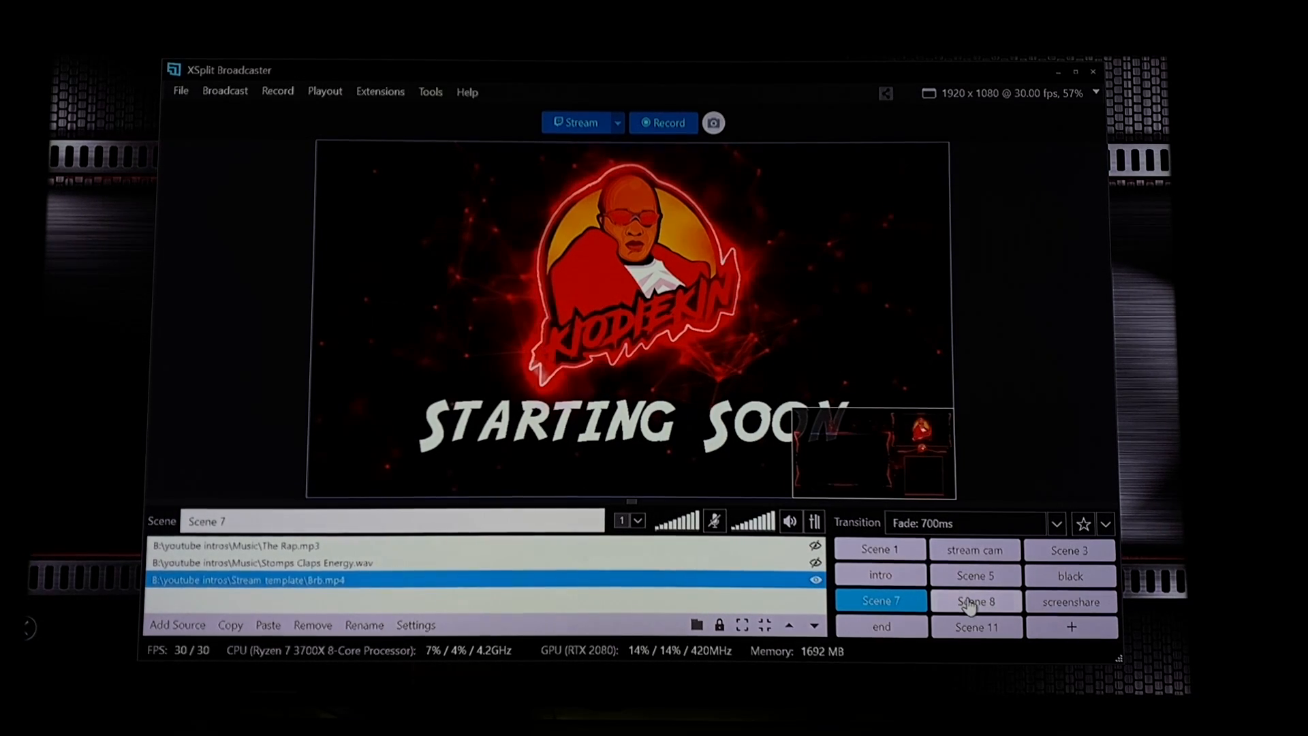
Step: Show Scene 8, switch to the screenshare scene, and select its 2021-04-17_18-21-21.mp4 source
left_click(973, 602)
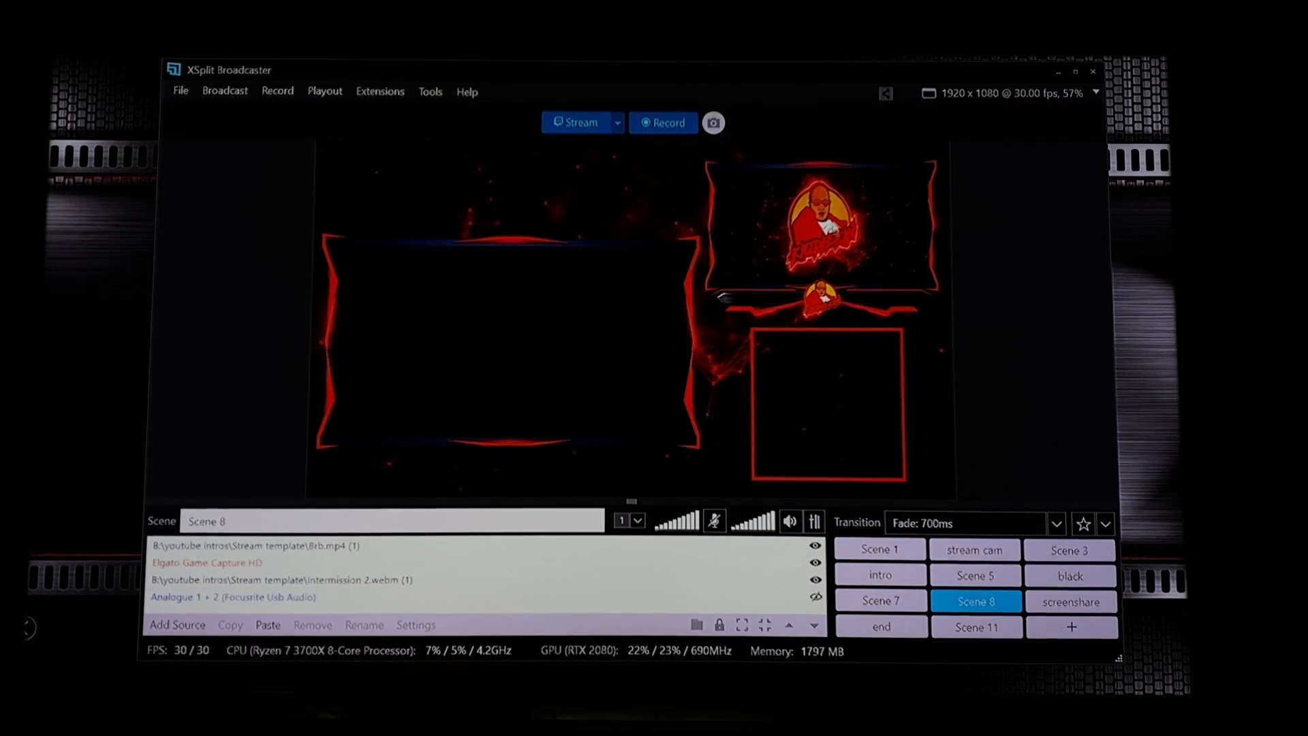
left_click(870, 466)
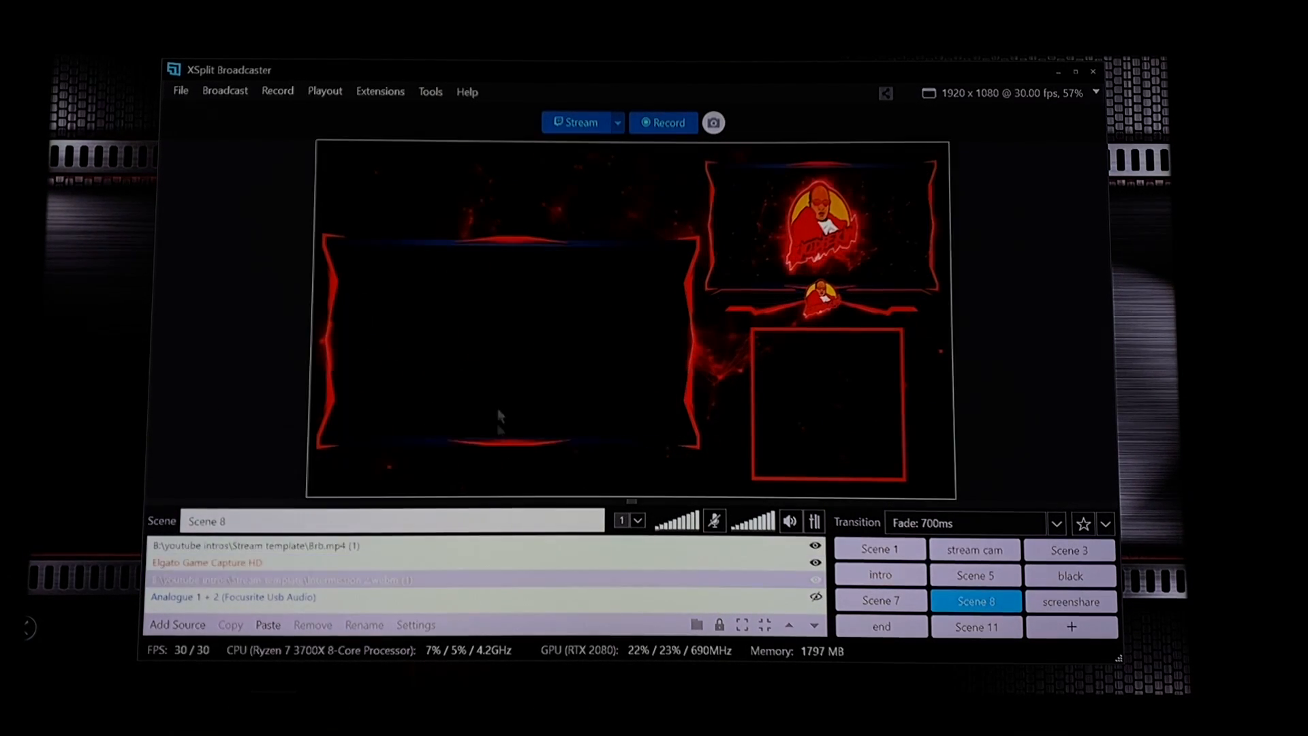
left_click(1050, 606)
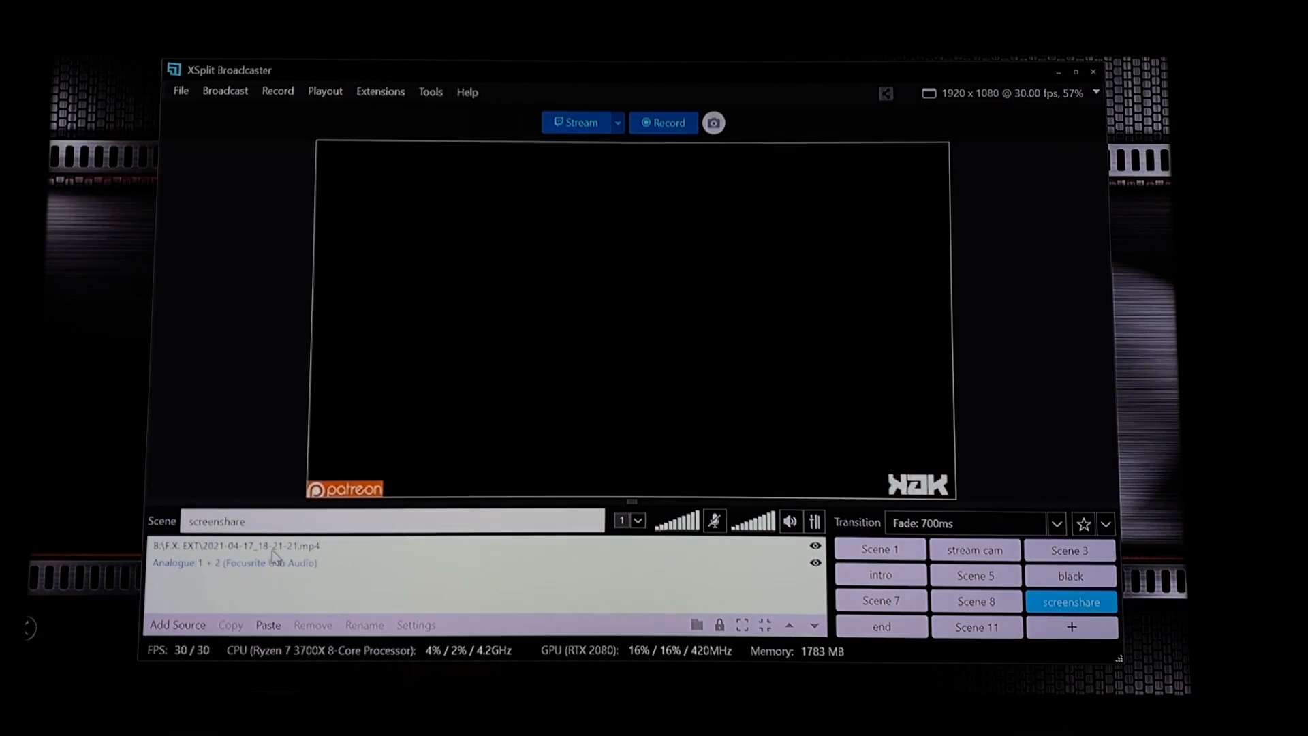
left_click_drag(265, 552, 264, 553)
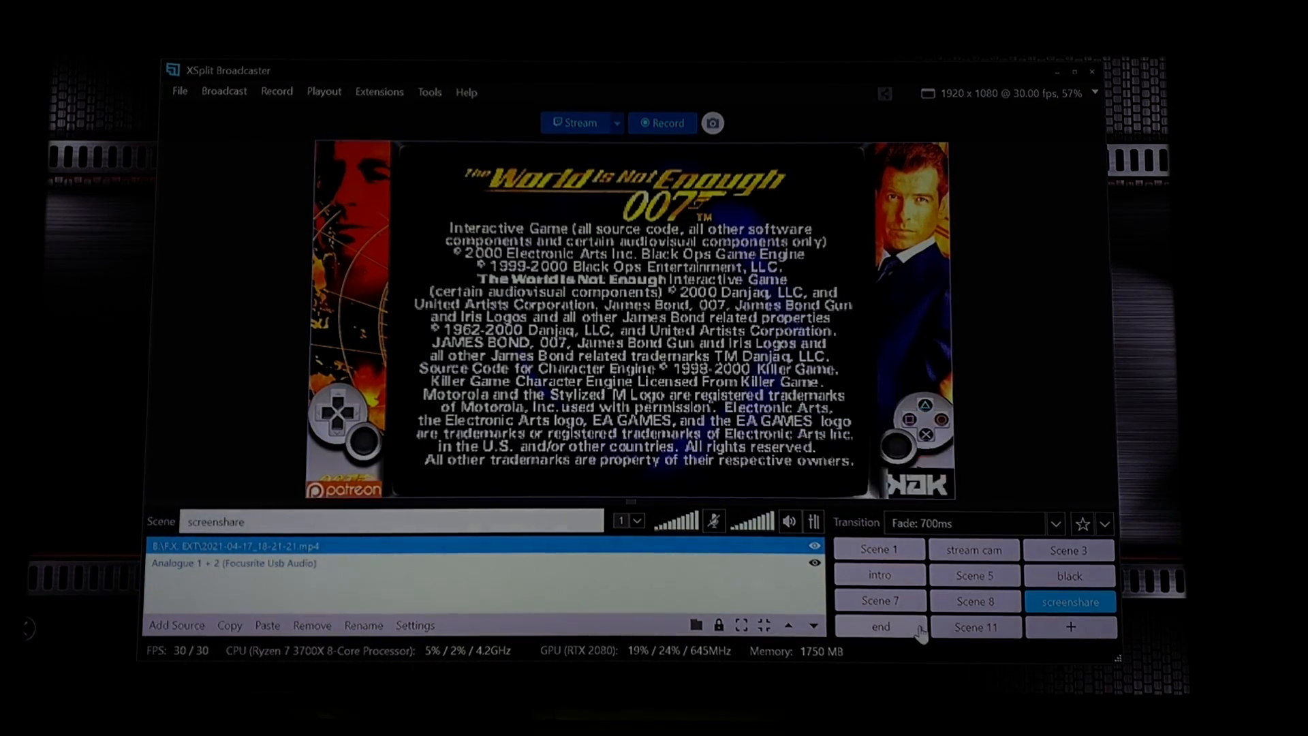
Step: Switch to the end scene and toggle its social media outro_1.mp4 source off and back on
left_click(893, 628)
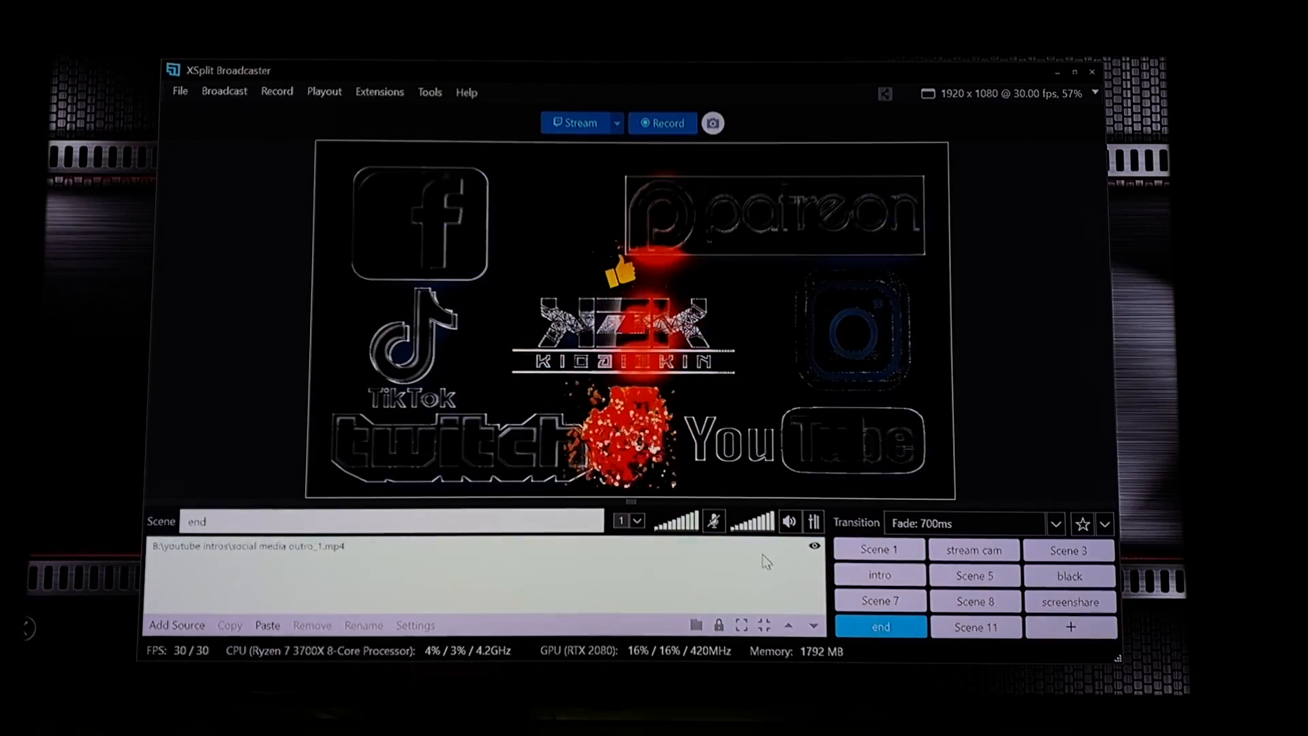
left_click(815, 546)
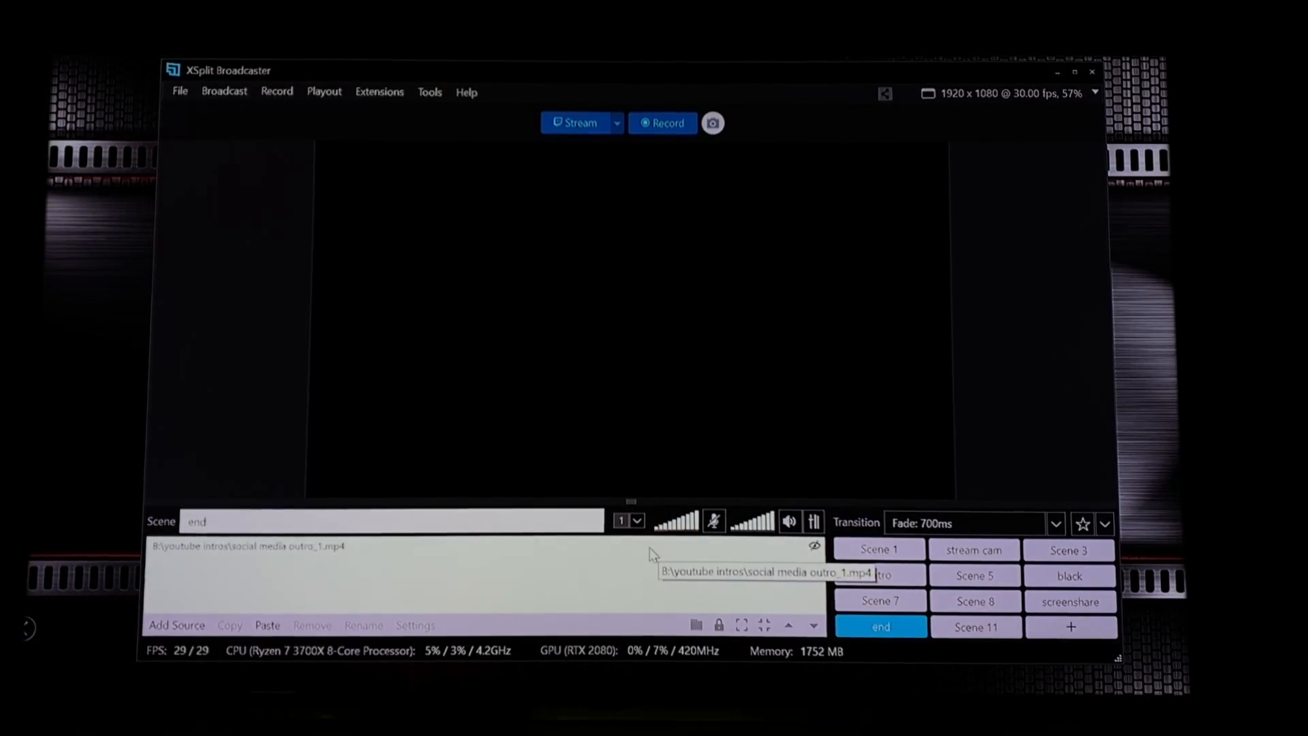
mouse_move(873, 556)
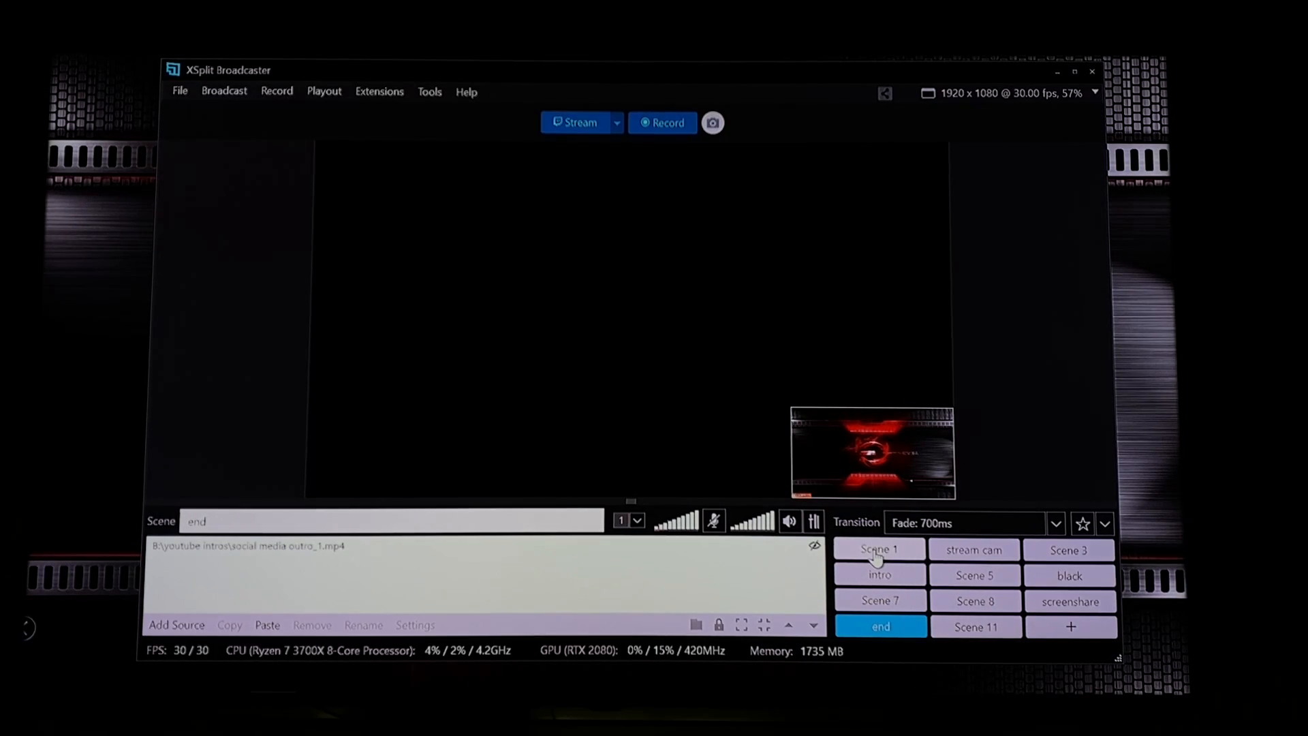
mouse_move(951, 641)
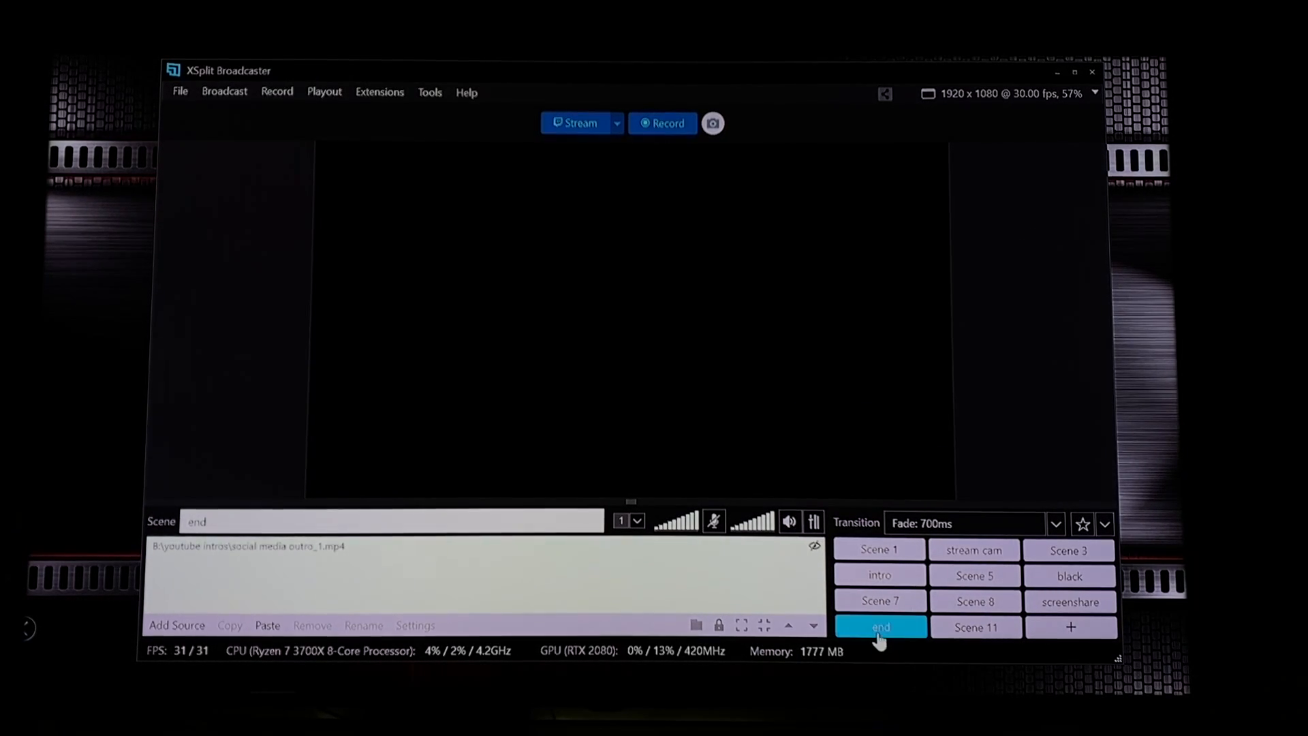
left_click(815, 549)
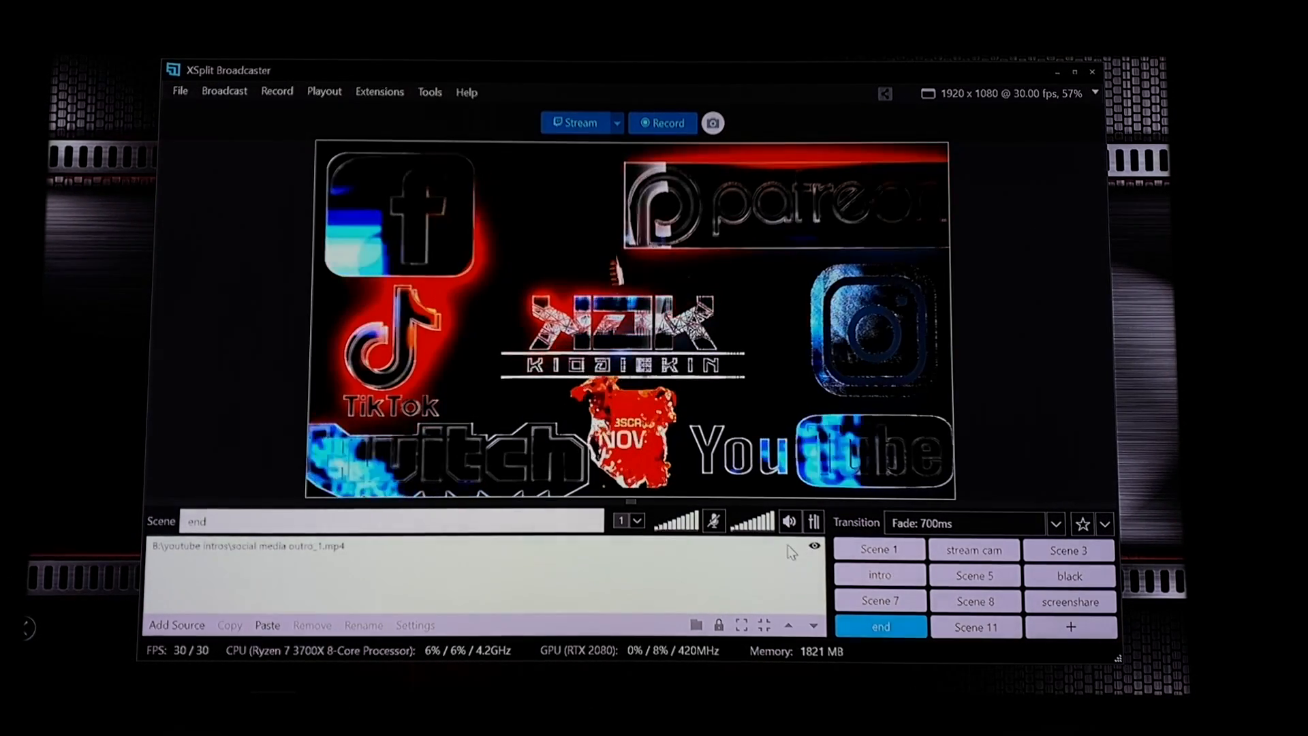
Step: Mute the audio of the end scene's social media outro_1.mp4 source in its media settings
double_click(787, 545)
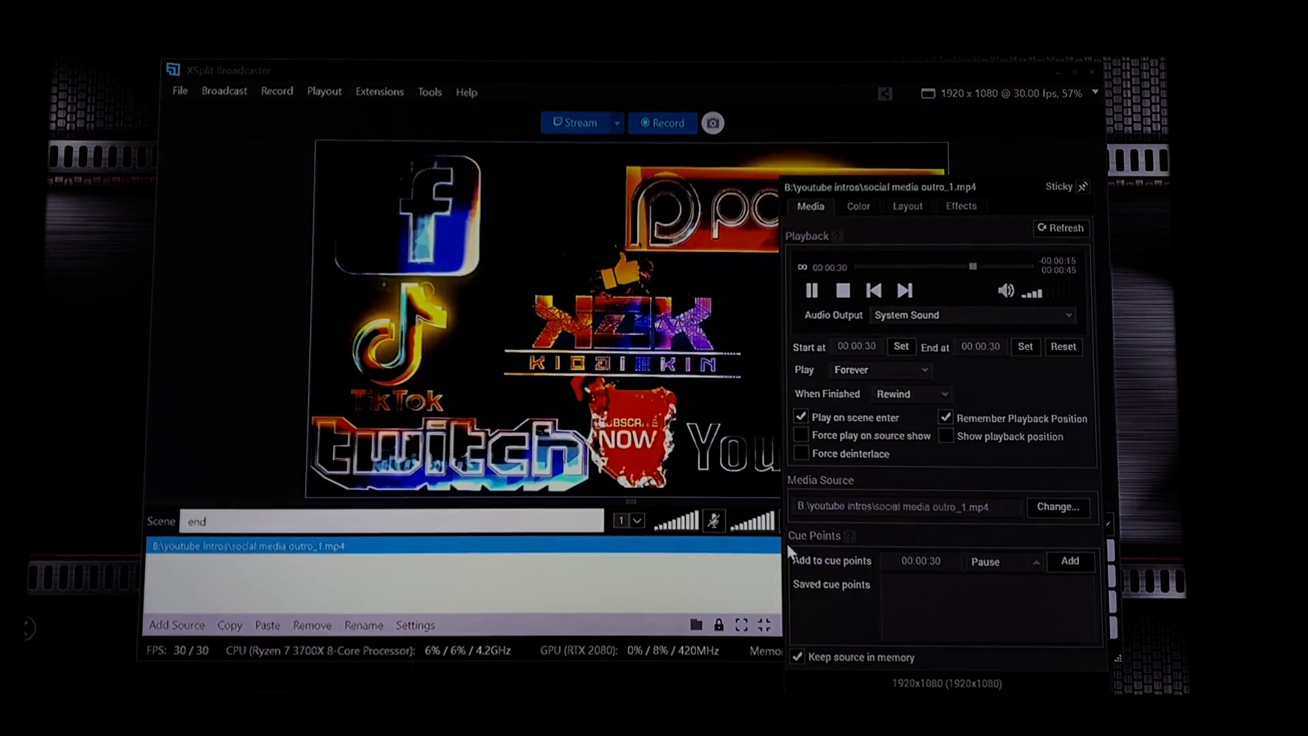
left_click(1008, 293)
left_click(559, 591)
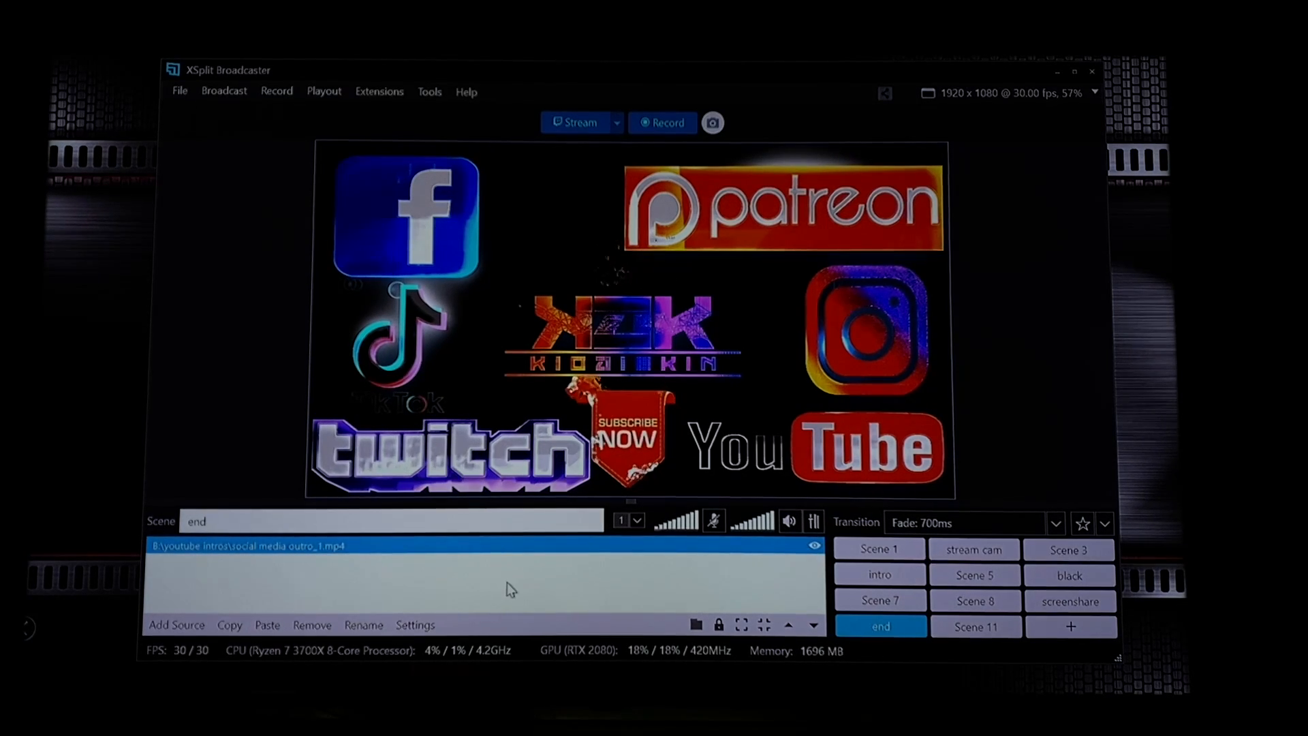
Step: Switch to Scene 11 and examine how its Desktop 1 and Desktop 2 captures are laid out
mouse_move(970, 627)
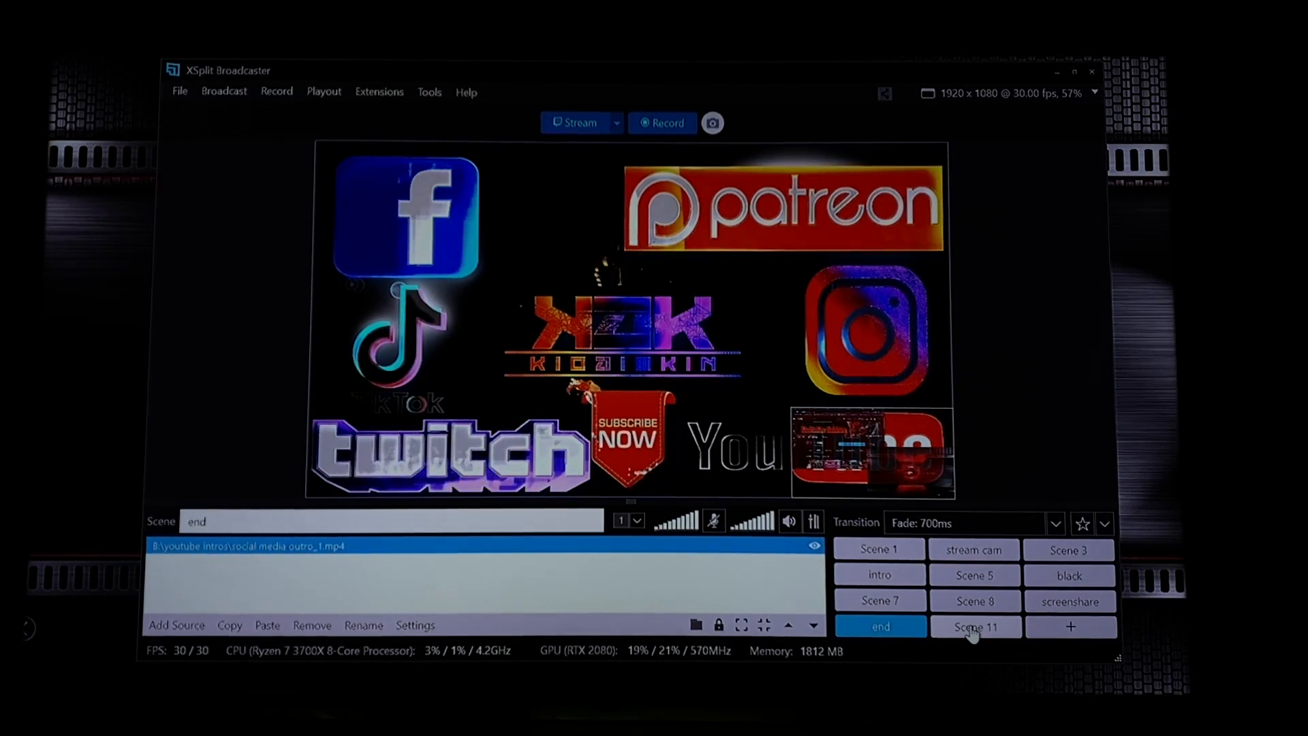
left_click(971, 629)
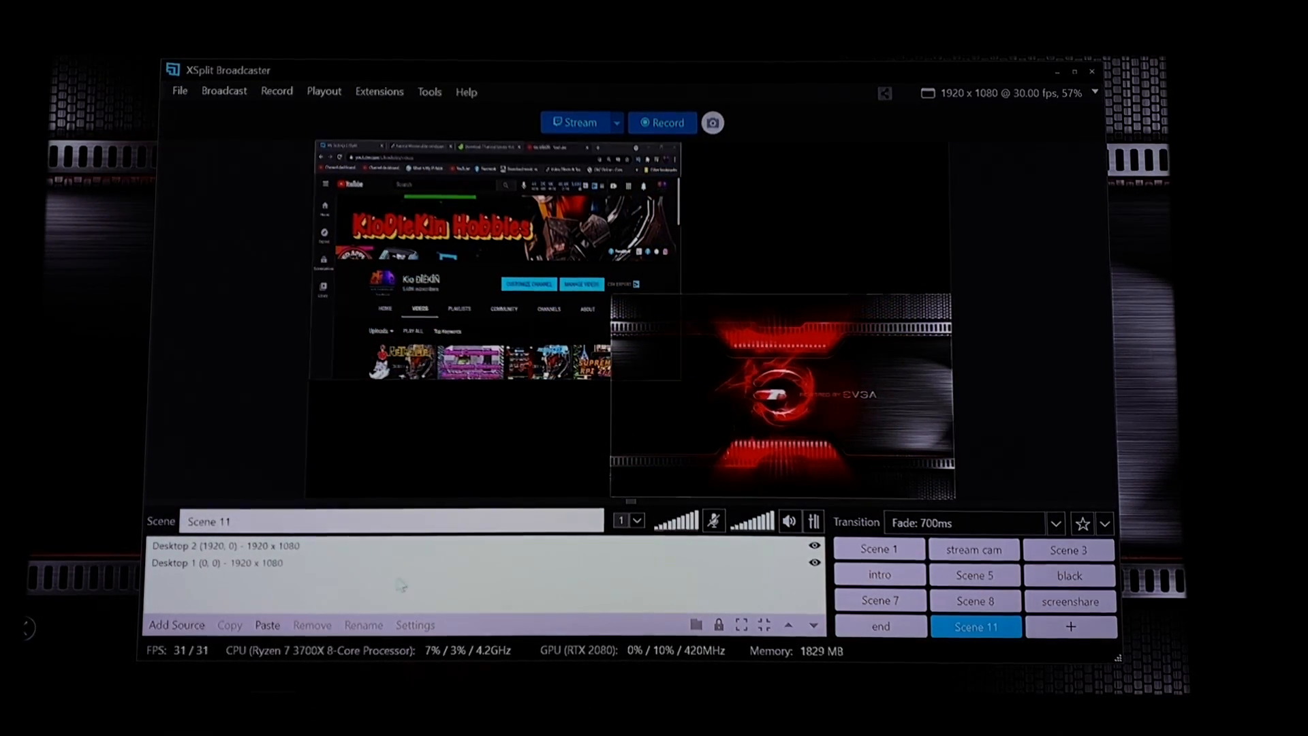
left_click(659, 348)
left_click(576, 298)
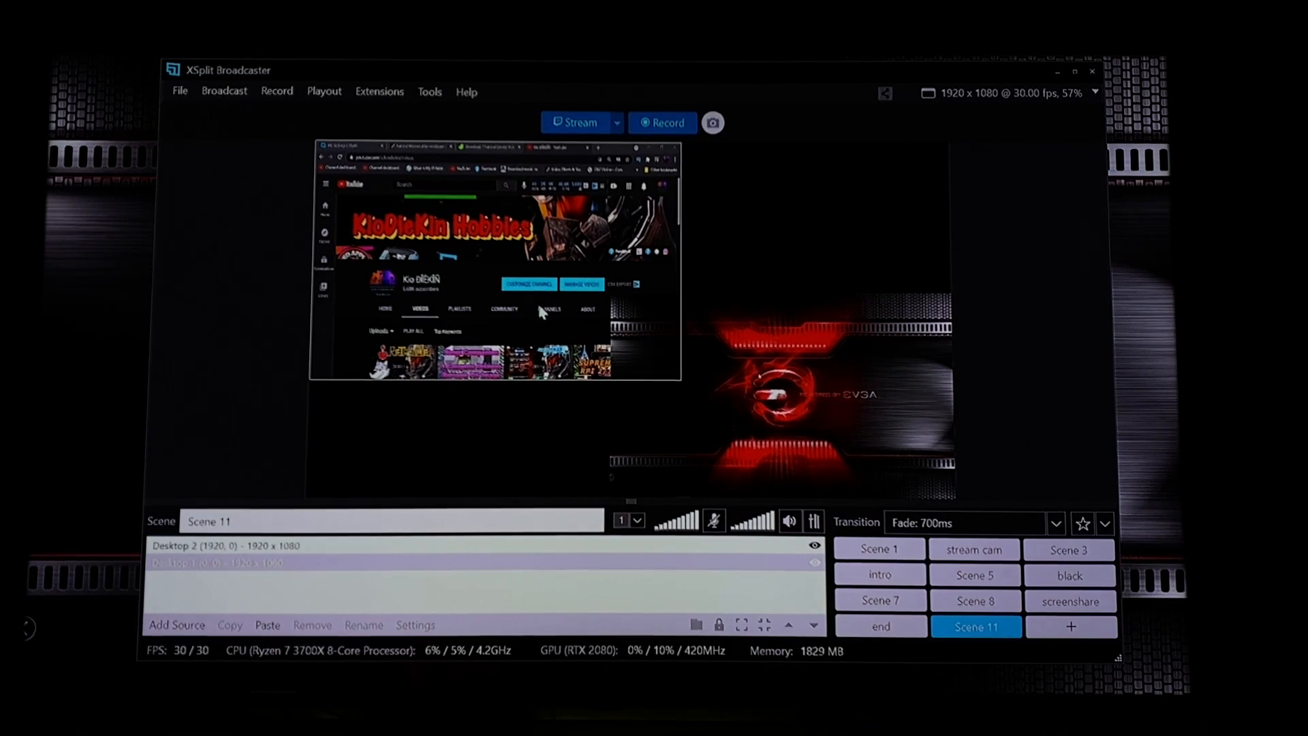
left_click(684, 420)
left_click(568, 424)
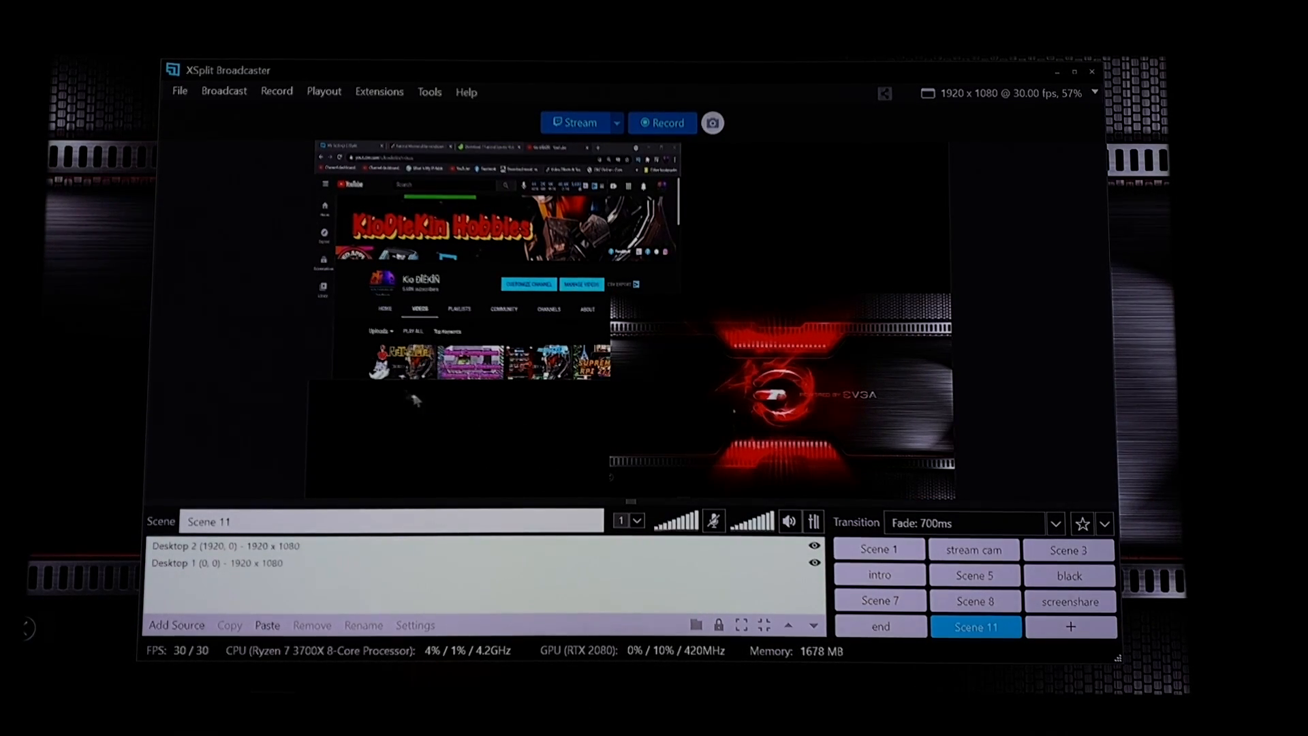
Step: Shrink the Desktop 2 capture toward the lower-right corner of Scene 11 and reduce Desktop 1 so the two captures do not overlap
left_click(504, 340)
left_click(654, 365)
left_click(462, 397)
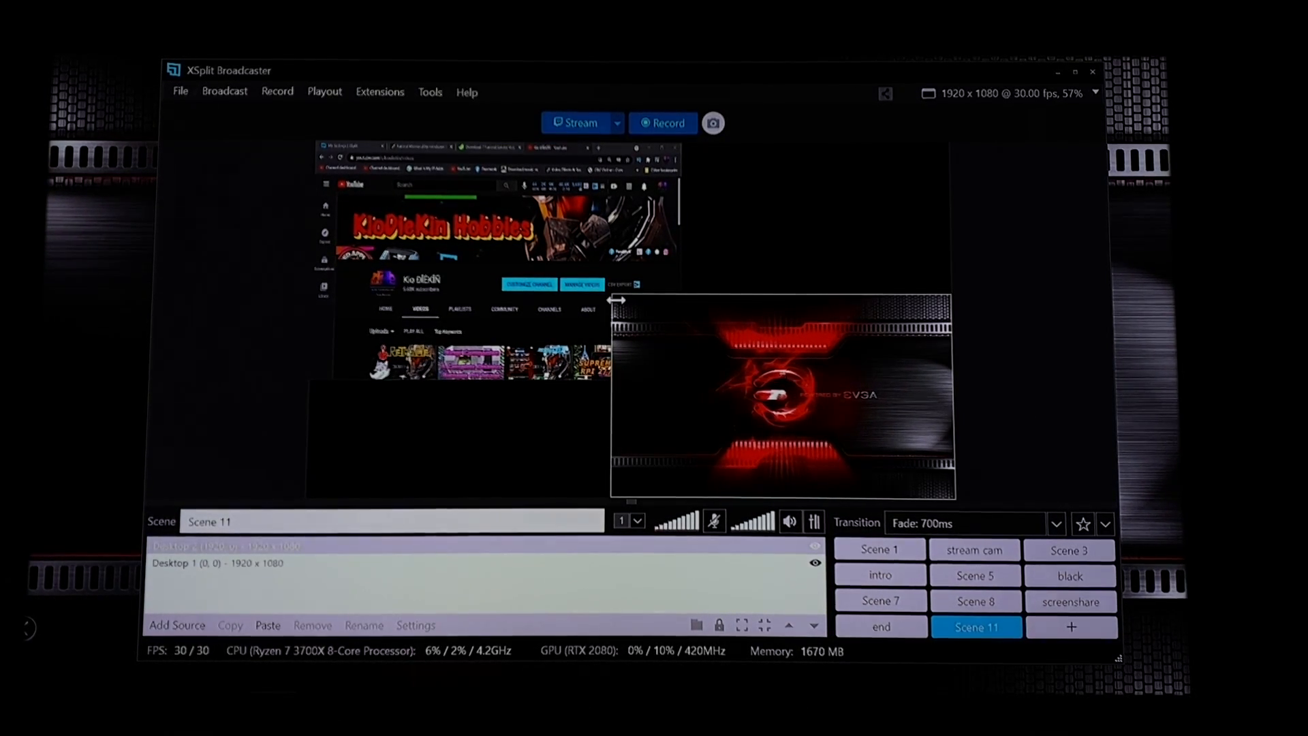
left_click_drag(615, 300, 681, 350)
left_click(534, 417)
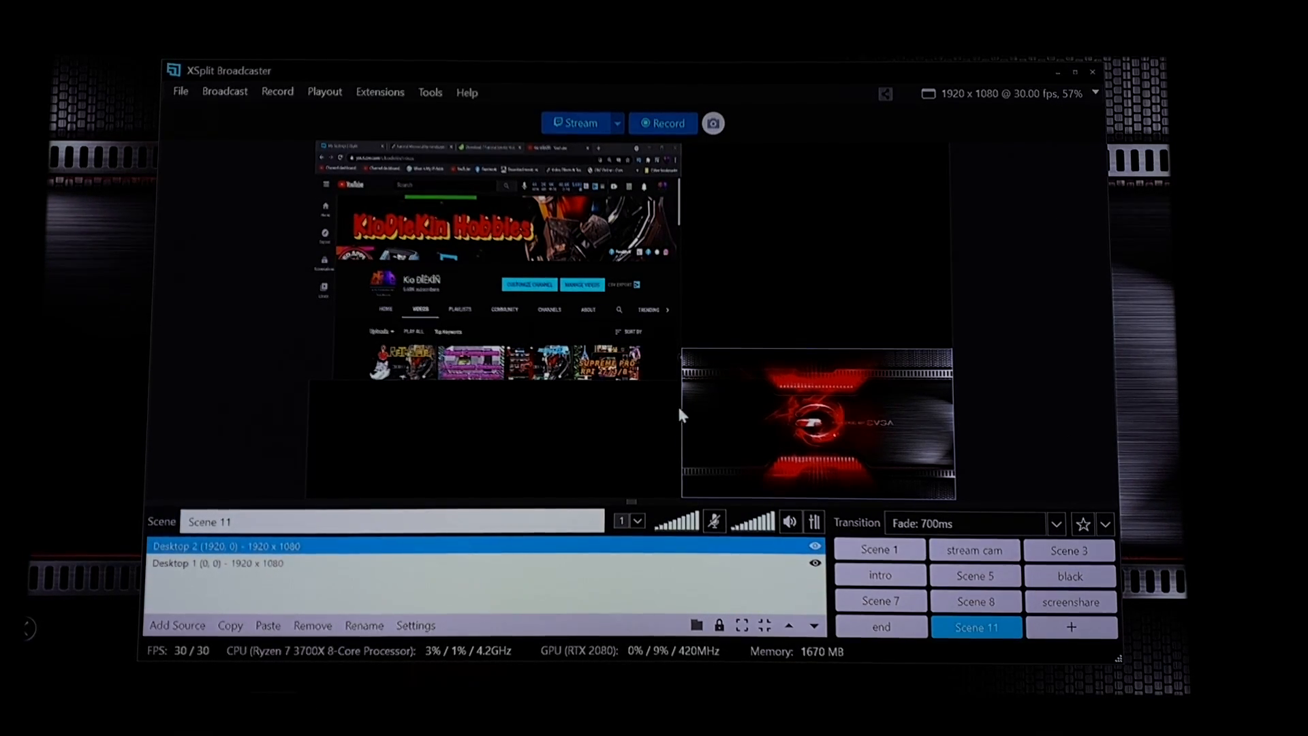
left_click_drag(679, 377, 668, 347)
Step: Enable Keep Aspect Ratio for the Desktop 1 capture and scale it down proportionally in the scene's upper-left area
right_click(601, 288)
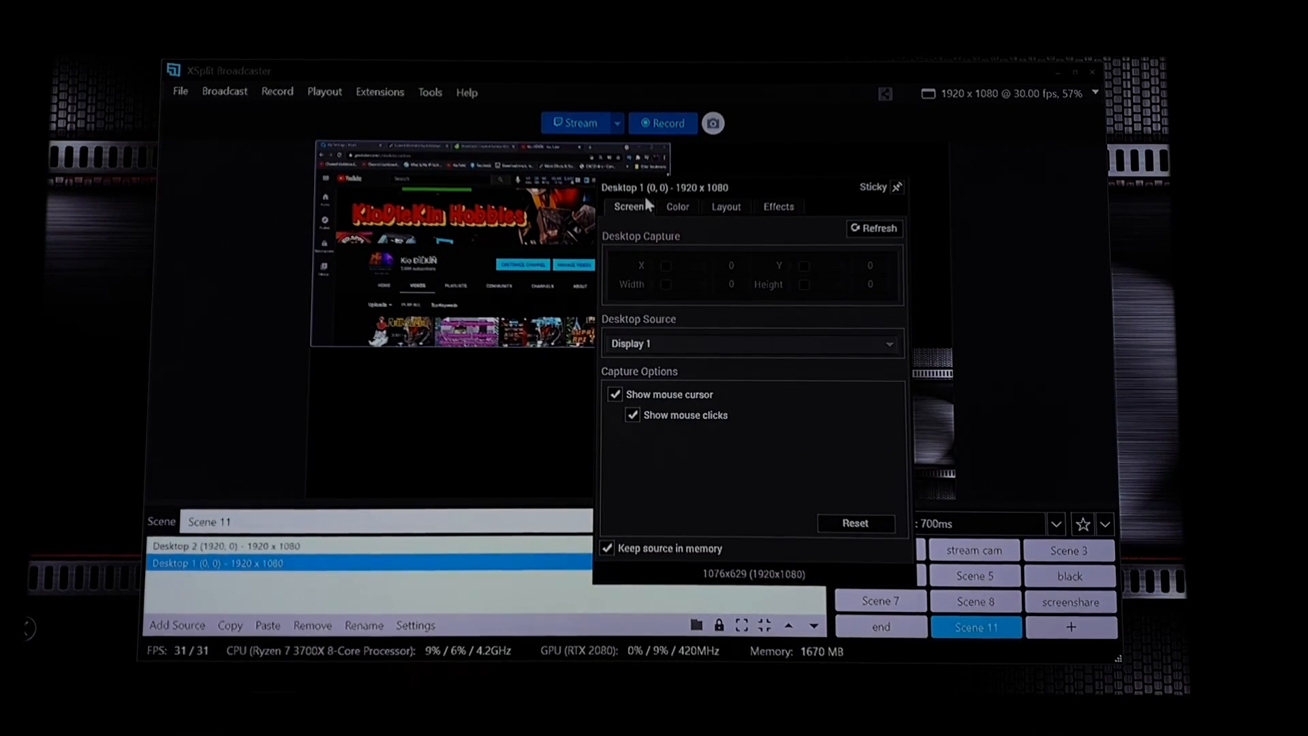
left_click(728, 207)
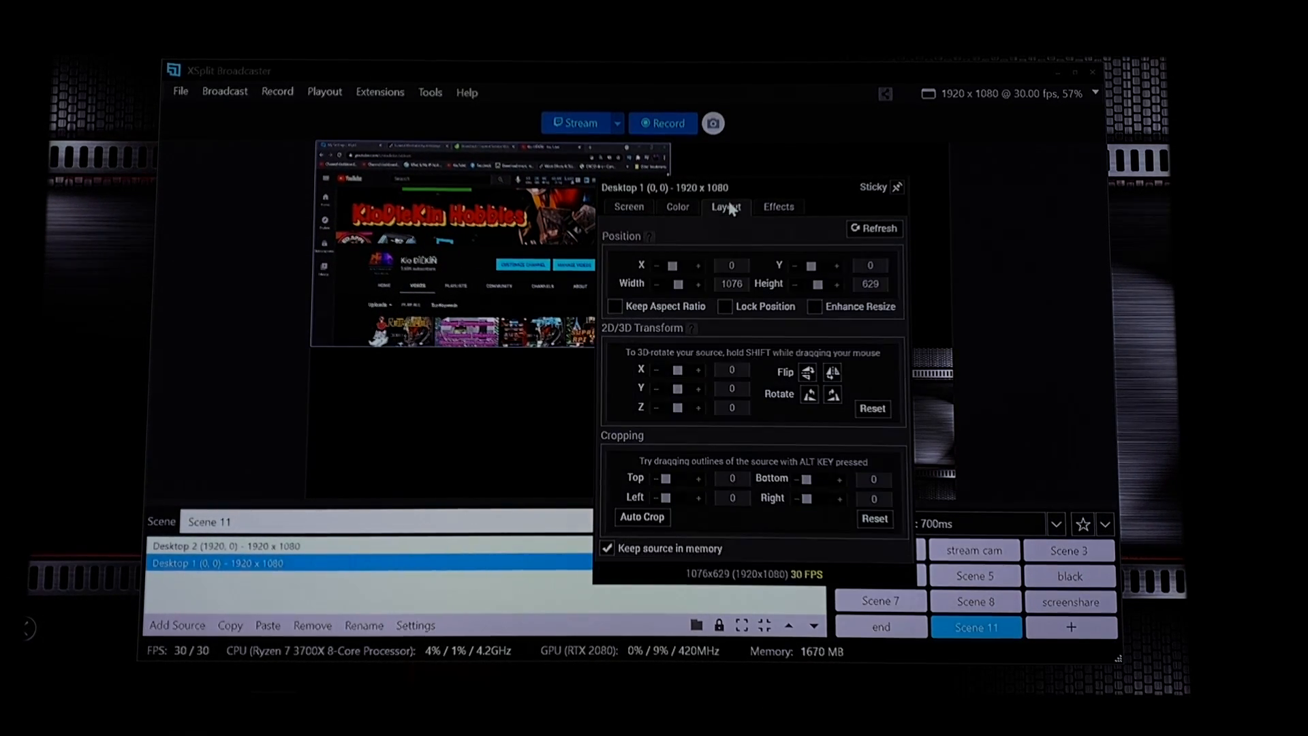
left_click(616, 307)
left_click(623, 345)
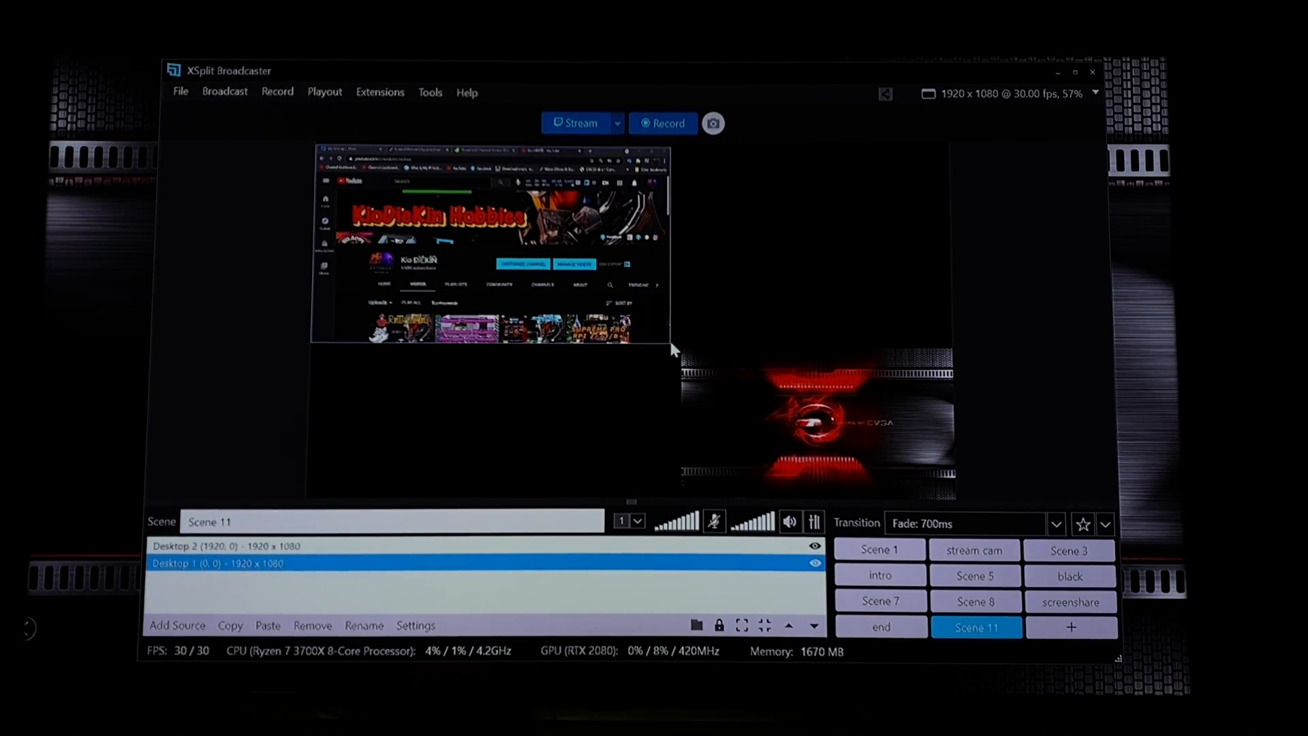
left_click_drag(669, 338, 613, 312)
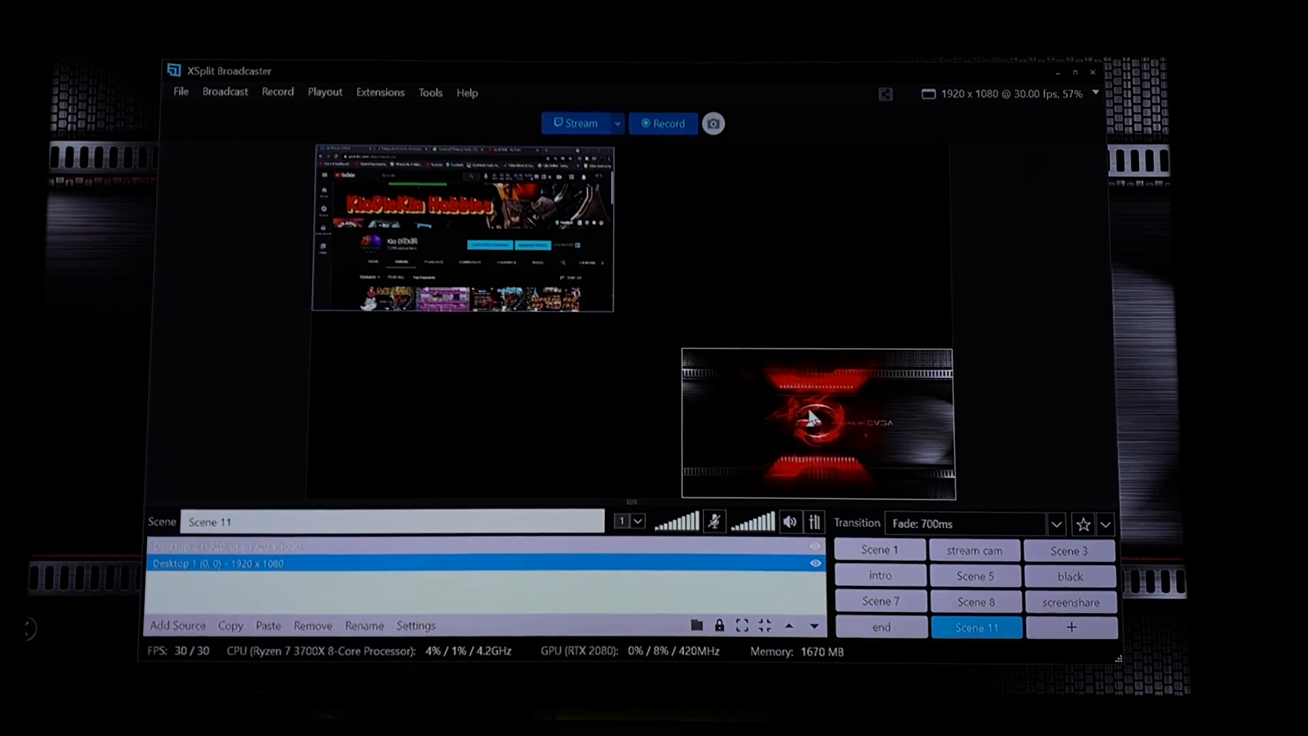
Step: Enable Keep Aspect Ratio for the Desktop 2 capture and enlarge both desktop captures until their corners meet near the scene's center
right_click(809, 410)
left_click(826, 409)
left_click(736, 402)
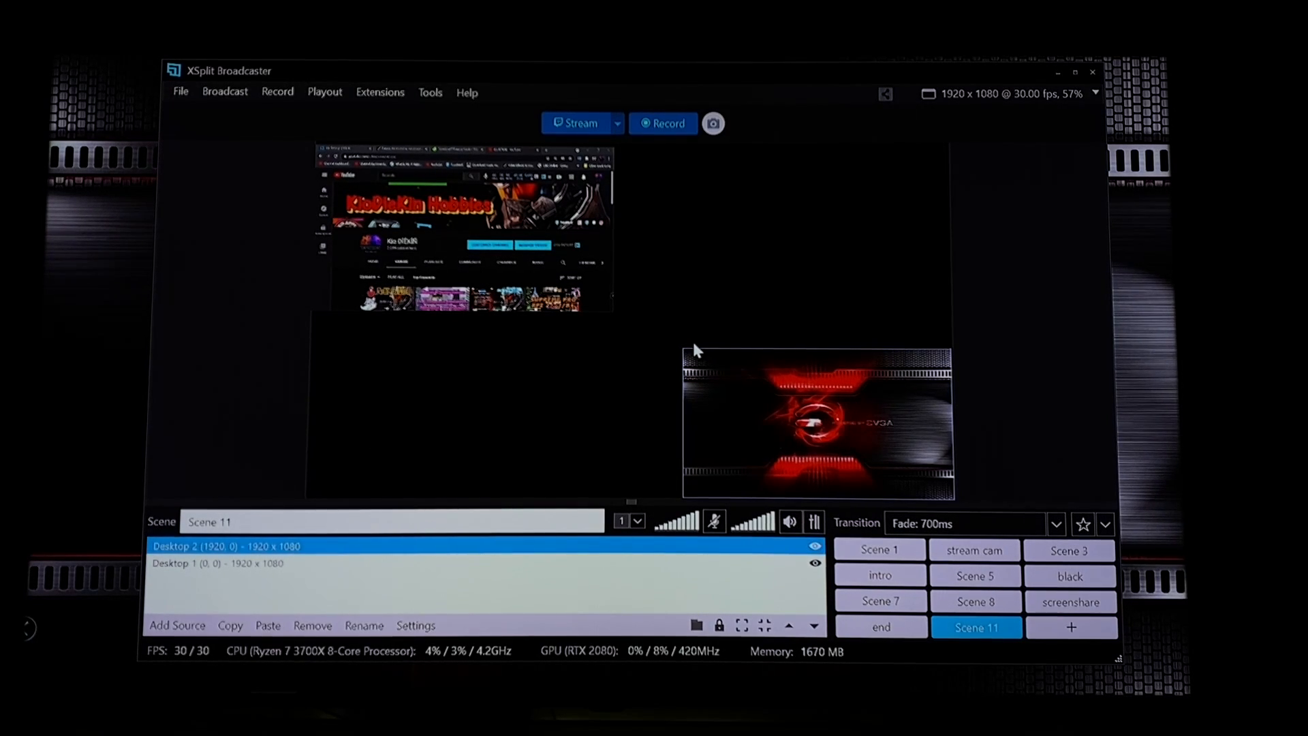
left_click_drag(608, 310, 658, 335)
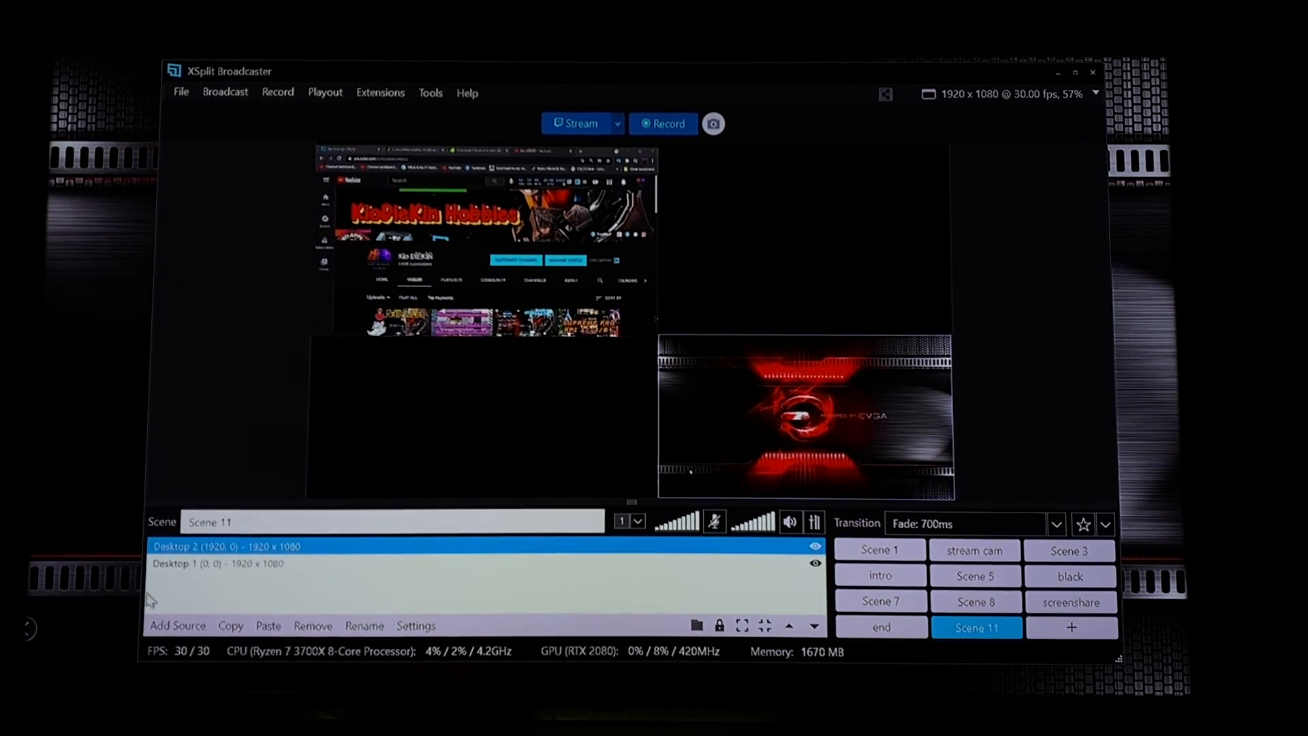
Step: Add the c922 Pro Stream Webcam as a video device and fit it into the upper-right area of the scene beside Desktop 1
left_click(176, 626)
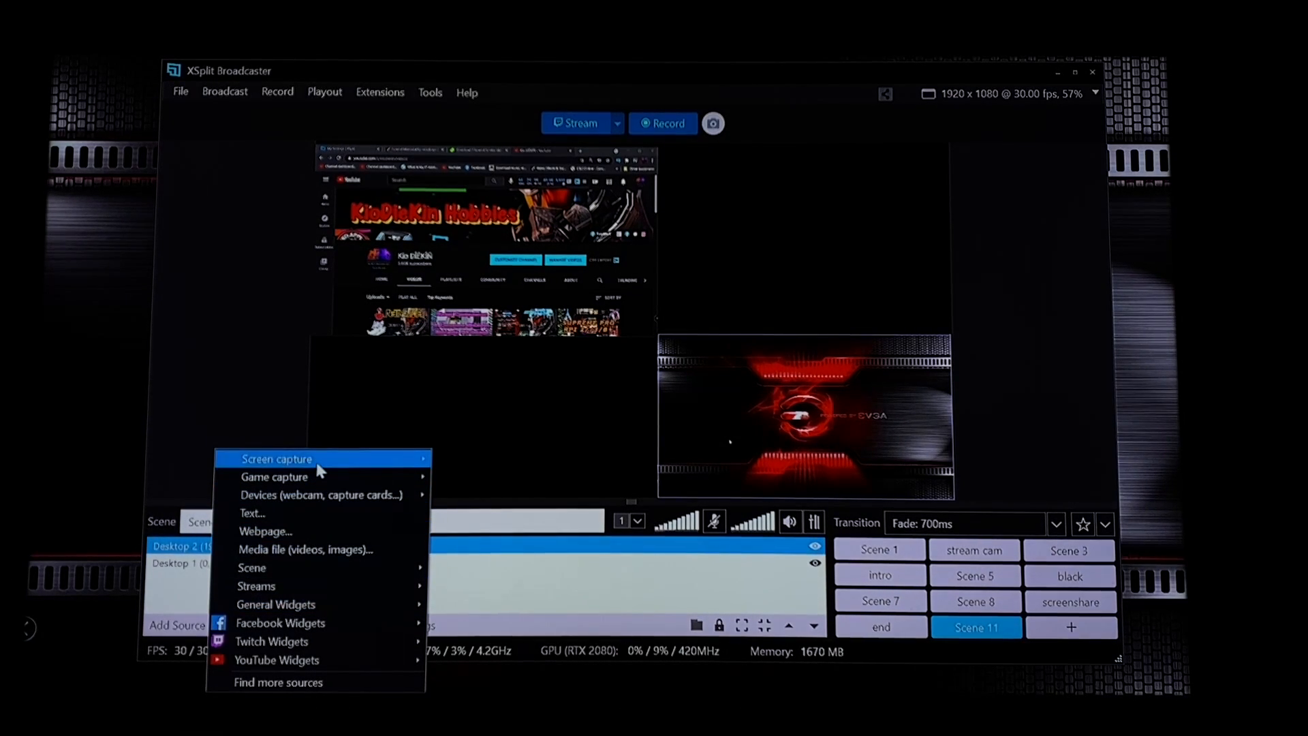
mouse_move(363, 479)
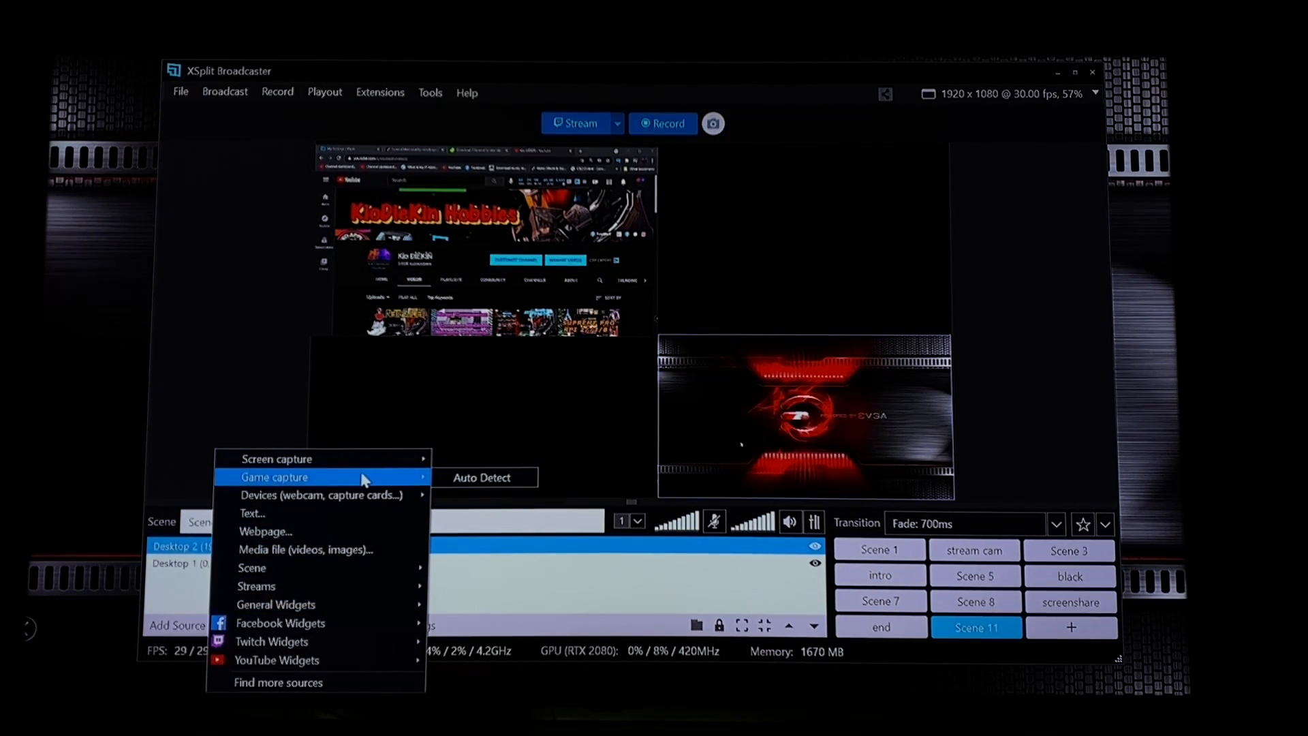
mouse_move(470, 497)
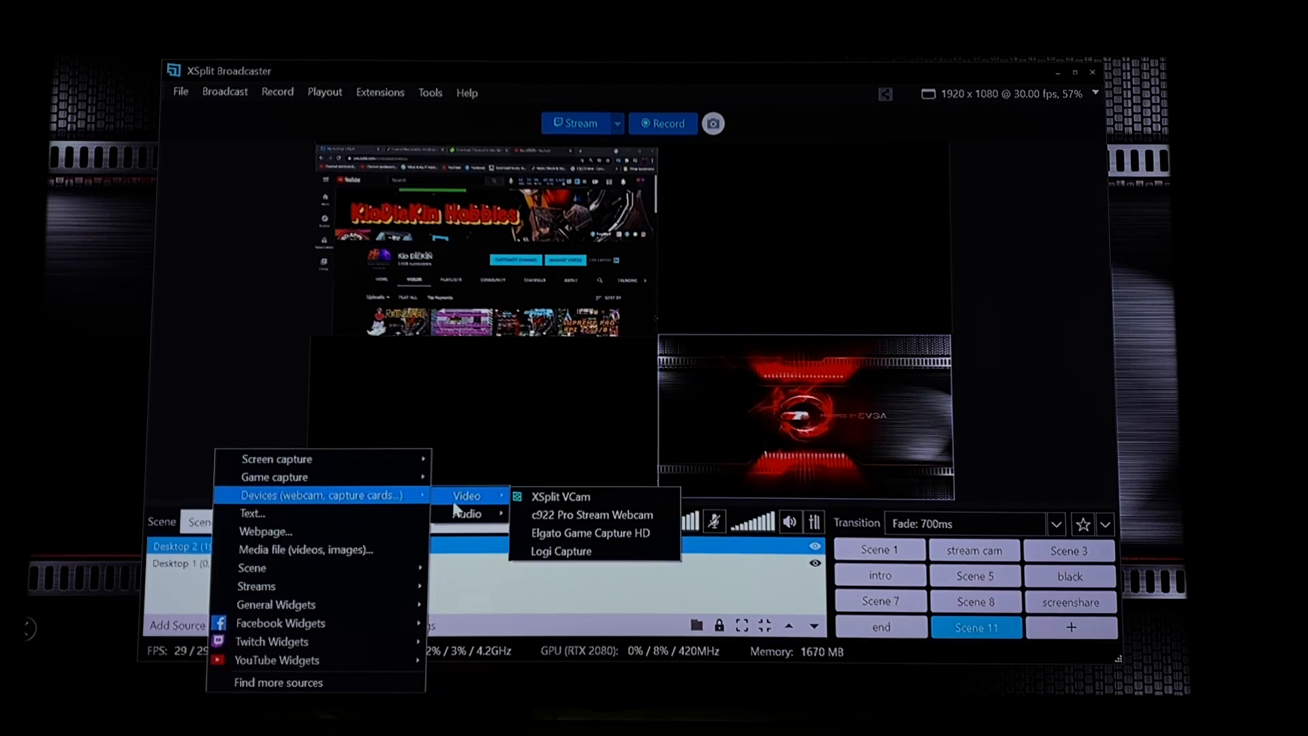
left_click(572, 518)
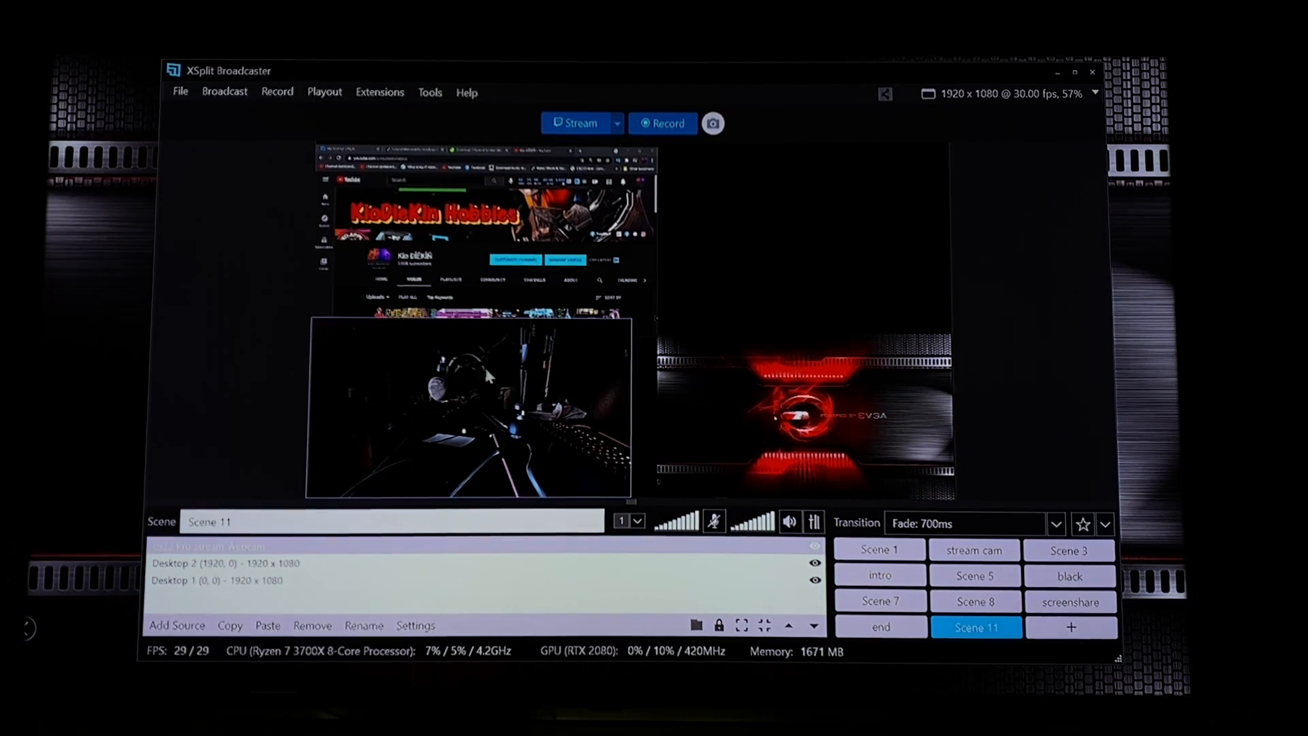
left_click_drag(565, 341, 787, 186)
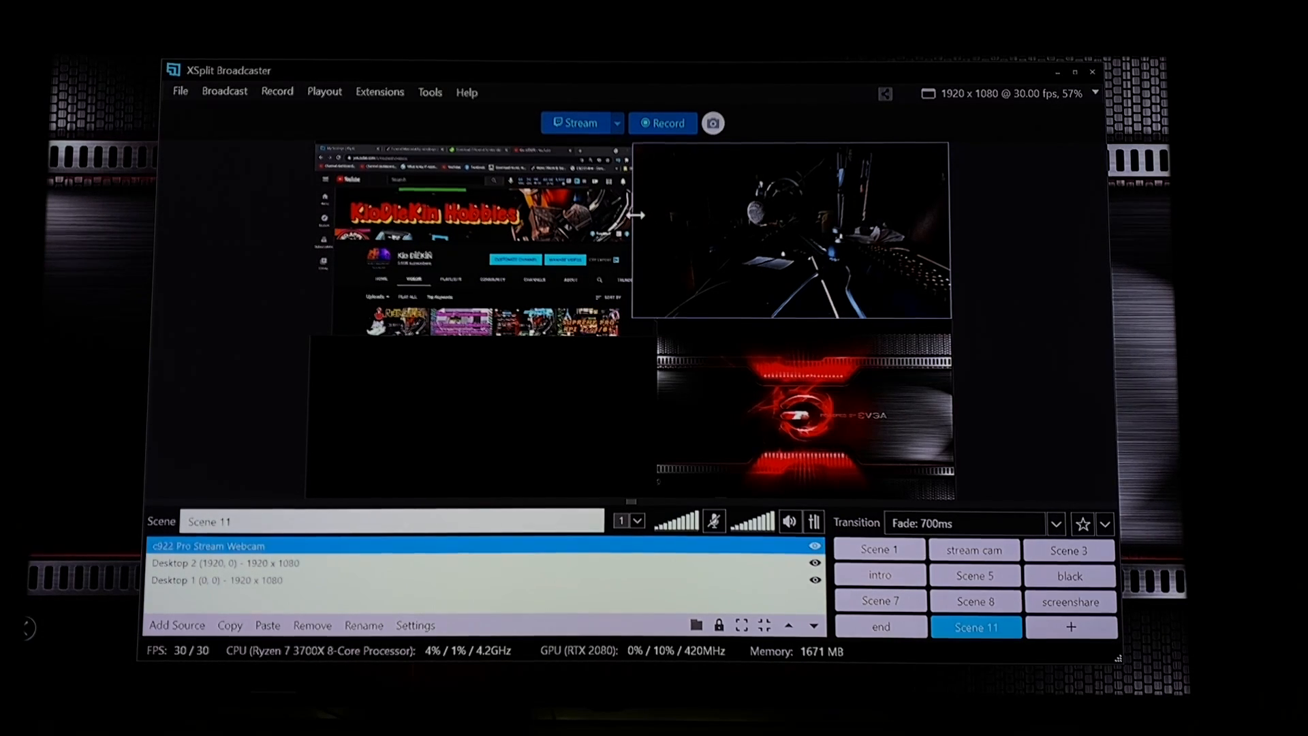
left_click_drag(638, 210, 665, 219)
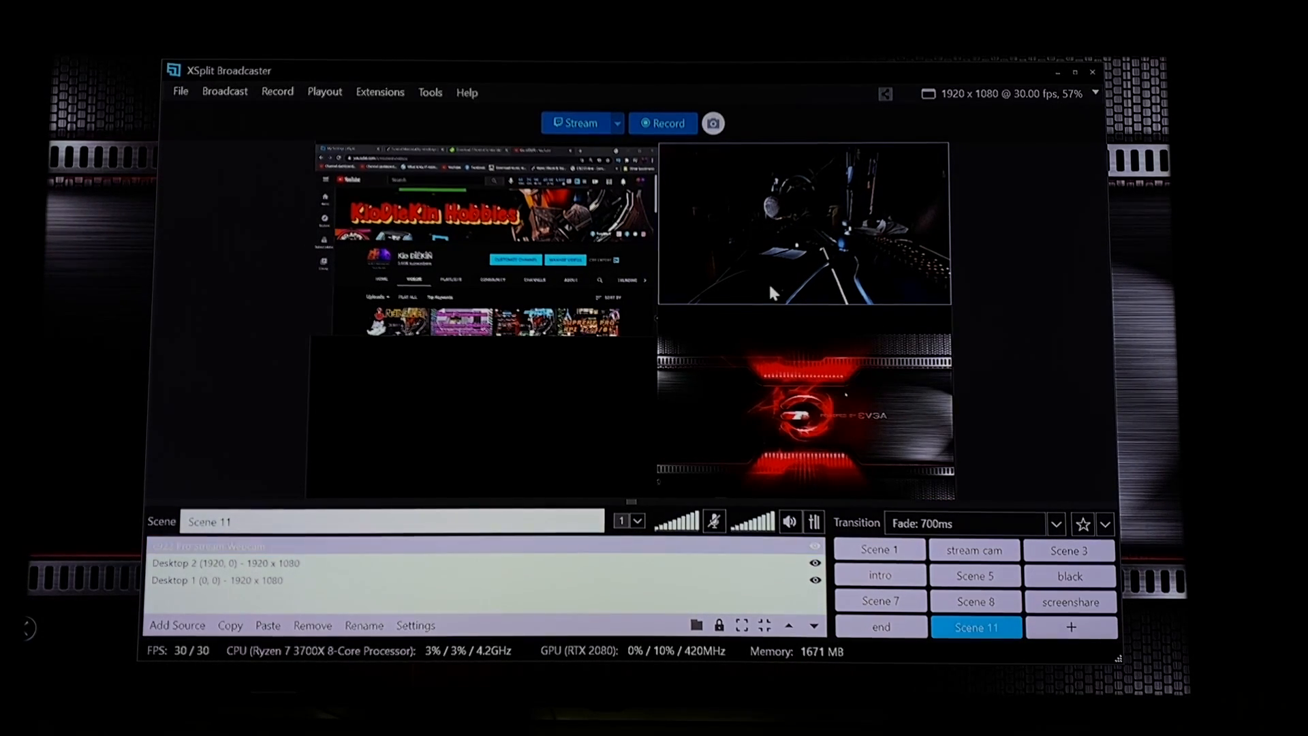
left_click_drag(771, 305, 772, 312)
mouse_move(798, 210)
left_mouse_down()
mouse_move(807, 233)
mouse_move(802, 196)
left_mouse_up()
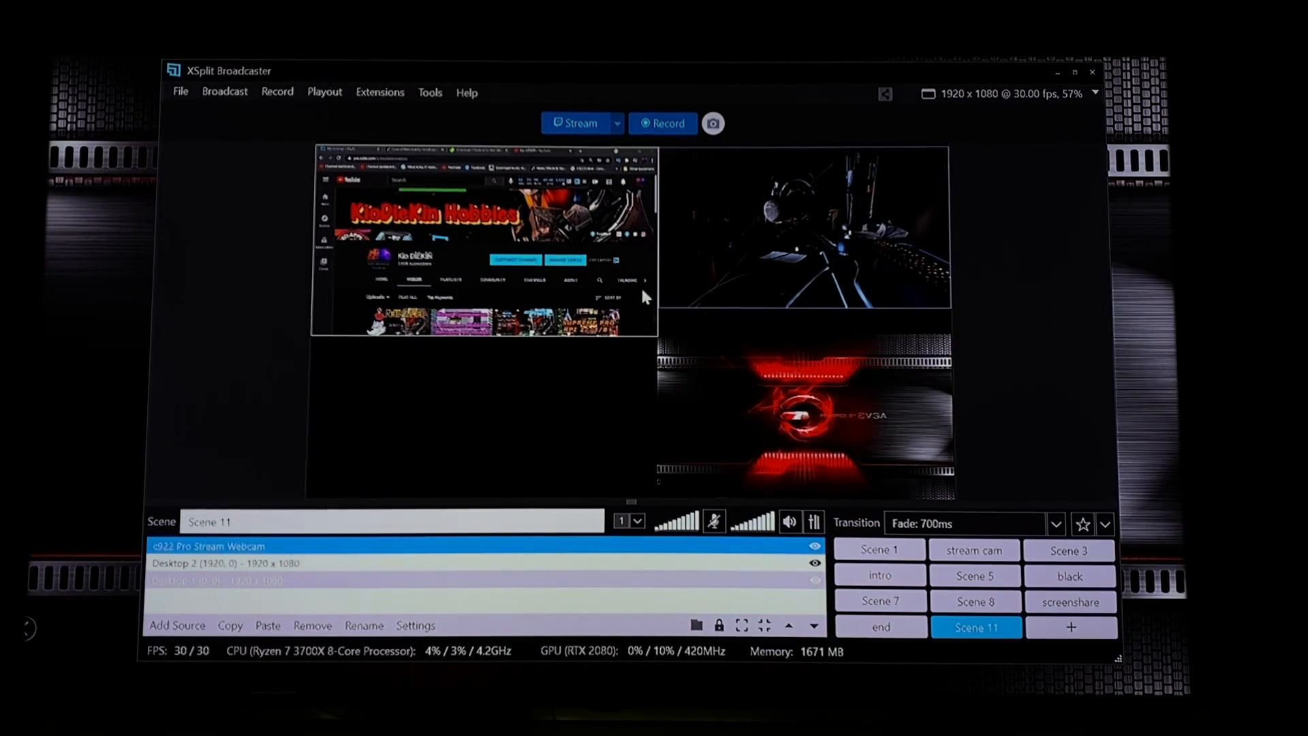
Step: Try out the Elgato Game Capture HD video device in the scene's empty lower-left area and remove it
left_click(196, 625)
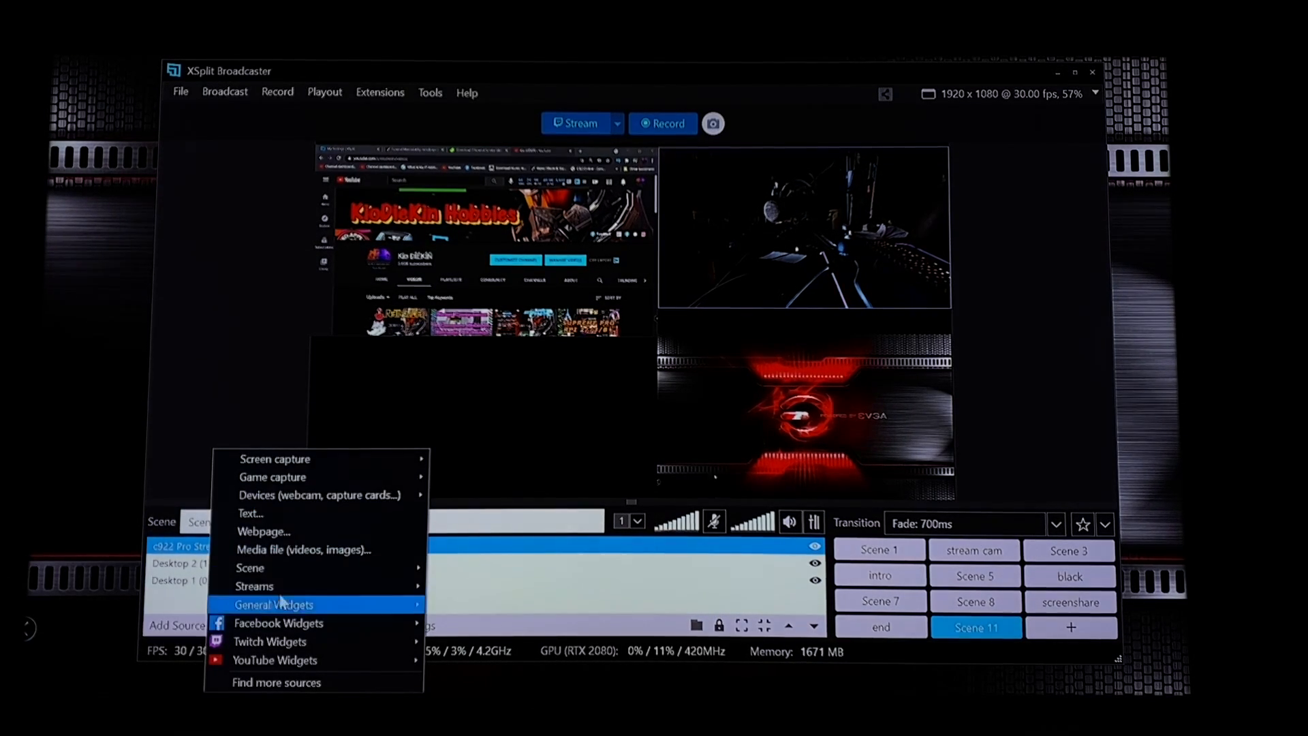
mouse_move(365, 497)
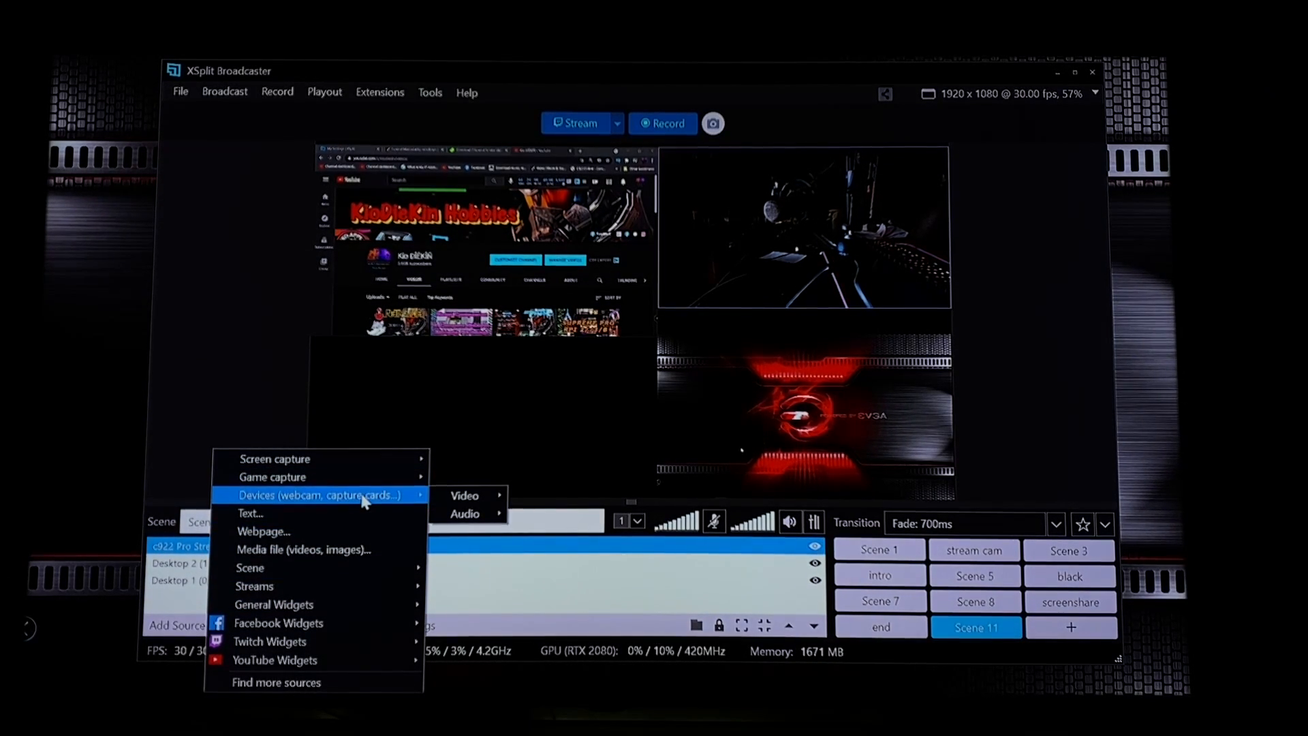
mouse_move(491, 502)
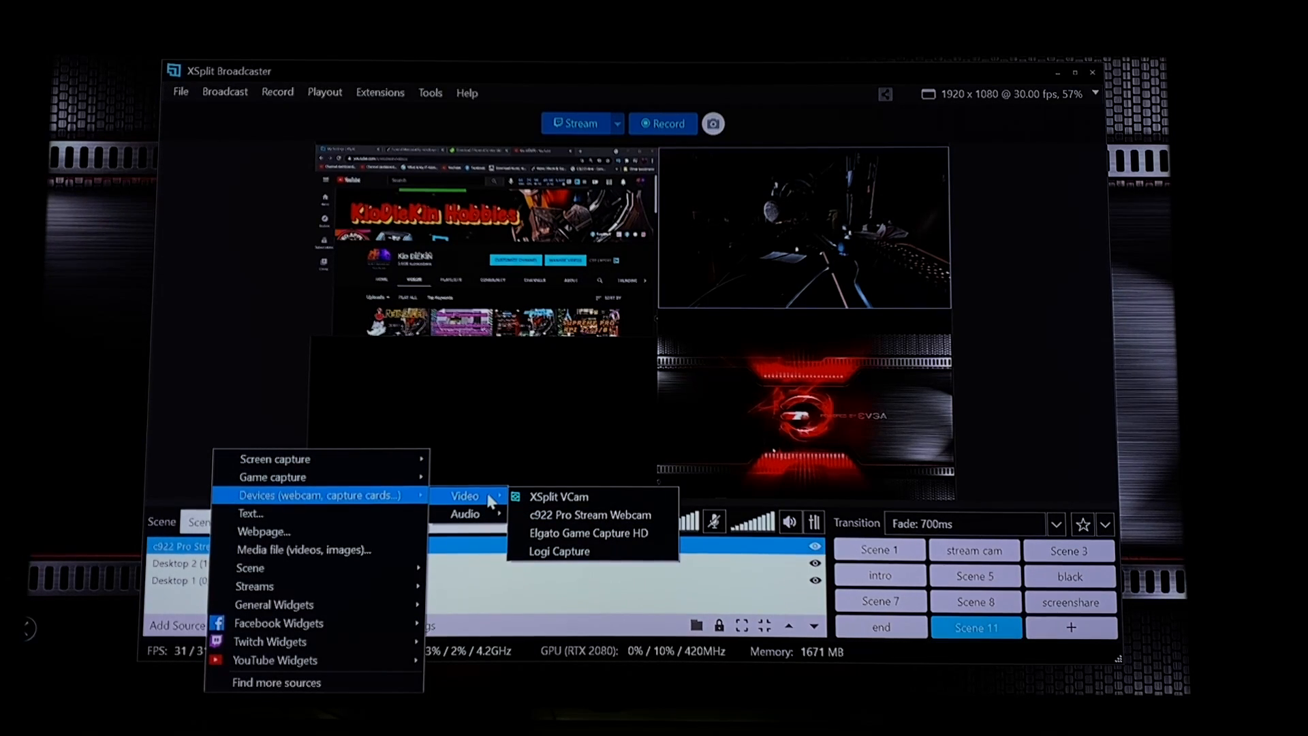
left_click(555, 534)
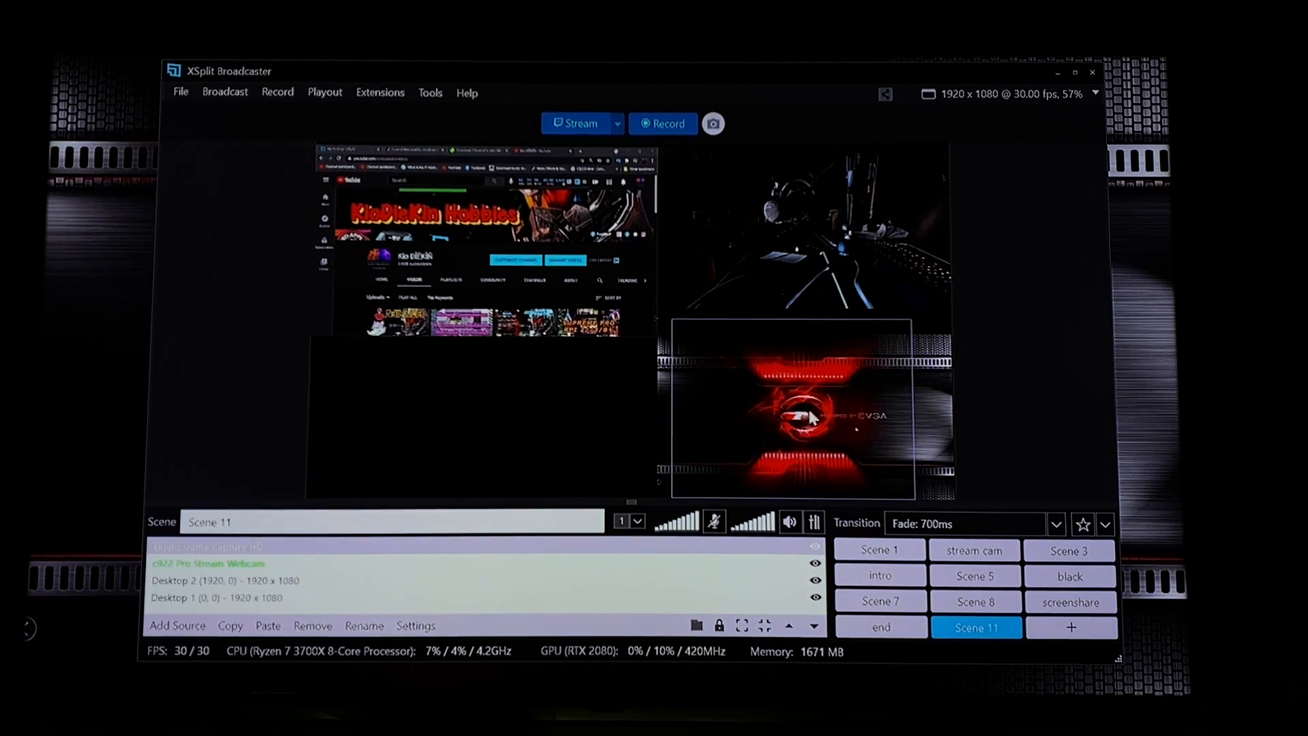
left_click_drag(804, 412, 504, 411)
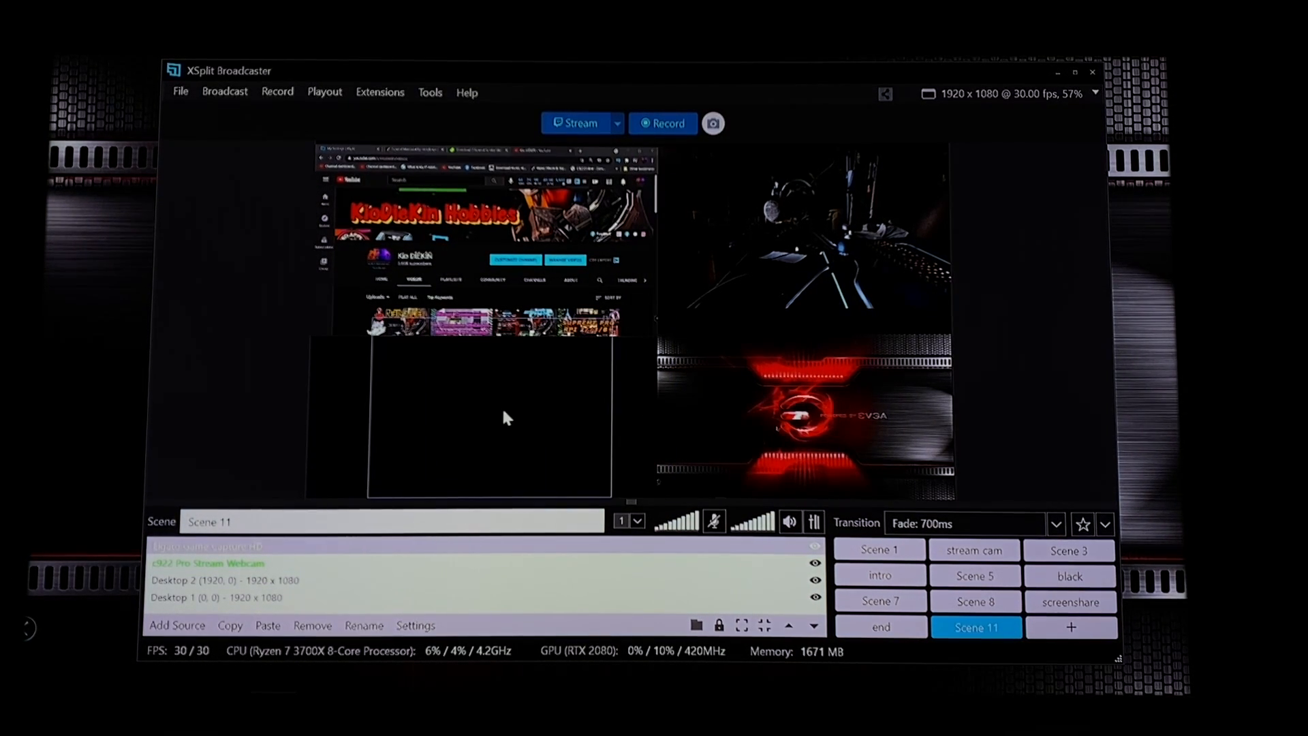
left_click(808, 549)
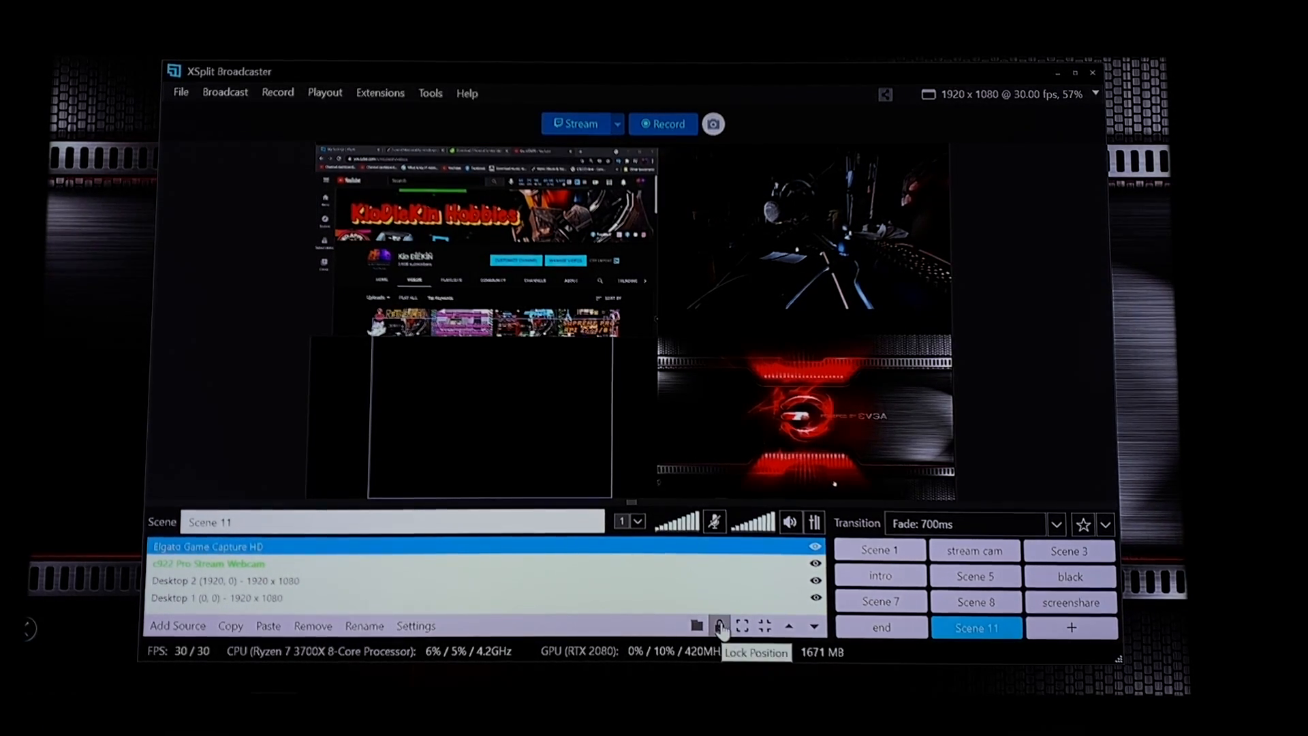
left_click(319, 628)
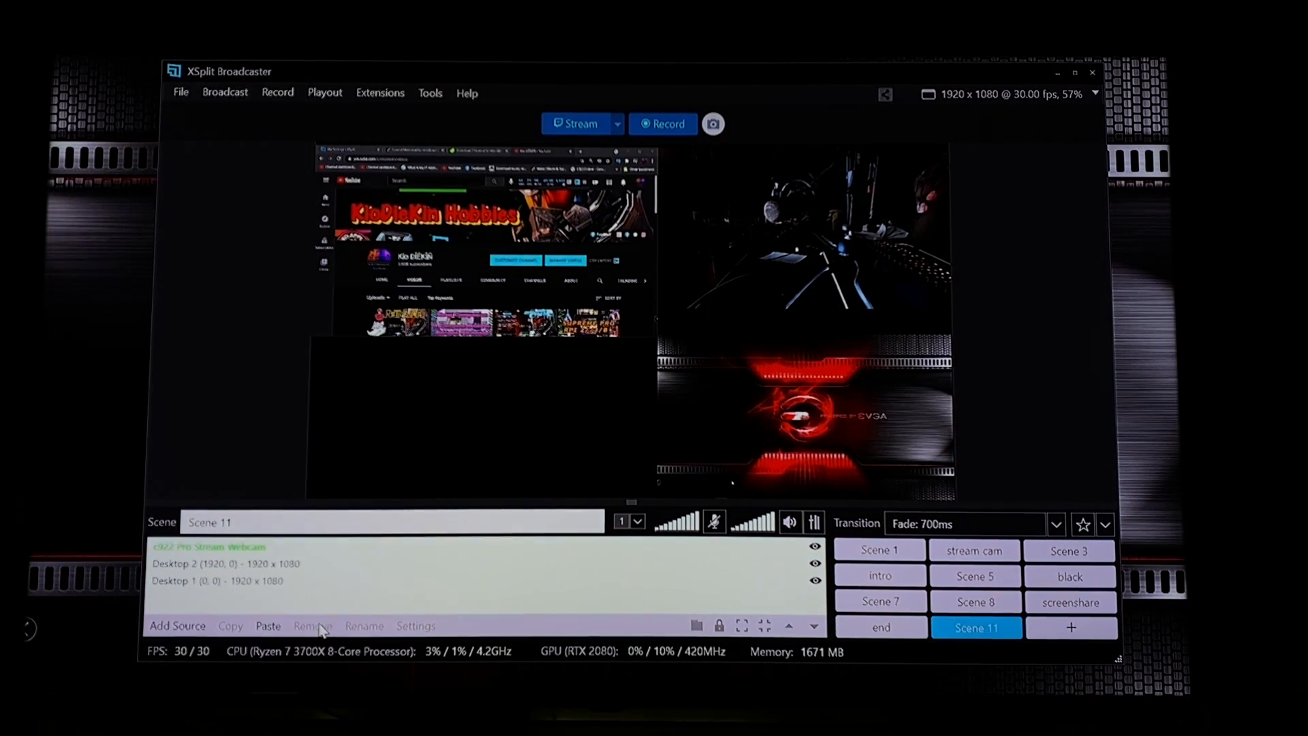
Step: Add the social media outro_1.mp4 video from the youtube intros folder to Scene 11 as a media file source
left_click(169, 631)
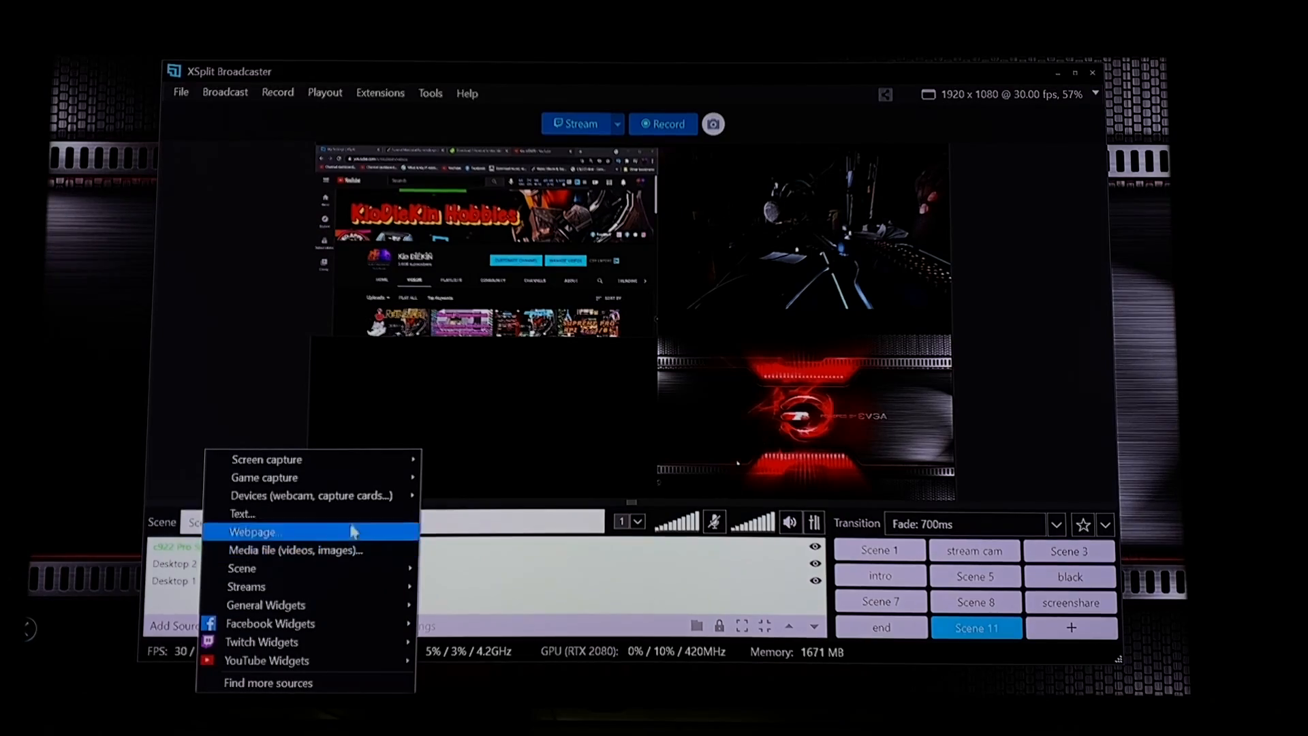
left_click(336, 550)
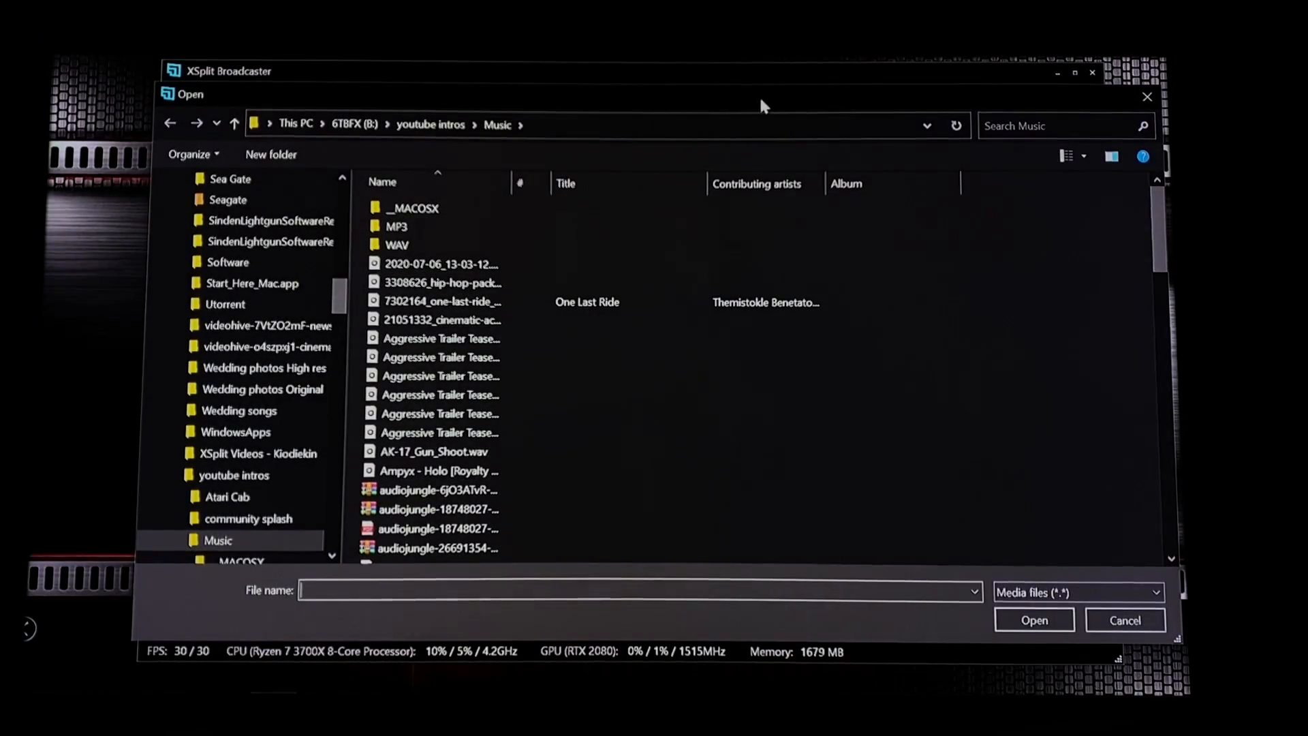
left_click_drag(761, 100, 0, 85)
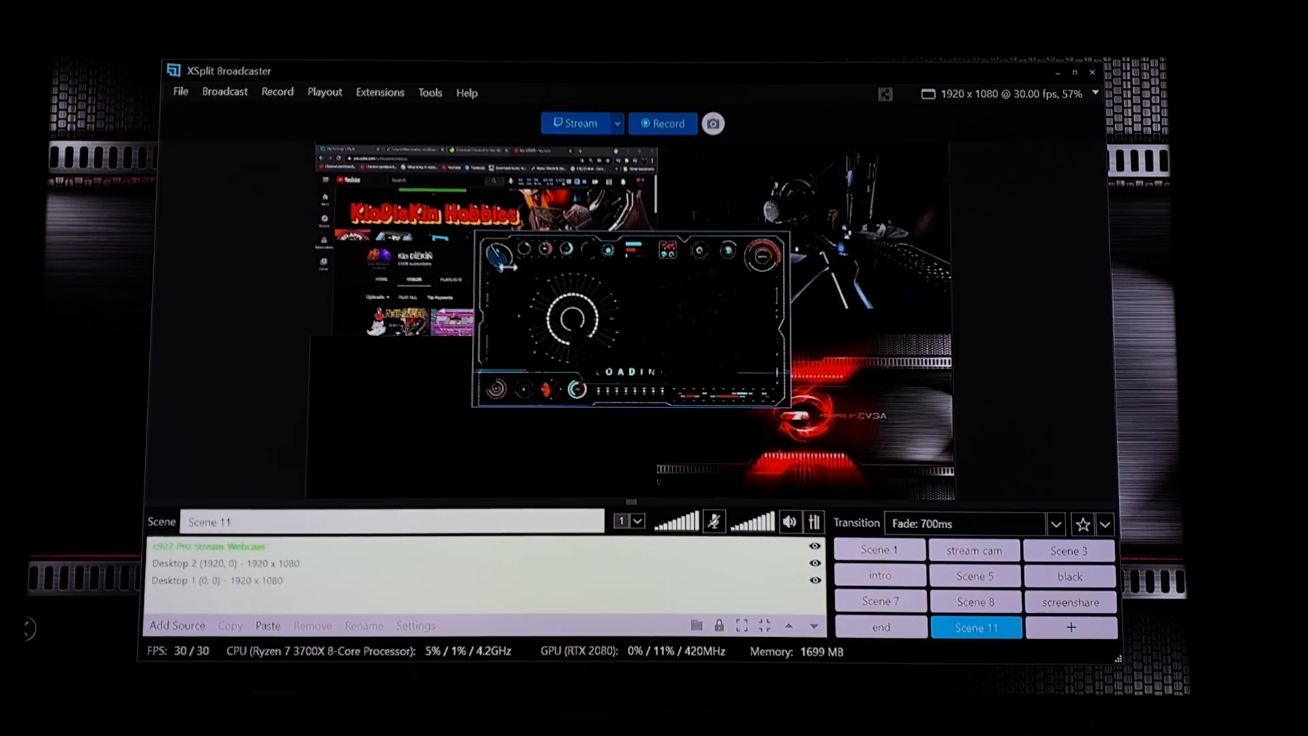
Step: Toggle the audio mute of the newly added outro video in its media playback settings
right_click(682, 317)
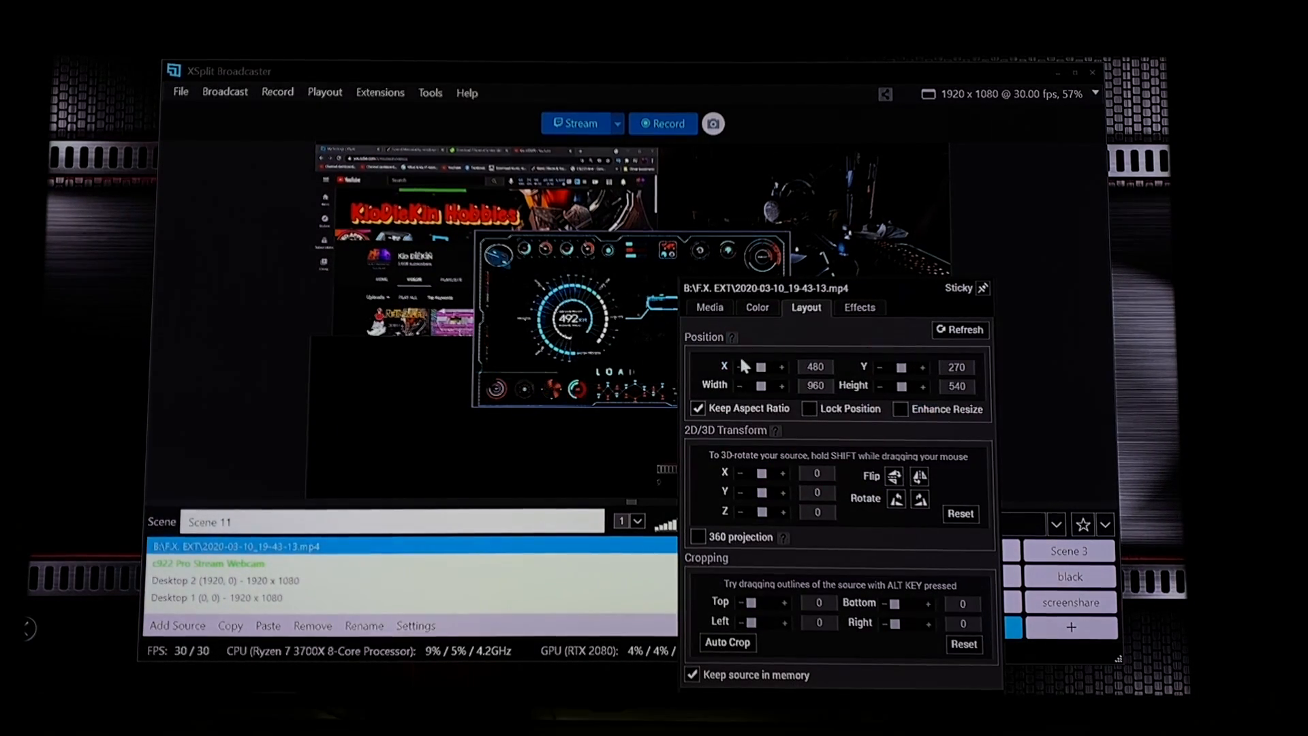
left_click(709, 307)
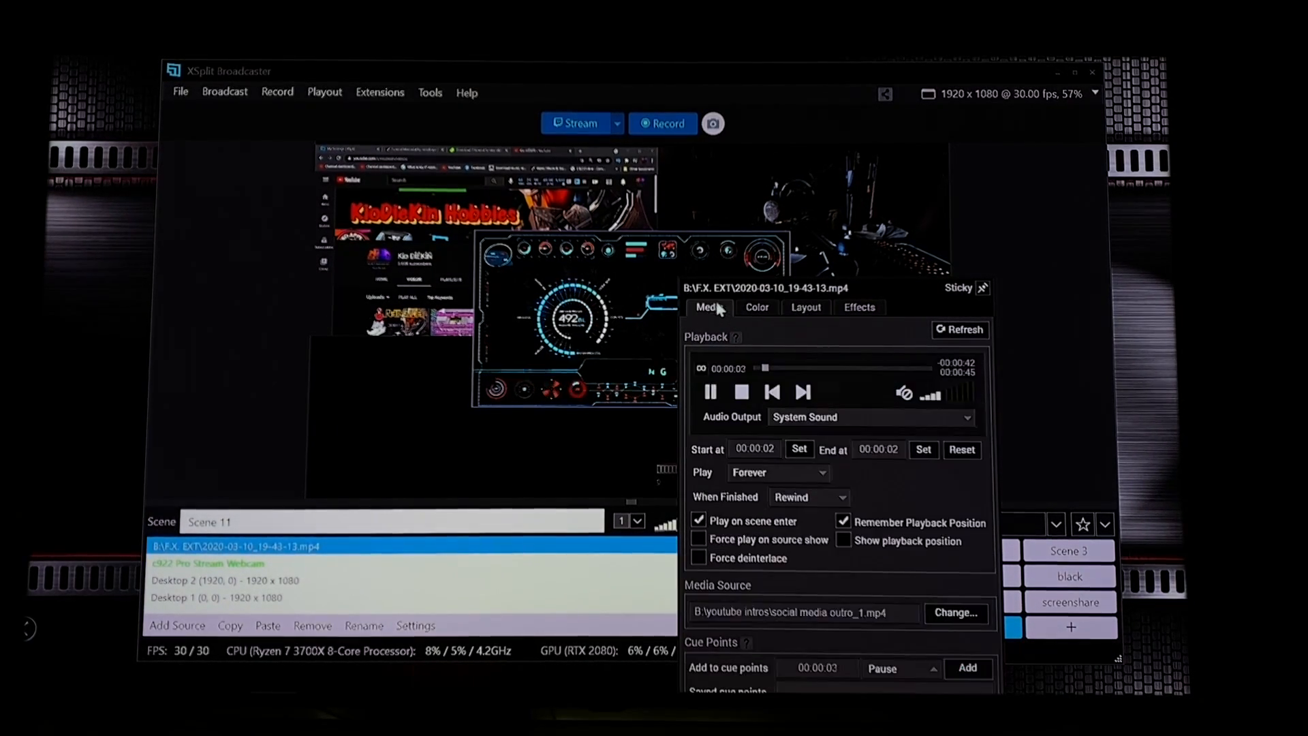
left_click(907, 393)
left_click(660, 358)
Step: Move the outro video into the scene's lower-left corner and scale it down to fit beside the Desktop 2 capture
left_click_drag(694, 289, 481, 384)
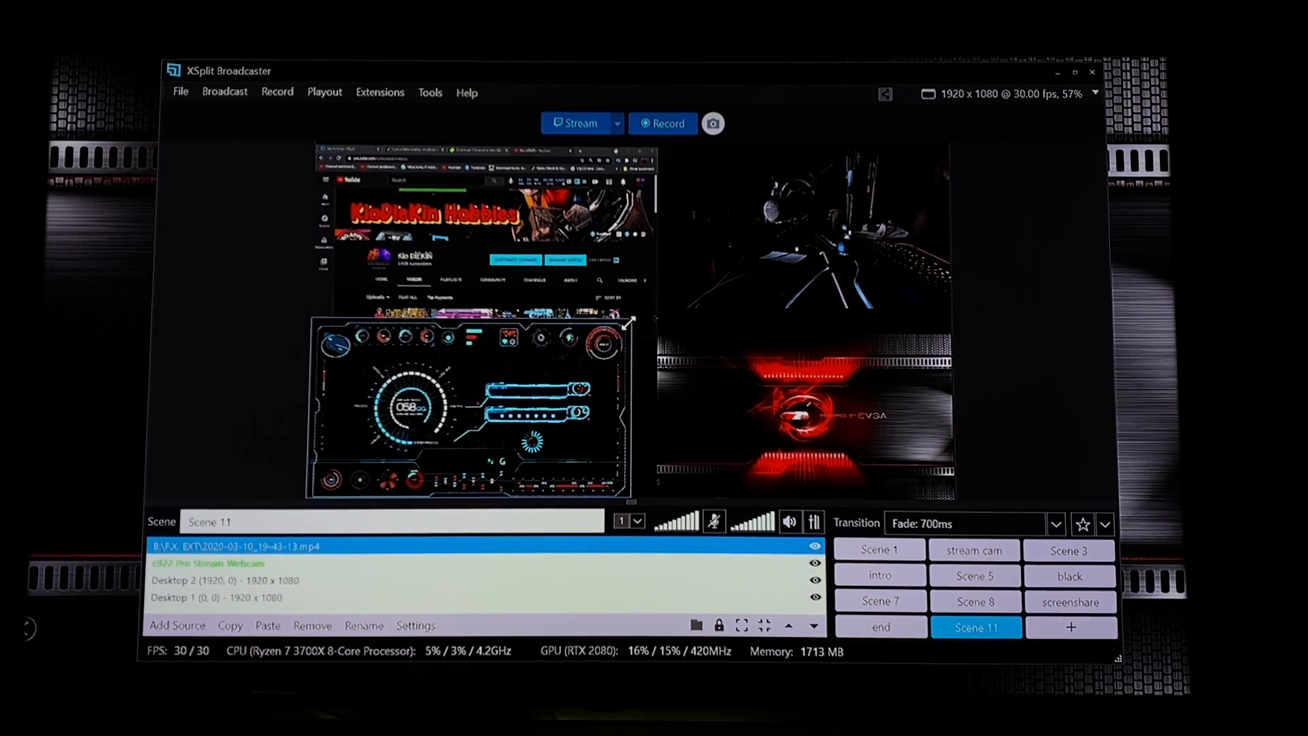
left_click_drag(631, 317, 608, 331)
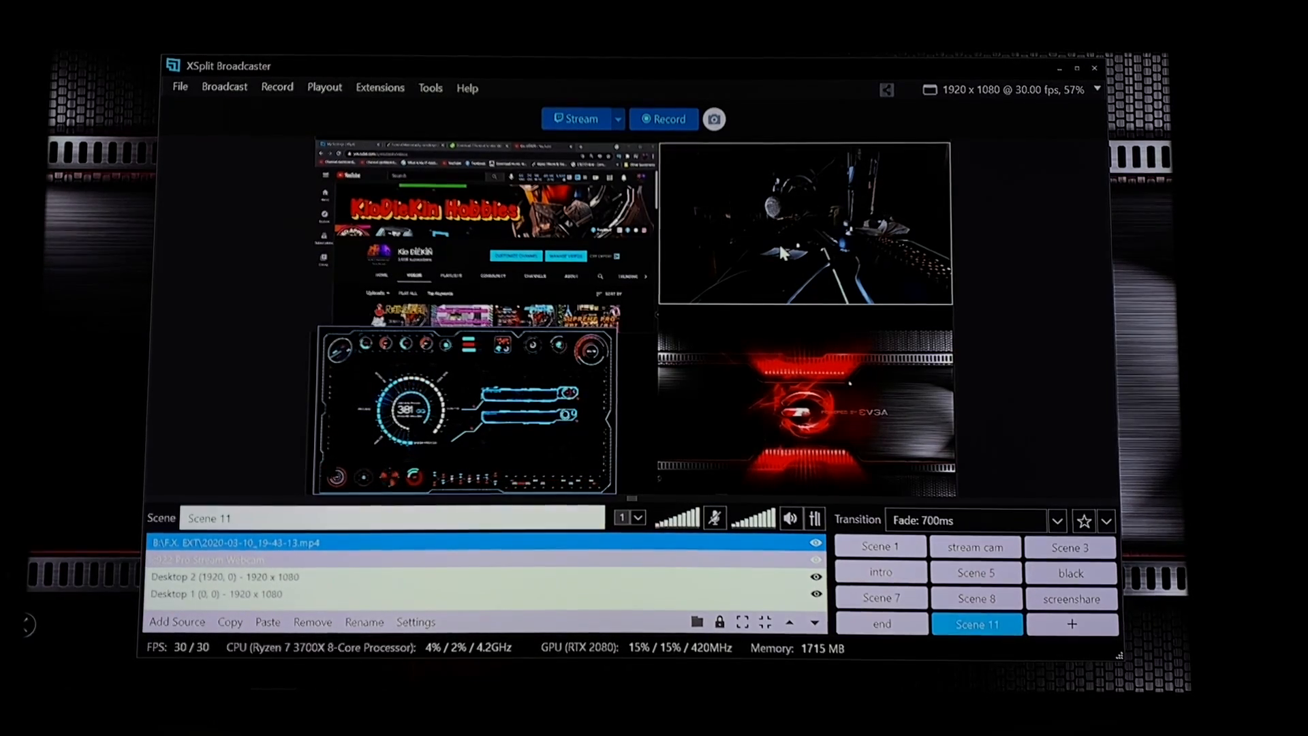
left_click(688, 452)
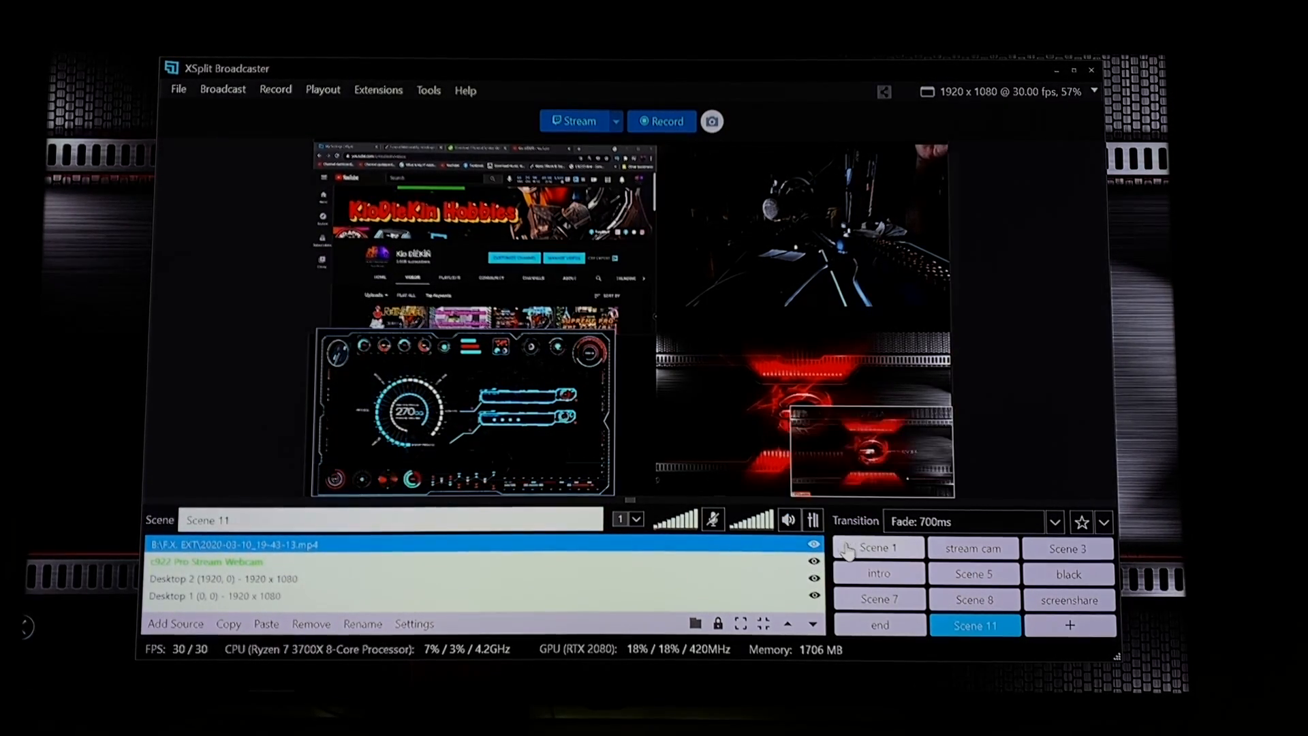
Step: Examine the Audio Mixer's volume controls for the microphone, speakers and stream-only audio
left_click(813, 521)
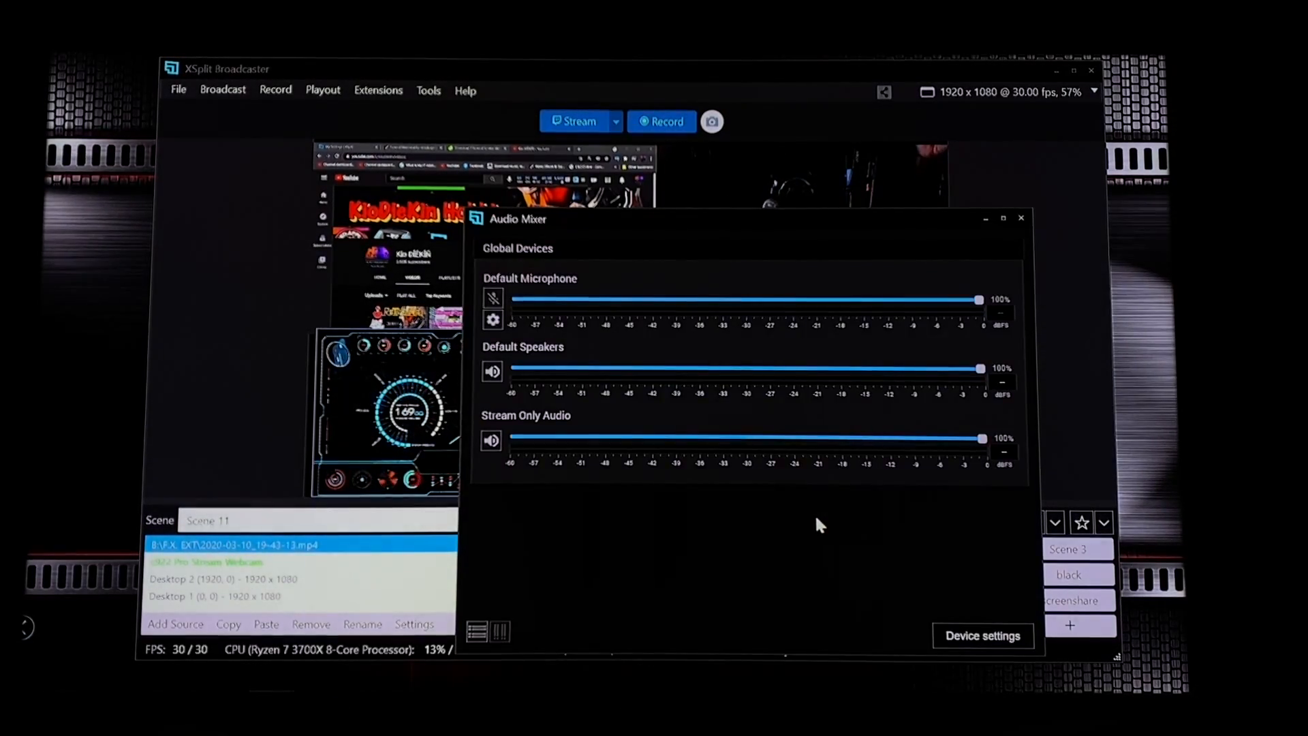
left_click(1021, 218)
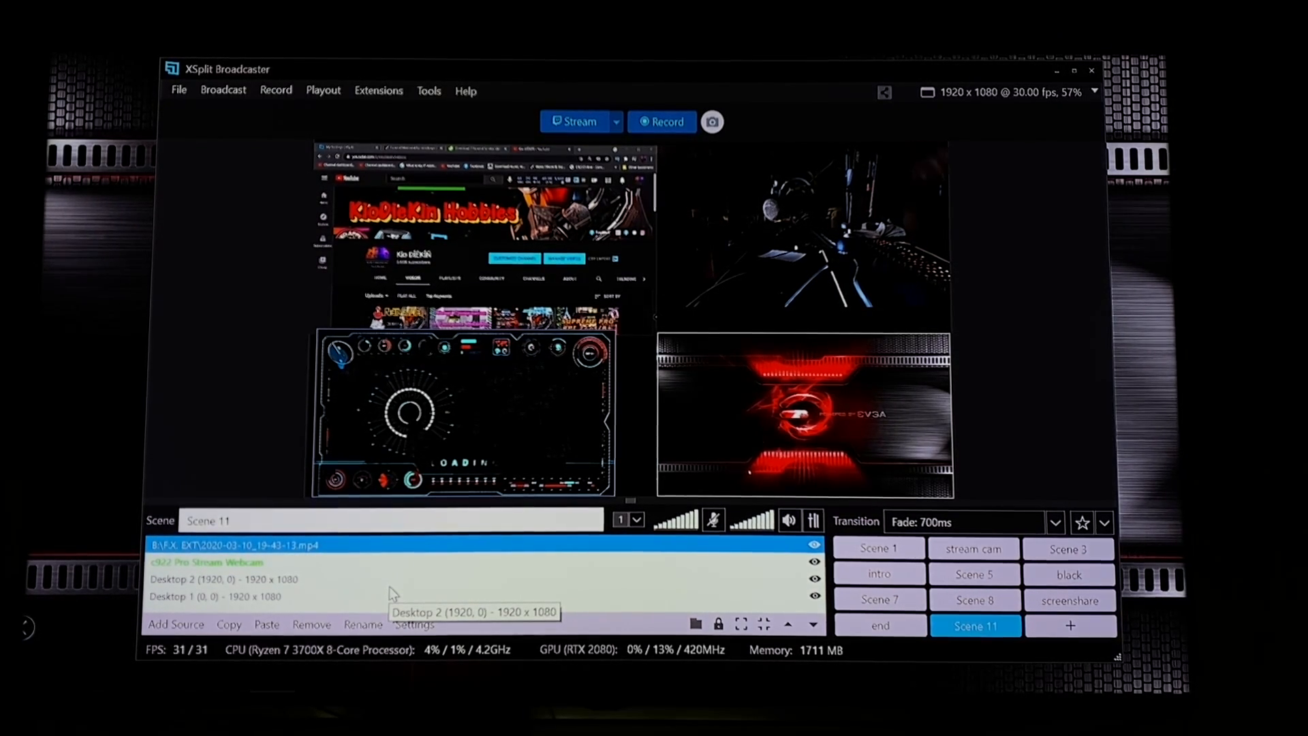
Step: Open the application settings and examine the audio options for system sound, microphone, mono mix and sample rate
left_click(429, 91)
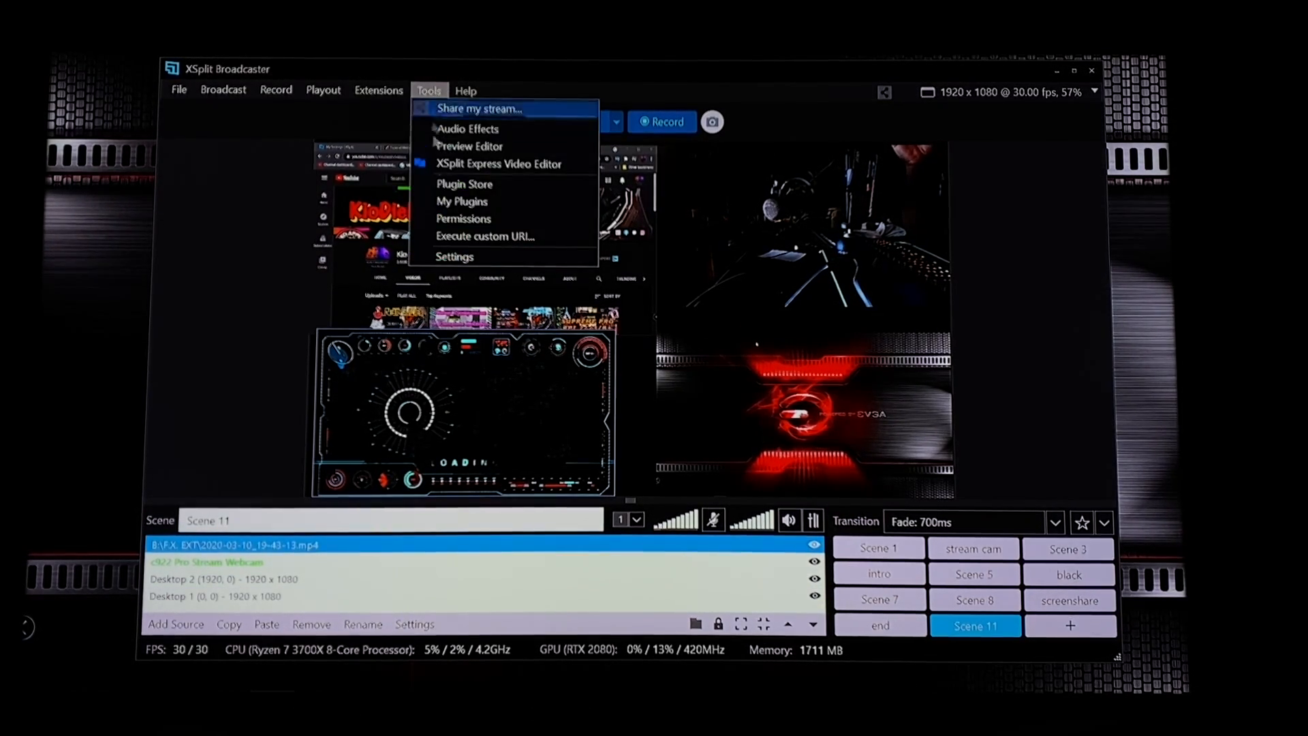
left_click(453, 257)
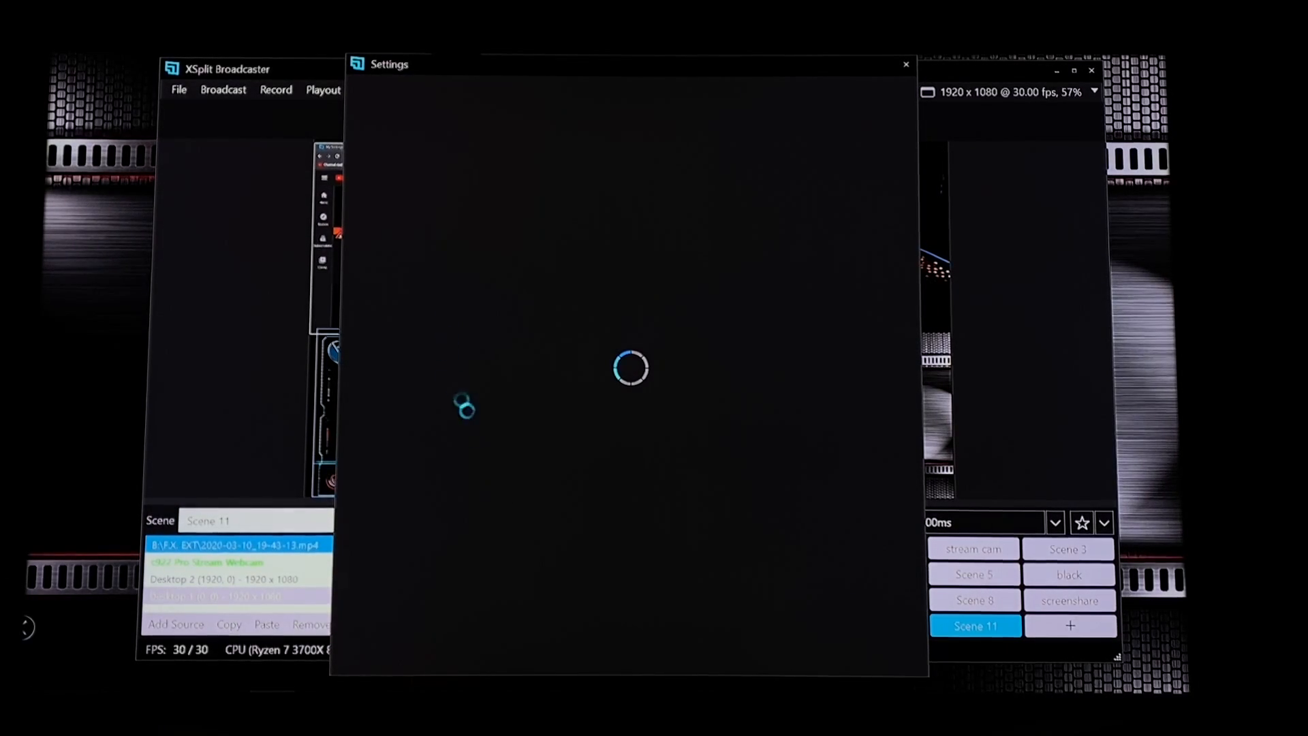
left_click(447, 95)
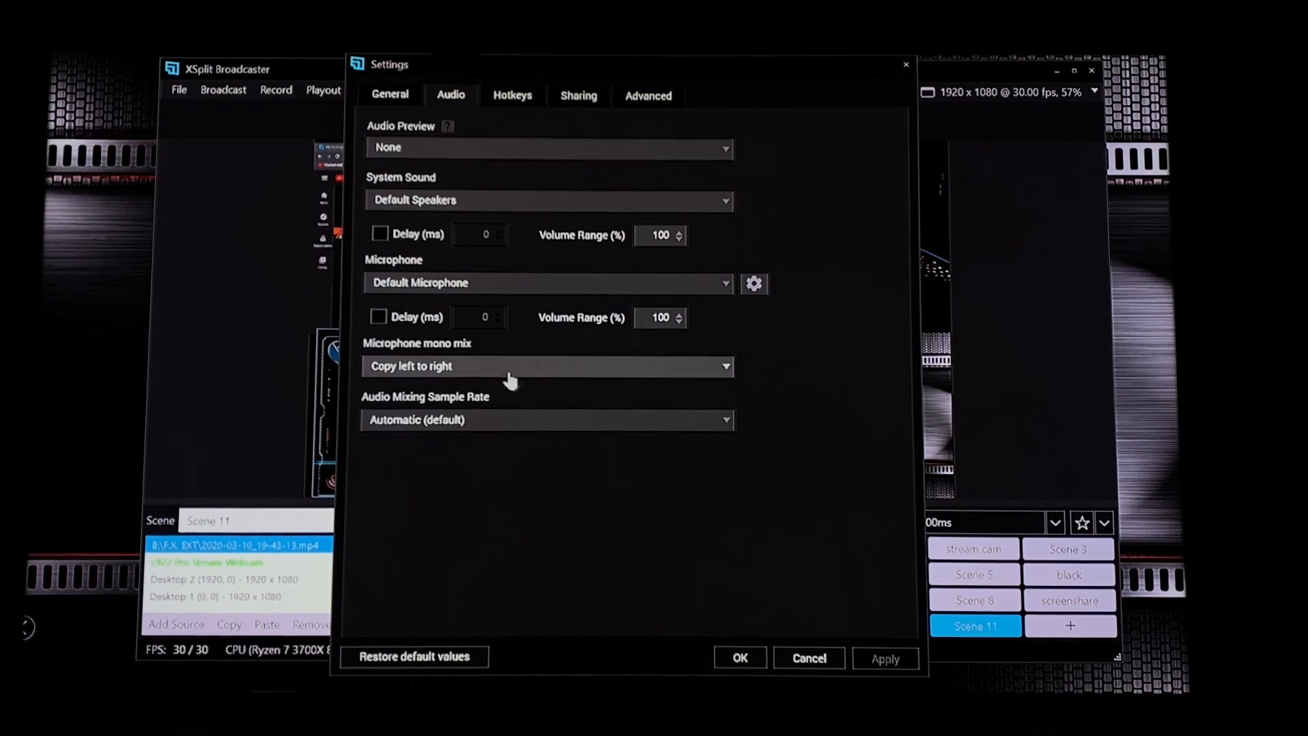
Step: Leave the application settings and examine the first YouTube Live output's properties, including the stereo and mono audio format options
left_click(825, 658)
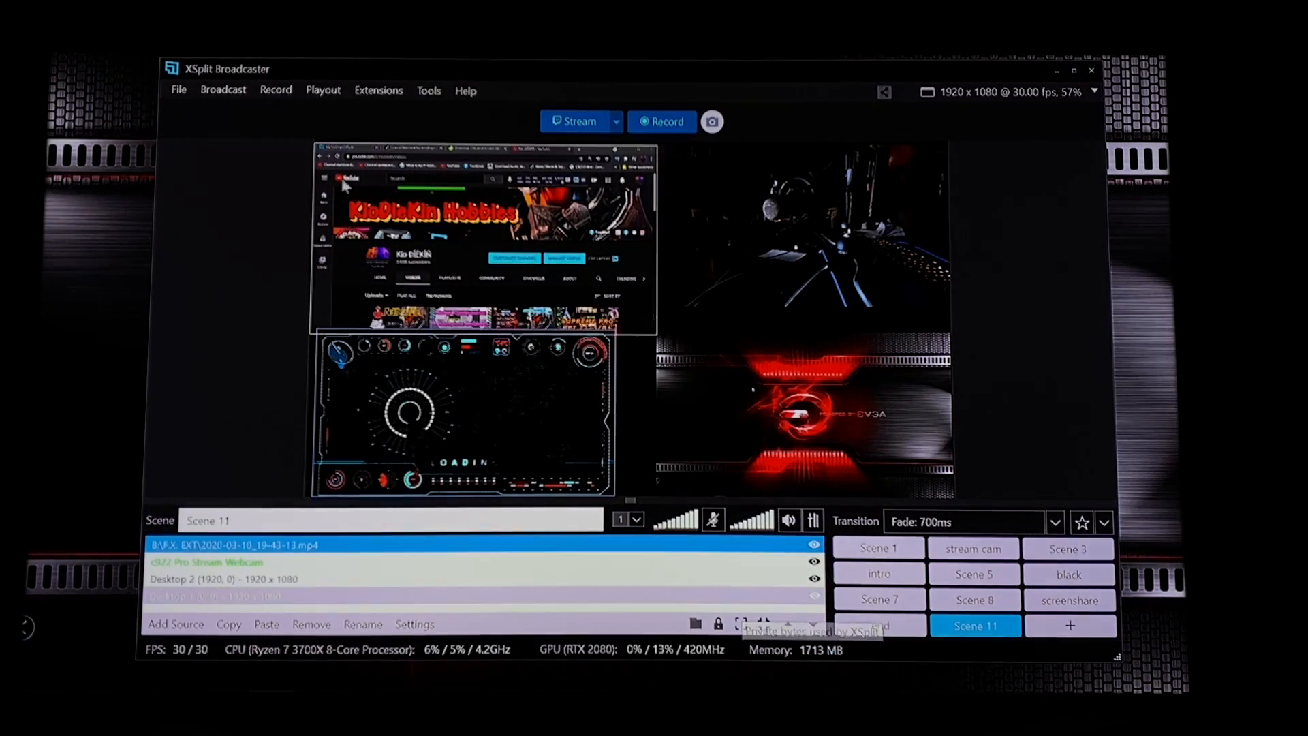
left_click(223, 89)
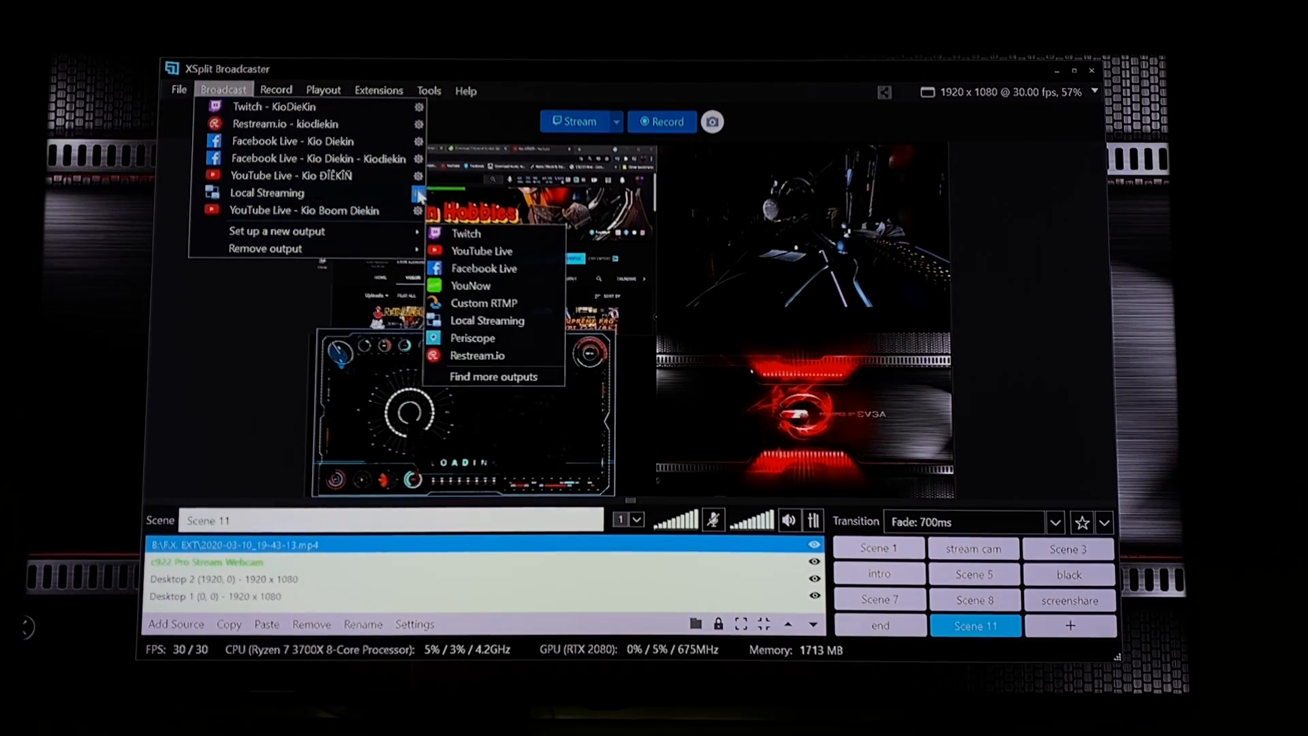
left_click(418, 176)
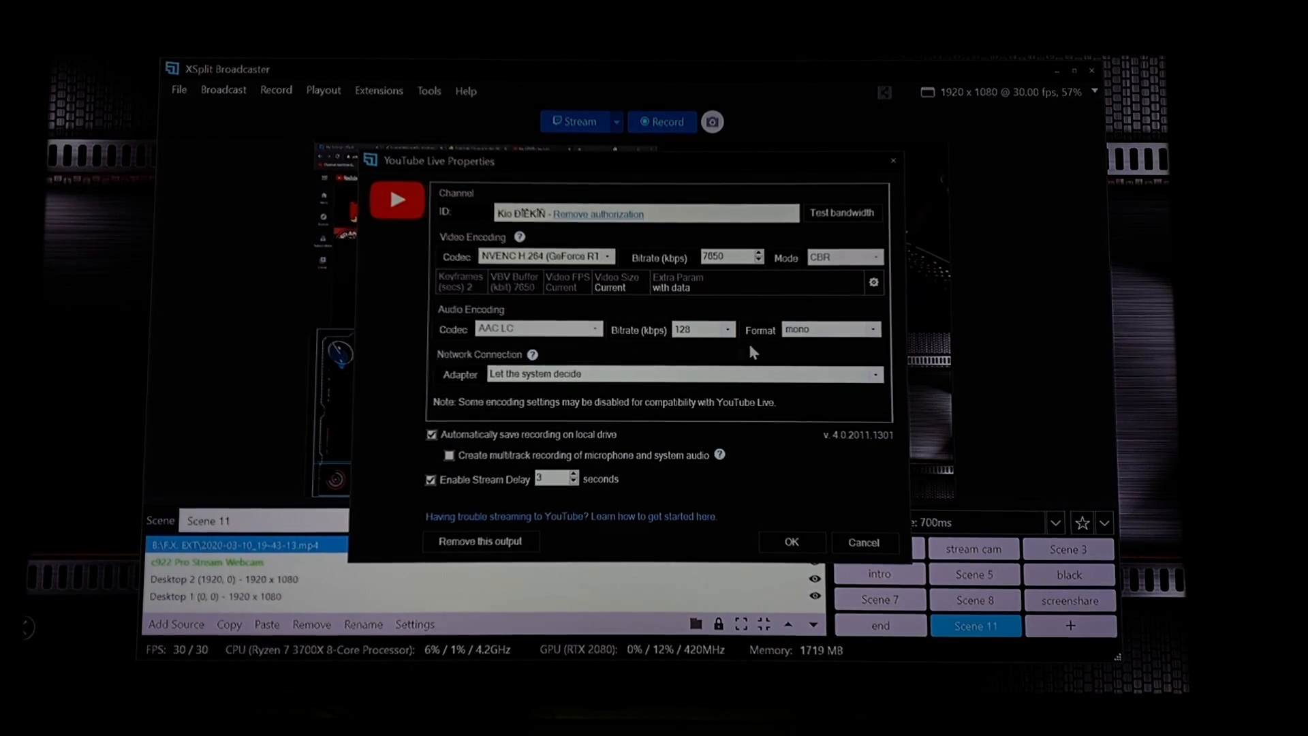
left_click(874, 332)
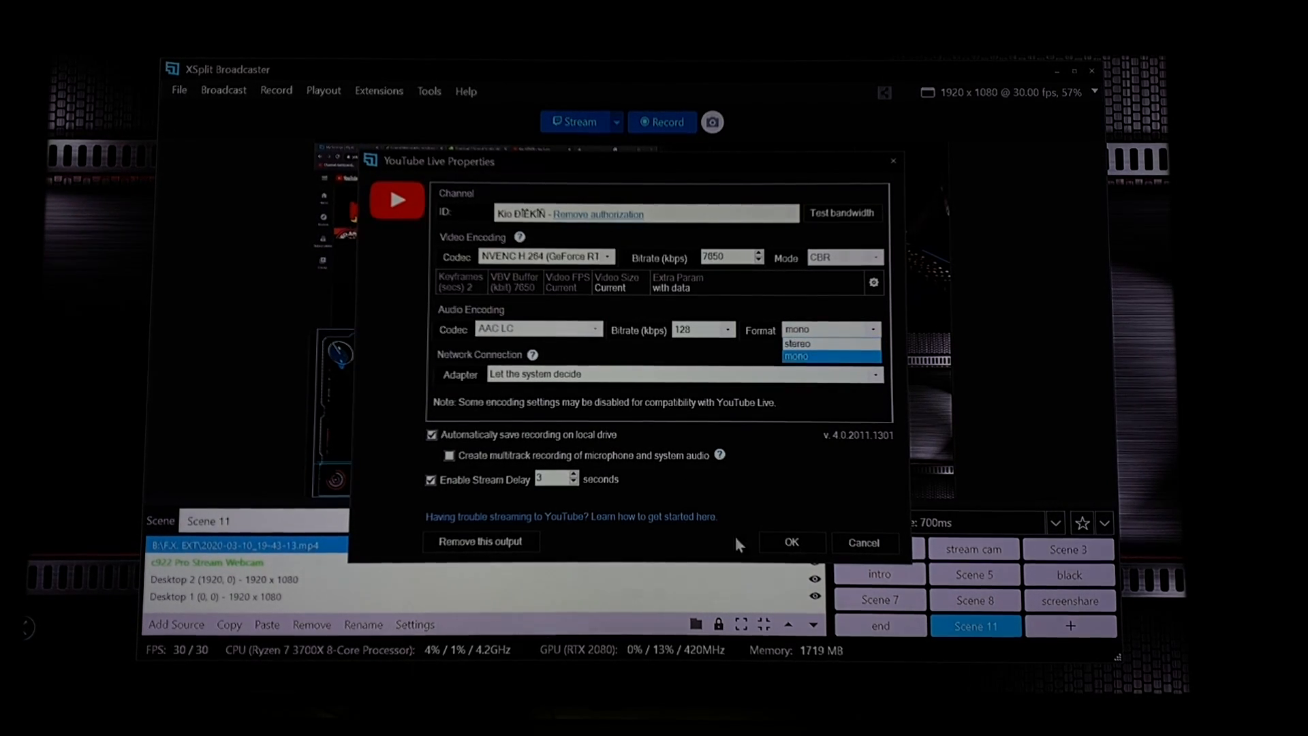
left_click(869, 543)
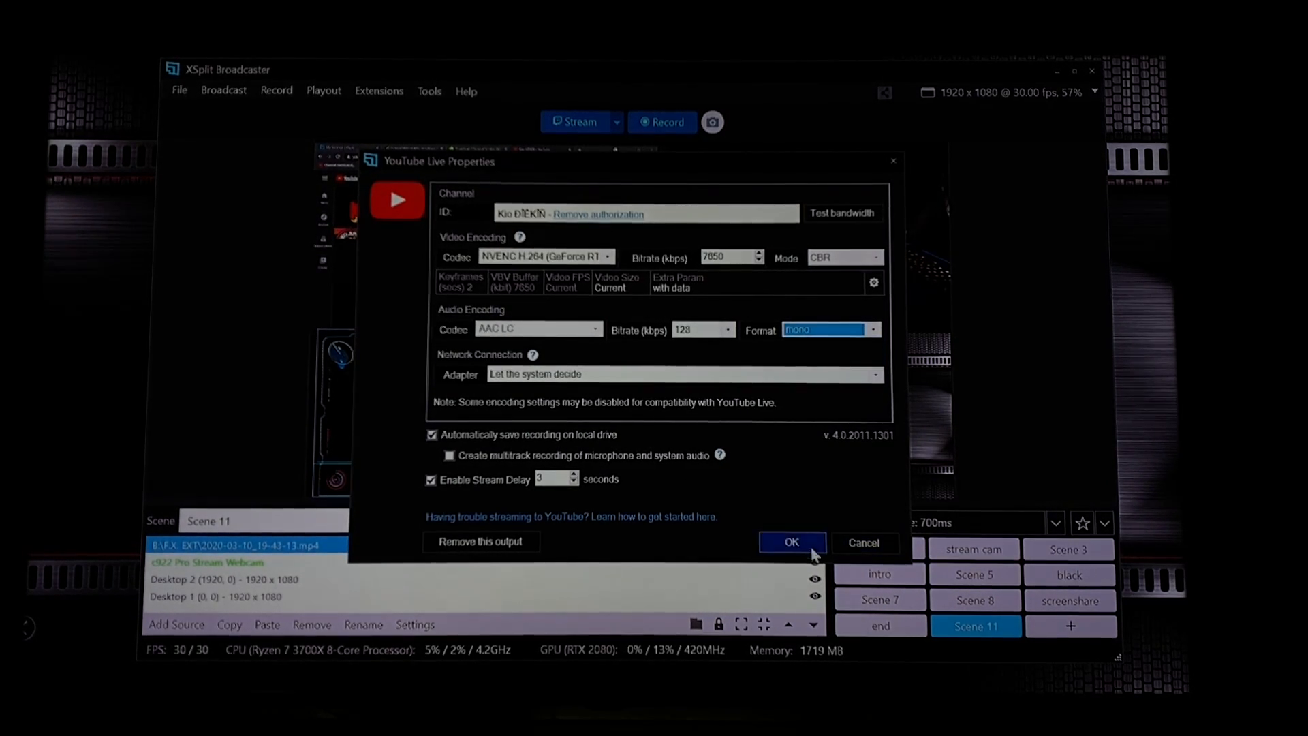
left_click(861, 543)
Step: Examine the Local Streaming output's properties and its available video codecs, then close them without changes
left_click(229, 91)
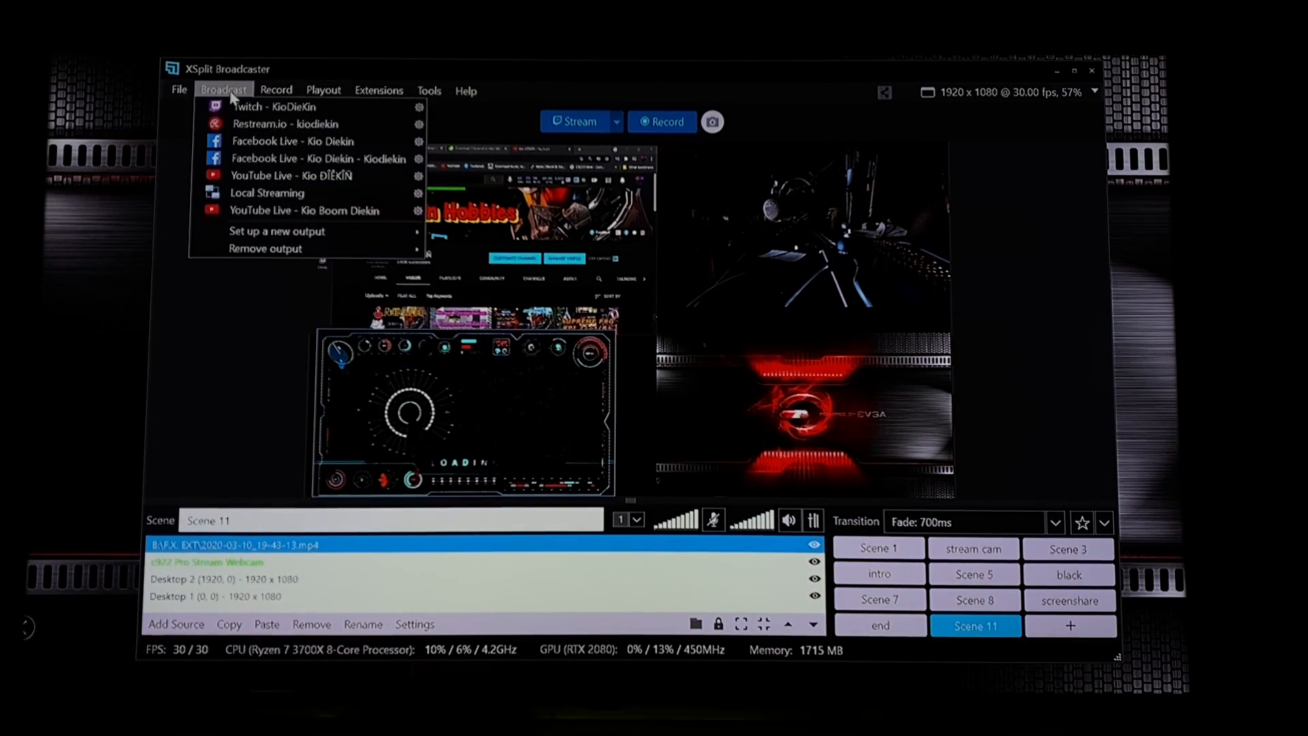
left_click(418, 196)
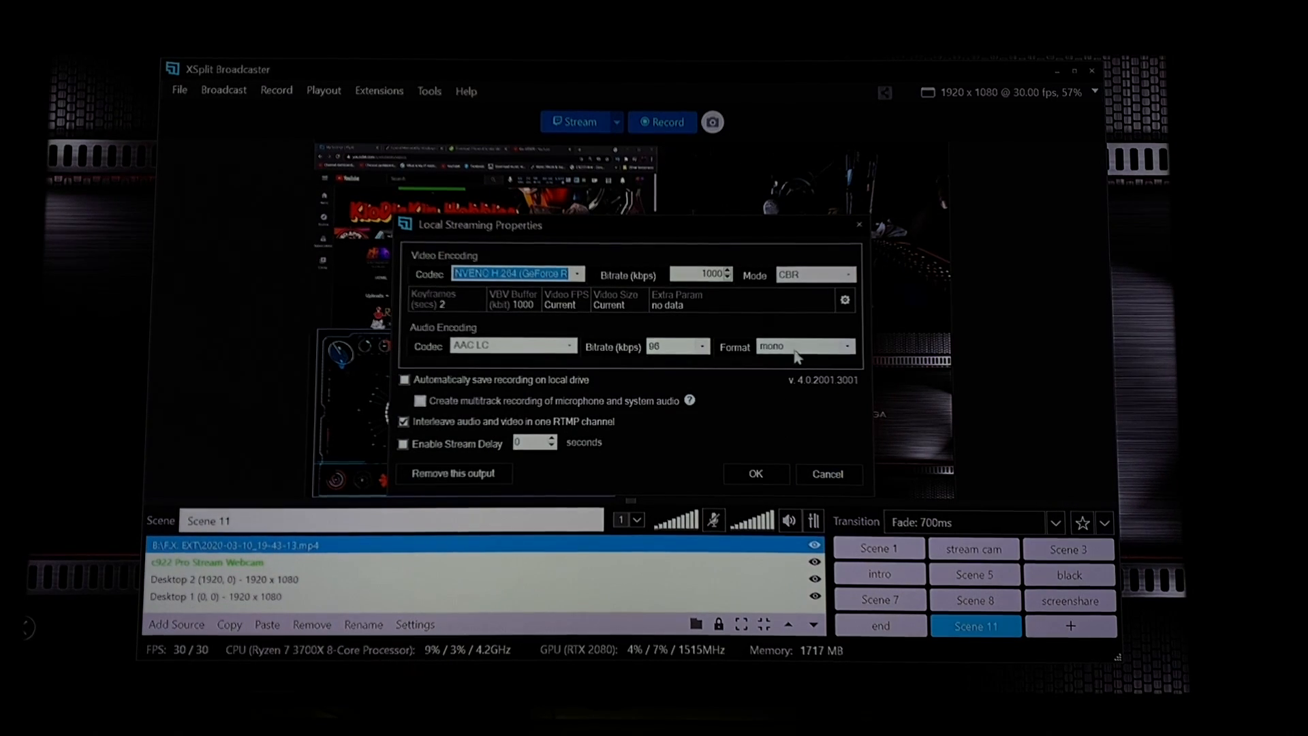
left_click(578, 274)
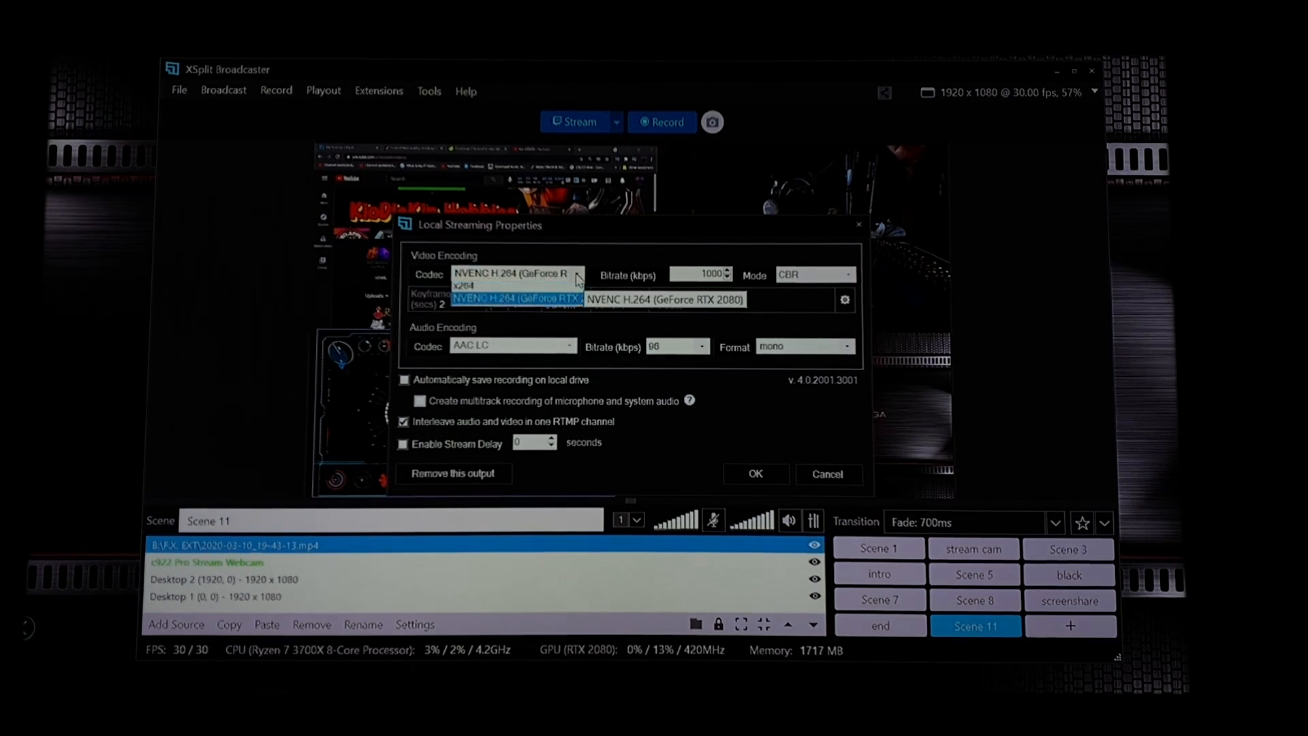
left_click(498, 301)
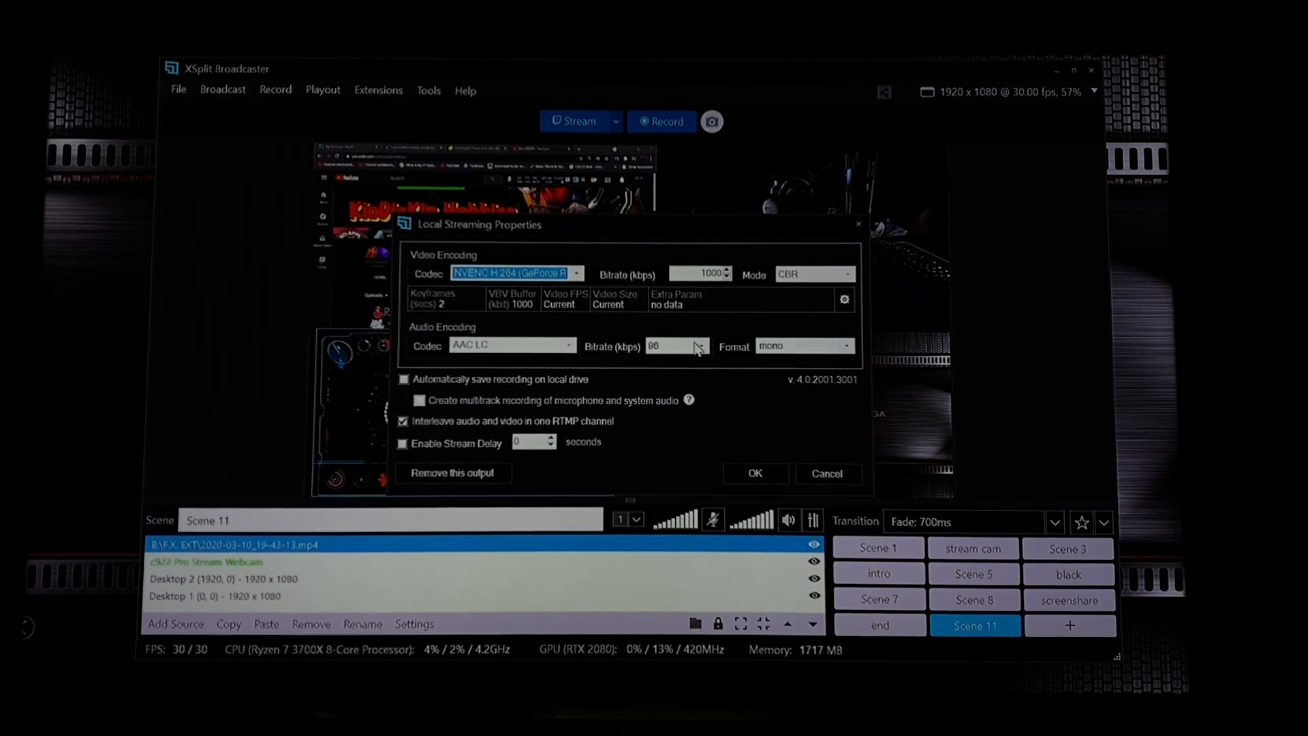
left_click(852, 480)
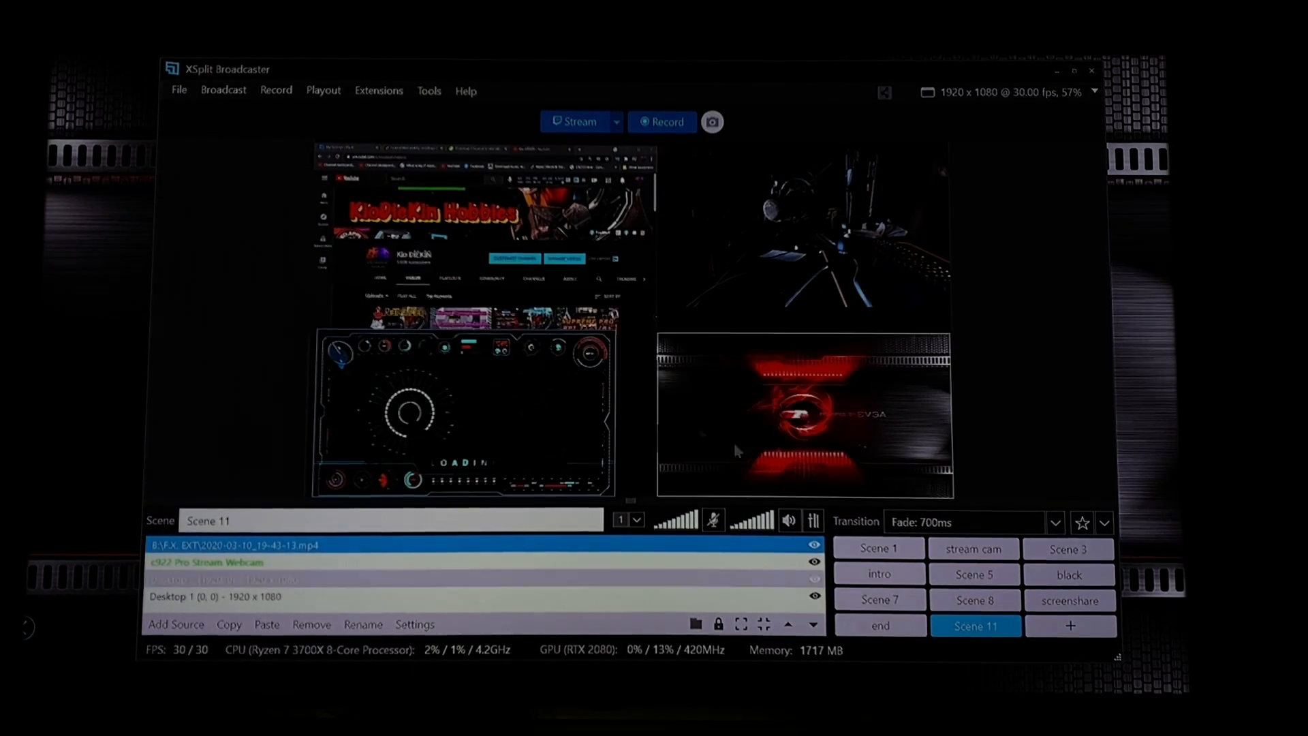
Step: Reopen the first YouTube Live output's properties to review its encoding, local recording and stream delay settings
left_click(225, 96)
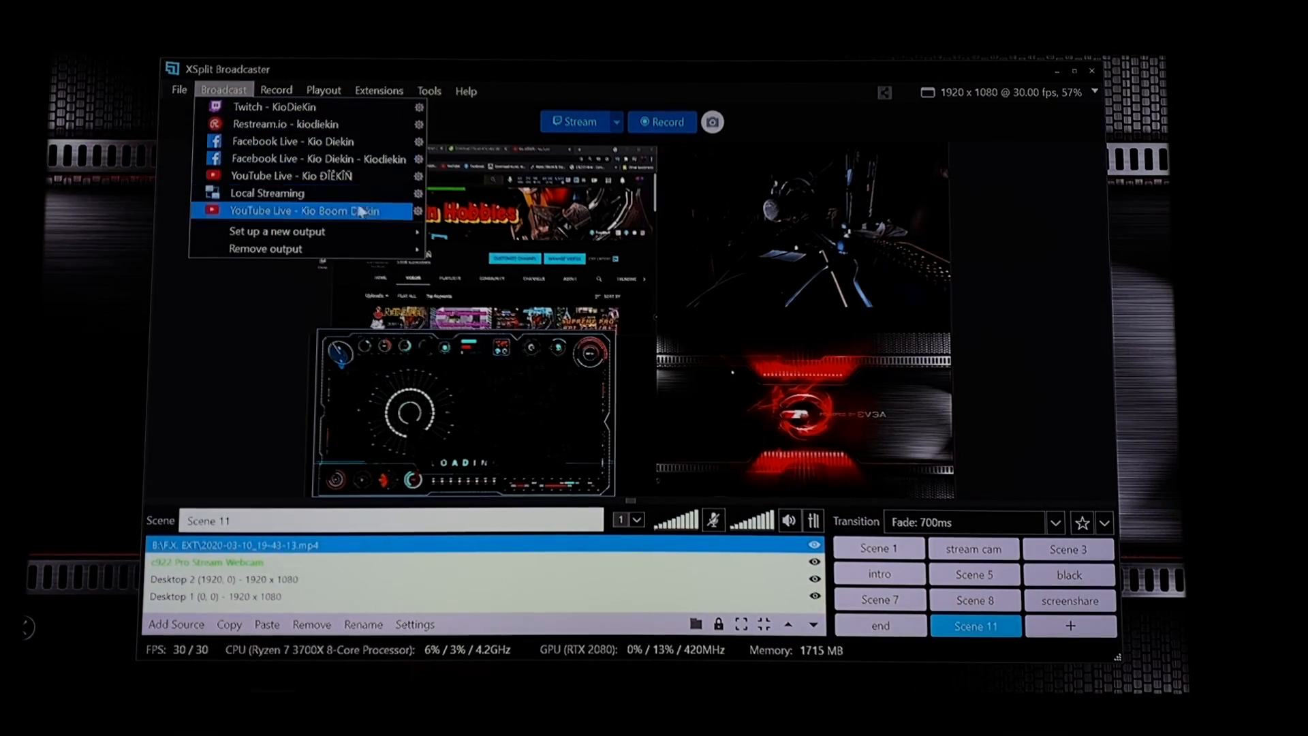
left_click(419, 176)
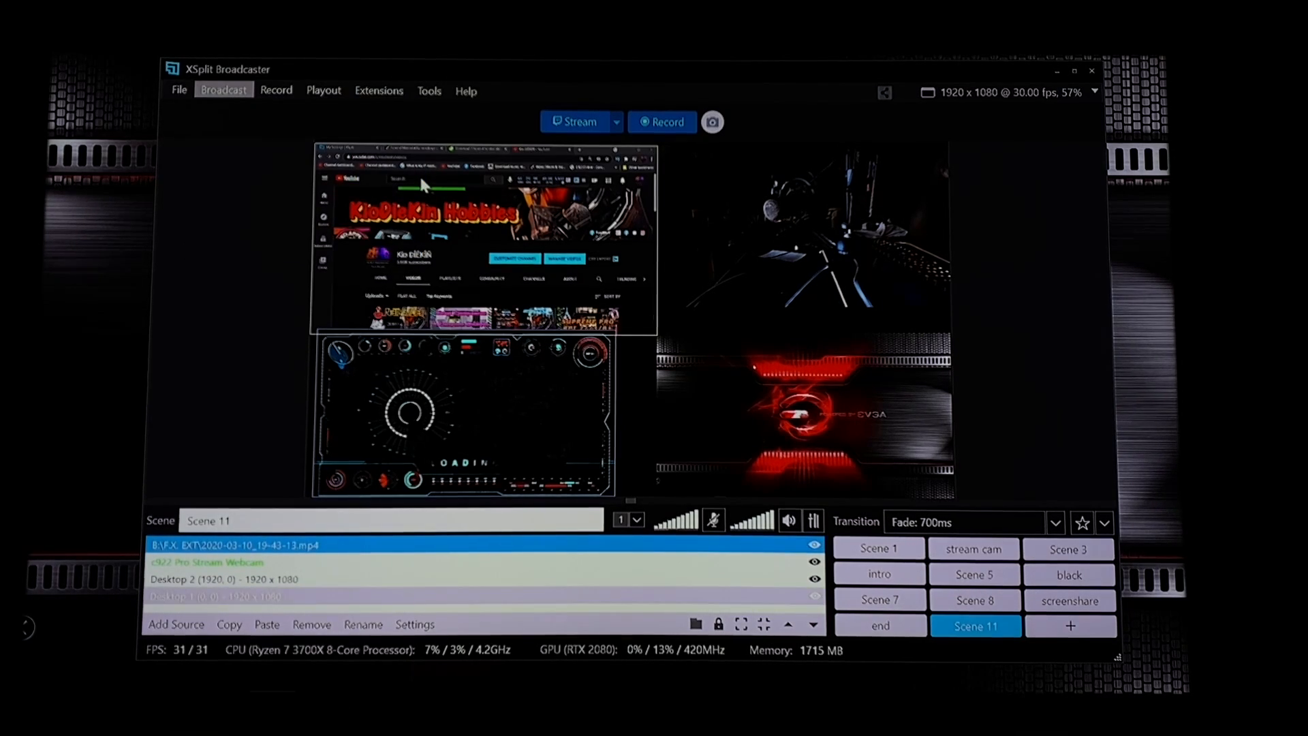
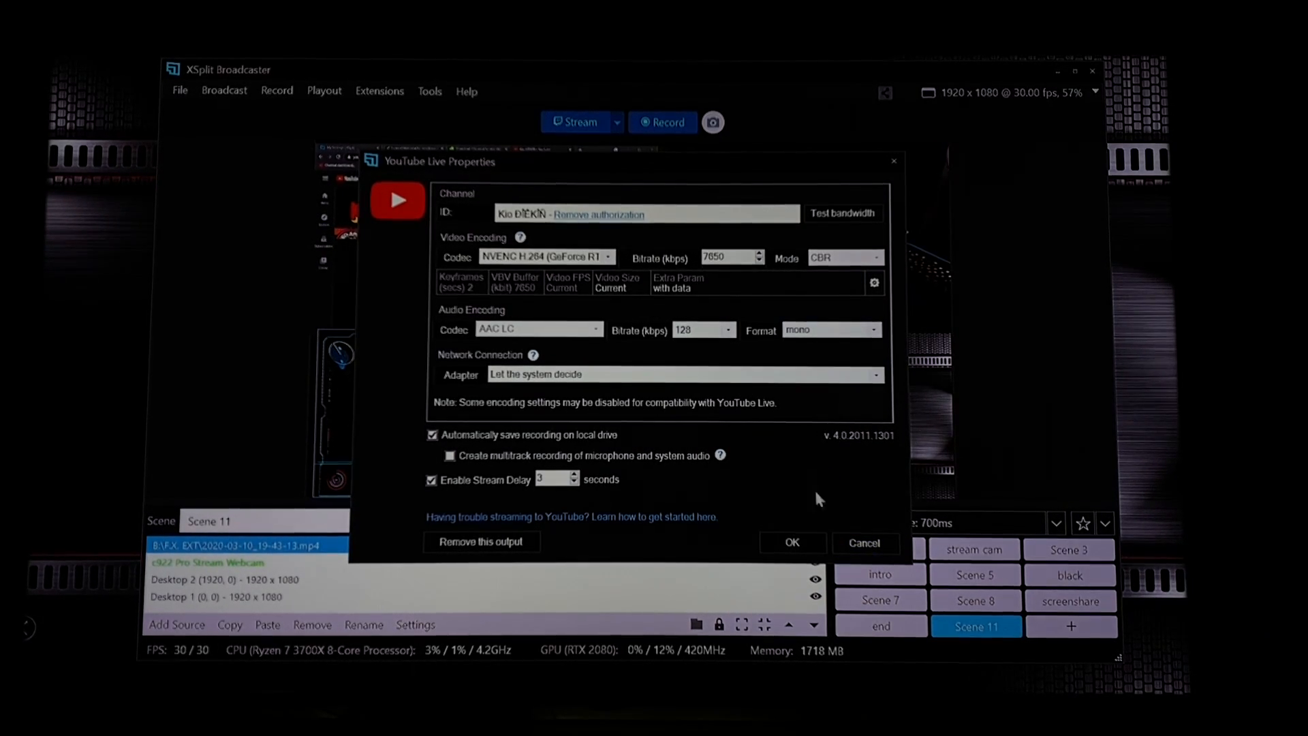
left_click(872, 545)
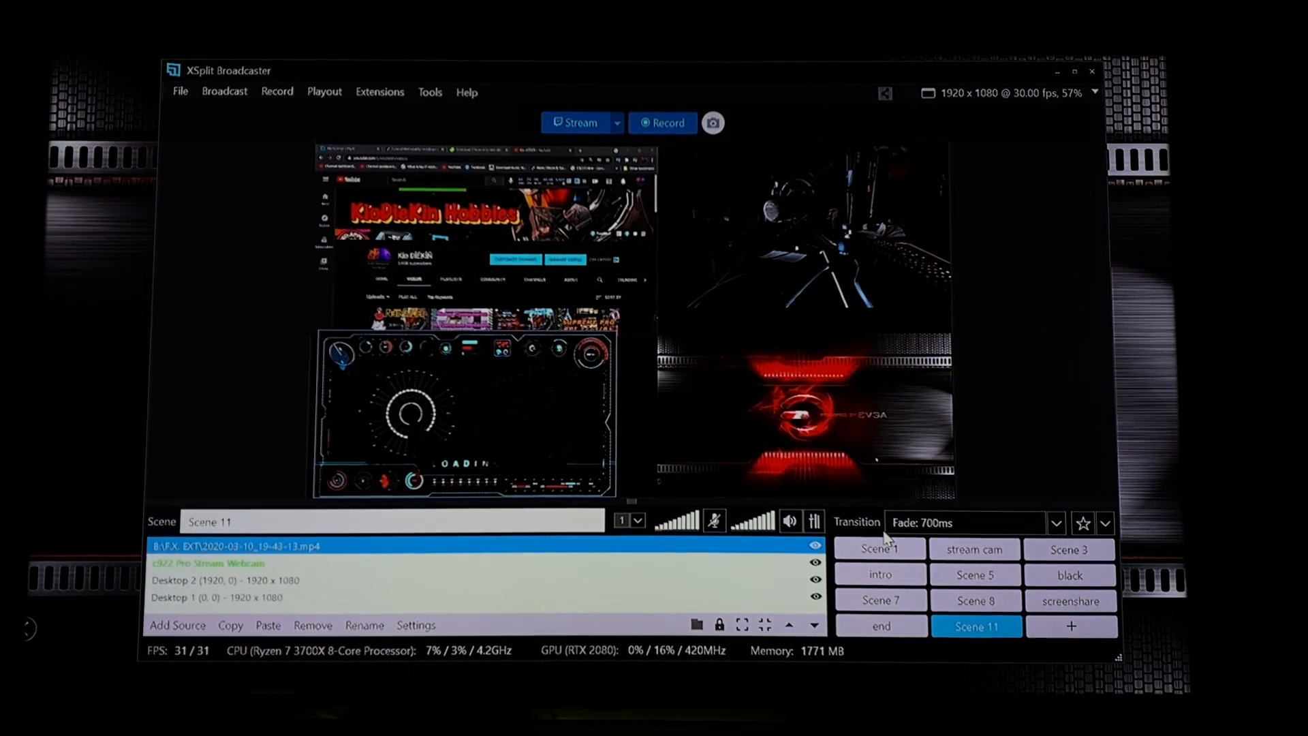
Step: Add a YouTube Live Chat Viewer widget to Scene 11 and move it to the scene's lower-right area
left_click(199, 630)
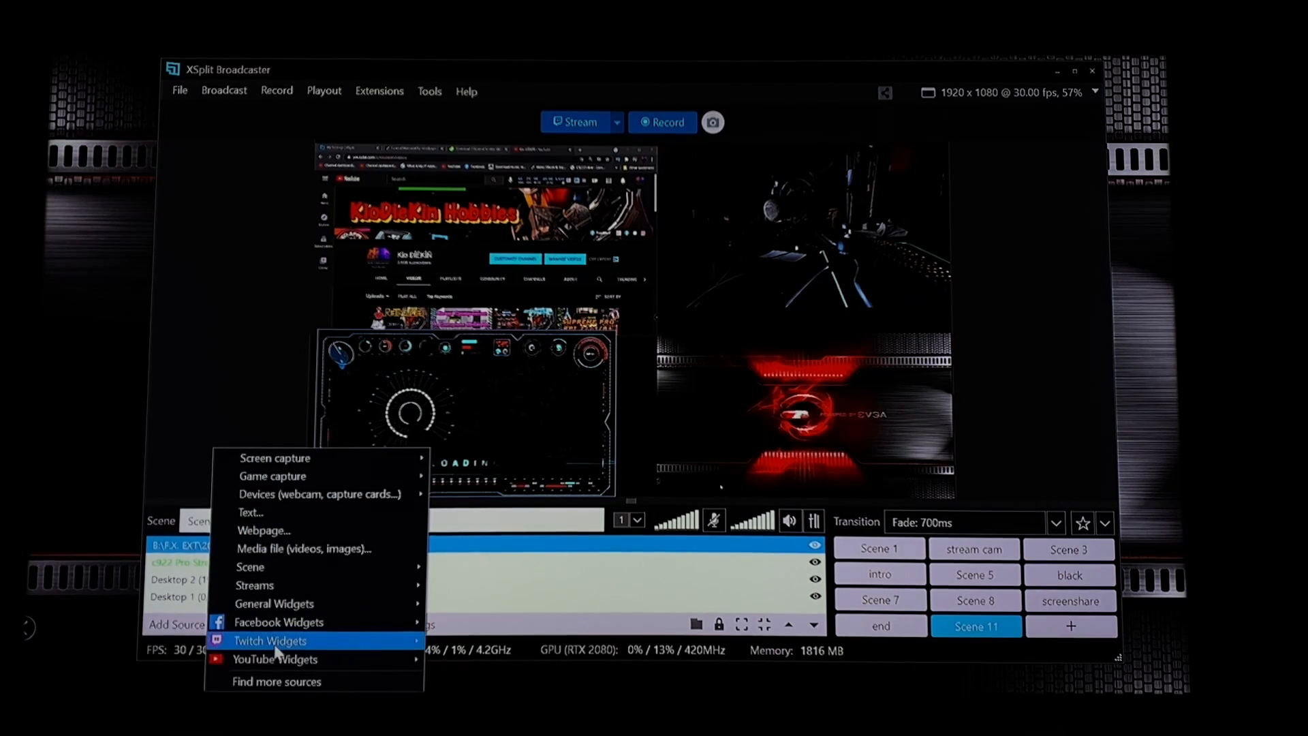
mouse_move(292, 666)
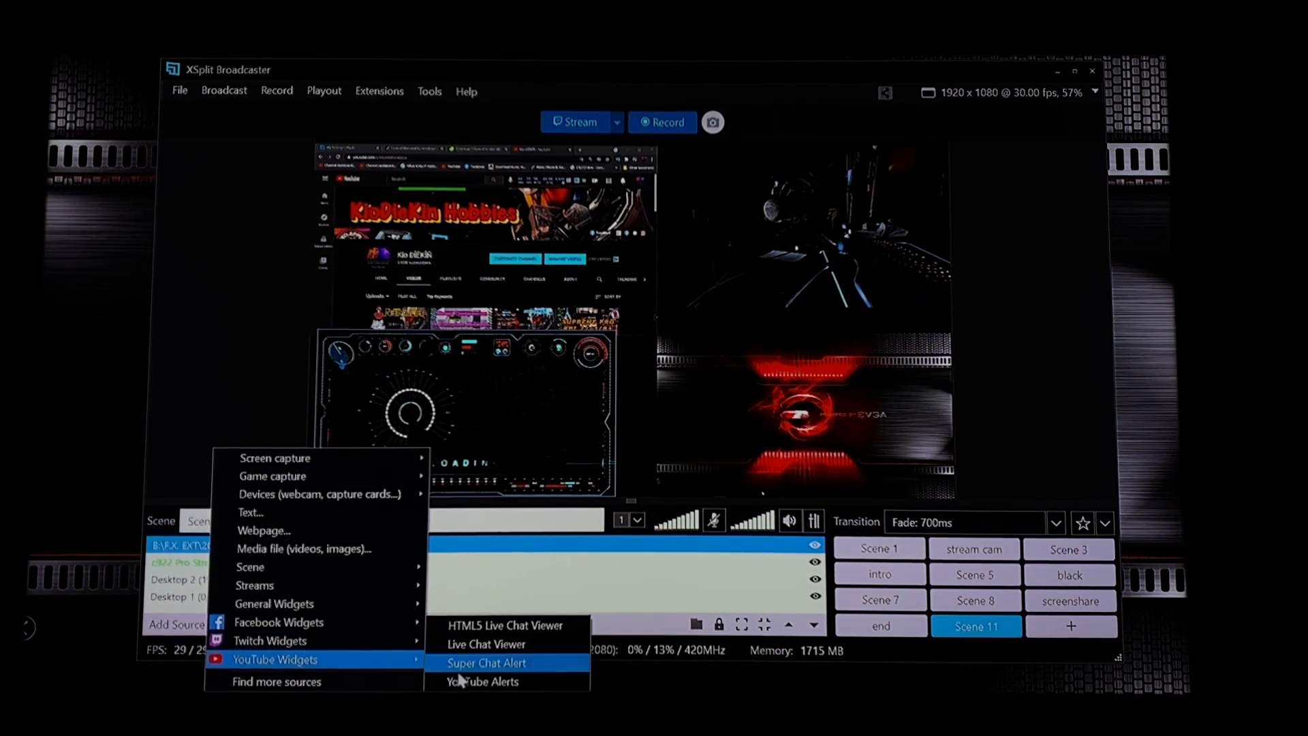
left_click(486, 645)
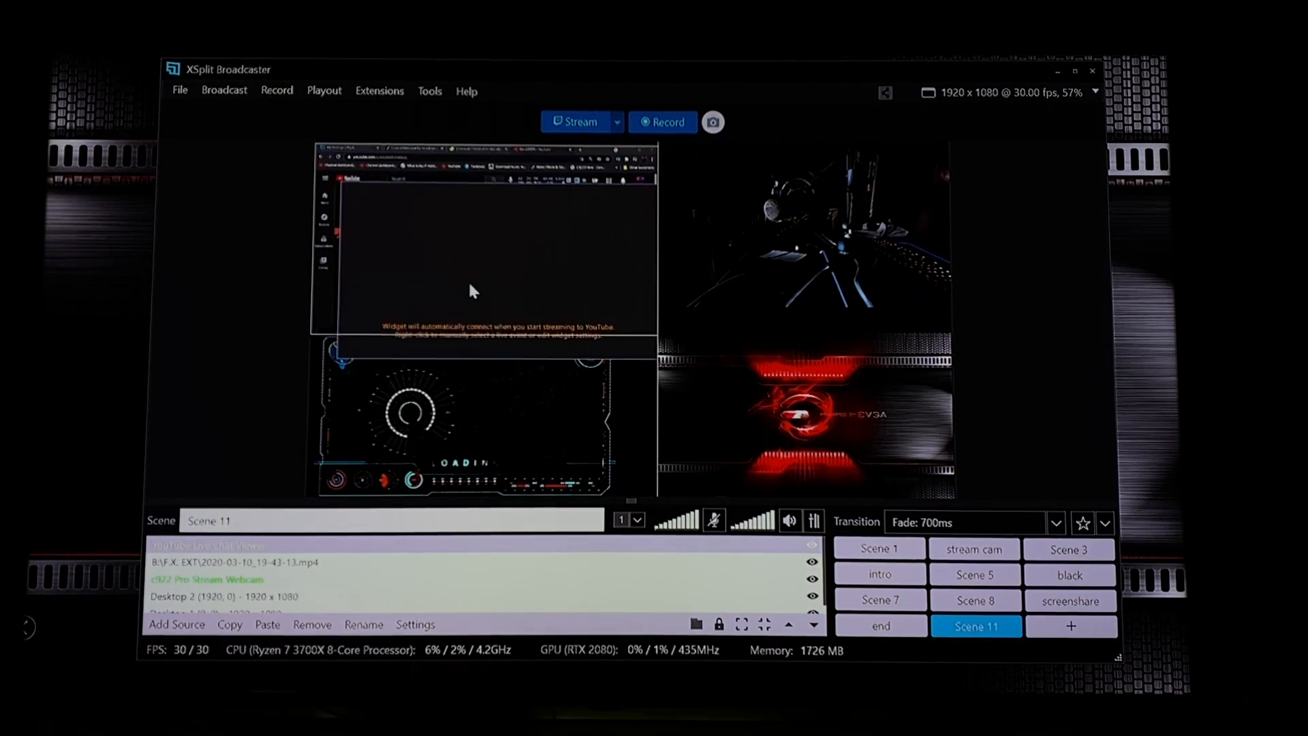
left_click_drag(473, 289, 757, 402)
Step: Open the chat viewer's properties and examine its layout, effects and color options
right_click(756, 402)
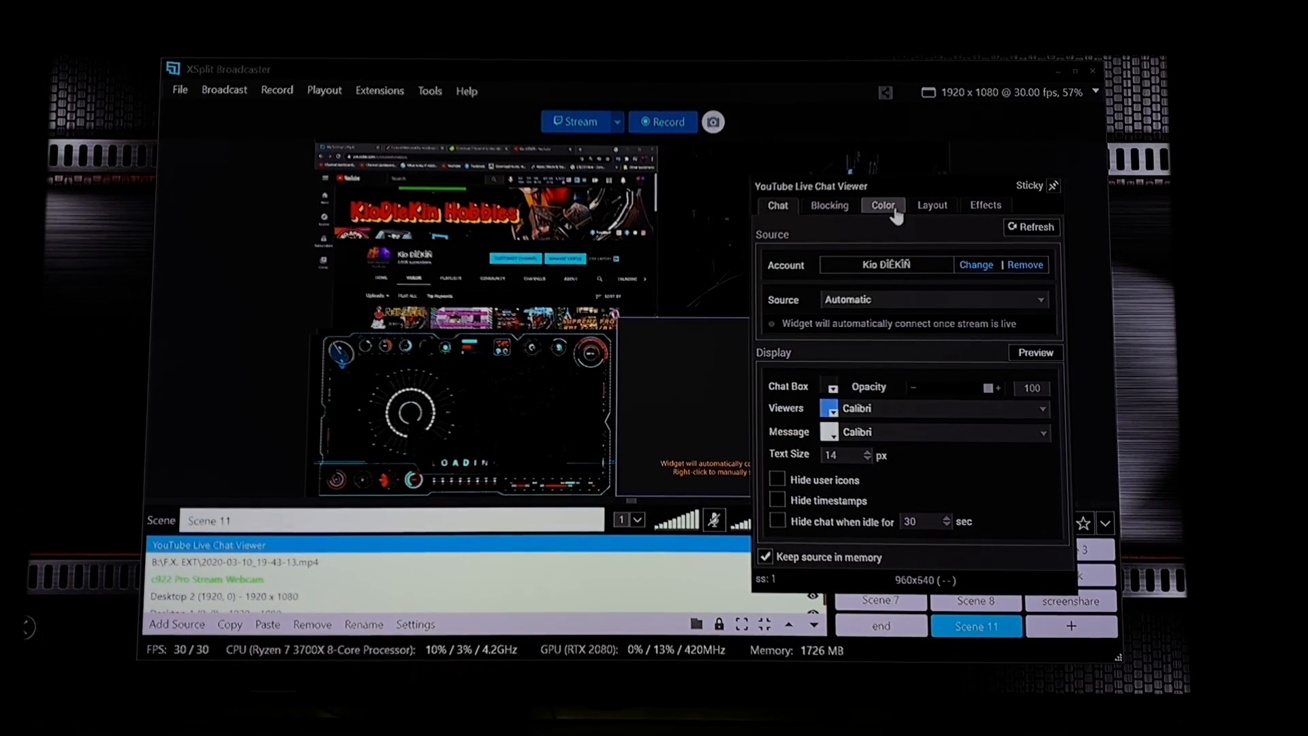
left_click(932, 209)
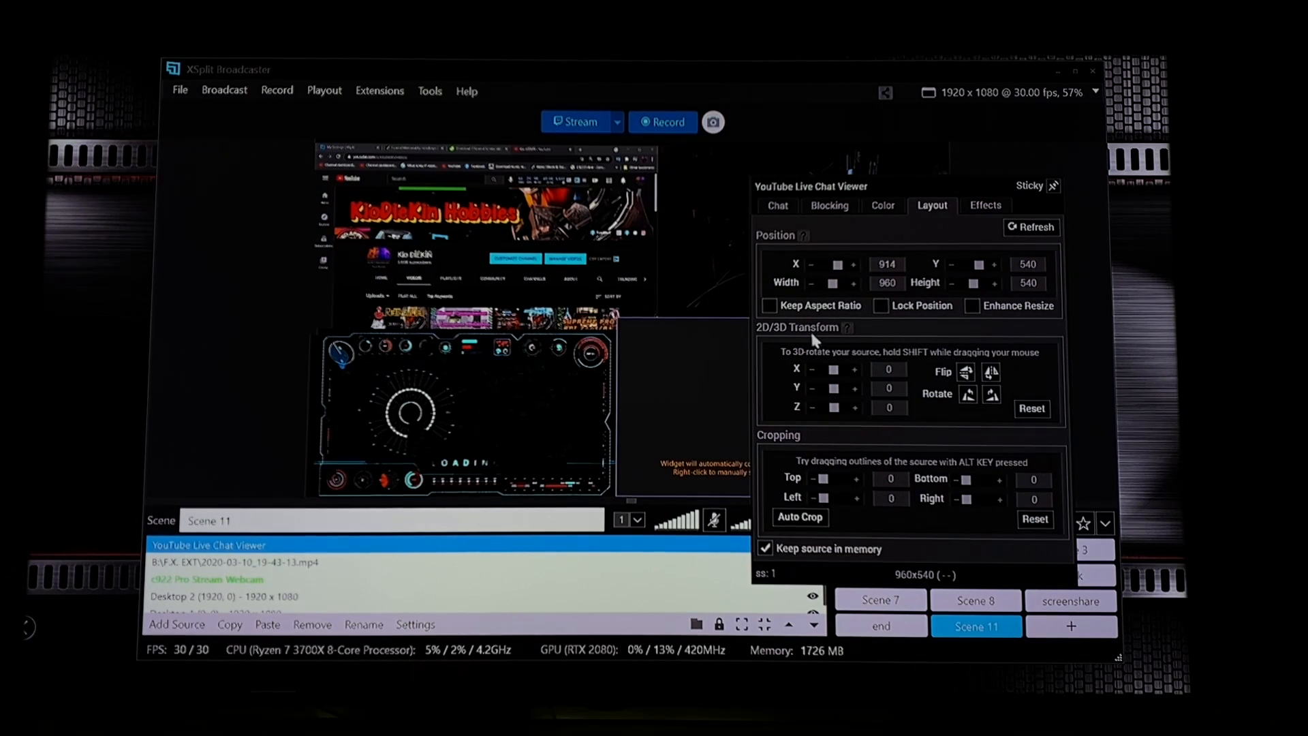
left_click(980, 208)
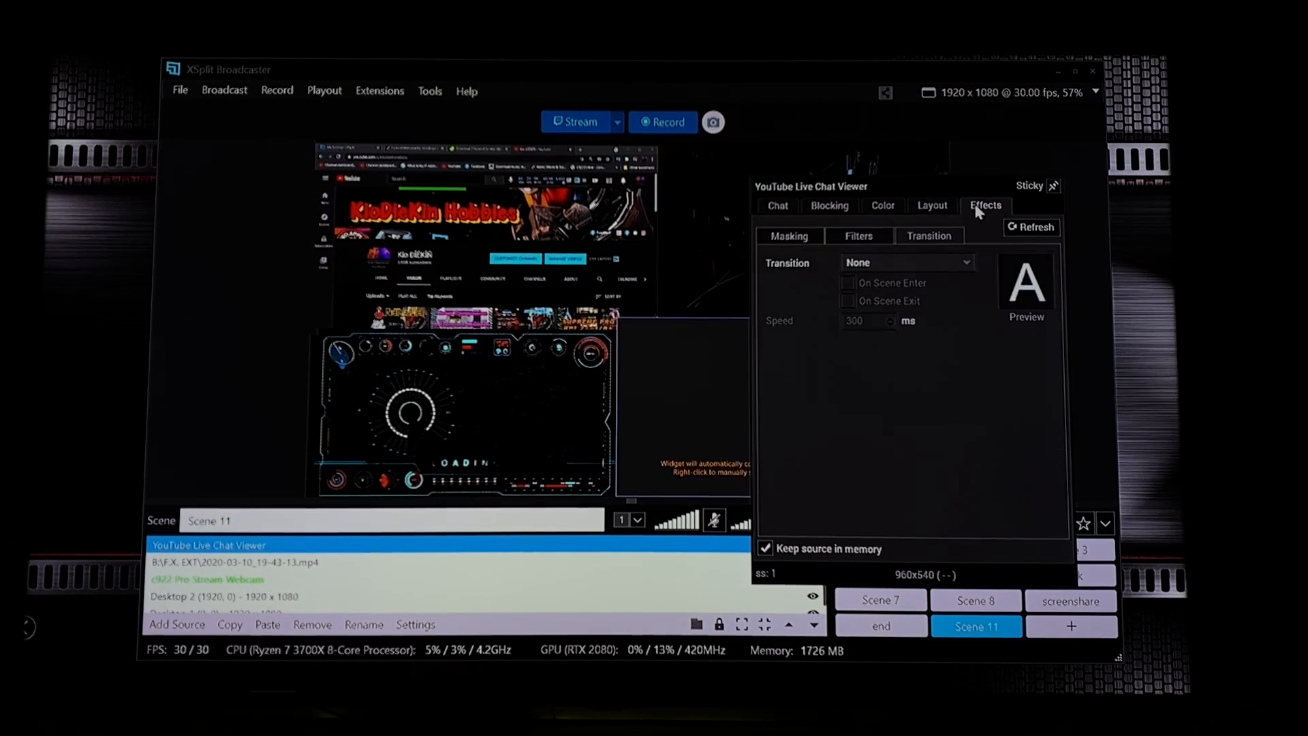
left_click(882, 206)
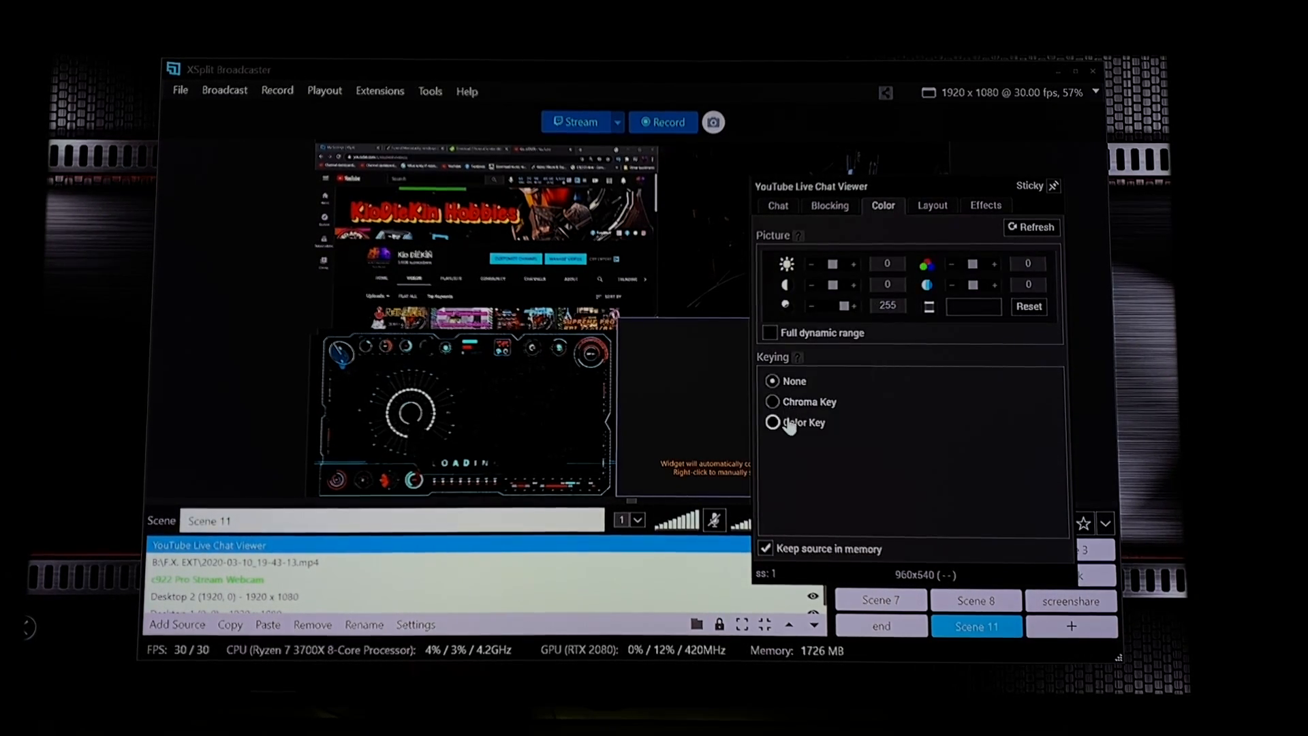
Step: Try Chroma Key on the chat viewer with Green as key color, comparing it with Color Key and Legacy Mode
left_click(775, 402)
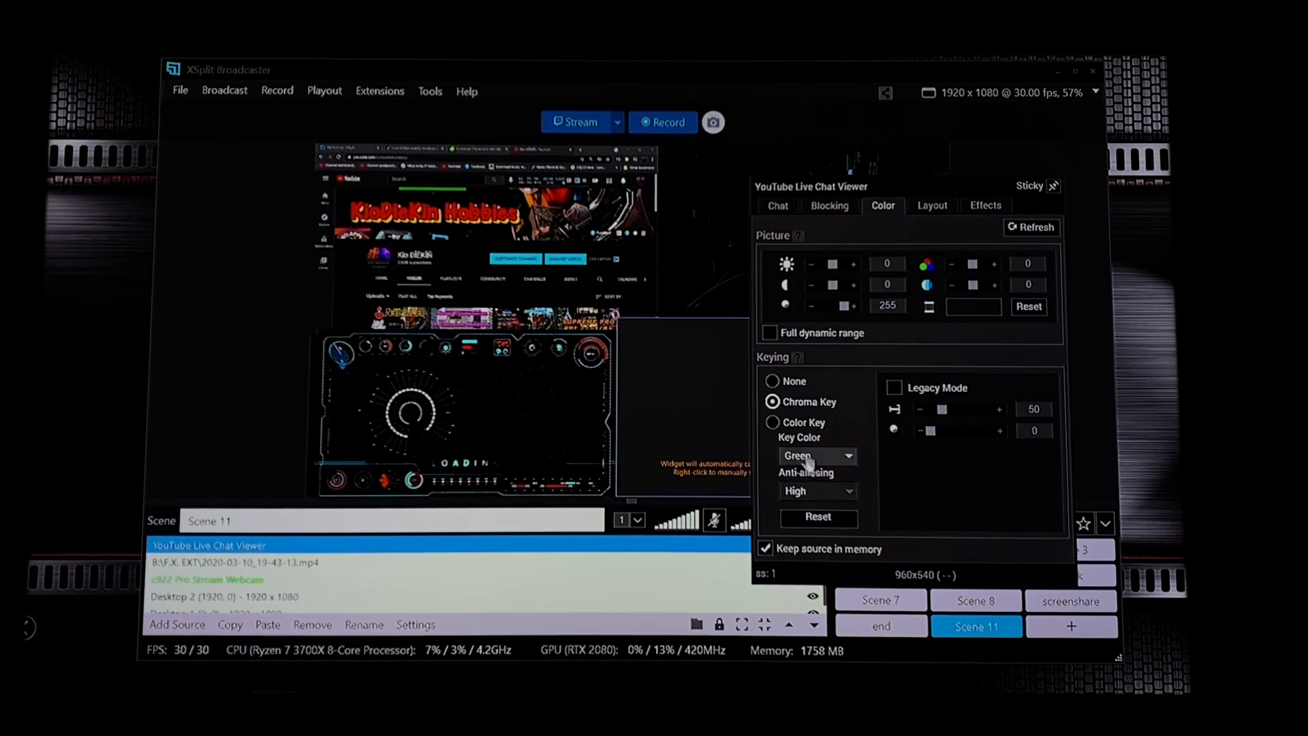
left_click(792, 424)
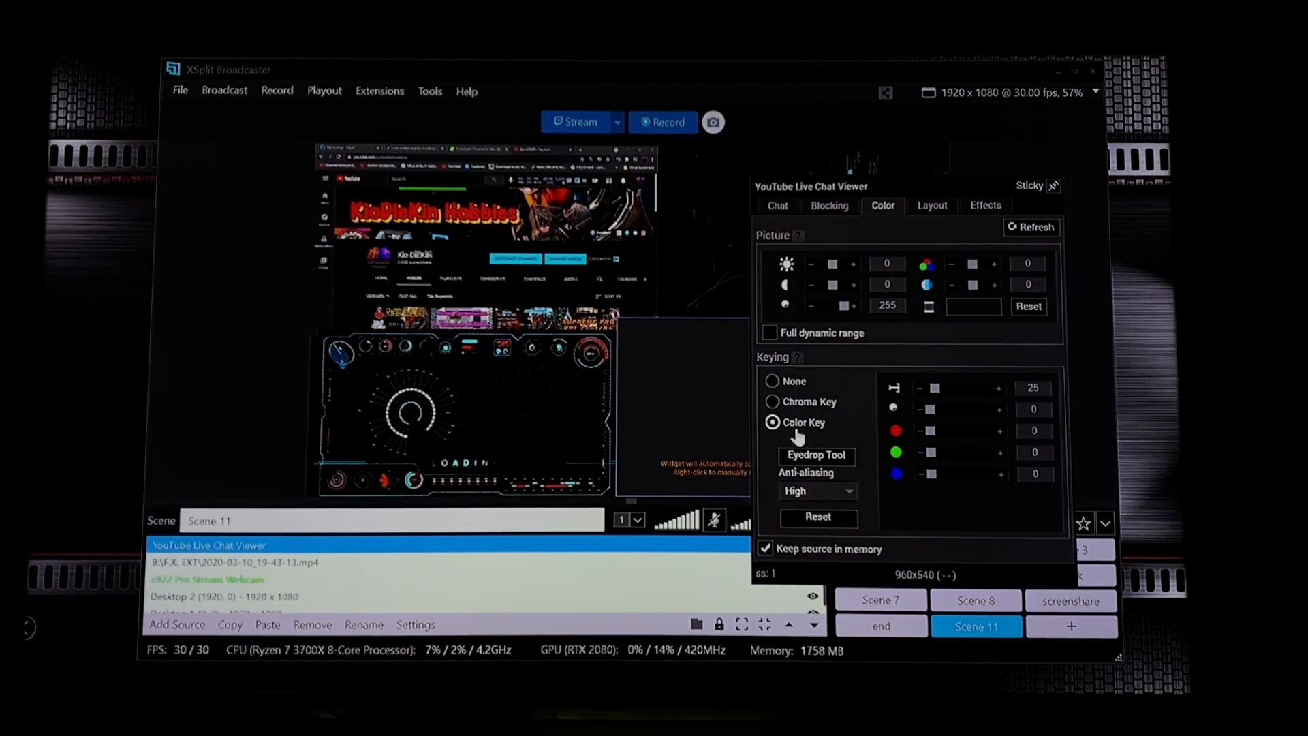
left_click(785, 405)
left_click(826, 457)
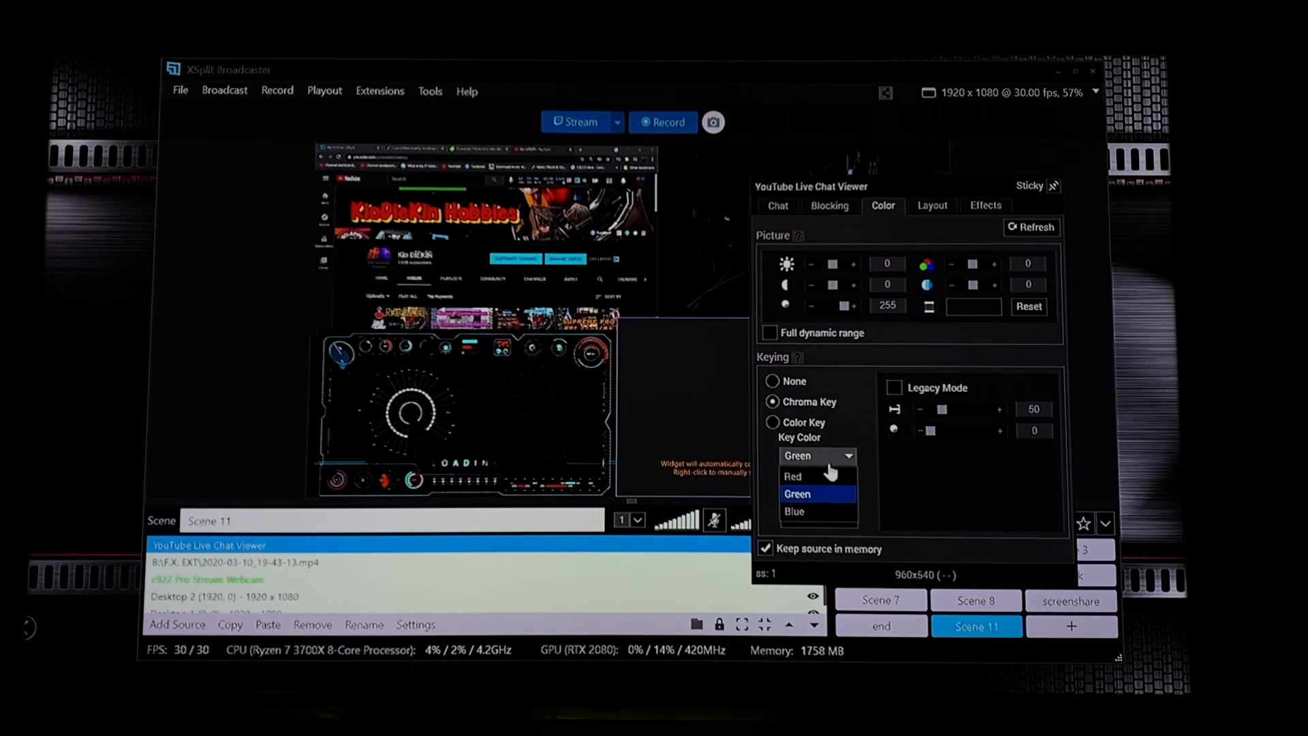
left_click(817, 493)
left_click(895, 388)
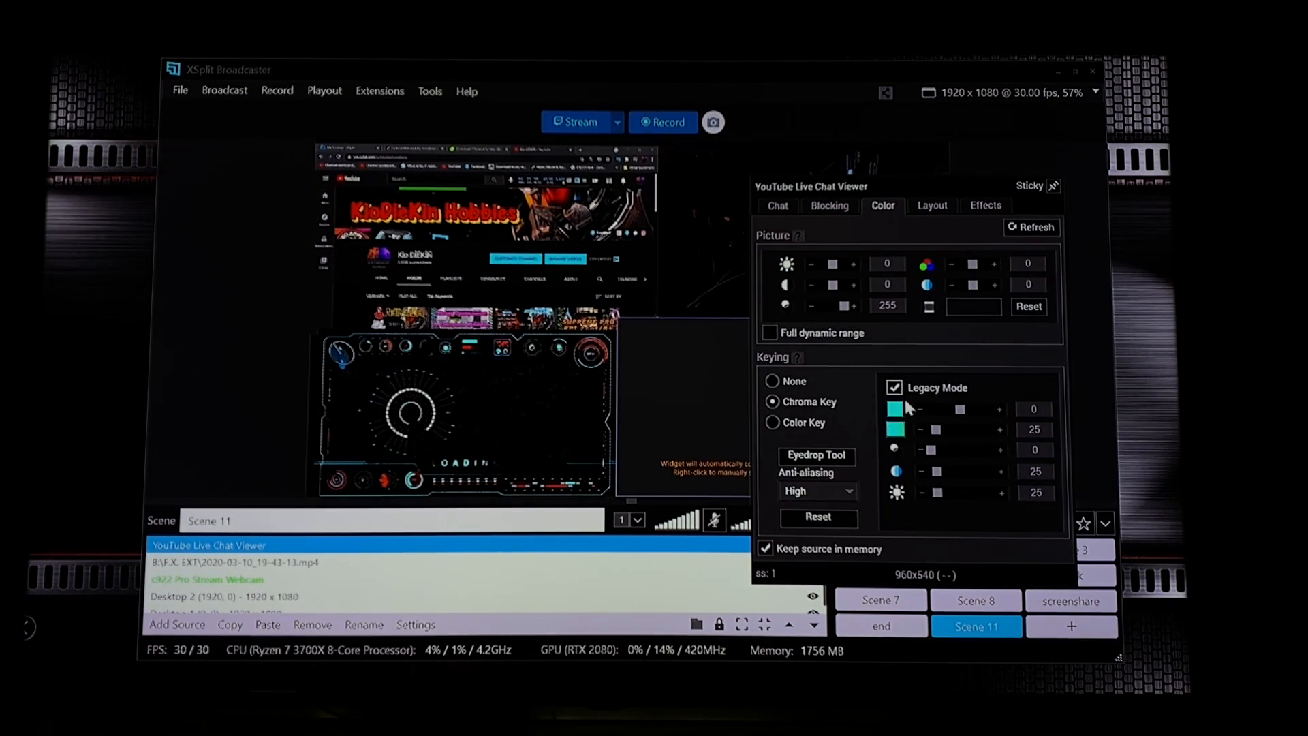
left_click(895, 387)
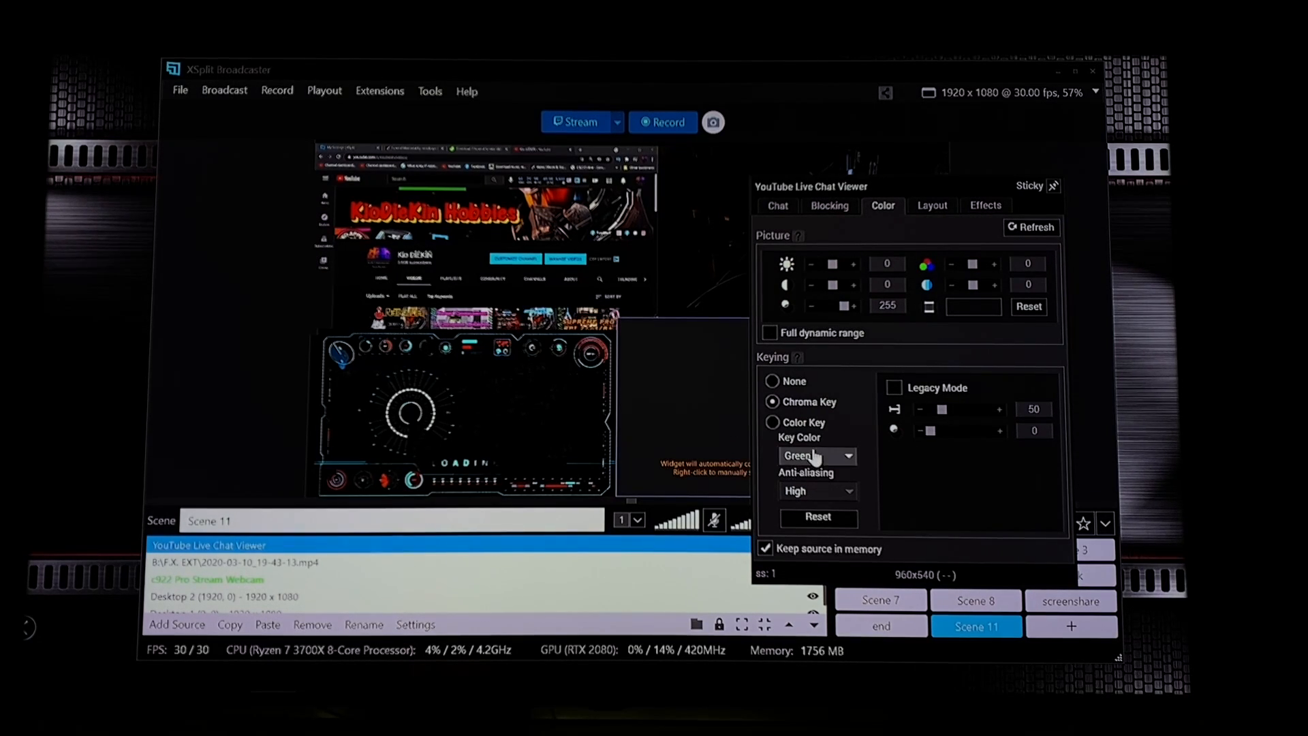
left_click(840, 458)
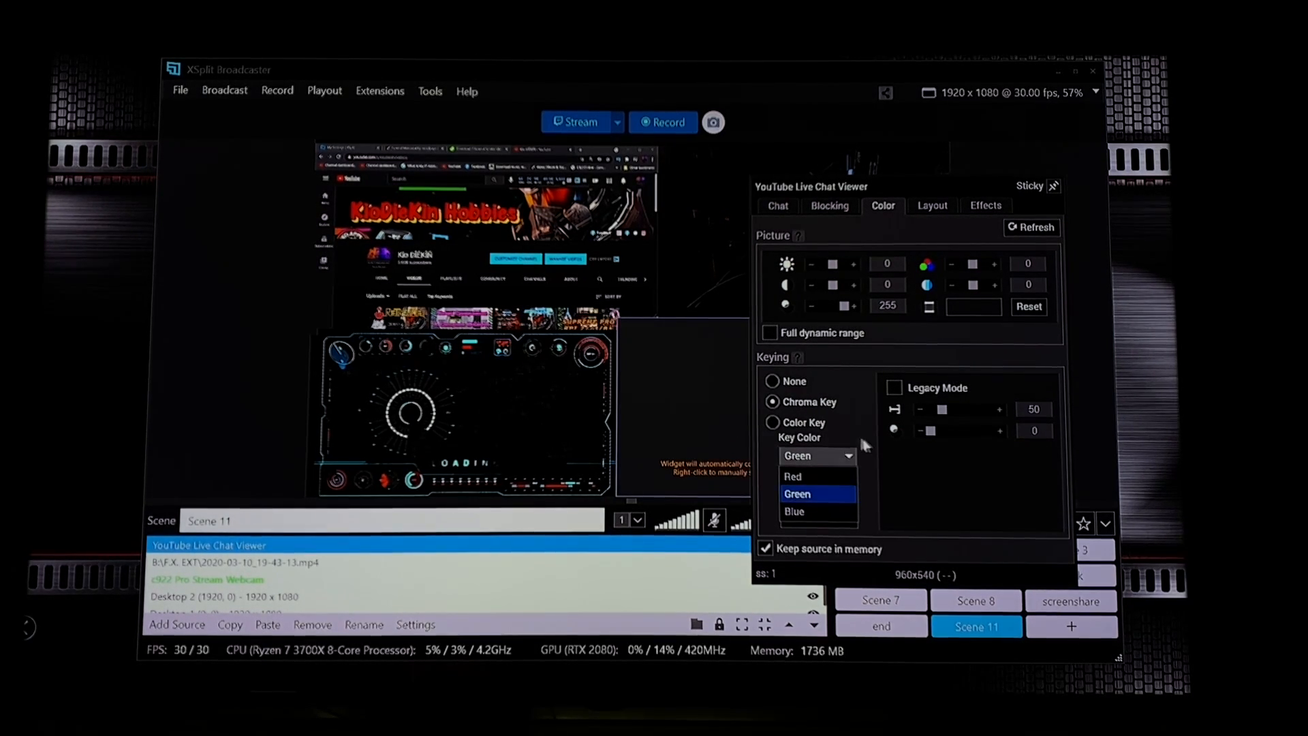
Step: Remove the chat viewer's dark background by sampling it for Color Key, and move the widget flush into the scene's lower-right corner
left_click(808, 422)
left_click(817, 453)
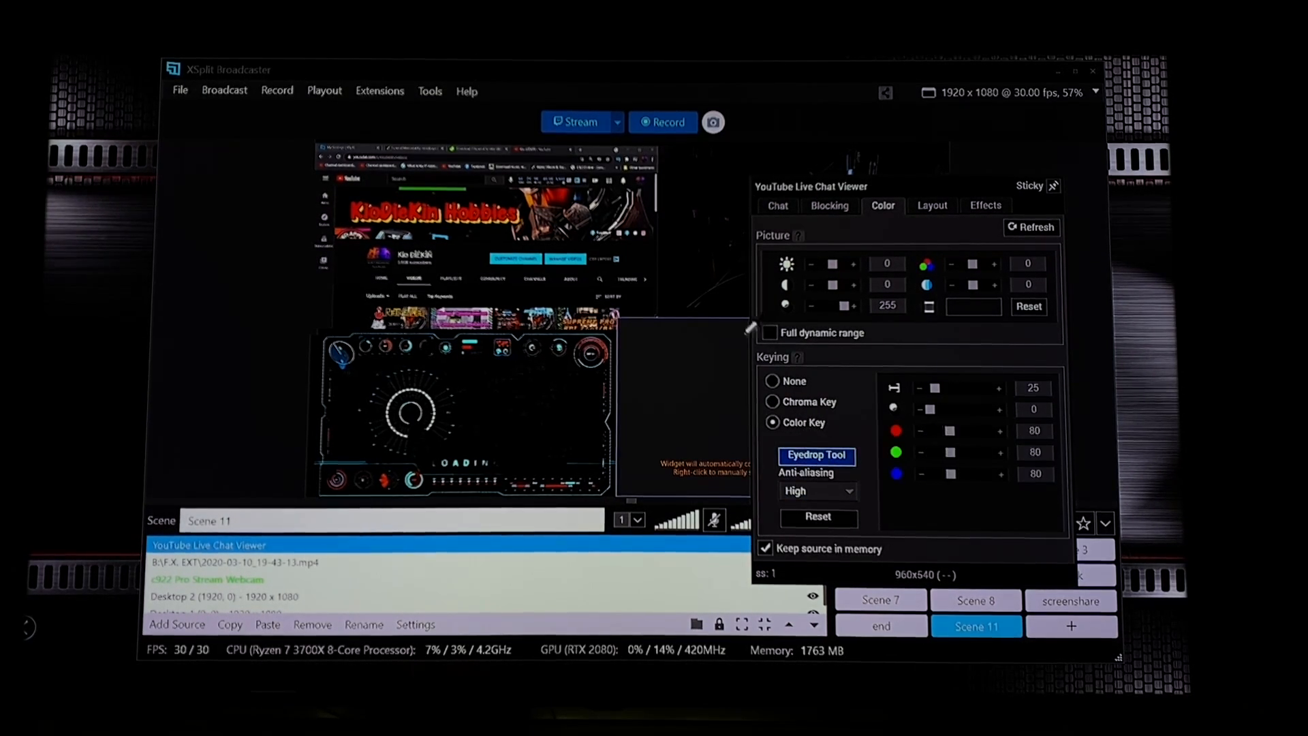
left_click(713, 409)
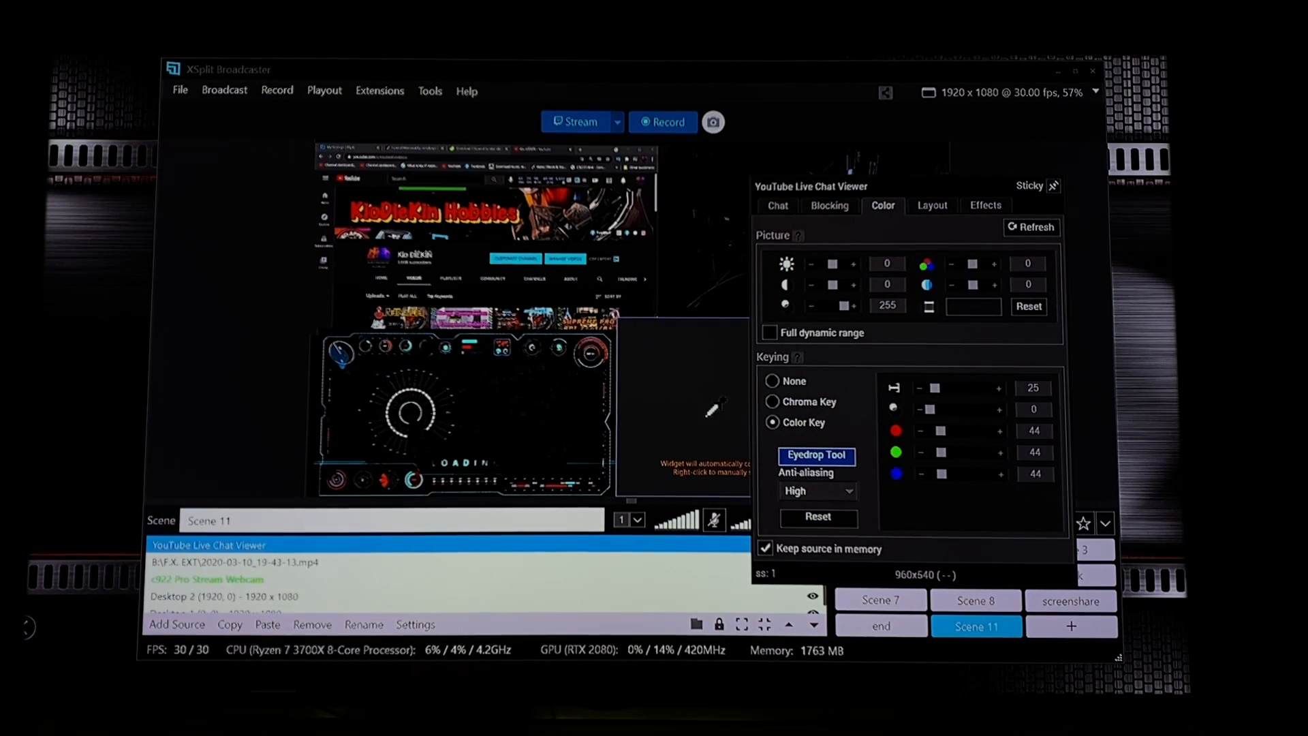
left_click(700, 426)
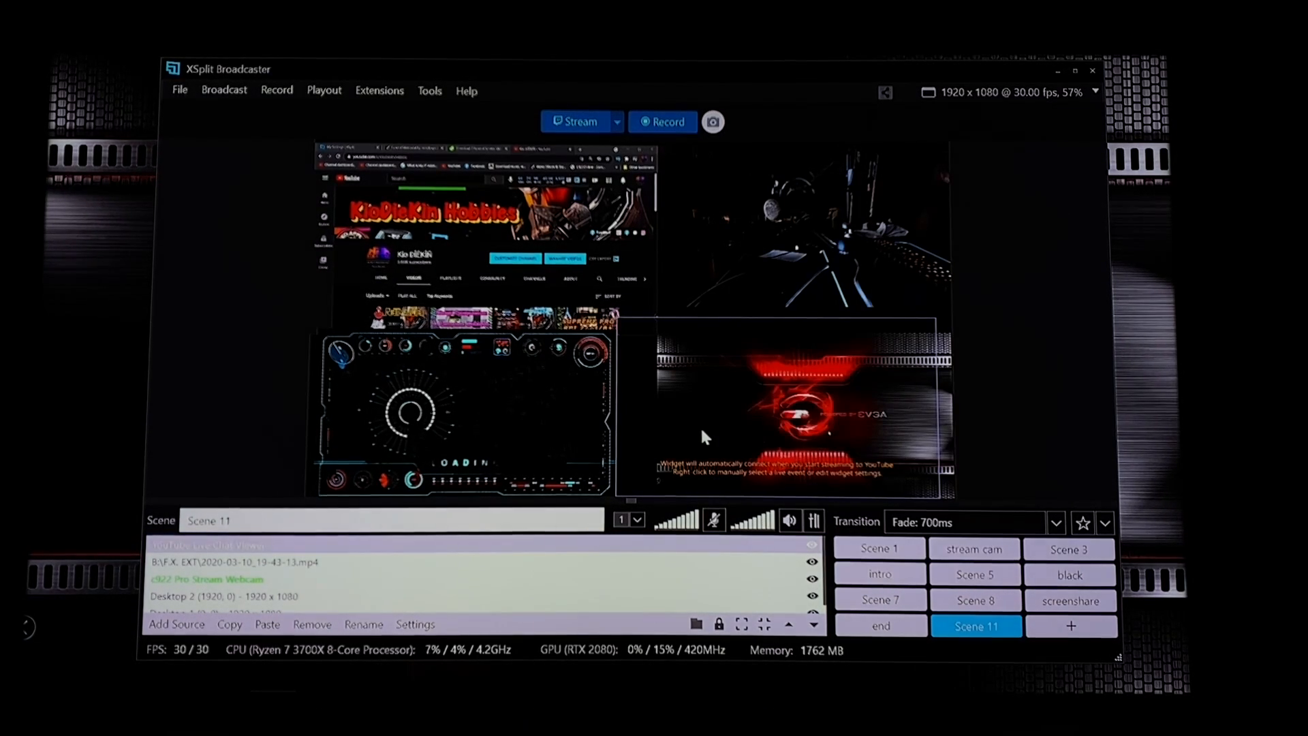
left_click_drag(754, 380, 772, 394)
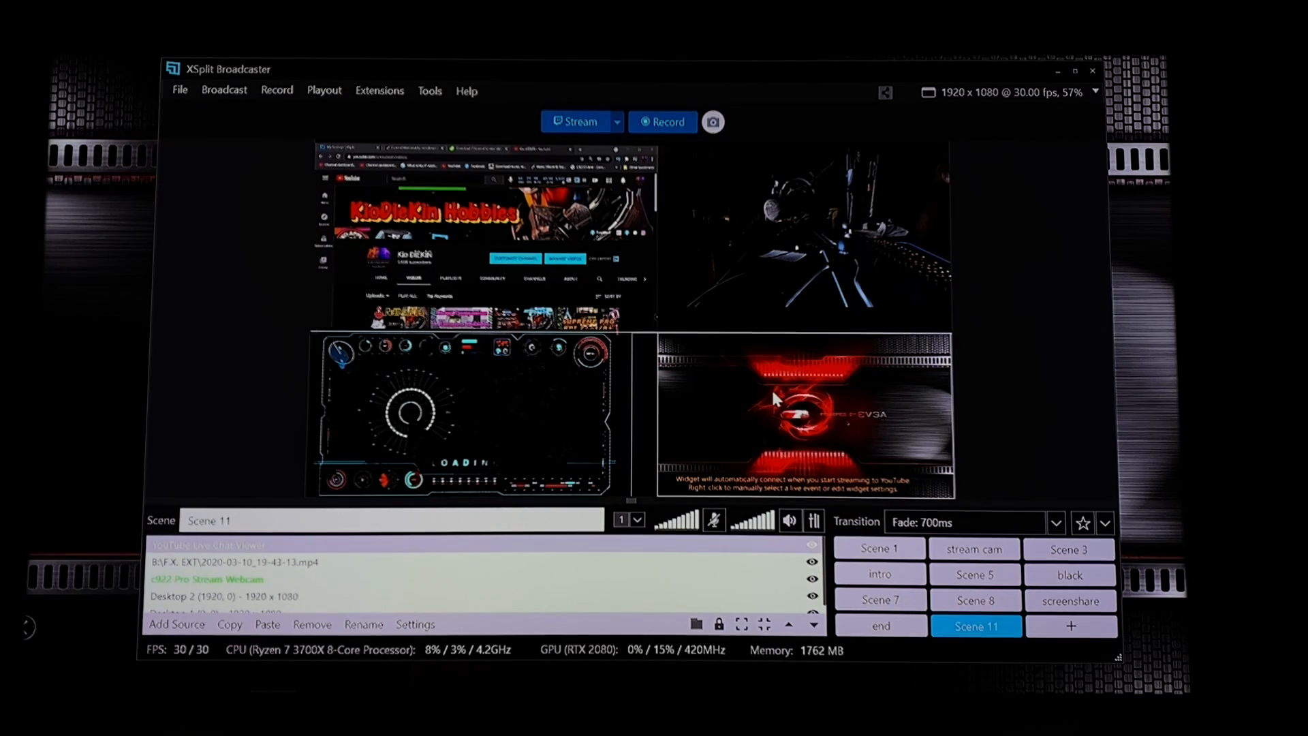